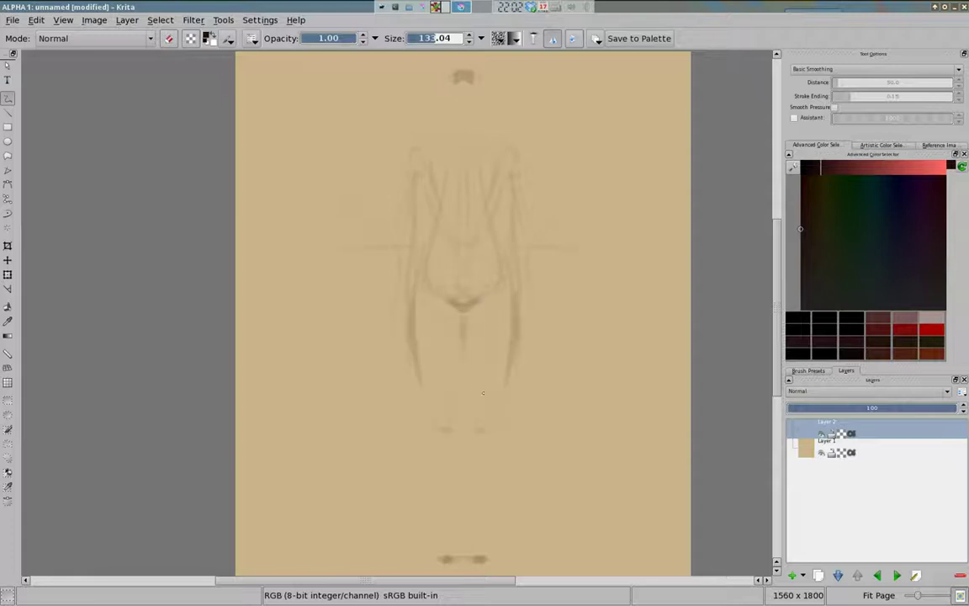
Sketch mirrored lower legs, torso sides and outer arms, then erase the outer arm strokes.
mouse_move(475, 509)
left_mouse_down()
mouse_move(477, 427)
mouse_move(503, 496)
mouse_move(499, 561)
left_mouse_up()
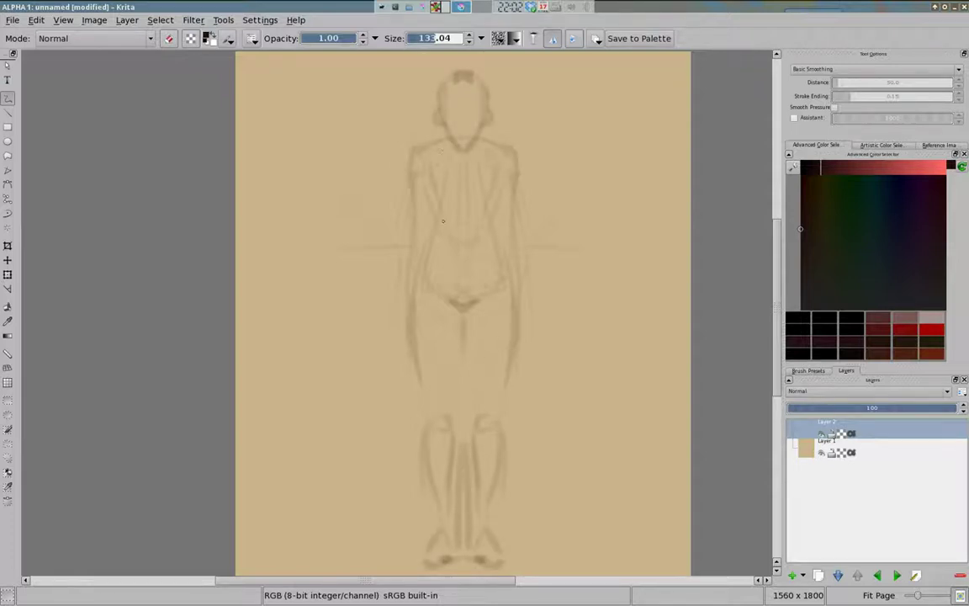
left_click_drag(443, 166, 431, 209)
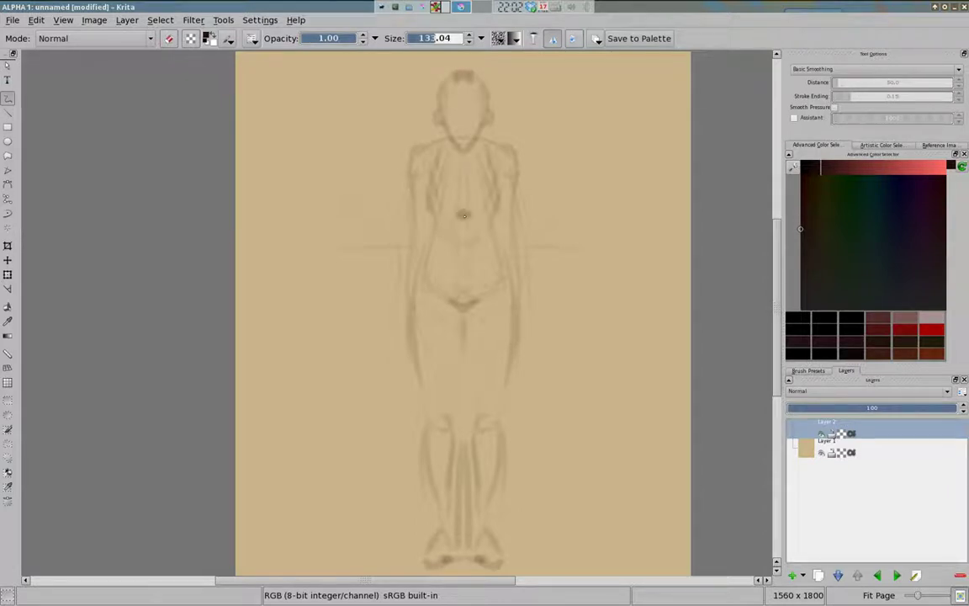
left_click_drag(503, 237, 515, 298)
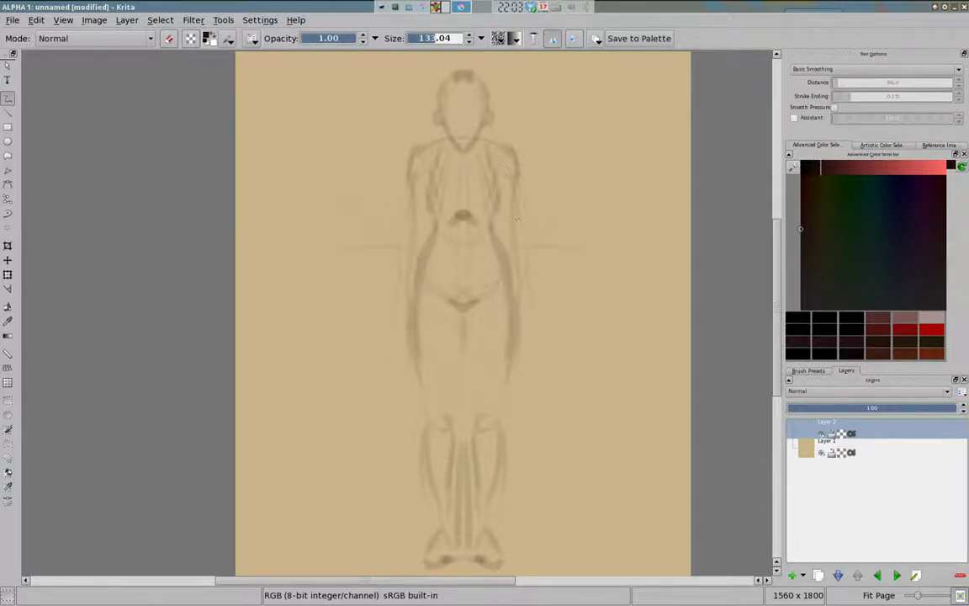
left_click_drag(517, 220, 537, 257)
left_click_drag(526, 164, 538, 278)
key("e")
key("e")
left_click_drag(425, 277, 412, 324)
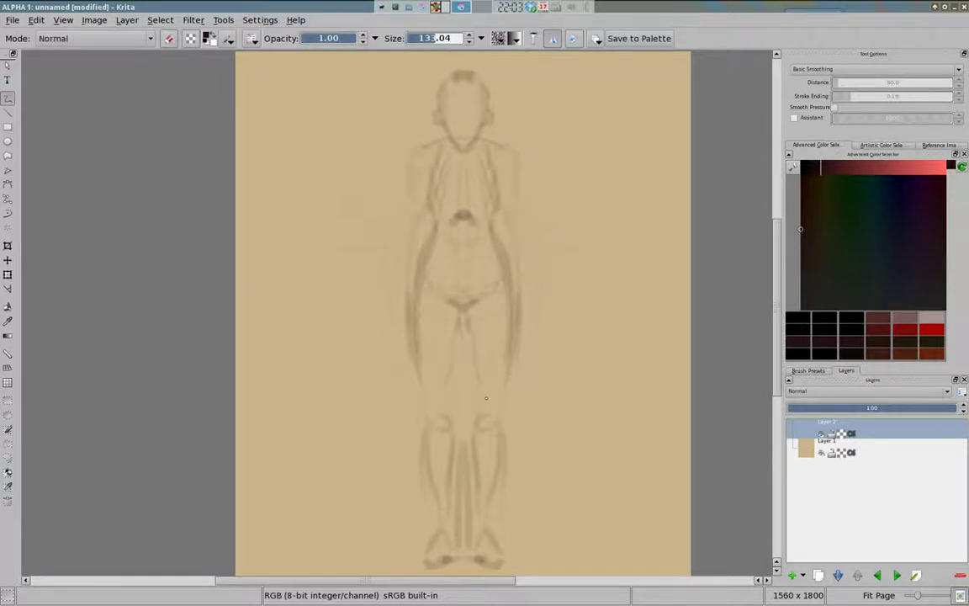
Sketch the thighs and lower legs, erase the inner-leg strokes, redraw inner thighs and darken the hips.
left_click_drag(471, 311, 524, 541)
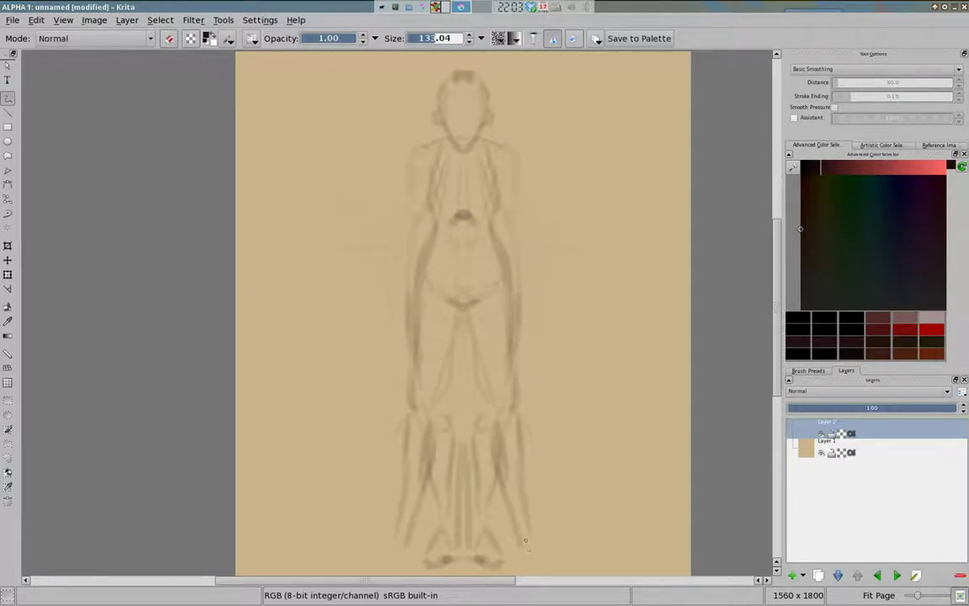
left_click_drag(505, 412, 551, 555)
key("e")
left_click_drag(461, 538, 452, 389)
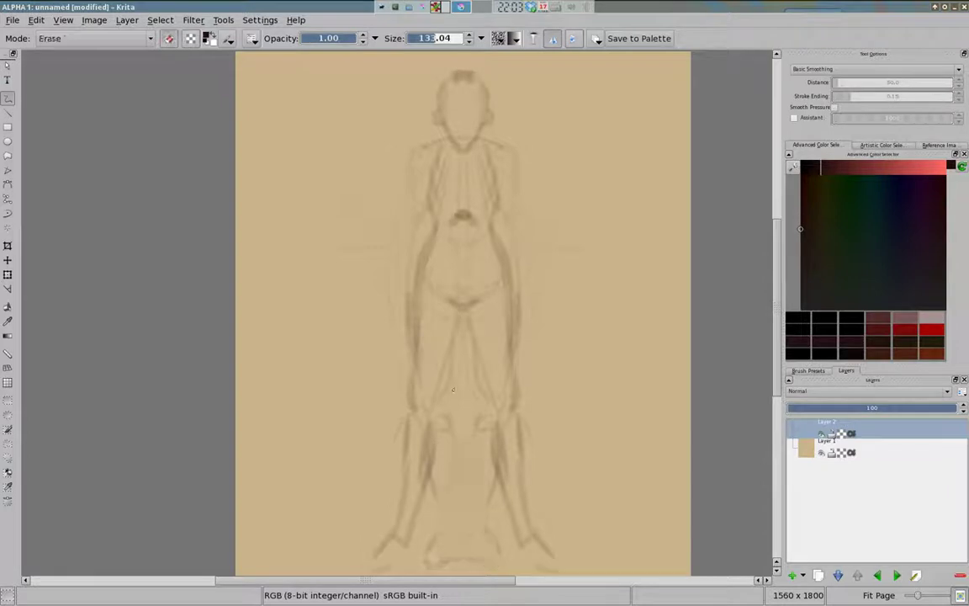
key("e")
left_click_drag(468, 309, 497, 411)
left_click_drag(504, 252, 481, 310)
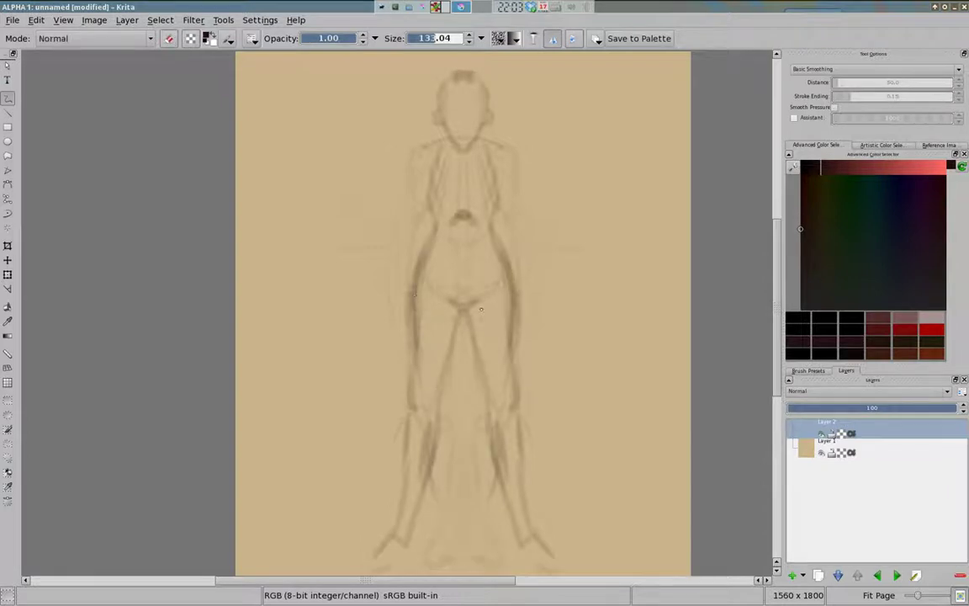
Replace the dark waist strokes with lighter lines running from shoulders to hips.
key("e")
mouse_move(491, 221)
left_mouse_down()
mouse_move(504, 293)
mouse_move(493, 223)
mouse_move(499, 275)
left_mouse_up()
key("e")
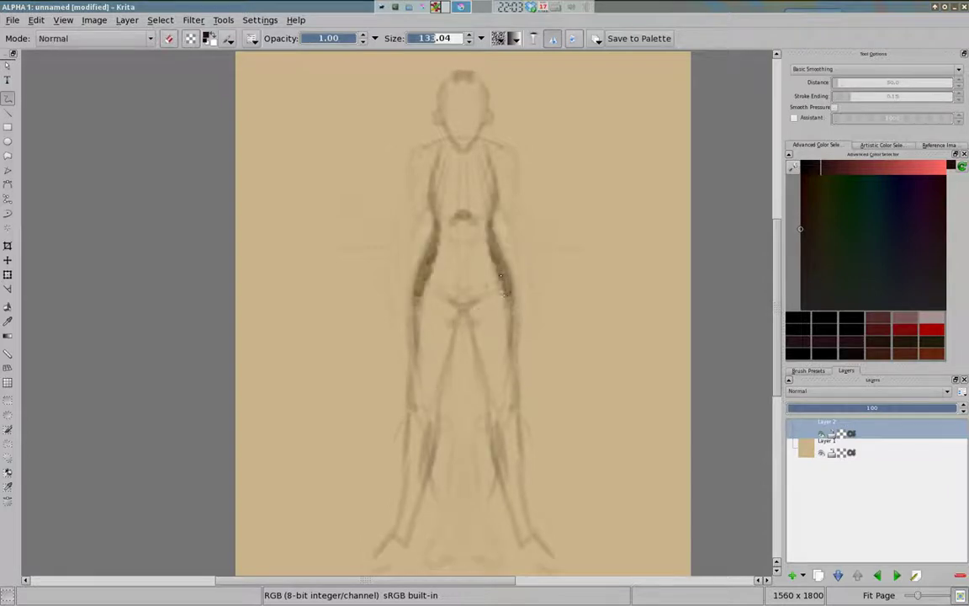
key("ctrl+z")
mouse_move(433, 228)
left_mouse_down()
mouse_move(417, 291)
mouse_move(427, 160)
mouse_move(399, 208)
left_mouse_up()
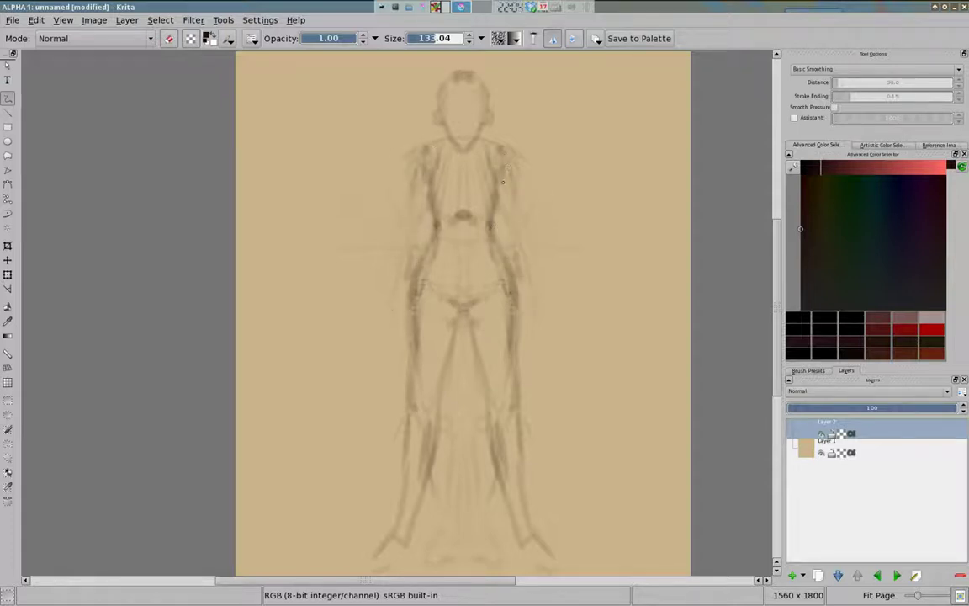
Draw mirrored arms from the shoulders flaring out to the hips, redoing misplaced strokes.
left_click_drag(512, 171, 530, 202)
key("ctrl+z")
left_click_drag(505, 152, 538, 210)
key("ctrl+z")
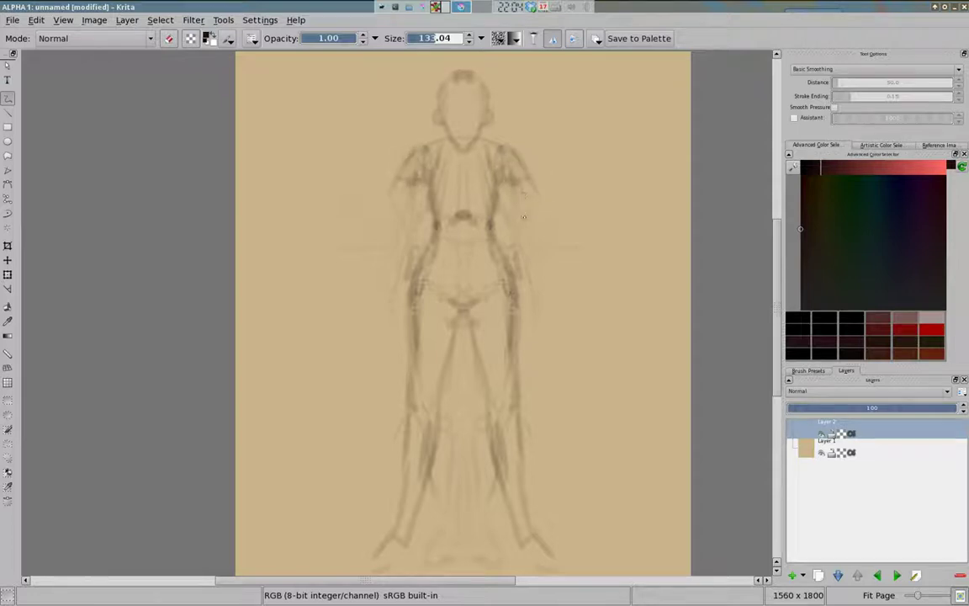
left_click_drag(504, 152, 514, 232)
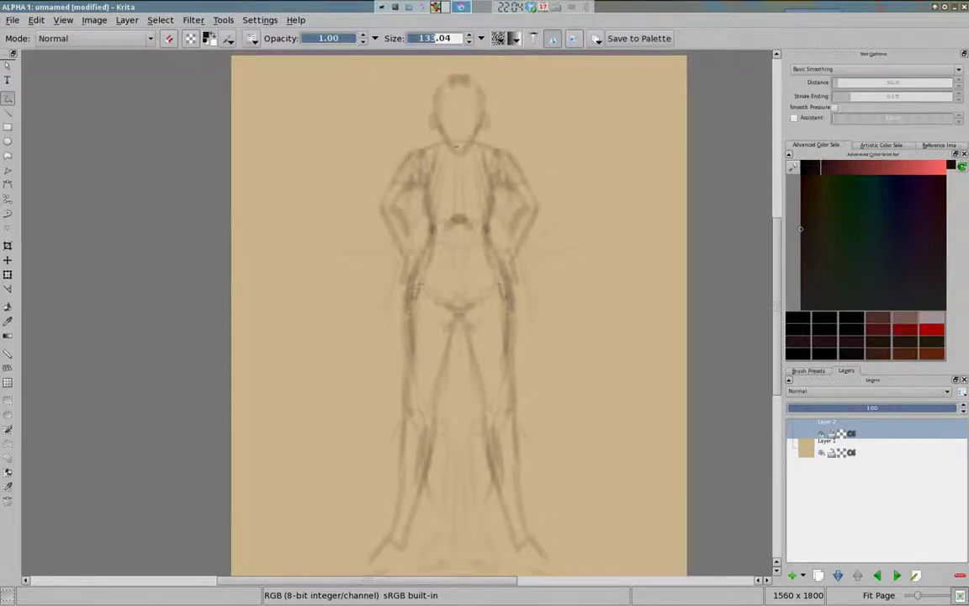
Erase stray strokes beside the head and add faint strokes beside the hips and thighs.
key("e")
left_click_drag(433, 104, 434, 125)
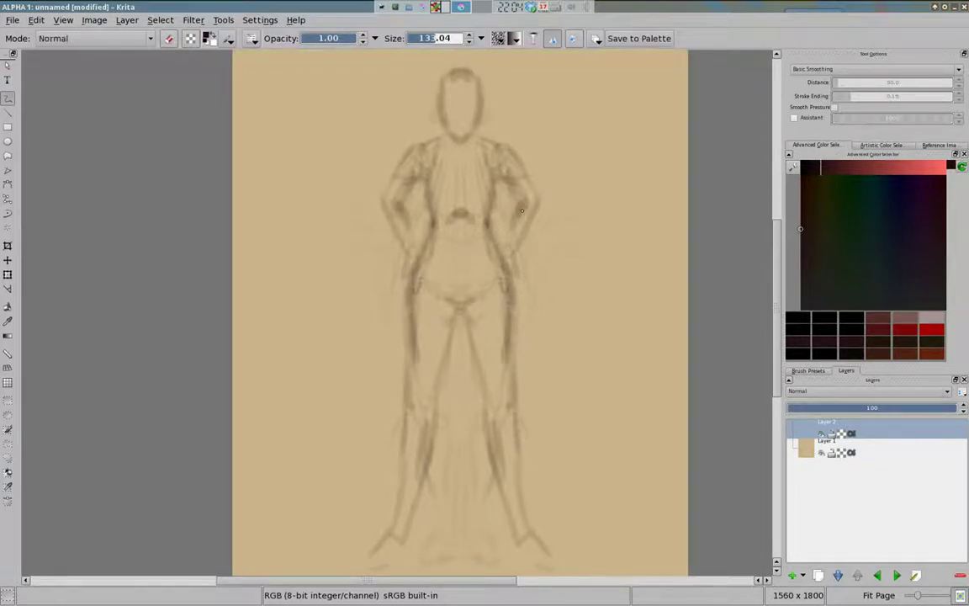
left_click_drag(510, 256, 546, 362)
left_click_drag(421, 270, 376, 359)
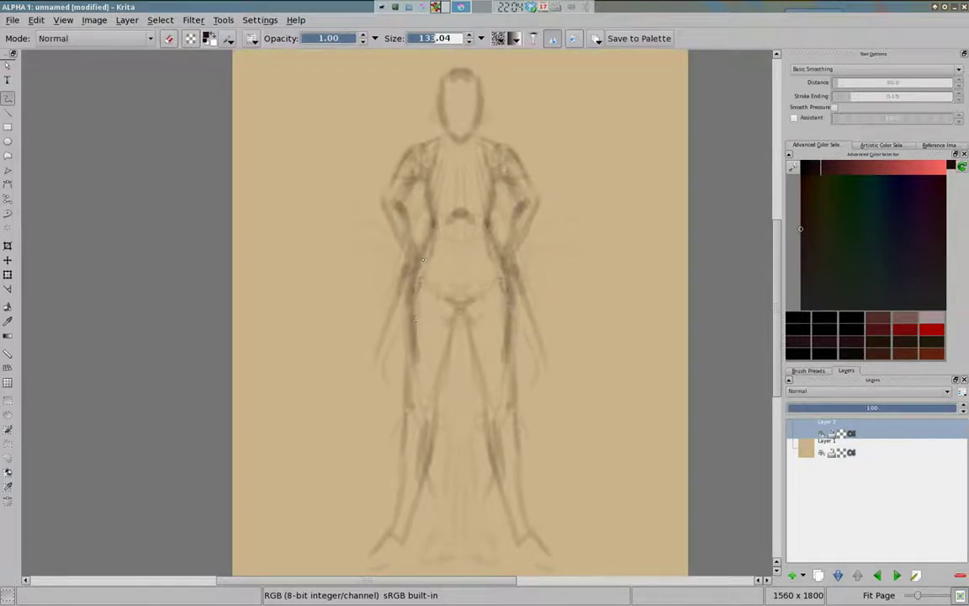
Draw the long dress's flaring sides, curved hem and U-shaped inner panel.
left_click_drag(422, 259, 361, 458)
left_click_drag(503, 256, 559, 458)
left_click_drag(362, 458, 420, 483)
left_click_drag(560, 458, 488, 484)
left_click_drag(414, 261, 392, 445)
left_click_drag(503, 261, 529, 446)
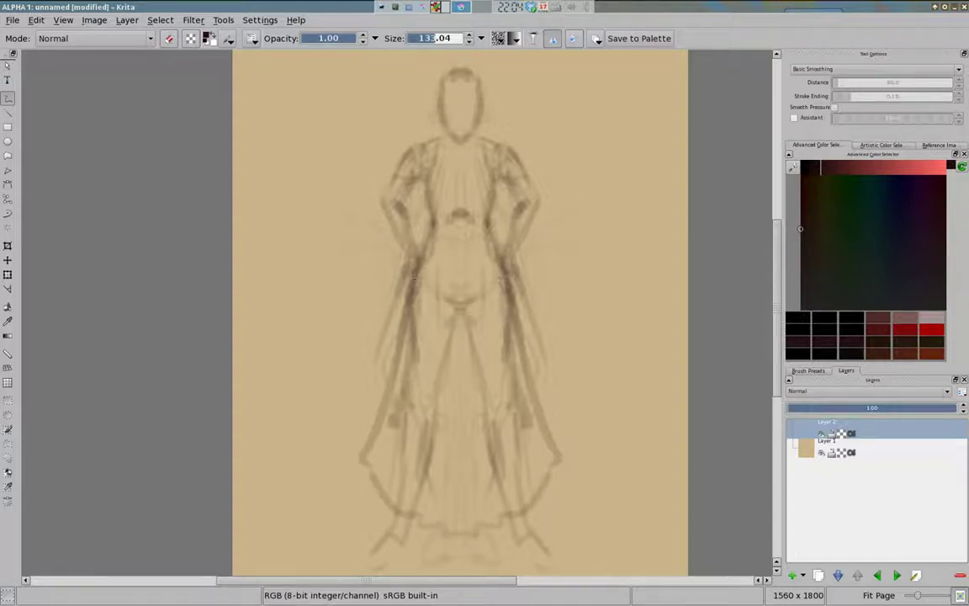
Sketch the feet below the hem and small strokes at the waist.
left_click_drag(392, 445, 528, 446)
left_click_drag(396, 538, 370, 565)
left_click_drag(526, 539, 553, 565)
left_click_drag(395, 202, 434, 221)
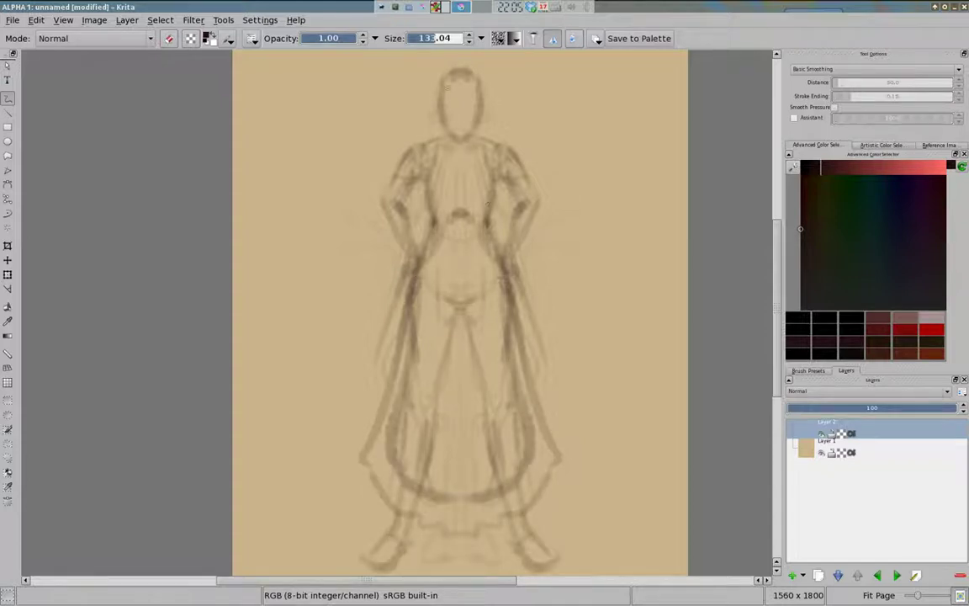
Sketch hair framing the face, the collar, puffed shoulders and a darker bodice centre.
left_click_drag(435, 84, 423, 122)
left_click_drag(483, 78, 504, 122)
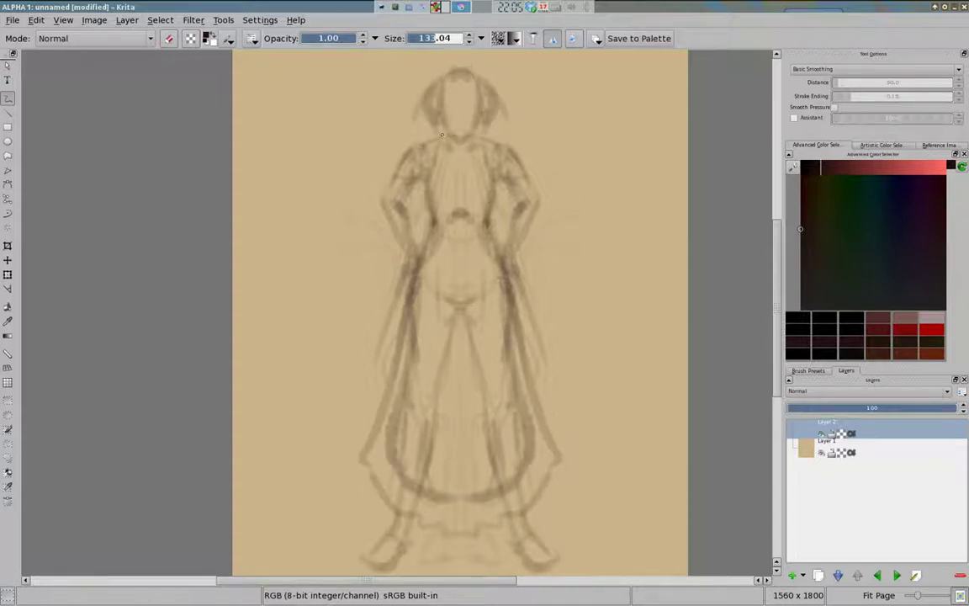
mouse_move(441, 135)
left_mouse_down()
mouse_move(439, 198)
mouse_move(404, 155)
mouse_move(401, 205)
left_mouse_up()
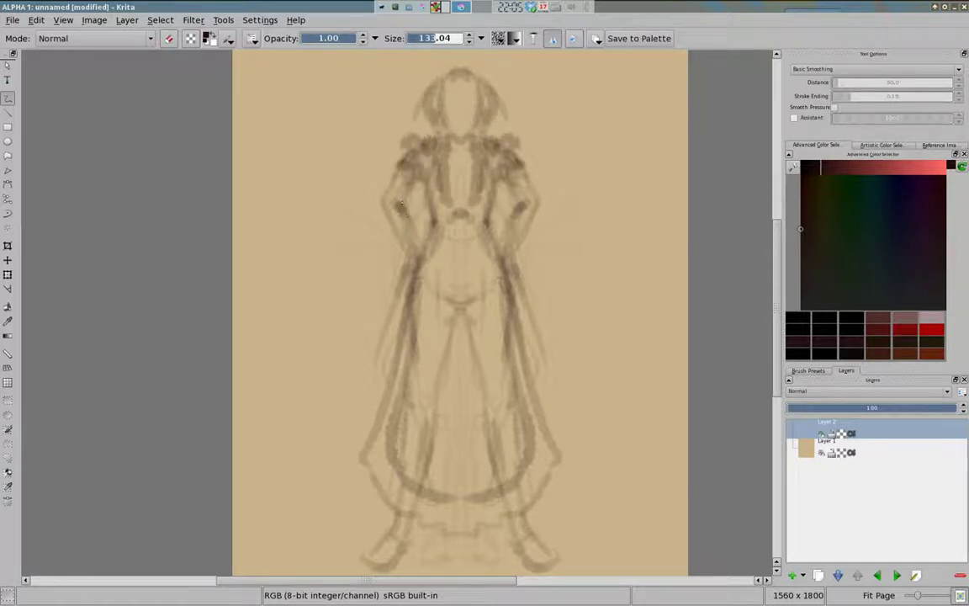
mouse_move(462, 172)
left_mouse_down()
mouse_move(460, 210)
mouse_move(444, 241)
mouse_move(455, 277)
left_mouse_up()
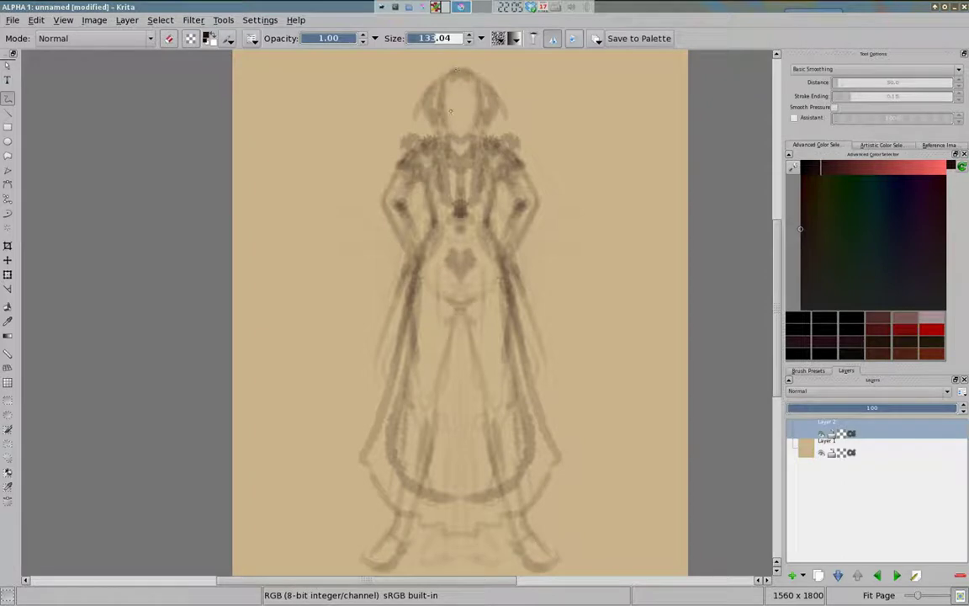
mouse_move(431, 88)
left_mouse_down()
mouse_move(399, 108)
mouse_move(427, 112)
left_mouse_up()
right_click(371, 303)
With a 0.40-opacity brush, ink the face, hair strands, necklace and lapels.
left_click(433, 262)
left_click_drag(411, 78, 401, 126)
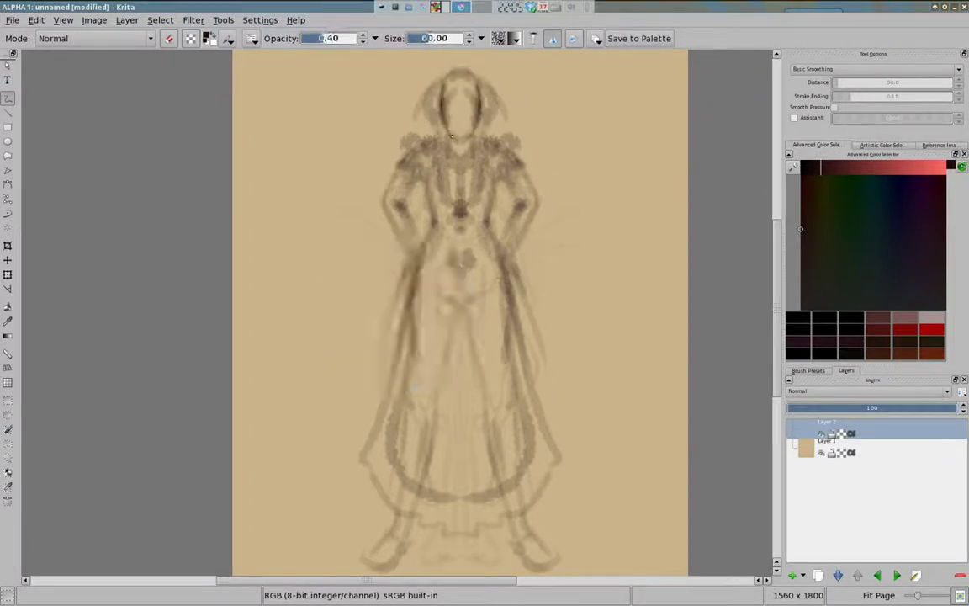
left_click_drag(465, 143, 453, 195)
mouse_move(436, 135)
left_mouse_down()
mouse_move(446, 200)
mouse_move(439, 145)
left_mouse_up()
mouse_move(432, 89)
left_mouse_down()
mouse_move(443, 172)
mouse_move(442, 114)
mouse_move(455, 98)
left_mouse_up()
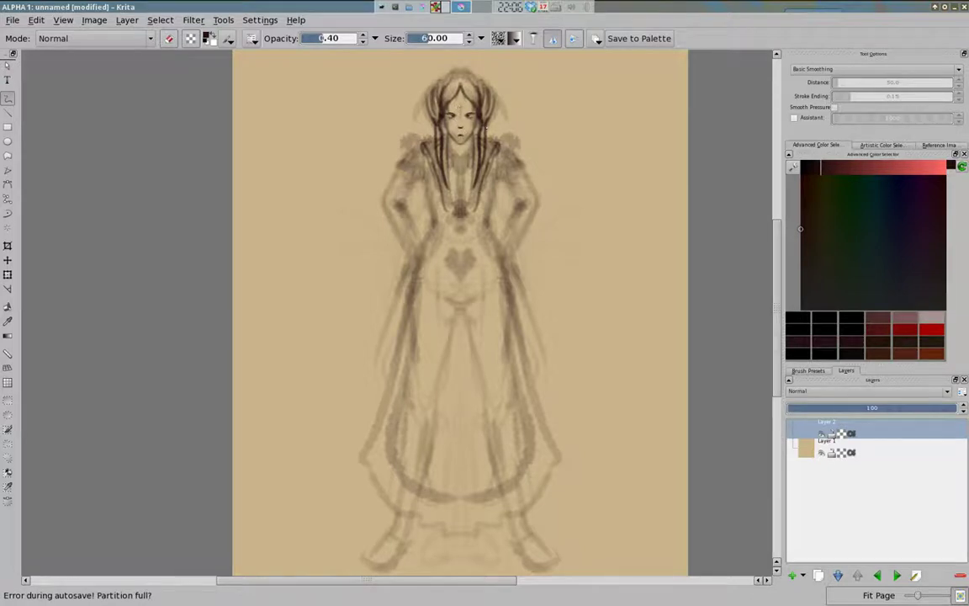
Ink the tie-like chest ornament and lines on both sides of the chest.
key("e")
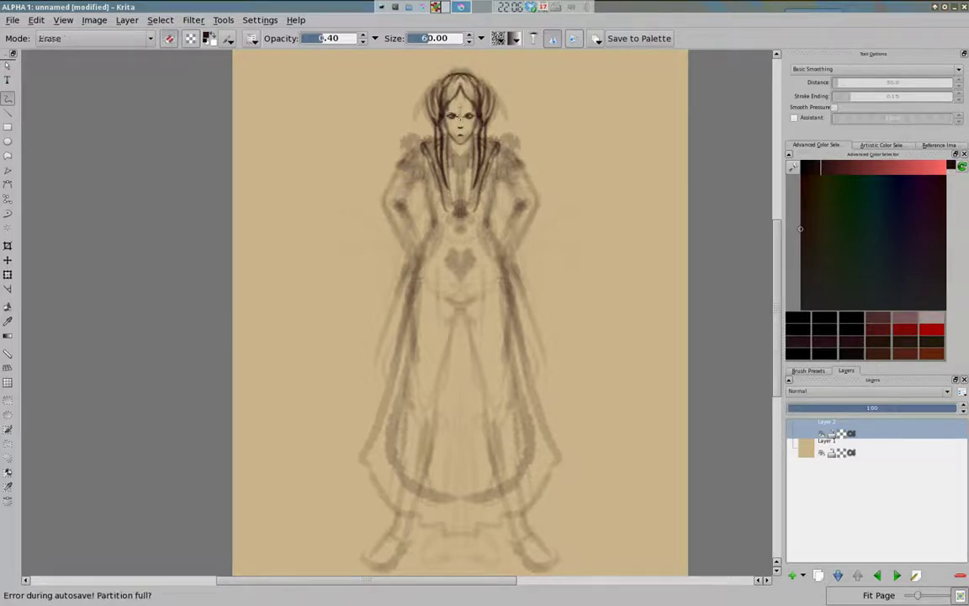
key("e")
key("e")
key("e")
key("e")
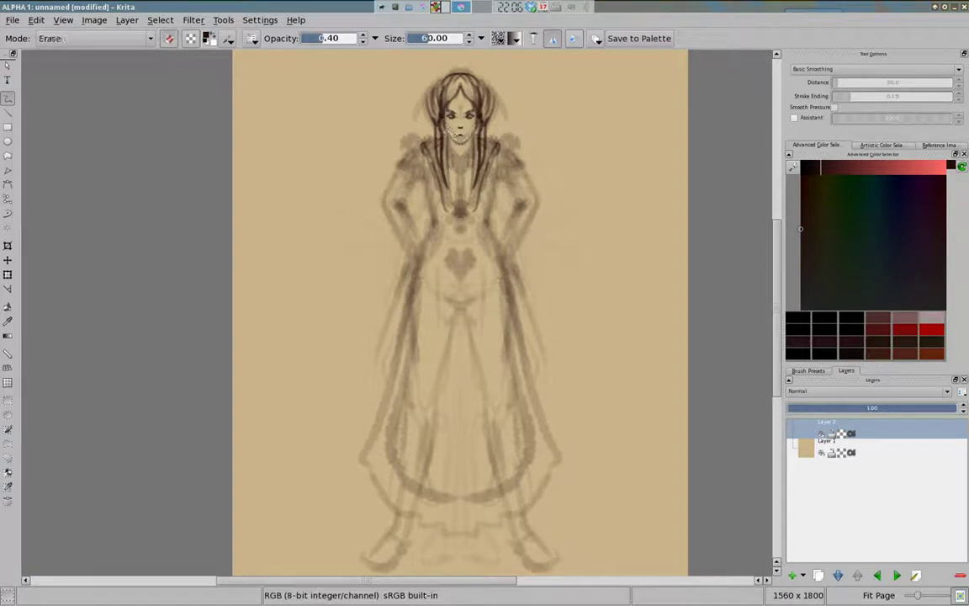
key("e")
key("e")
key("e")
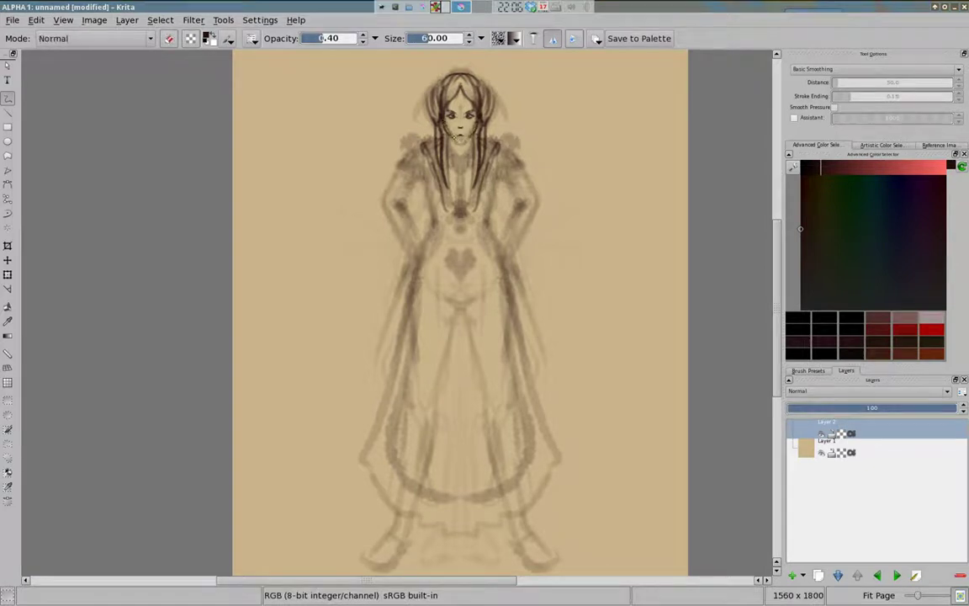
key("e")
key("e")
key("e")
key("e")
left_click_drag(459, 151, 463, 231)
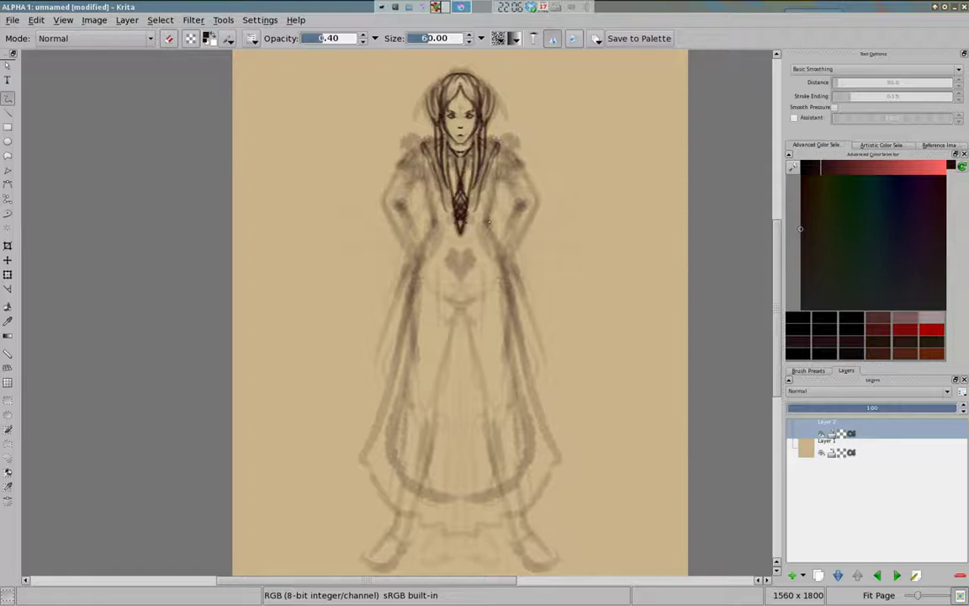
left_click_drag(429, 142, 423, 181)
left_click_drag(492, 141, 501, 179)
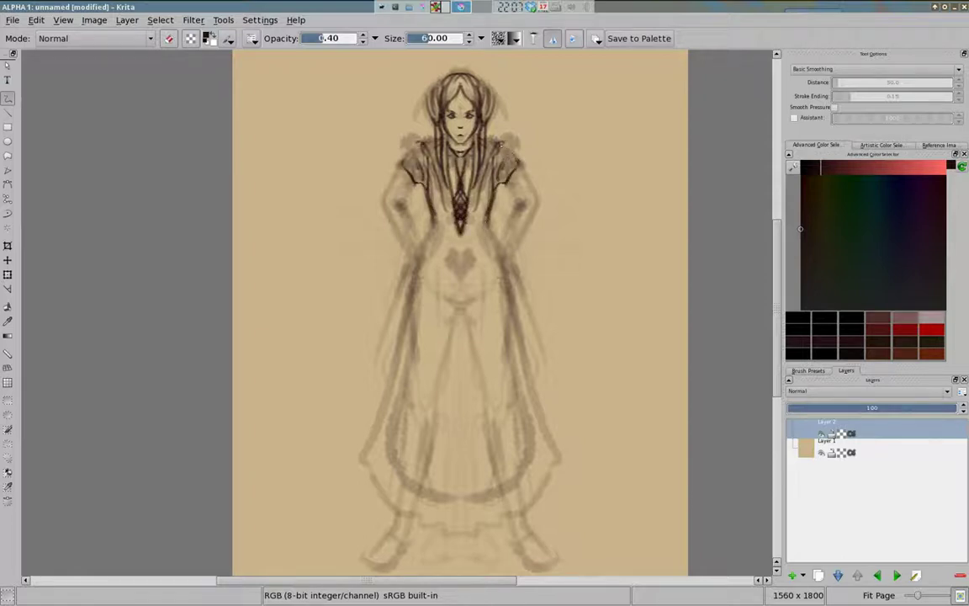
Ink the shoulder puffs, hair curls, left arm and the dress edges, hem and folds.
left_click_drag(503, 138, 515, 152)
left_click_drag(493, 101, 501, 126)
mouse_move(402, 161)
left_mouse_down()
mouse_move(382, 198)
mouse_move(407, 273)
mouse_move(365, 467)
mouse_move(367, 454)
left_mouse_up()
mouse_move(410, 278)
left_mouse_down()
mouse_move(389, 407)
mouse_move(458, 503)
left_mouse_up()
mouse_move(374, 471)
left_mouse_down()
mouse_move(412, 514)
mouse_move(425, 519)
mouse_move(449, 501)
mouse_move(471, 535)
mouse_move(546, 556)
mouse_move(538, 565)
left_mouse_up()
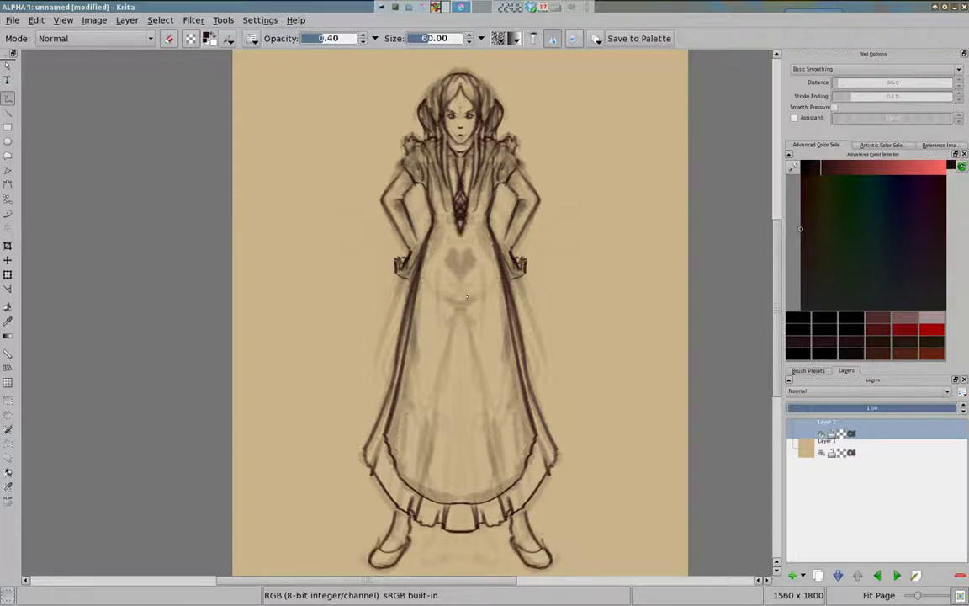
Ink the waist heart detail, a bodice line, darker dress outlines and mirrored shoulder strokes.
left_click_drag(456, 252, 464, 288)
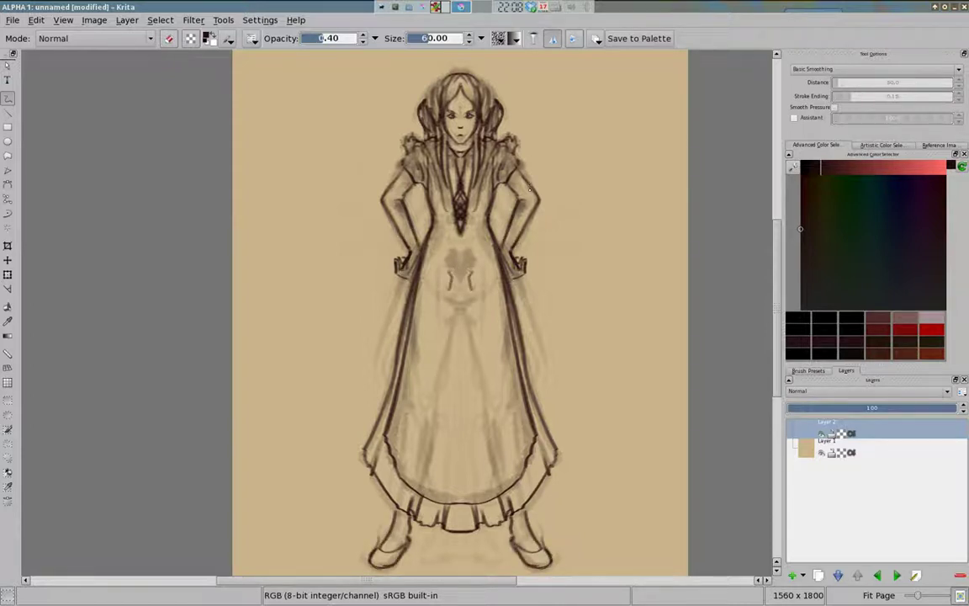
left_click_drag(488, 184, 482, 212)
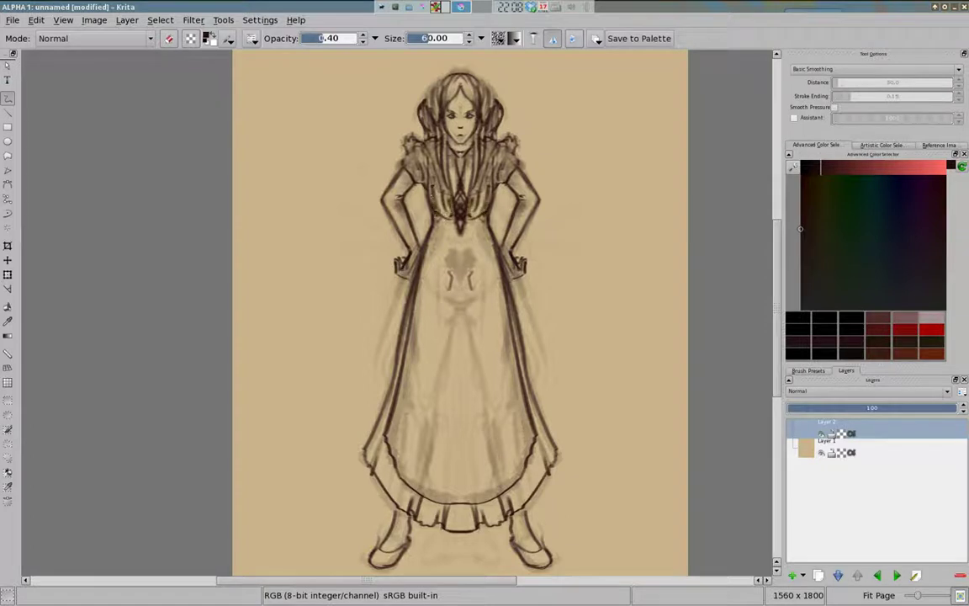
mouse_move(380, 366)
left_mouse_down()
mouse_move(404, 301)
mouse_move(385, 322)
left_mouse_up()
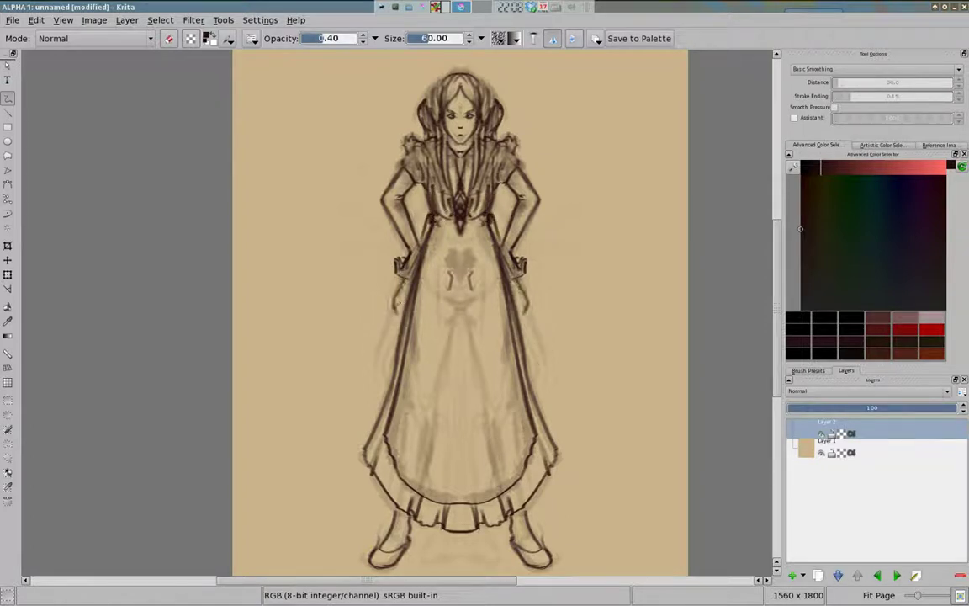
left_click_drag(418, 137, 408, 175)
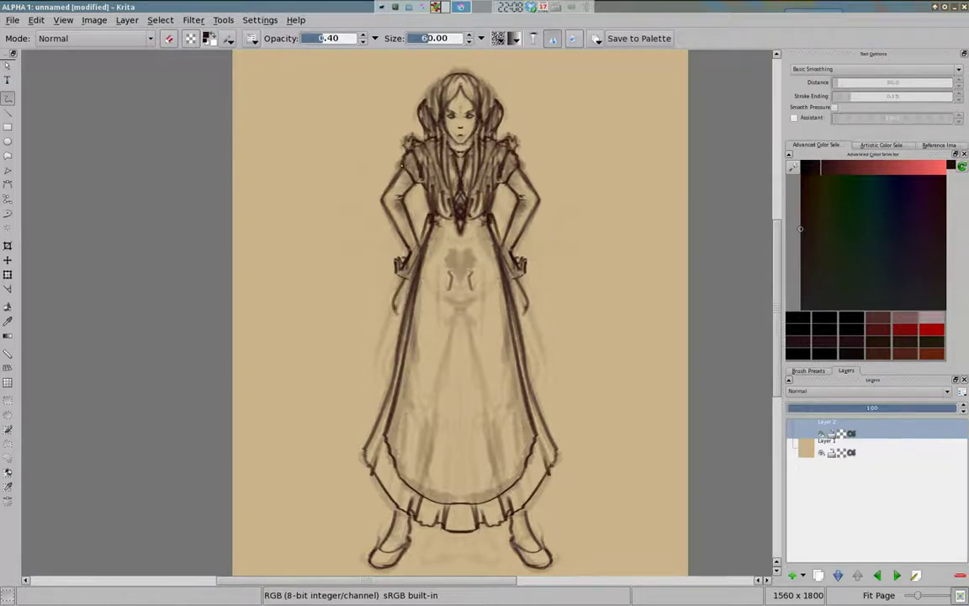
Erase part of the dark apron chest blot, then paint mirrored dark blobs on the apron.
key("e")
key("e")
key("e")
key("e")
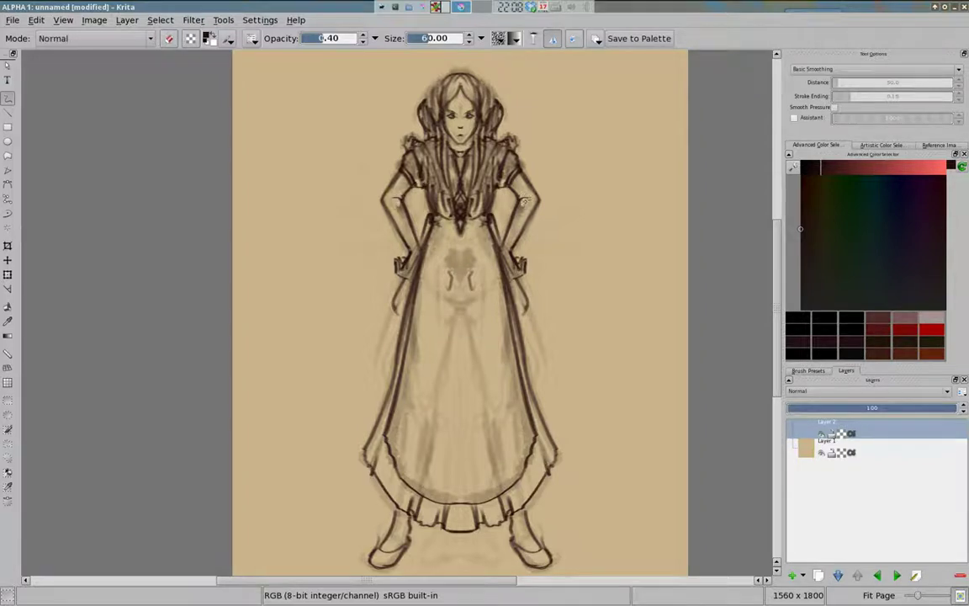
key("e")
key("e")
key("e")
key("e")
key("e")
key("e")
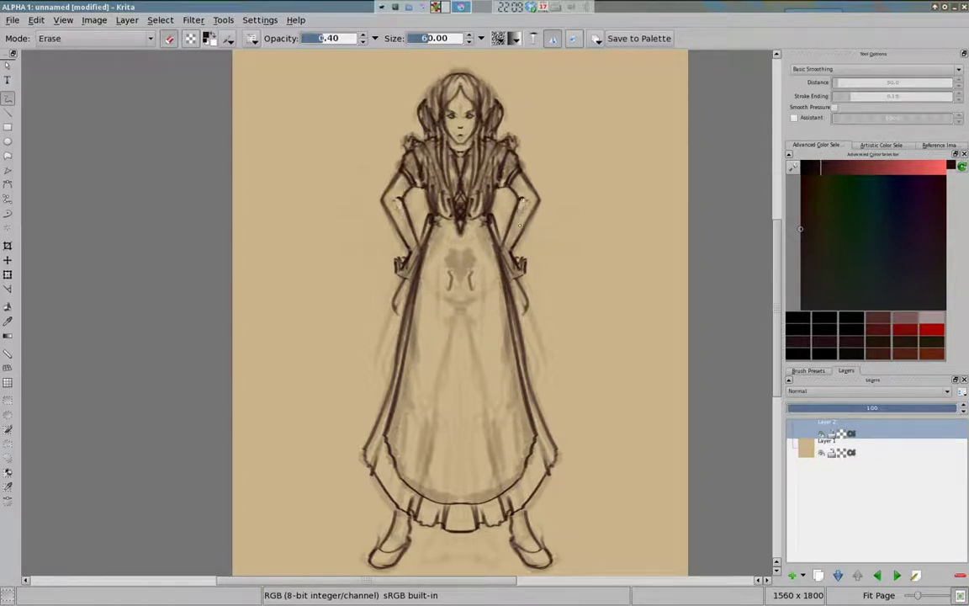
key("e")
key("e")
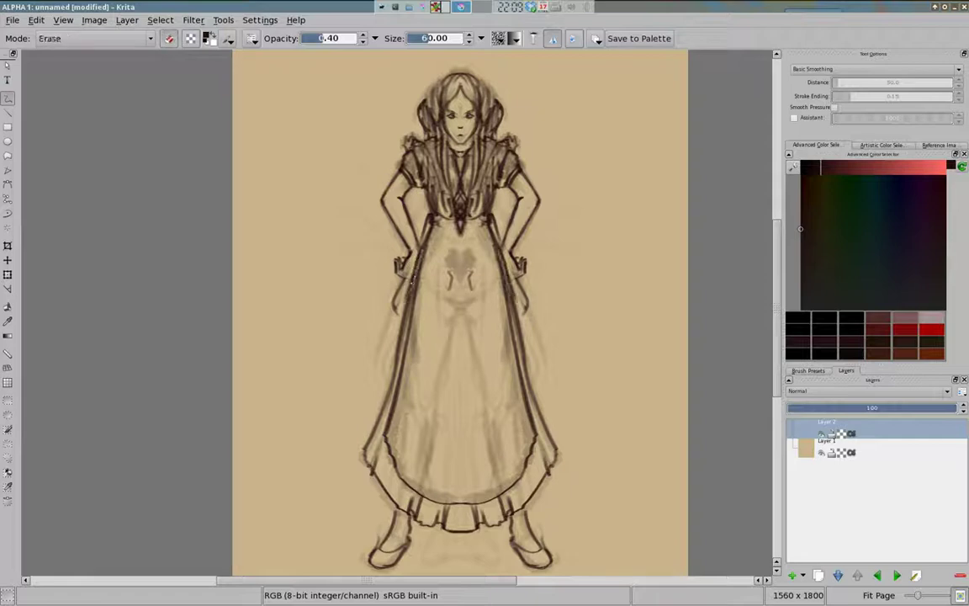
left_click_drag(456, 259, 463, 278)
key("e")
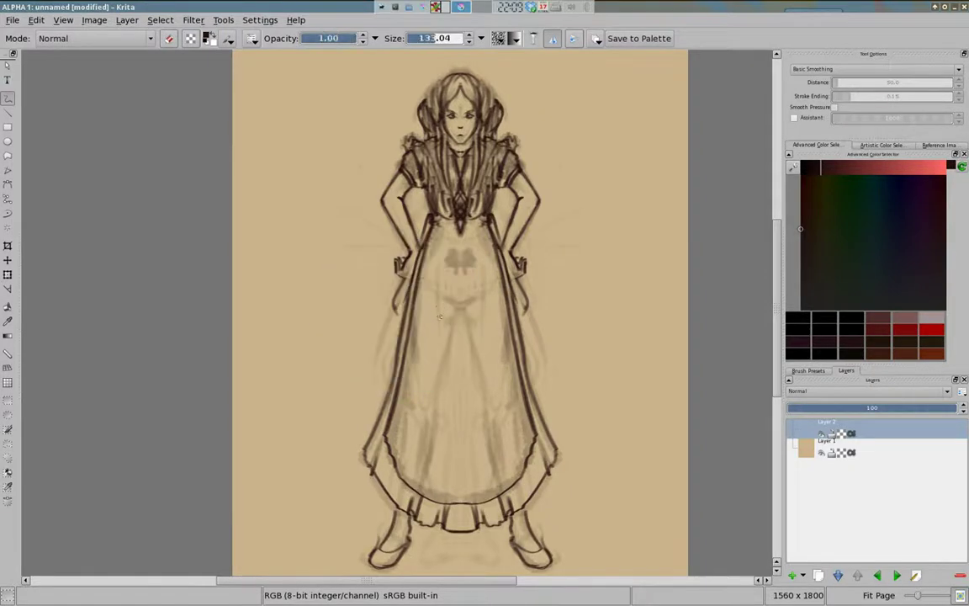
mouse_move(414, 299)
left_mouse_down()
mouse_move(418, 442)
mouse_move(445, 391)
left_mouse_up()
With a large 0.23-opacity brush, paint soft mirrored streaks on the lower apron and a hair shadow.
right_click(392, 307)
left_click(432, 260)
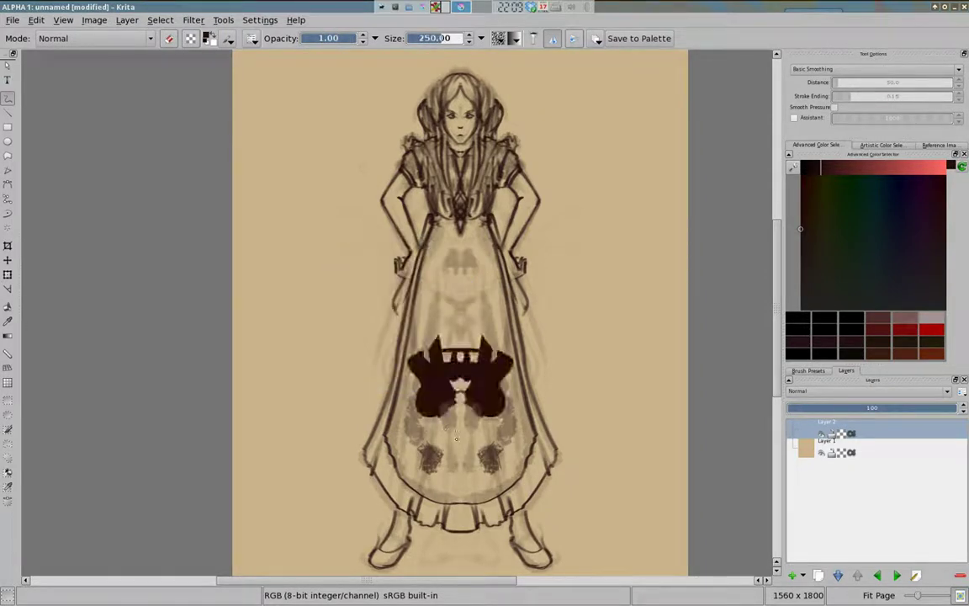
left_click(315, 38)
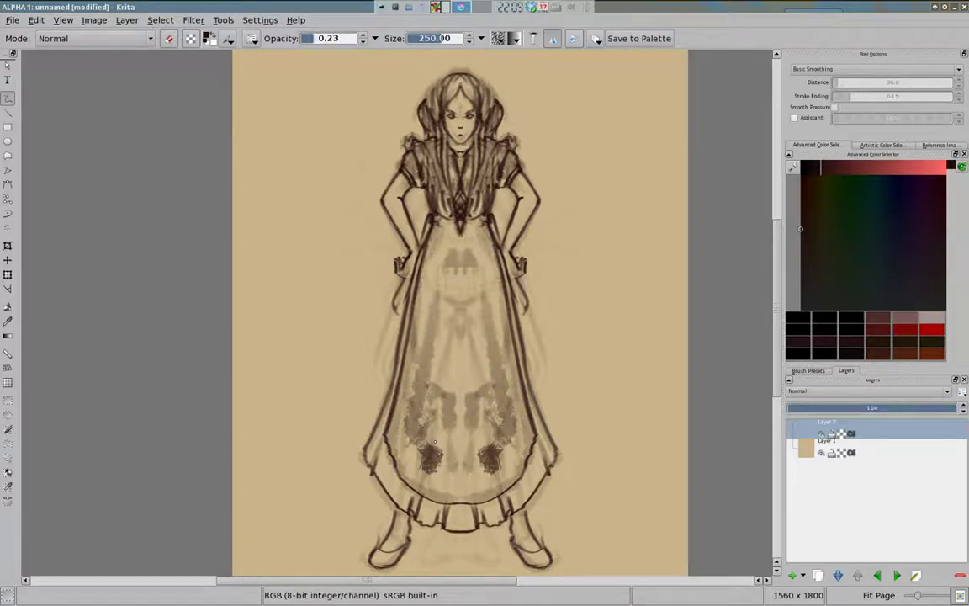
left_click_drag(425, 383, 432, 407)
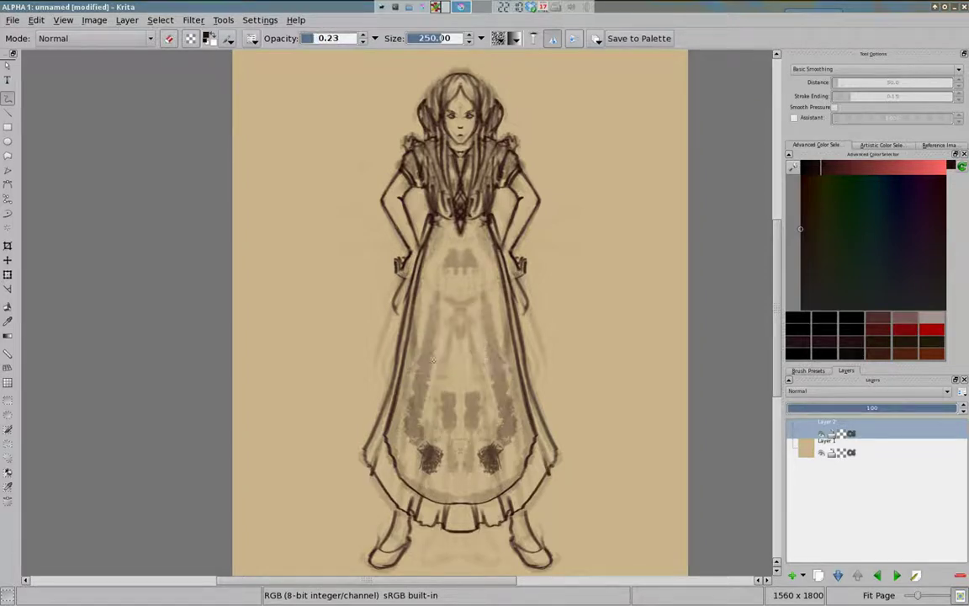
left_click_drag(455, 370, 458, 417)
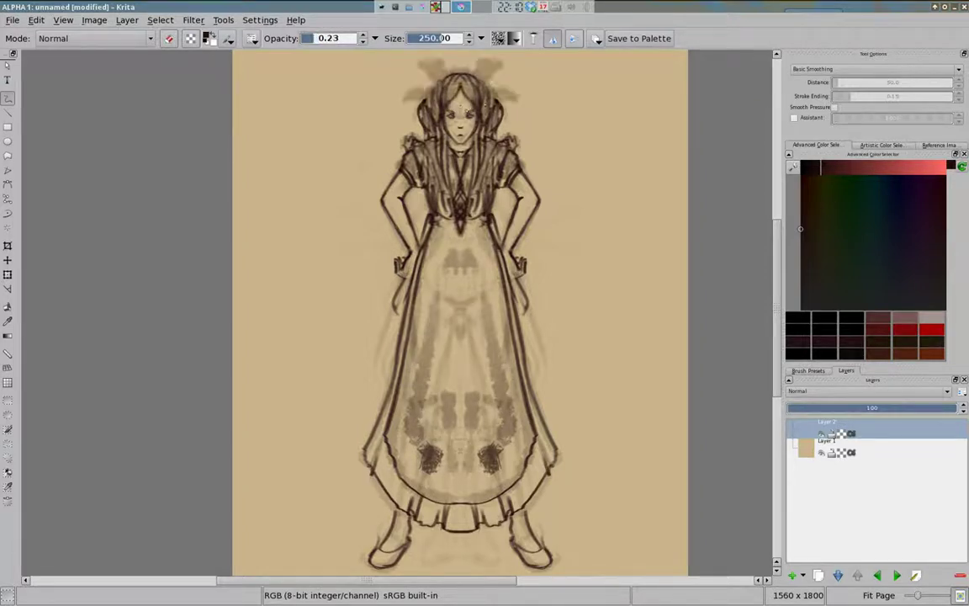
left_click_drag(471, 84, 504, 120)
Erase back the soft blobs around the head and across the upper, middle and lower apron.
key("e")
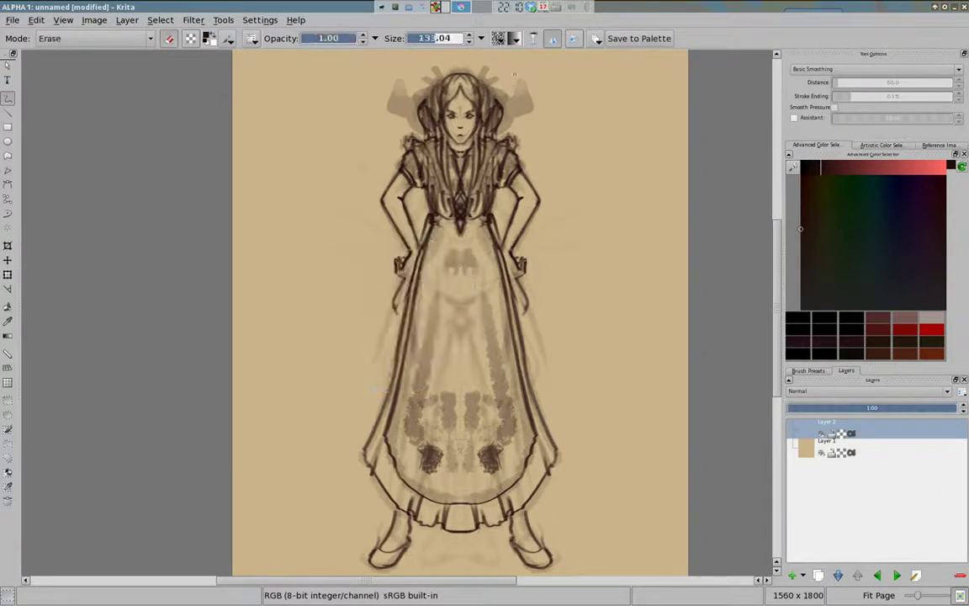
left_click_drag(358, 89, 362, 107)
mouse_move(395, 383)
left_mouse_down()
mouse_move(404, 405)
mouse_move(441, 430)
left_mouse_up()
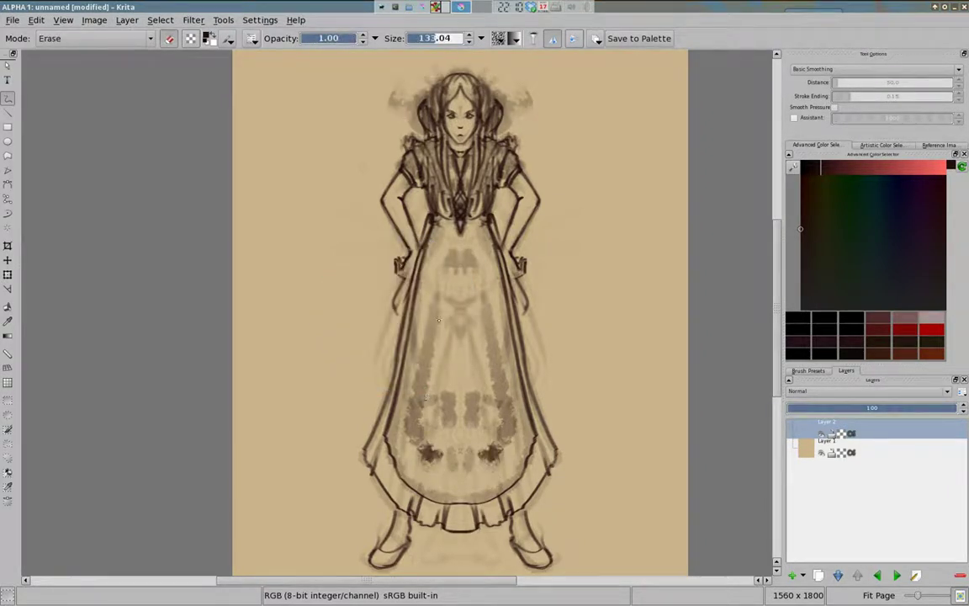
left_click_drag(438, 286, 437, 361)
key("e")
key("e")
left_click_drag(416, 227, 430, 298)
Select the small low-opacity brush from the pop-up palette in painting mode.
key("e")
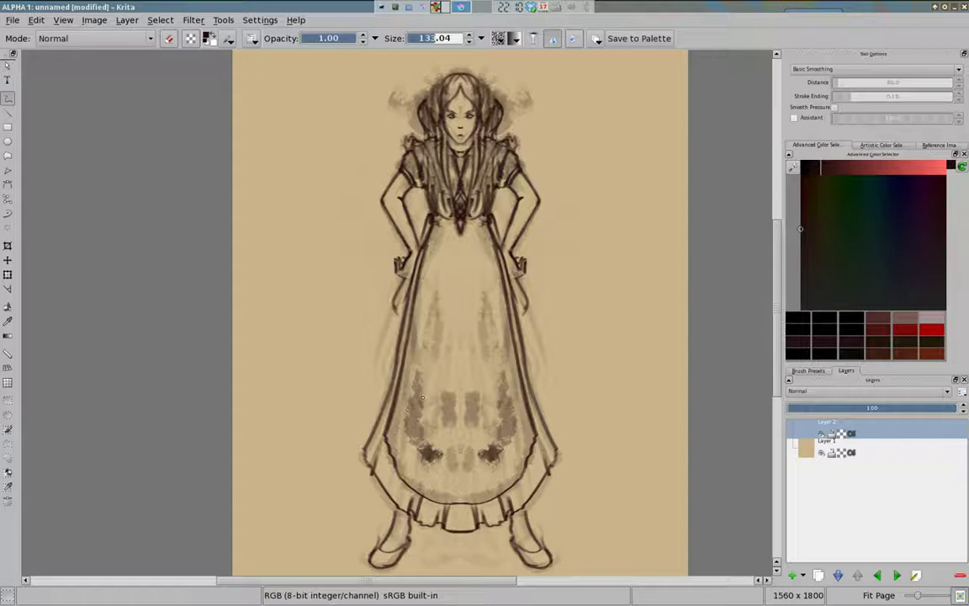
right_click(396, 305)
left_click(342, 239)
key("e")
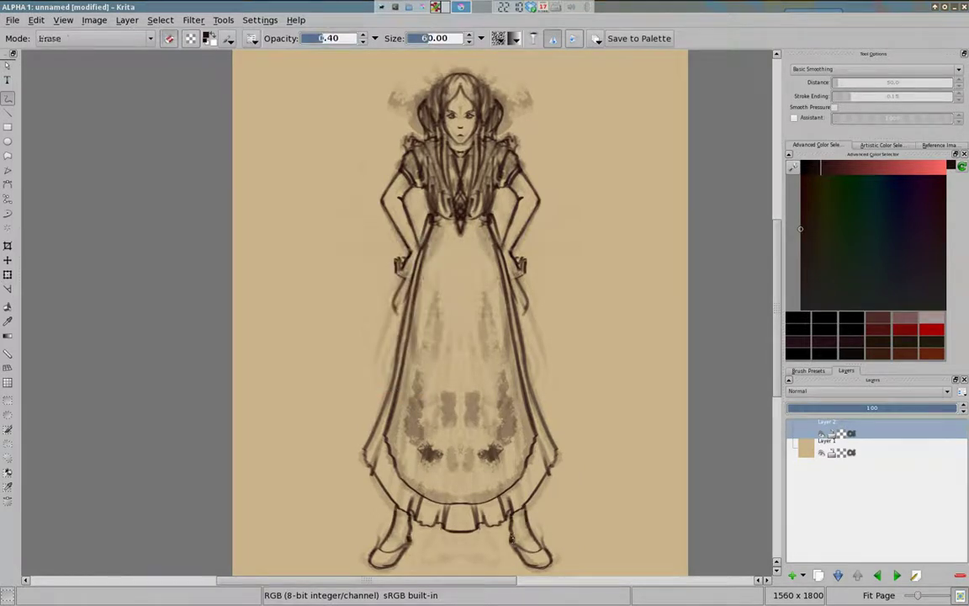
scroll(474, 381, "down", 2)
scroll(474, 381, "up", 2)
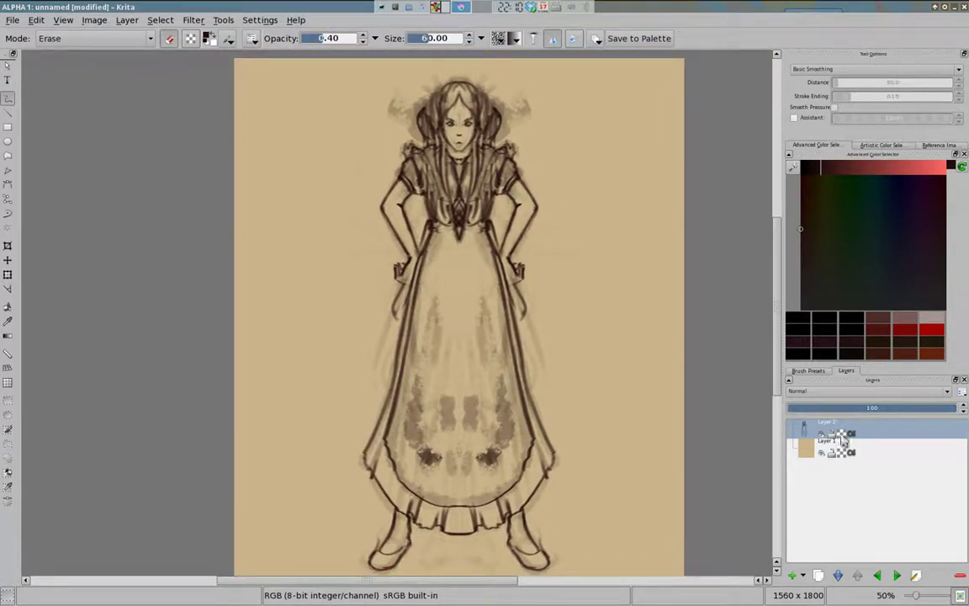
Save the drawing as OpenRaster girl-semiprincess_001.ora in proyectos/condesign/chardes.
key("ctrl+s")
left_click(271, 232)
left_click(395, 286)
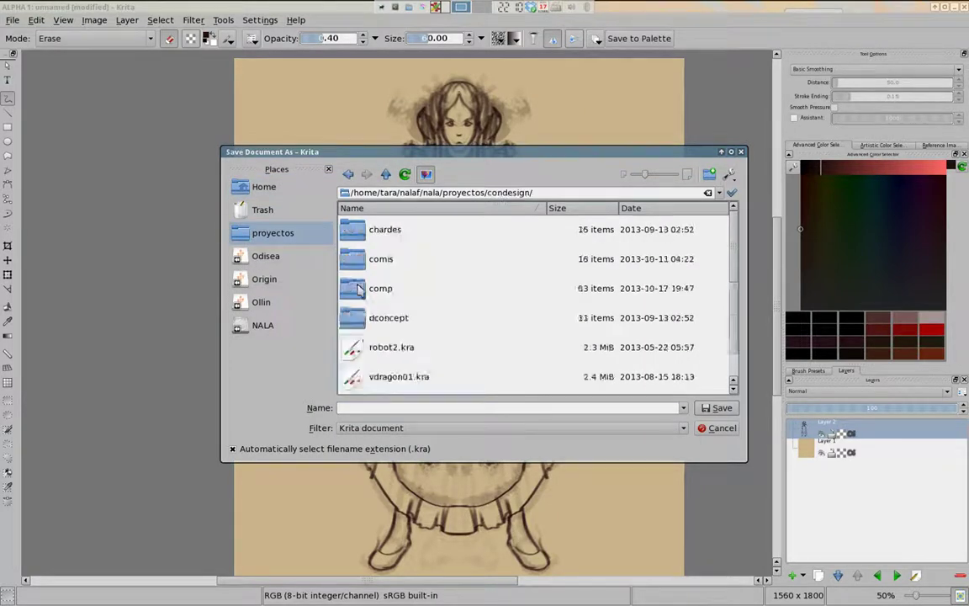
left_click(395, 229)
left_click(403, 428)
left_click(424, 493)
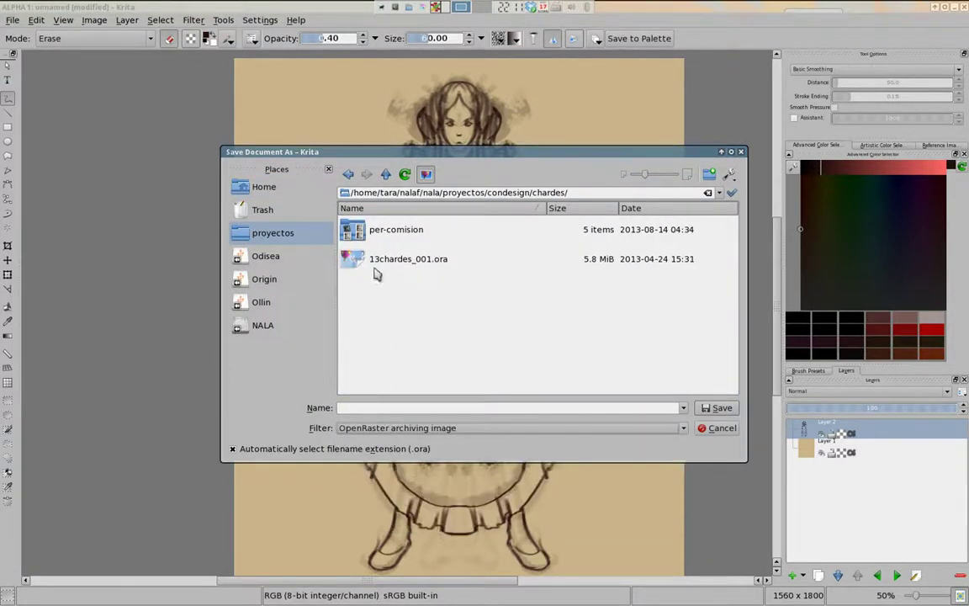
left_click(355, 407)
type("girl-semiprincess")
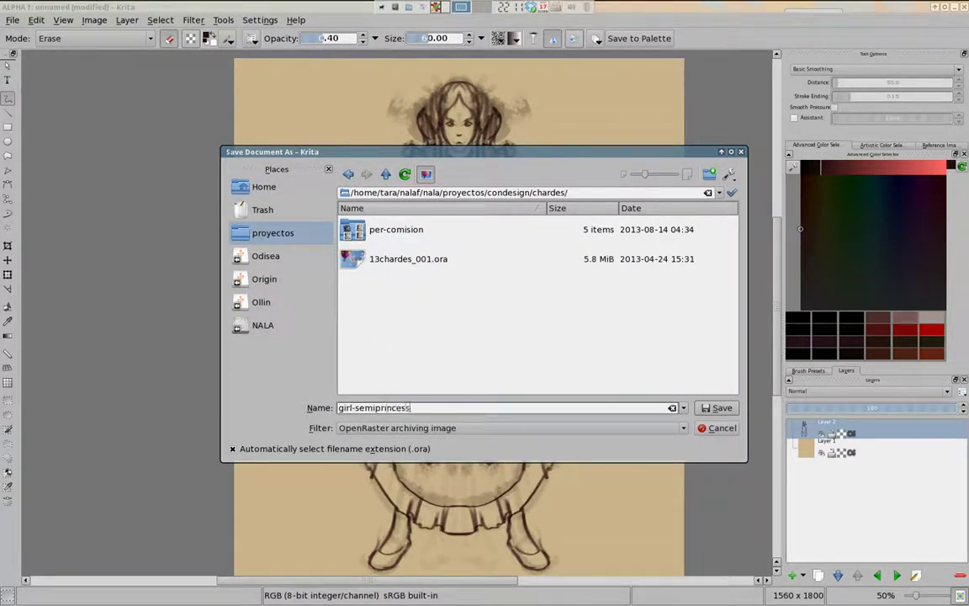
key("Return")
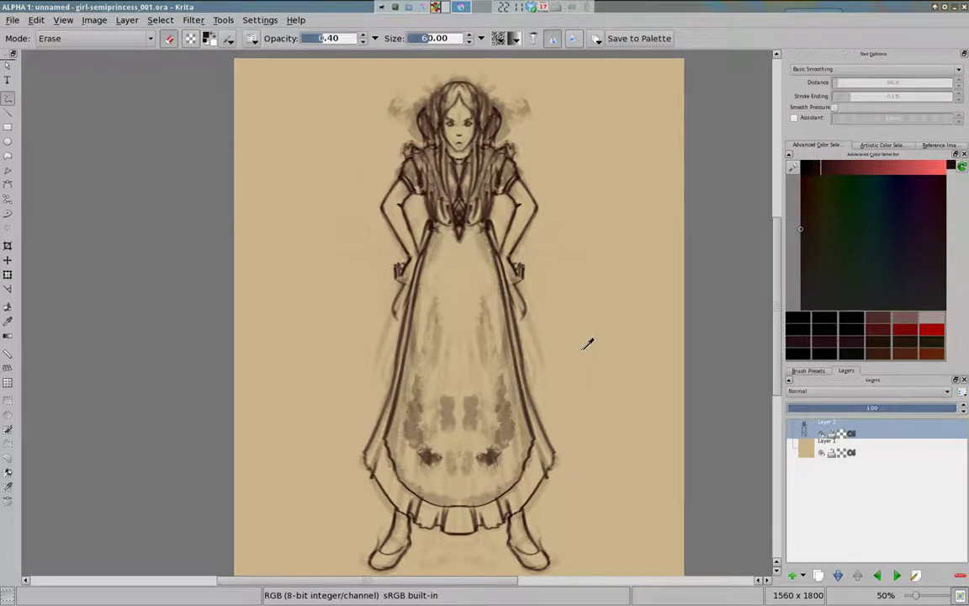
Desaturate the tan background on Layer 1 to grey, then reselect Layer 2.
key("Page_Down")
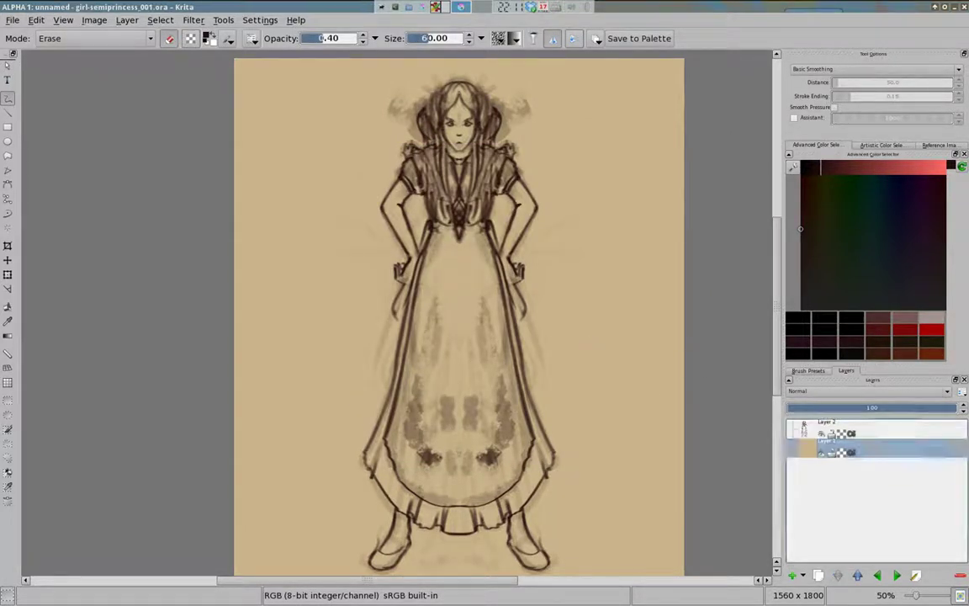
left_click(193, 19)
left_click(308, 124)
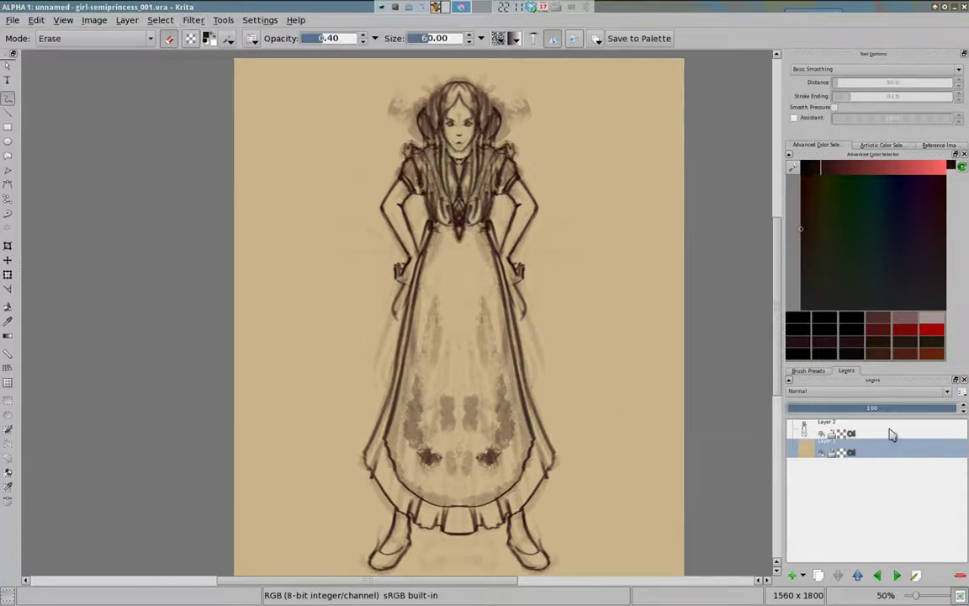
left_click(839, 433)
left_click(260, 19)
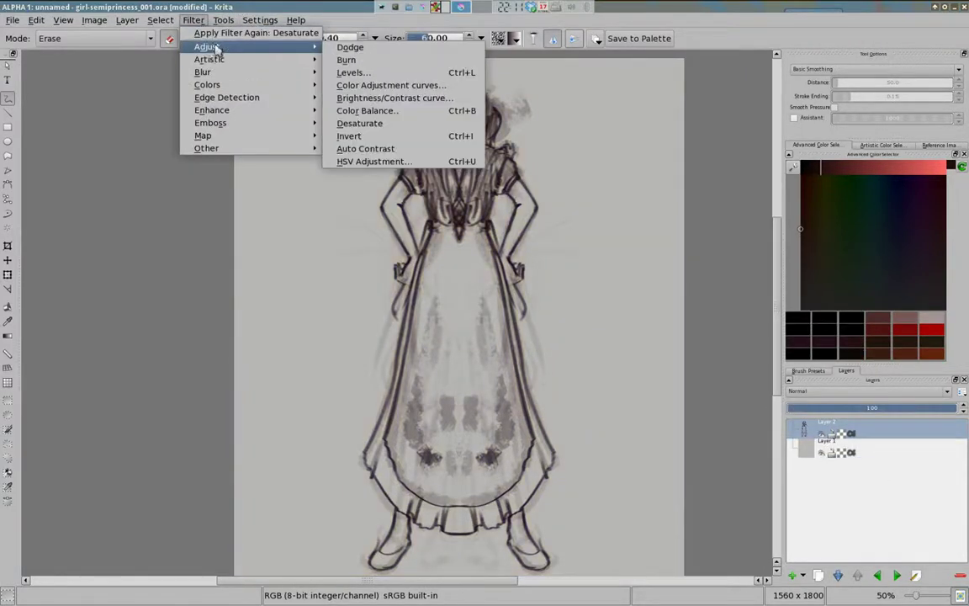
left_click(264, 48)
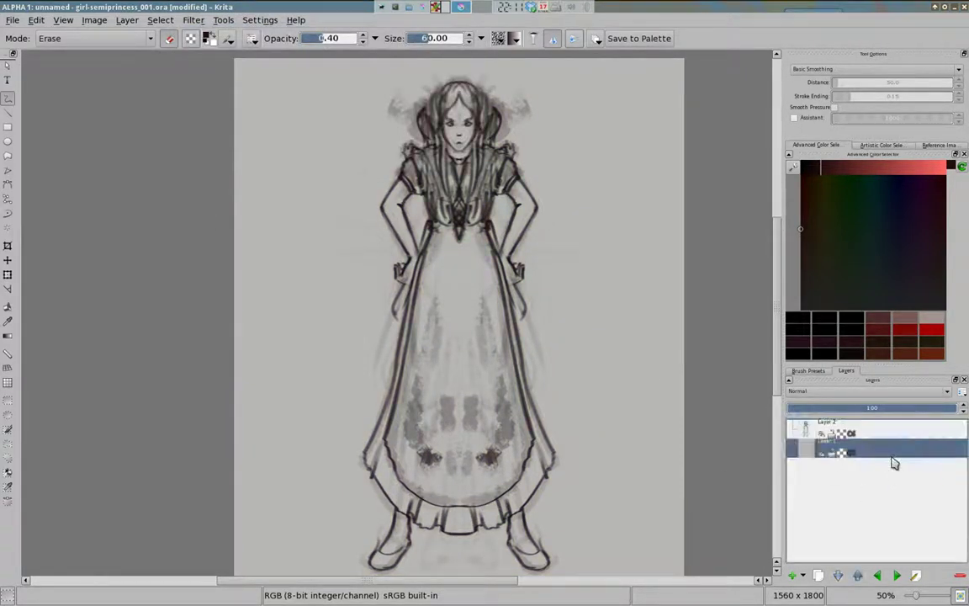
Choose a painting brush preset with the dark colour and opacity about 0.56.
left_click(808, 370)
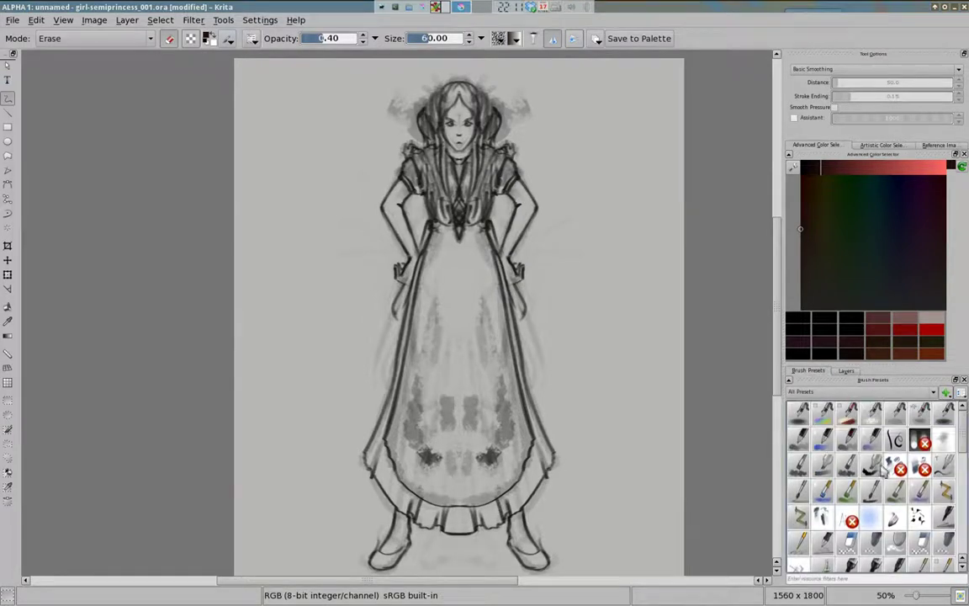
scroll(881, 467, "down", 2)
left_click(870, 514)
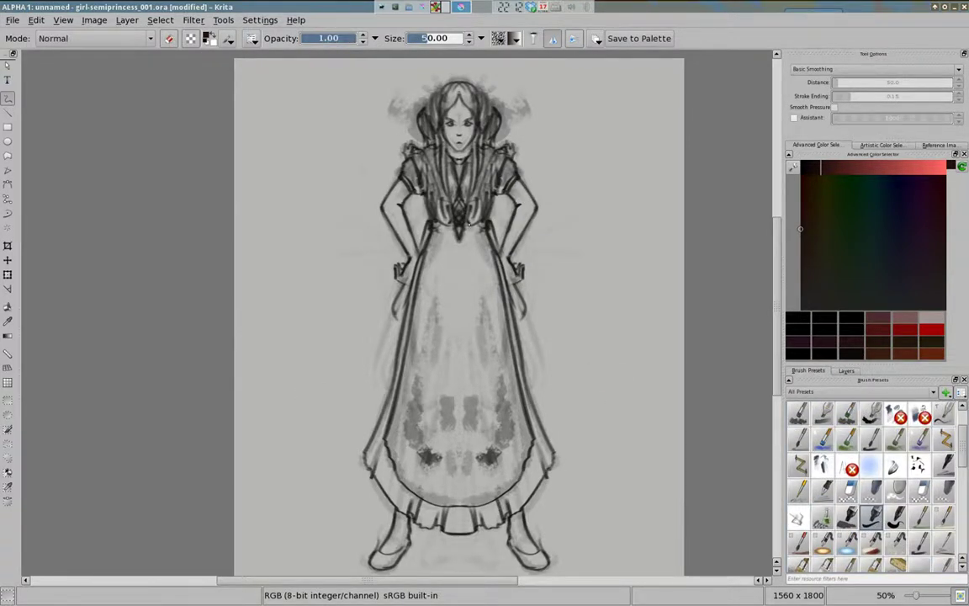
key("x")
left_click(190, 38)
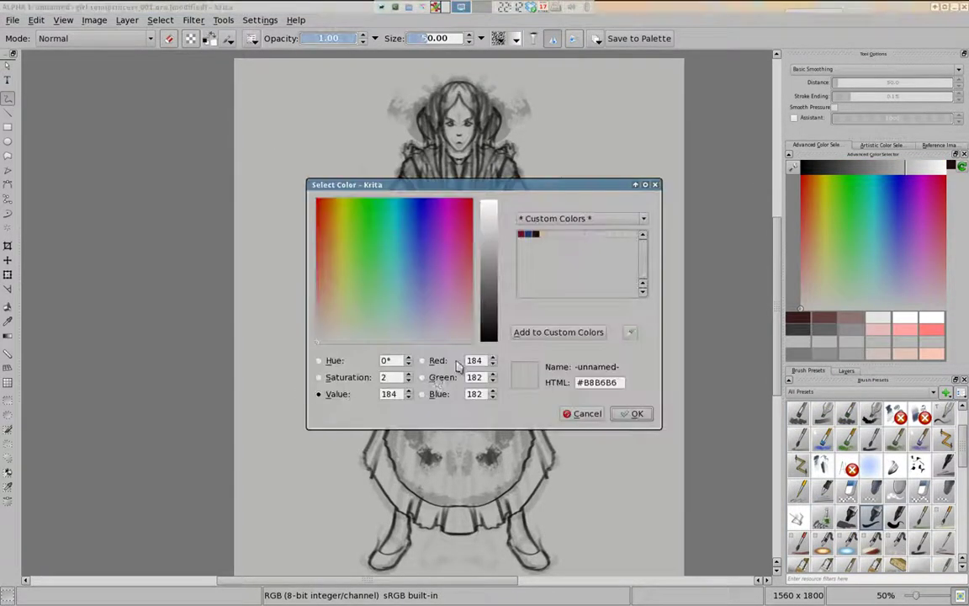
left_click(654, 185)
key("d")
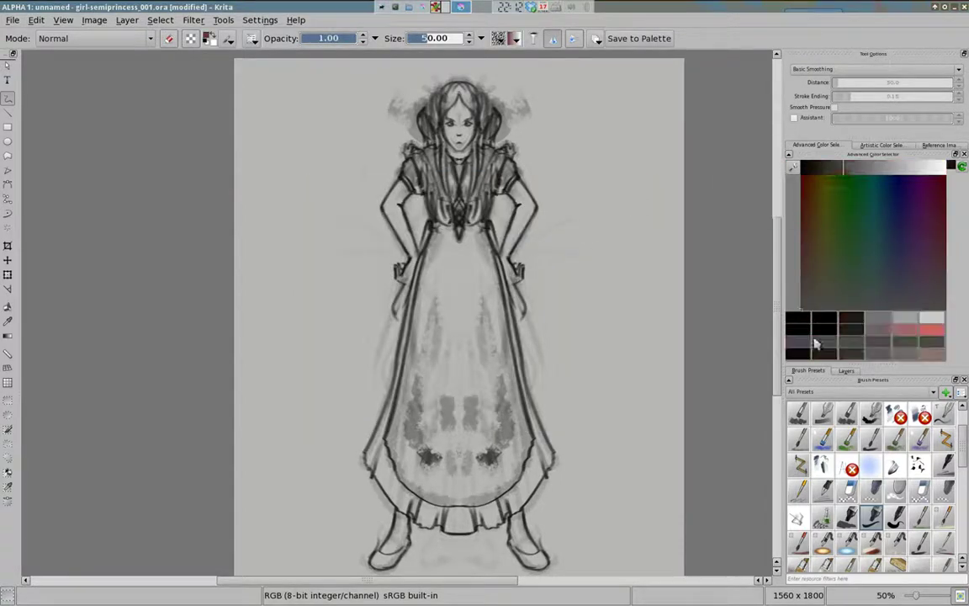
left_click(845, 370)
left_click(323, 38)
Swap the colours and shade both arms and the hanging sleeves with mirrored grey strokes.
key("x")
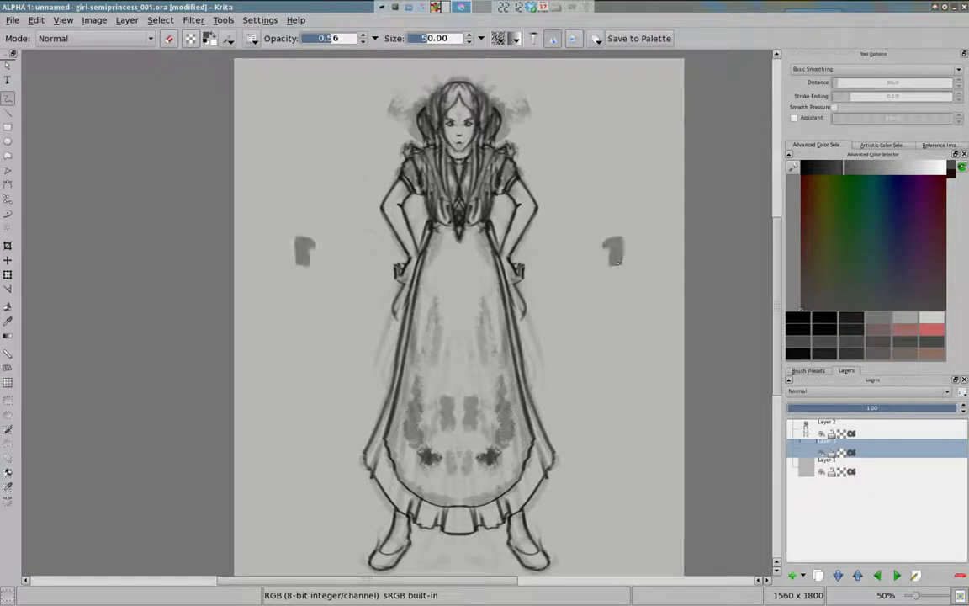
mouse_move(370, 155)
left_mouse_down()
mouse_move(349, 194)
mouse_move(353, 223)
left_mouse_up()
scroll(370, 265, "up", 2)
mouse_move(378, 155)
left_mouse_down()
mouse_move(416, 244)
mouse_move(416, 345)
left_mouse_up()
left_click_drag(444, 311, 447, 423)
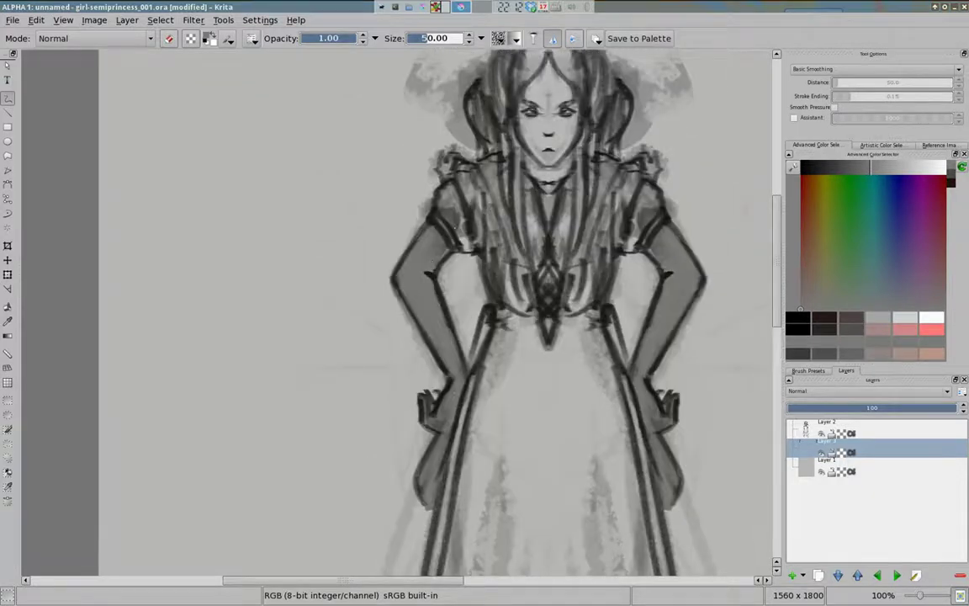
mouse_move(397, 190)
left_mouse_down()
mouse_move(402, 143)
mouse_move(441, 227)
left_mouse_up()
Shade the shoulders, bodice and collar, and paint dark hair strands over the head.
mouse_move(431, 168)
left_mouse_down()
mouse_move(476, 207)
mouse_move(505, 253)
left_mouse_up()
mouse_move(505, 185)
left_mouse_down()
mouse_move(471, 151)
mouse_move(471, 202)
mouse_move(446, 219)
mouse_move(454, 167)
left_mouse_up()
left_click_drag(442, 172, 420, 122)
left_click_drag(476, 147, 471, 189)
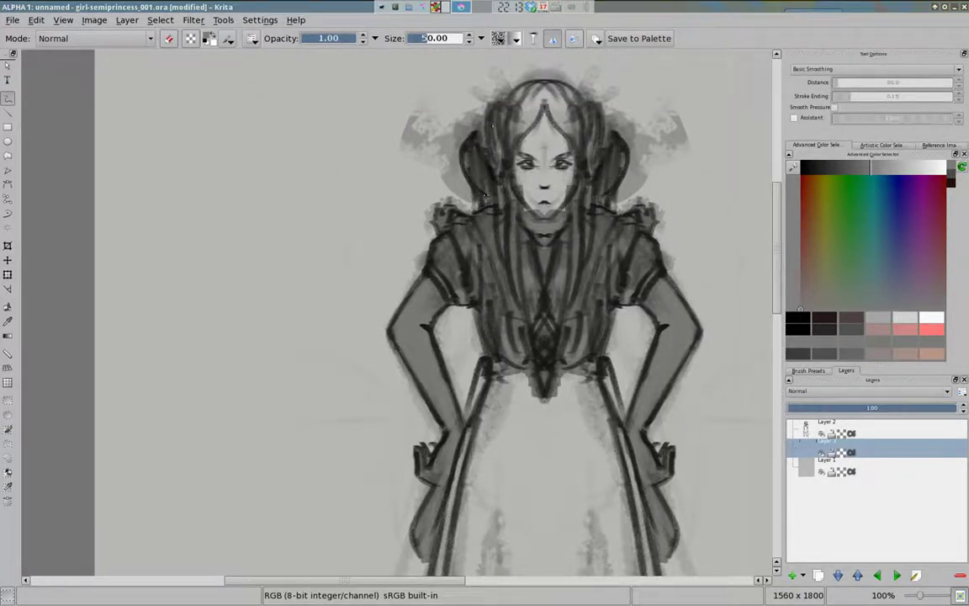
left_click_drag(480, 92, 484, 189)
left_click_drag(497, 113, 492, 193)
left_click_drag(504, 75, 519, 101)
left_click_drag(504, 336, 427, 286)
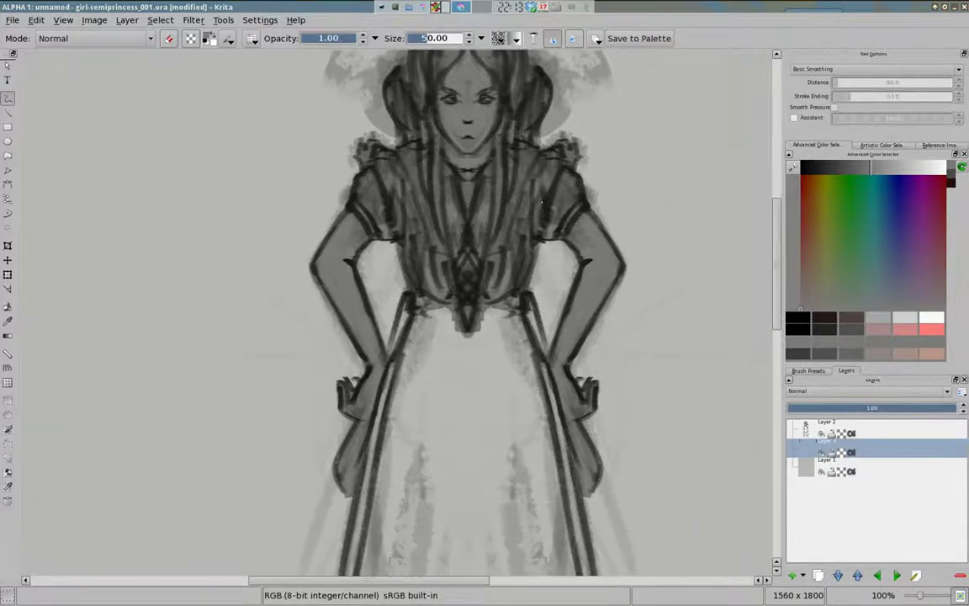
Add mirrored dark shading to the waist and skirt sides, with mid-grey down the middle.
mouse_move(370, 278)
left_mouse_down()
mouse_move(366, 345)
mouse_move(395, 370)
left_mouse_up()
mouse_move(416, 408)
left_mouse_down()
mouse_move(429, 260)
mouse_move(387, 332)
left_mouse_up()
left_click_drag(362, 252, 396, 345)
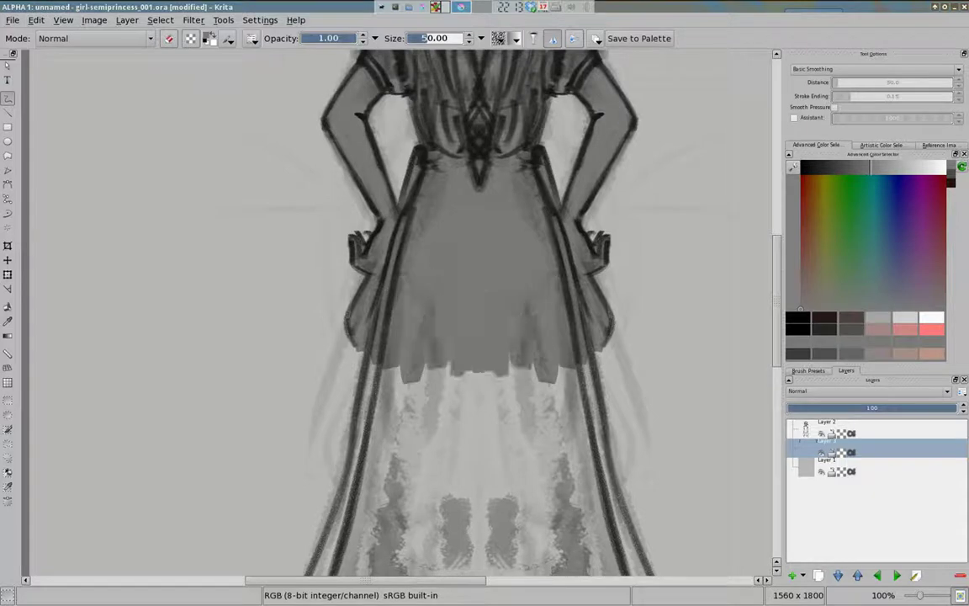
left_click_drag(421, 421, 428, 278)
left_click_drag(333, 194, 361, 341)
left_click_drag(370, 198, 382, 341)
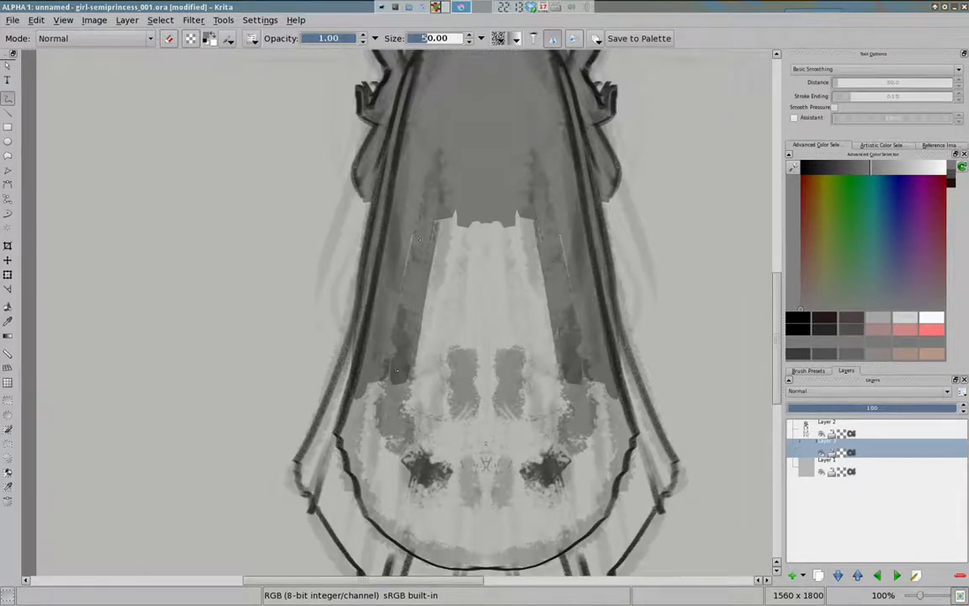
mouse_move(400, 194)
left_mouse_down()
mouse_move(412, 315)
mouse_move(454, 332)
left_mouse_up()
Darken the skirt's inner sides, undoing one bad stroke, then fill its centre, legs and shoes grey.
scroll(404, 336, "down", 3)
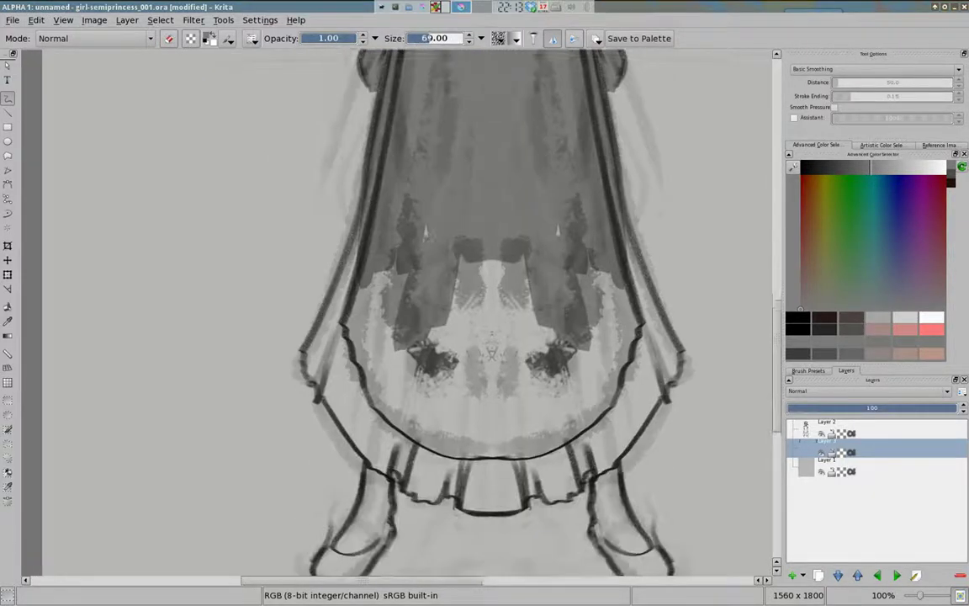
scroll(404, 337, "down", 1)
left_click_drag(354, 197, 311, 278)
mouse_move(323, 147)
left_mouse_down()
mouse_move(290, 303)
mouse_move(296, 317)
left_mouse_up()
left_click_drag(353, 360, 320, 312)
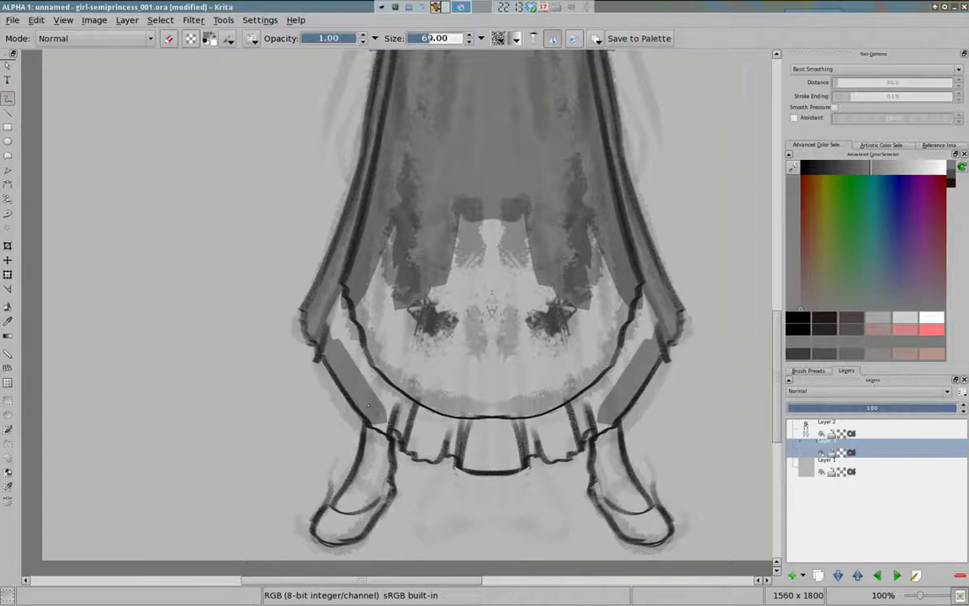
key("ctrl+z")
left_click_drag(311, 387, 345, 269)
left_click_drag(336, 370, 401, 251)
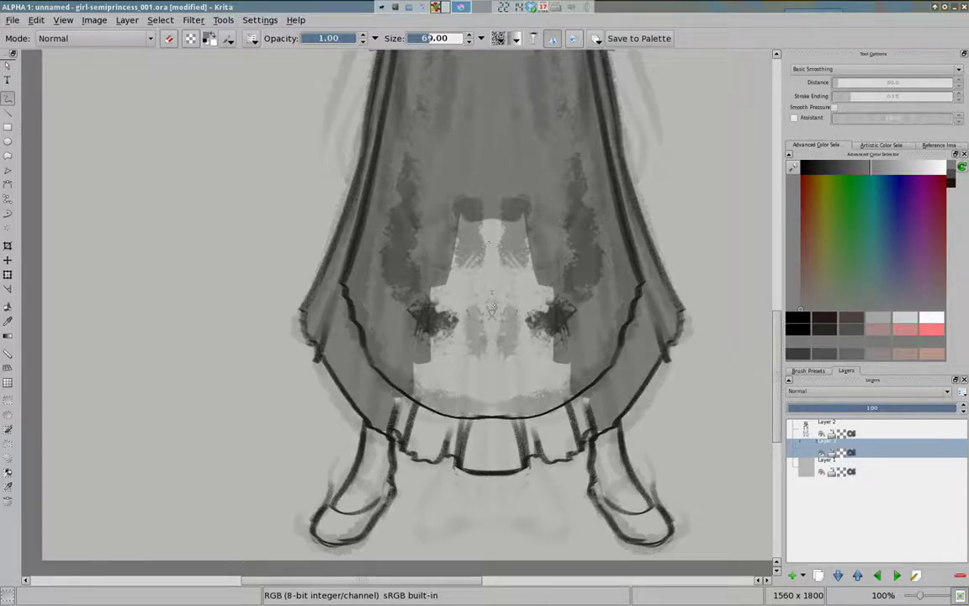
mouse_move(514, 289)
left_mouse_down()
mouse_move(504, 202)
mouse_move(505, 336)
mouse_move(524, 385)
mouse_move(528, 370)
mouse_move(446, 417)
mouse_move(462, 459)
left_mouse_up()
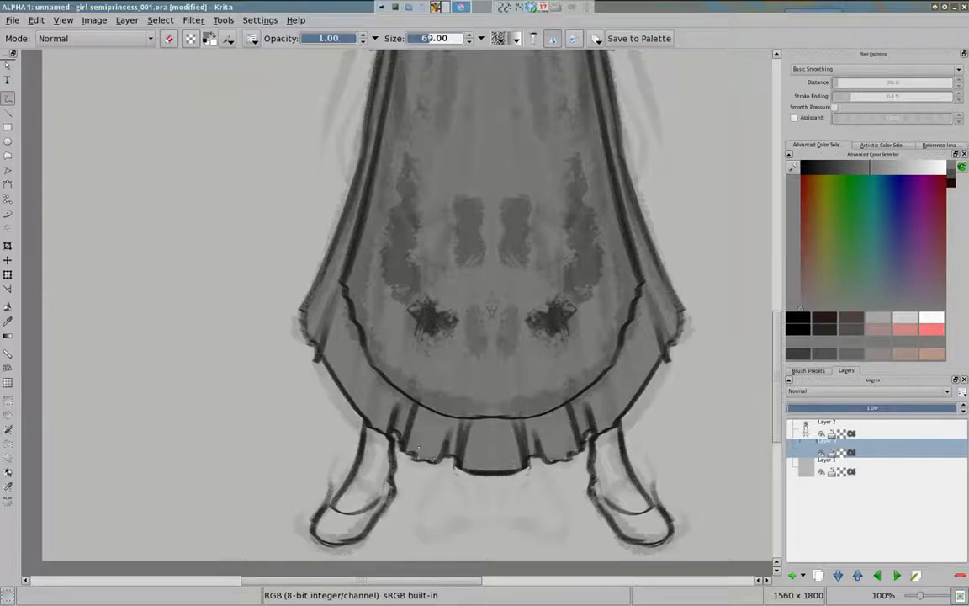
mouse_move(374, 433)
left_mouse_down()
mouse_move(345, 509)
mouse_move(370, 488)
mouse_move(378, 498)
left_mouse_up()
Zoom out and merge the top layer down into the painted figure layer.
key("minus")
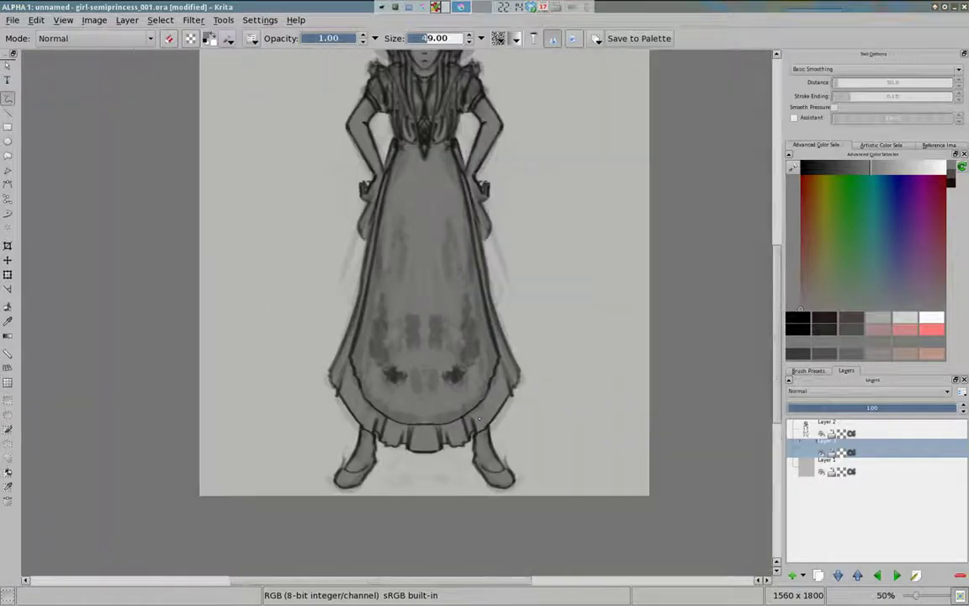
key("minus")
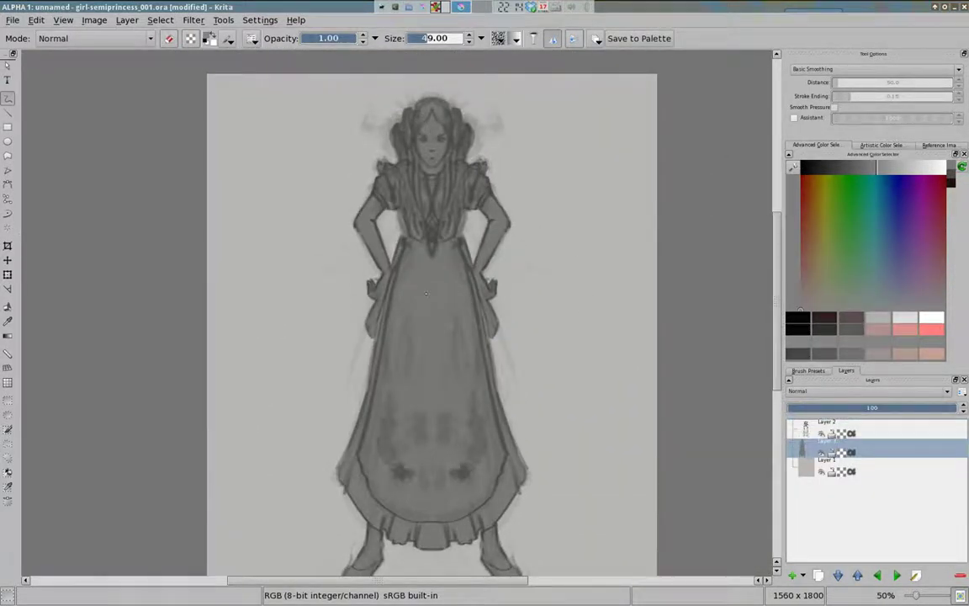
key("f")
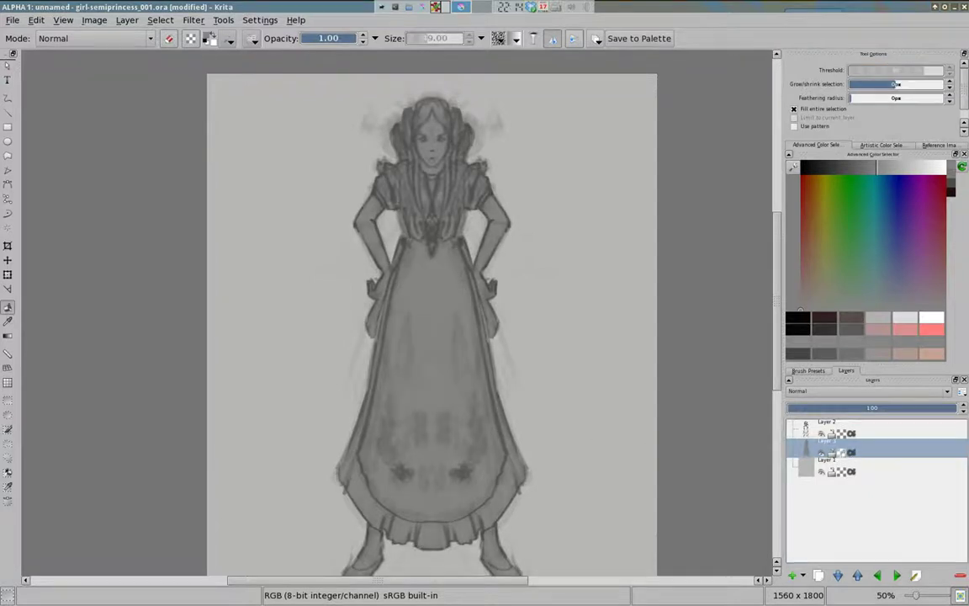
key("shift+Delete")
key("b")
Add a new Multiply layer with a dark colour, opacity 0.66 and brush size about 24.
right_click(385, 313)
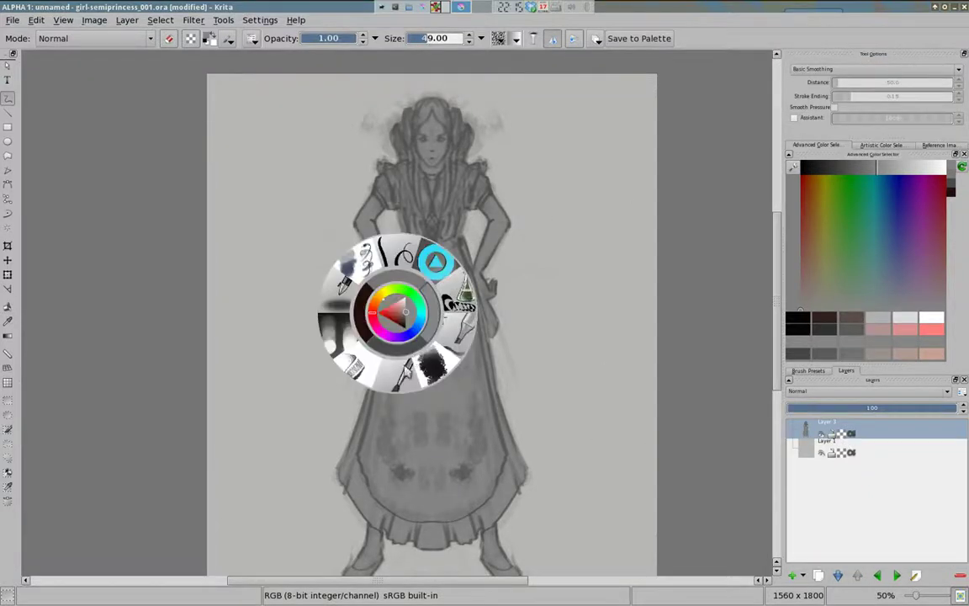
left_click(828, 167)
key("Insert")
left_click(866, 390)
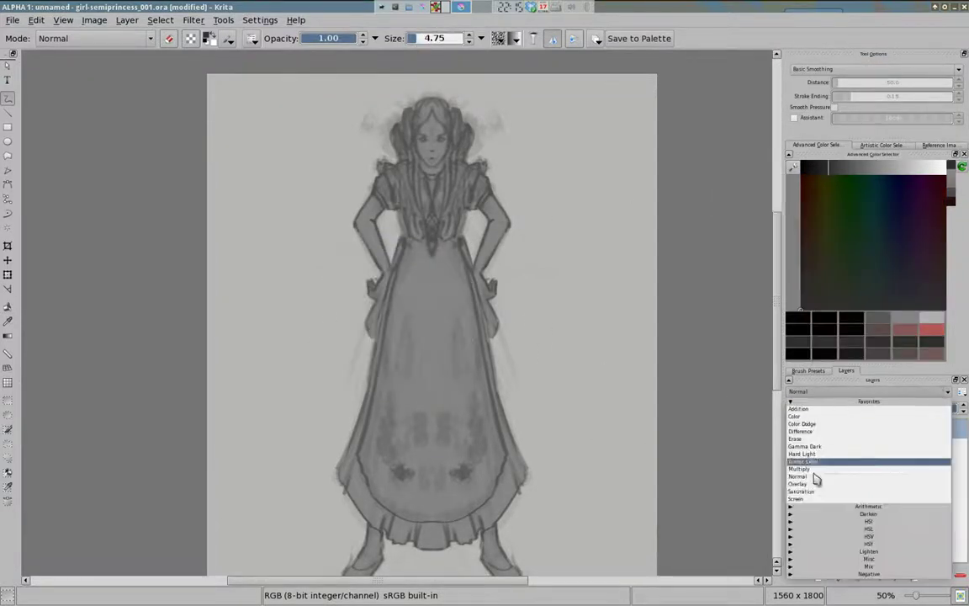
left_click(815, 476)
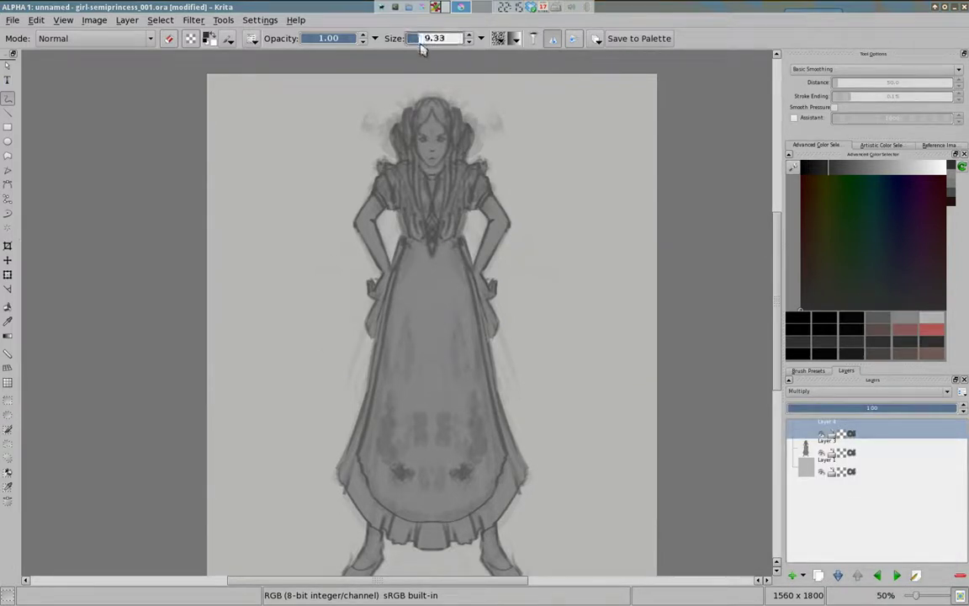
left_click_drag(417, 39, 424, 39)
left_click(339, 39)
key("]")
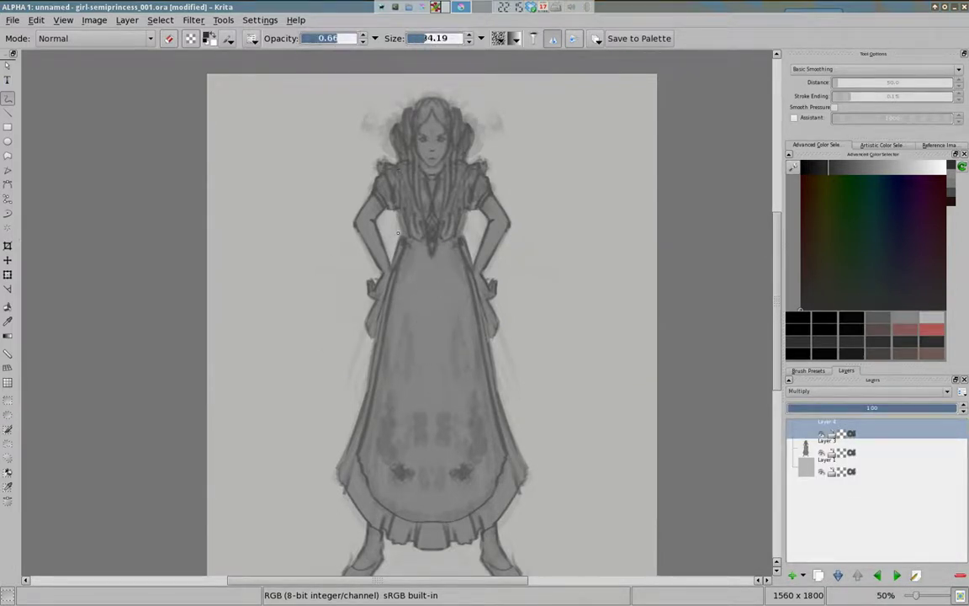
Shade the right shoulder, left sleeve and upper chest with dark mirrored strokes.
left_click_drag(467, 196, 481, 207)
mouse_move(397, 202)
left_mouse_down()
mouse_move(407, 229)
mouse_move(354, 443)
mouse_move(362, 493)
left_mouse_up()
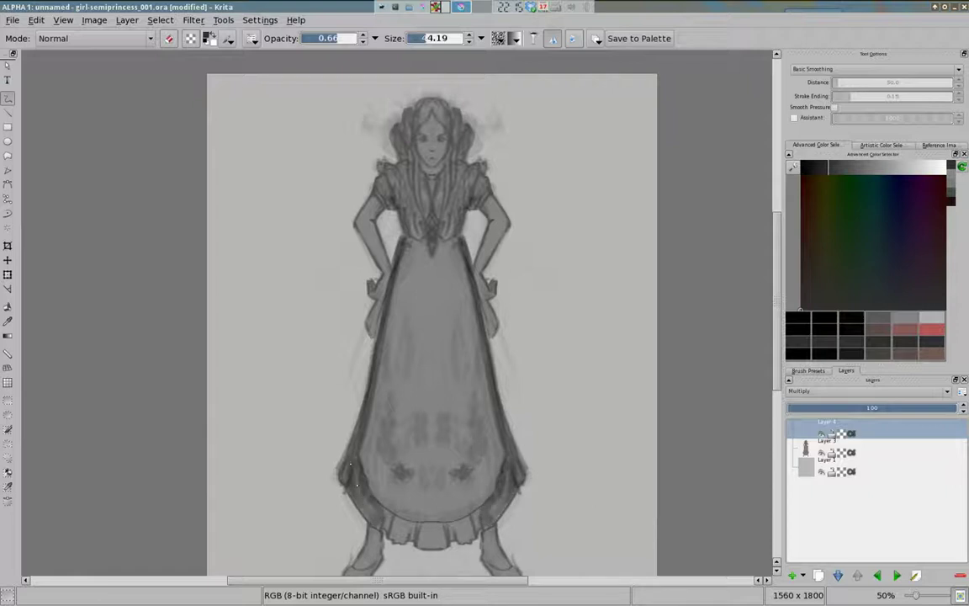
mouse_move(362, 438)
left_mouse_down()
mouse_move(369, 388)
mouse_move(551, 471)
left_mouse_up()
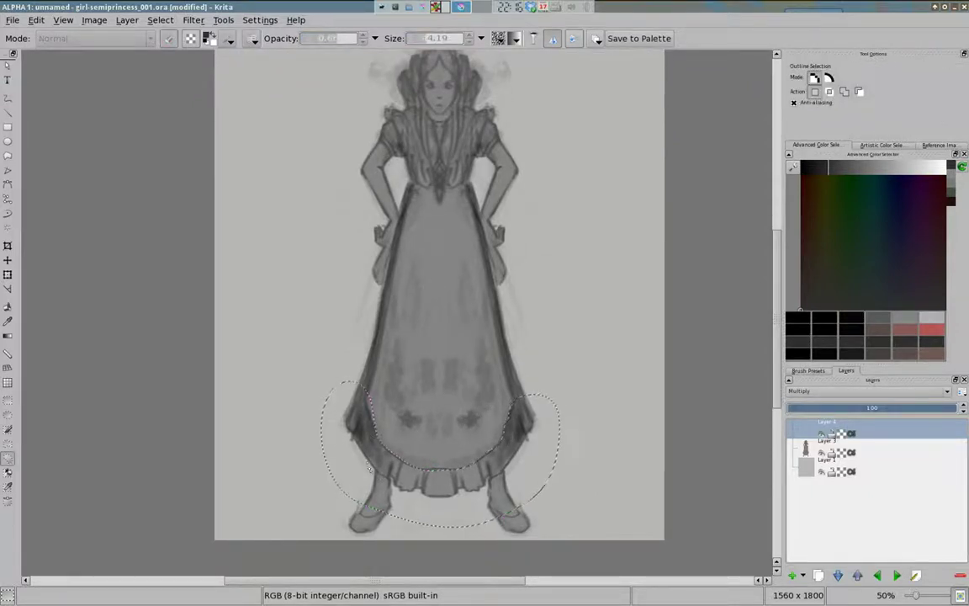
Lasso-select the dress hem to shade inside it, then clear the selection.
key("b")
mouse_move(362, 421)
left_mouse_down()
mouse_move(427, 446)
mouse_move(472, 479)
left_mouse_up()
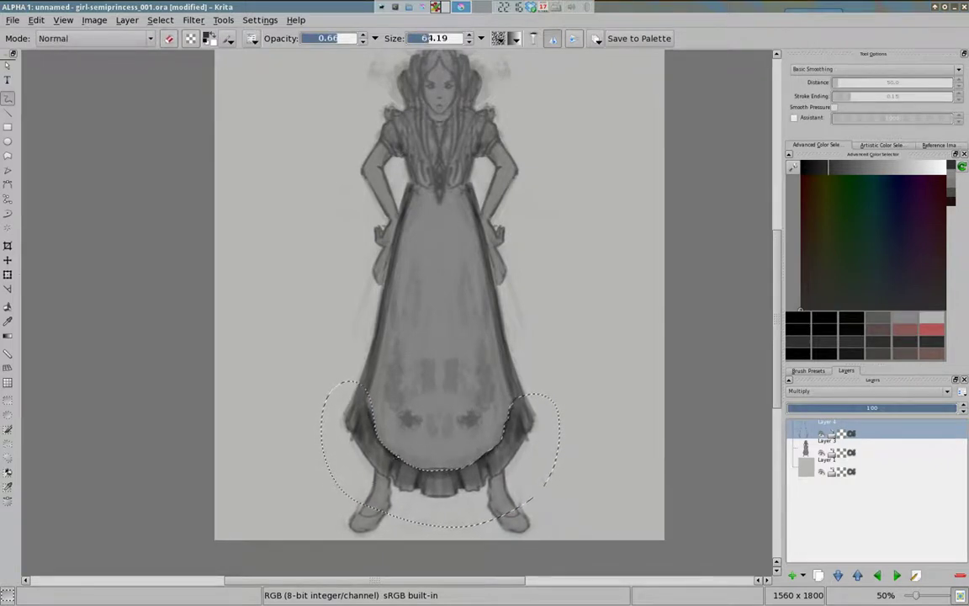
key("e")
key("ctrl+shift+a")
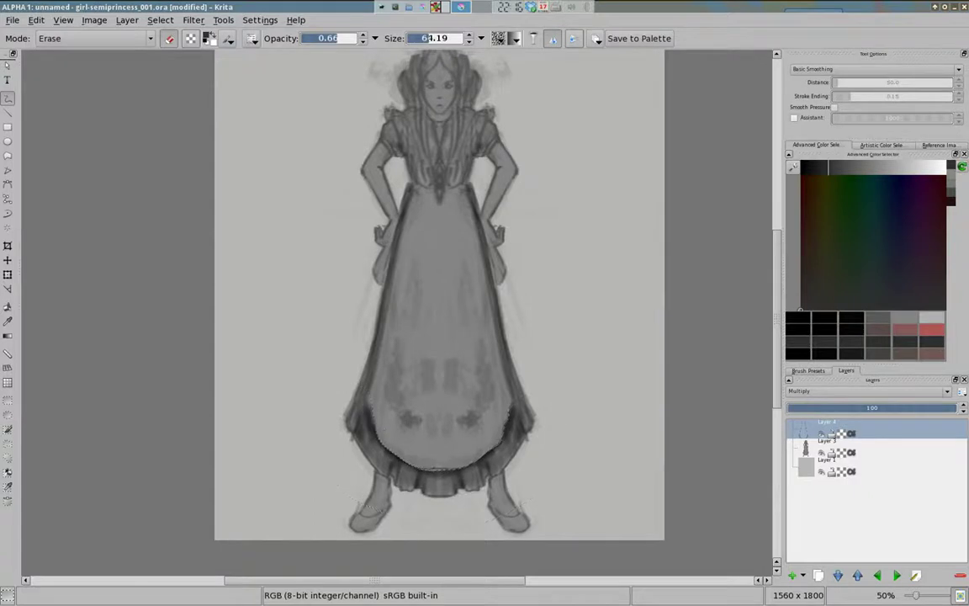
key("e")
key("e")
key("e")
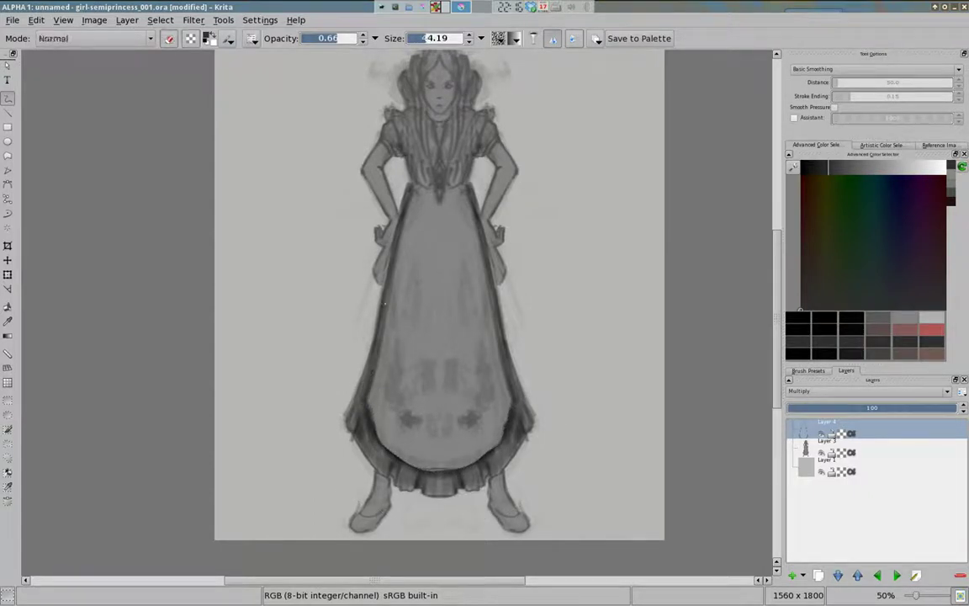
Alternate erasing and painting with a brush of about 11 to refine skirt and hair shadows.
key("e")
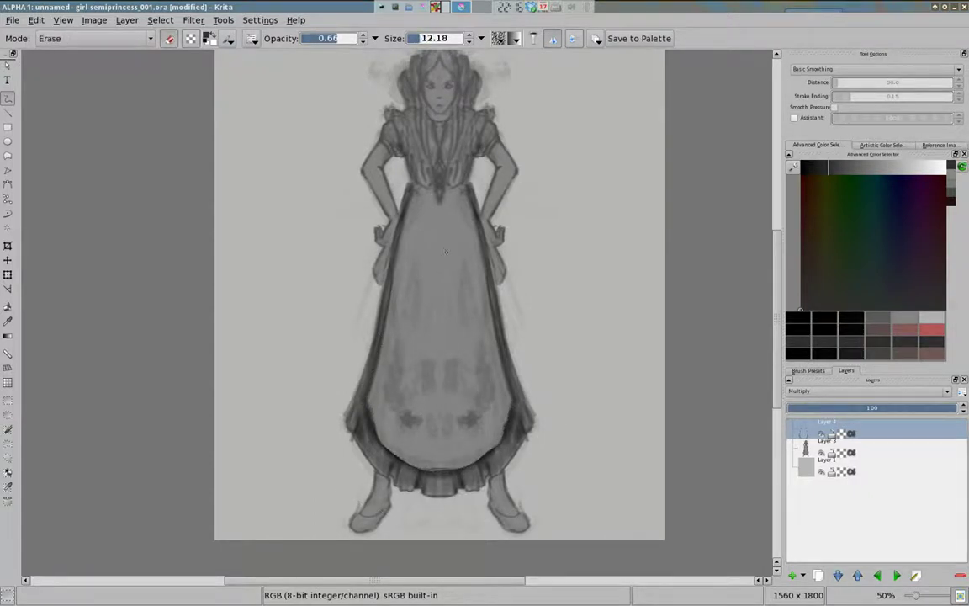
key("e")
left_click_drag(386, 296, 391, 355)
mouse_move(416, 236)
left_mouse_down()
mouse_move(386, 237)
mouse_move(439, 230)
left_mouse_up()
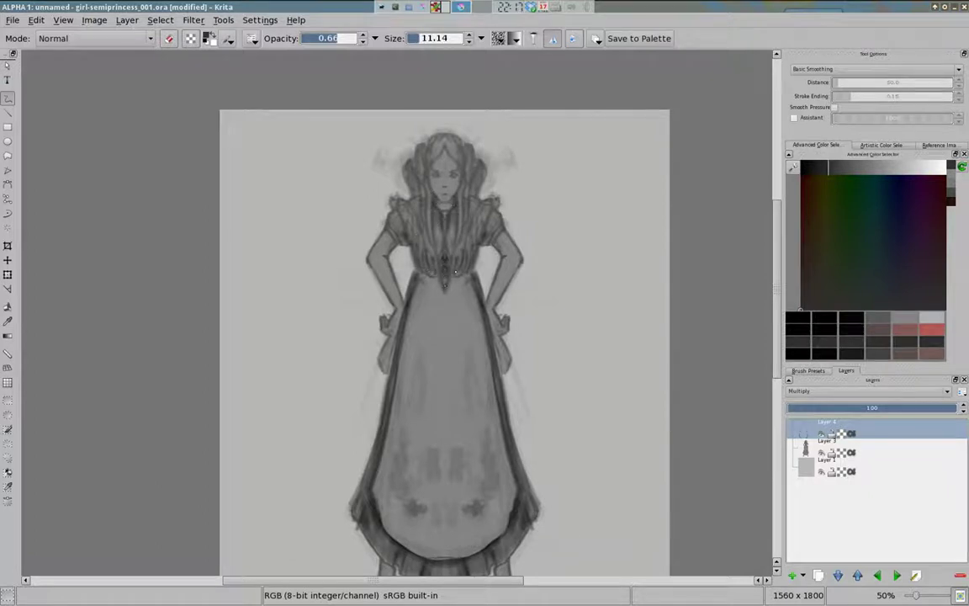
key("e")
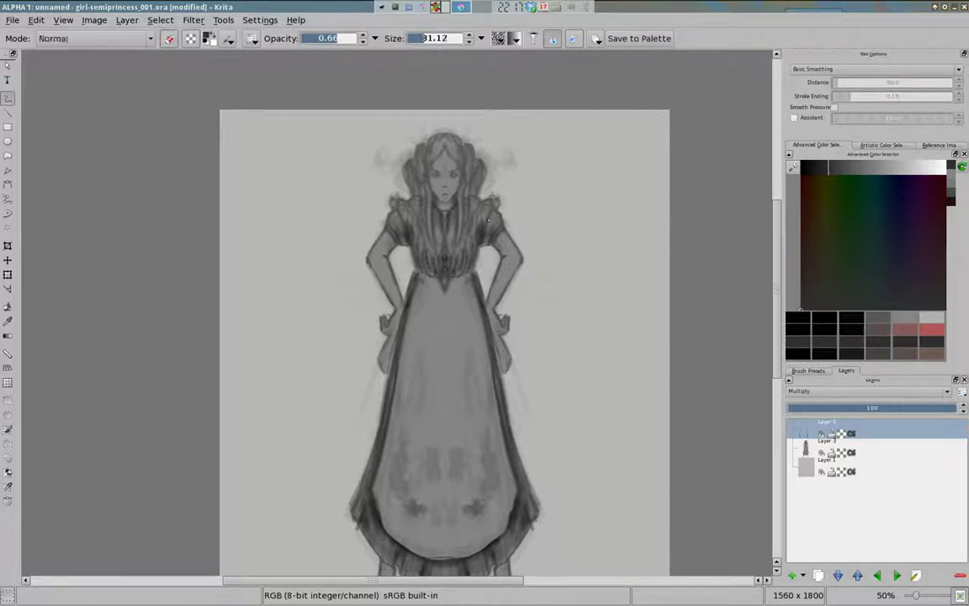
key("e")
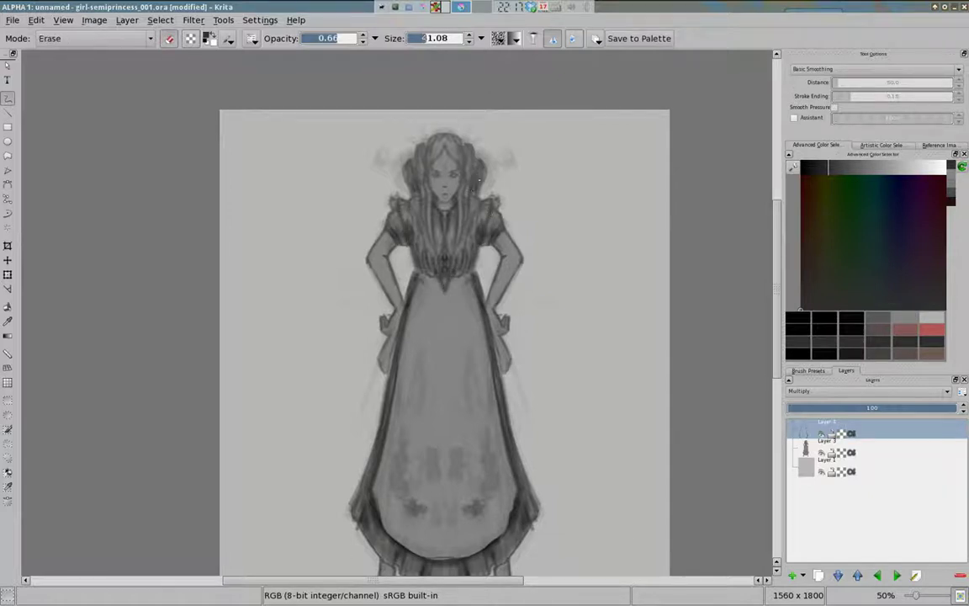
key("e")
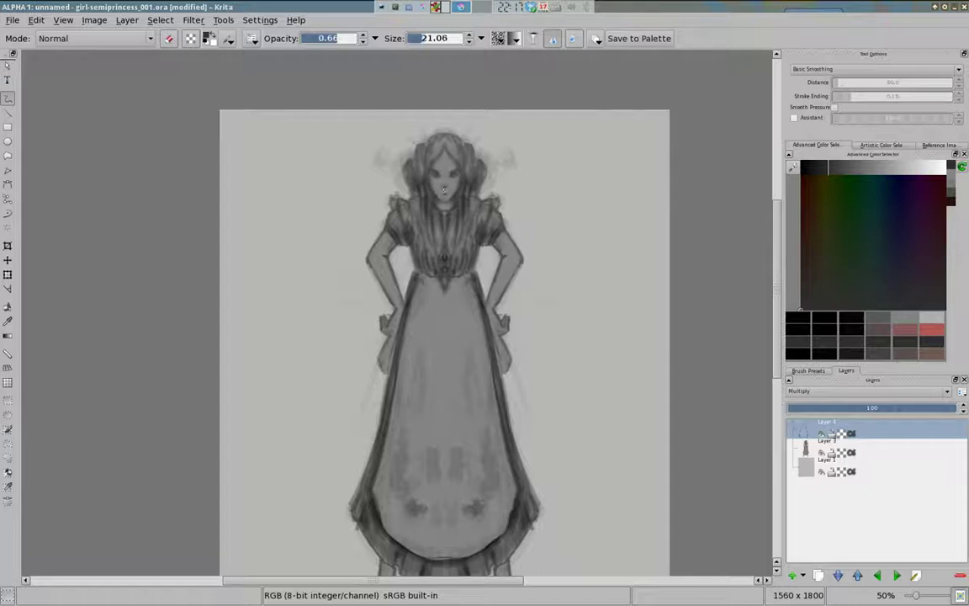
key("e")
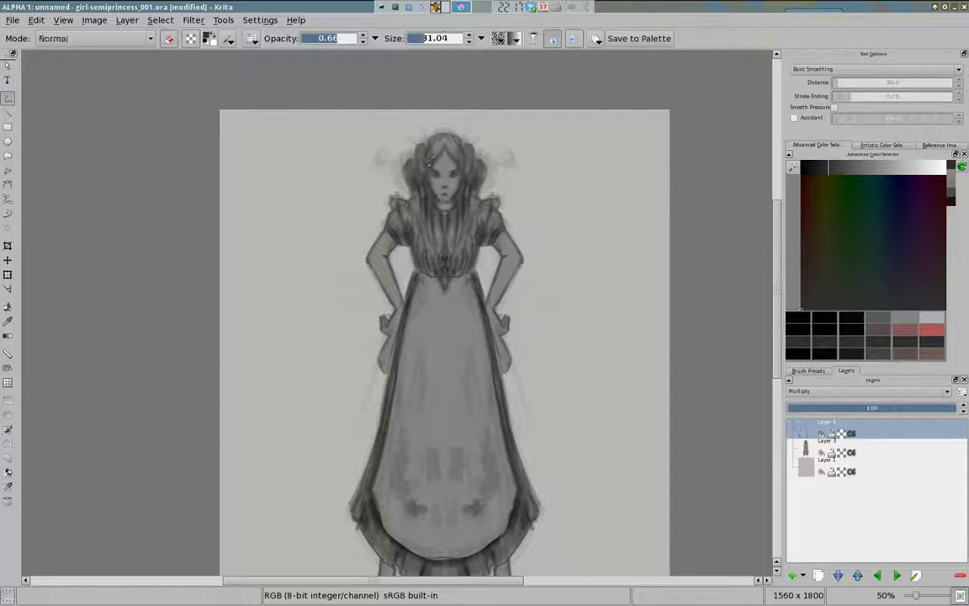
key("e")
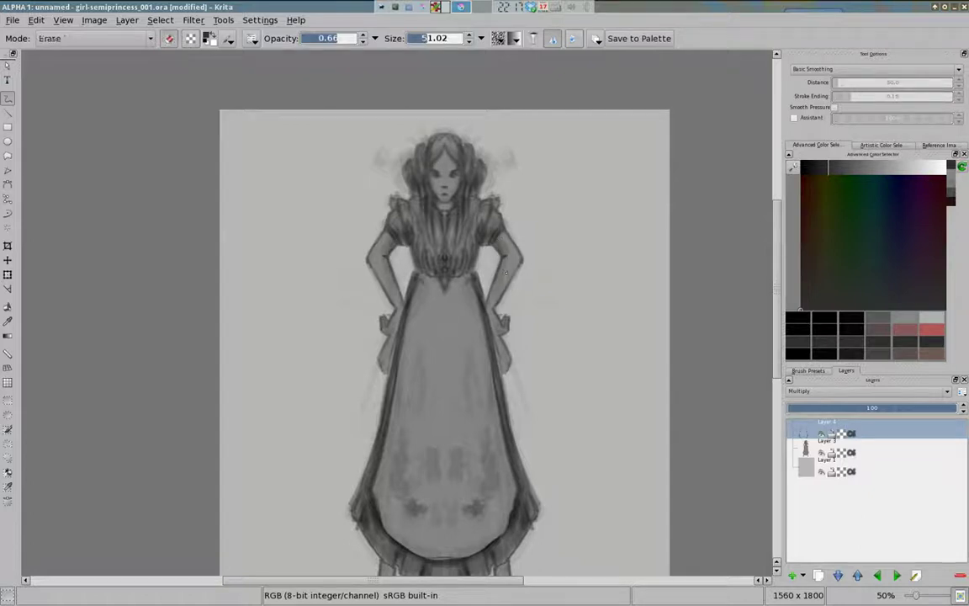
key("e")
key("e")
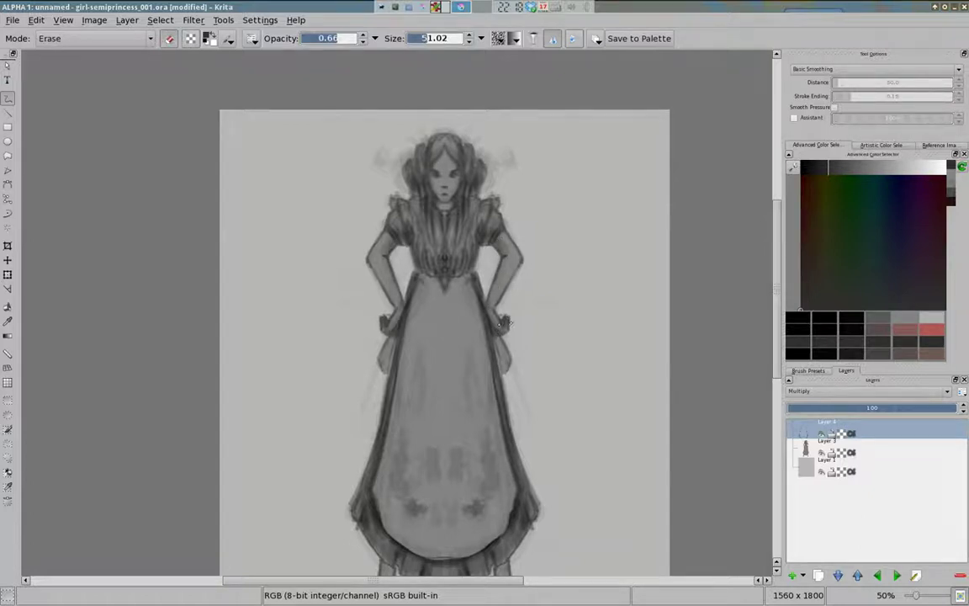
key("e")
key("e")
key("e")
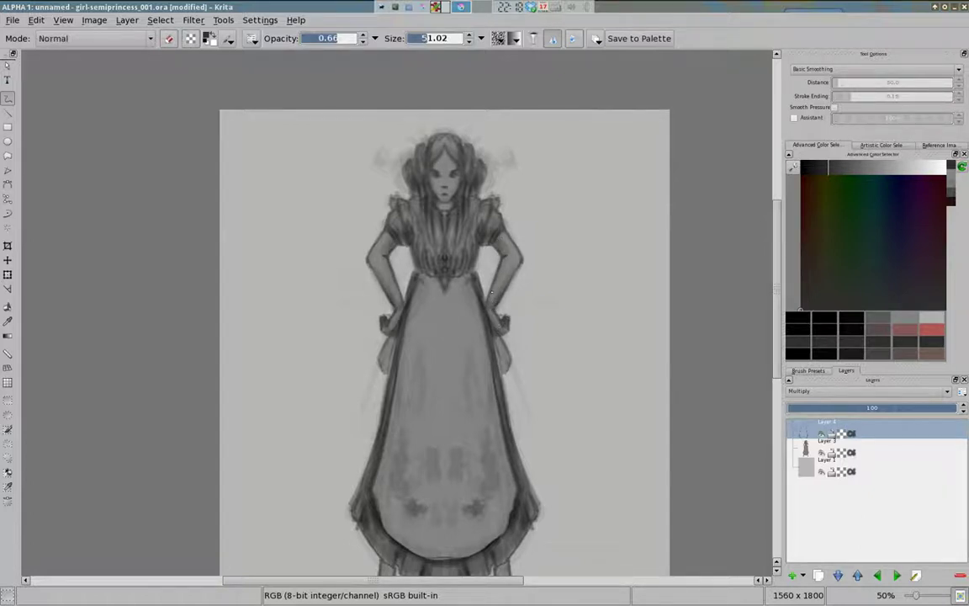
key("e")
key("e")
key("e")
key("e")
key("e")
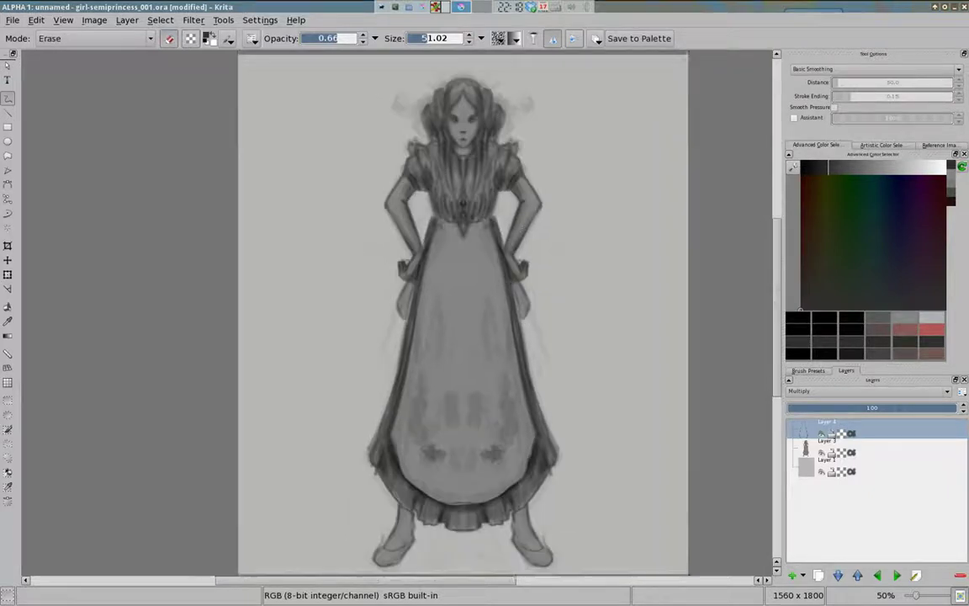
left_click_drag(502, 261, 565, 142)
Select the areas around both feet and return to the paint brush.
key("ctrl+r")
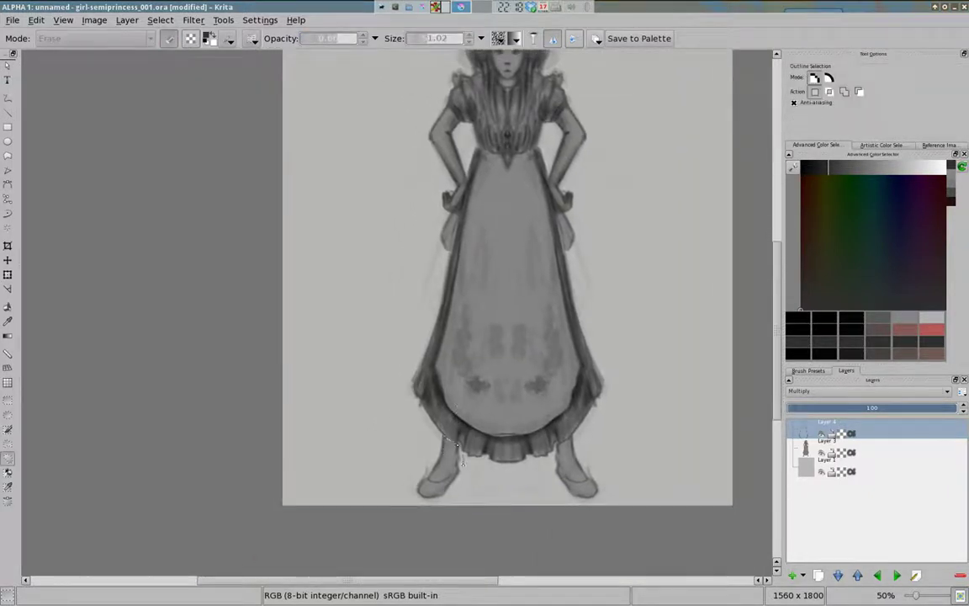
left_click_drag(434, 435, 454, 442)
left_click(843, 92)
left_click_drag(557, 433, 552, 443)
key("b")
key("e")
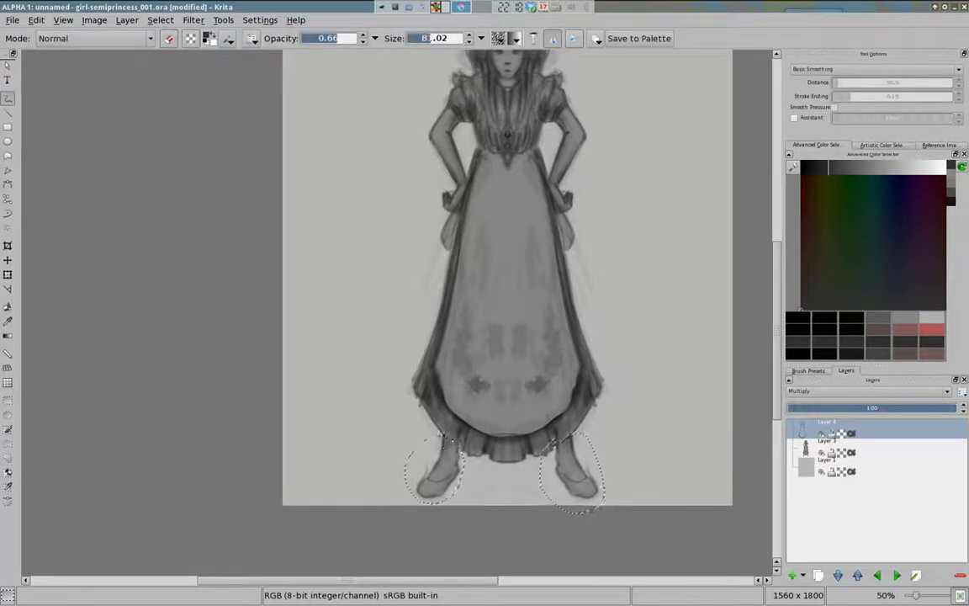
key("e")
key("e")
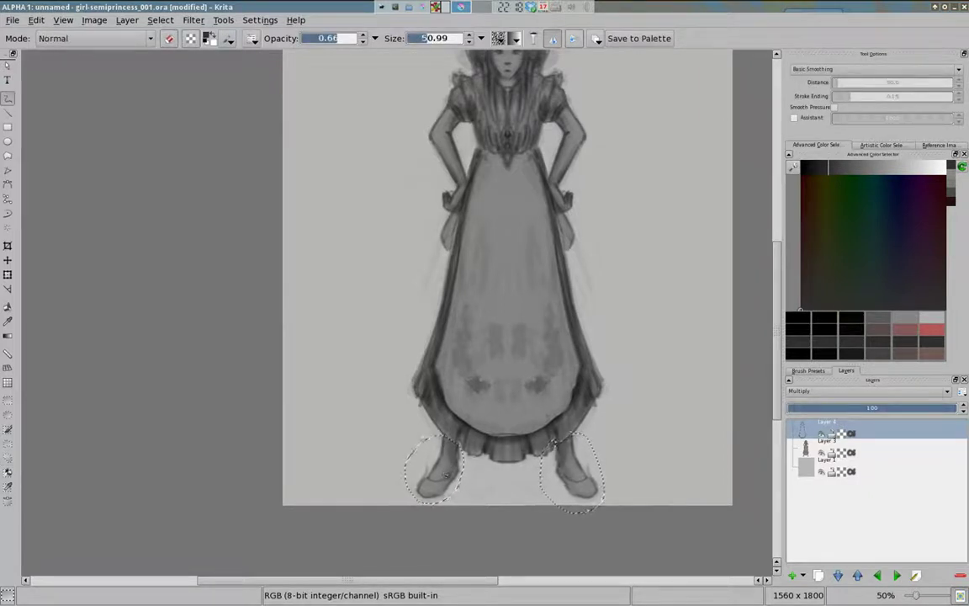
Darken both shoes inside the selection, then deselect.
left_click_drag(423, 488, 446, 486)
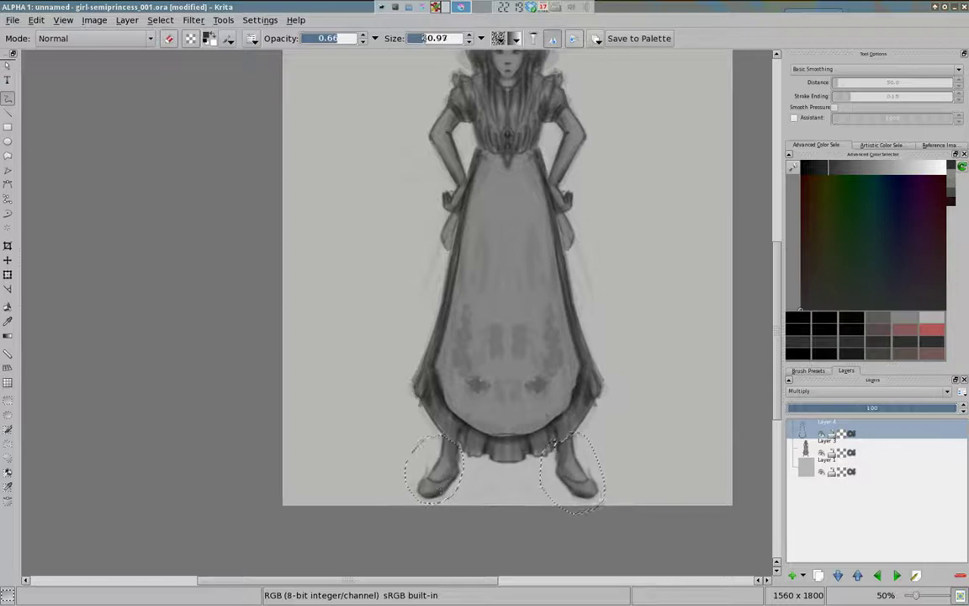
left_click_drag(559, 505, 593, 509)
left_click_drag(424, 488, 450, 484)
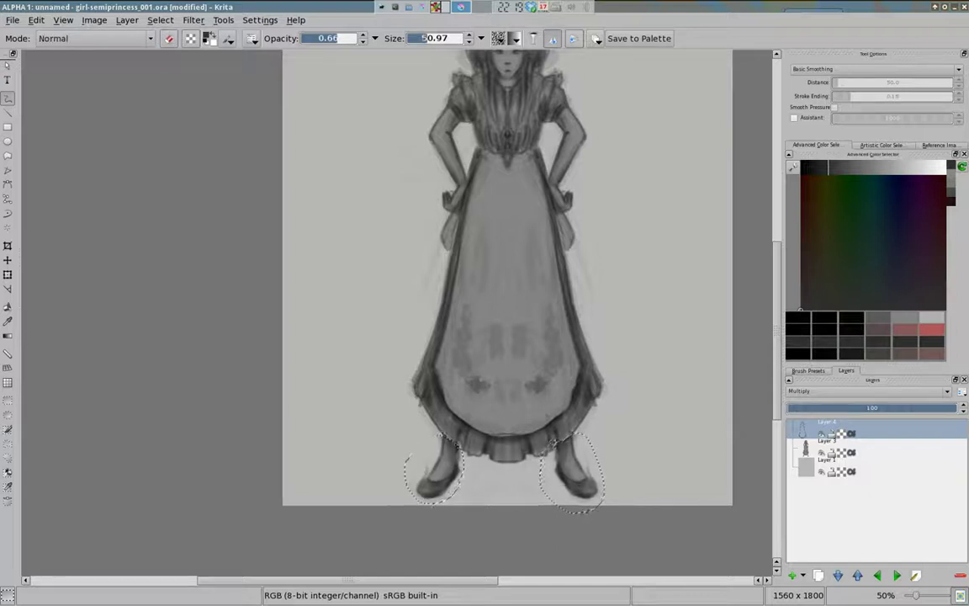
key("e")
key("ctrl+shift+a")
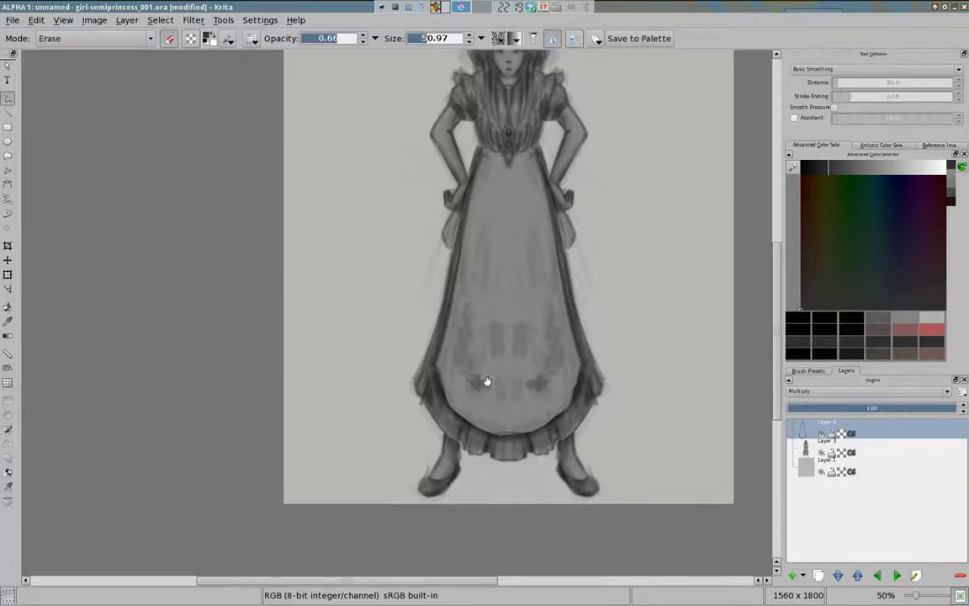
mouse_move(487, 381)
left_mouse_down()
mouse_move(505, 412)
mouse_move(472, 471)
left_mouse_up()
Add a new layer, set opacity 0.44 and brush size 30.97, and redraw the left arm outline.
key("Insert")
key("e")
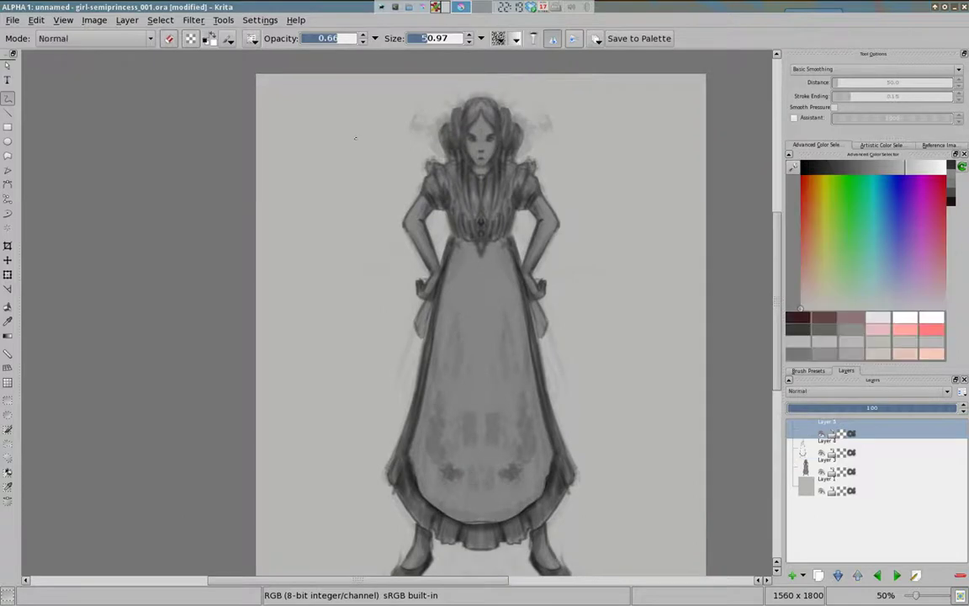
left_click(326, 38)
key("bracketright")
key("bracketright")
key("bracketright")
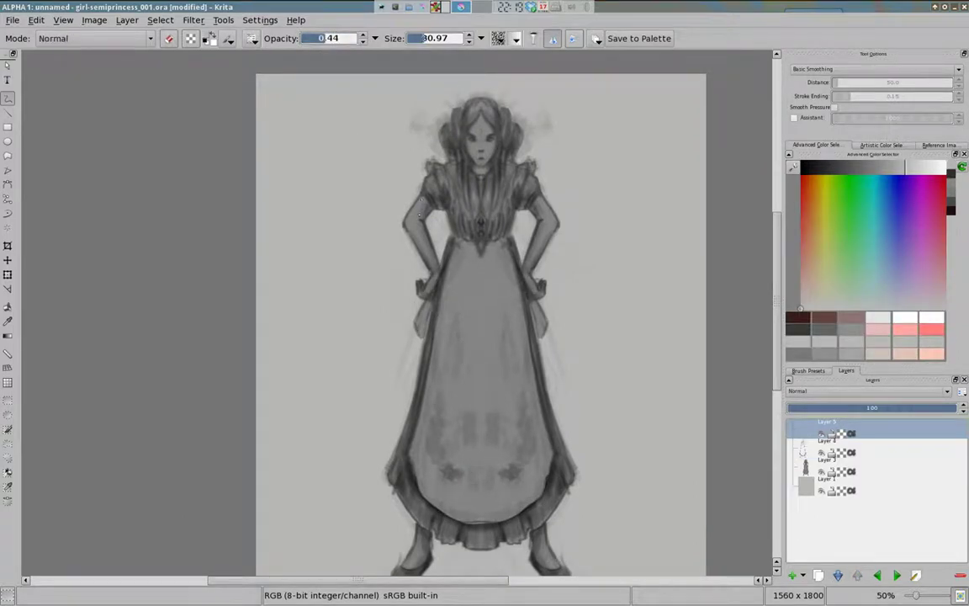
key("e")
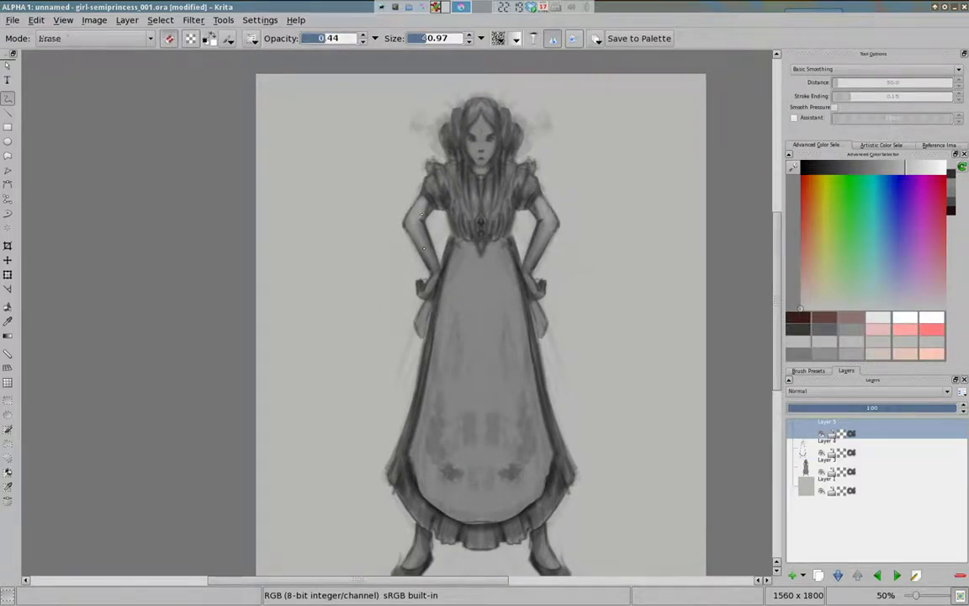
key("e")
left_click_drag(409, 222, 429, 265)
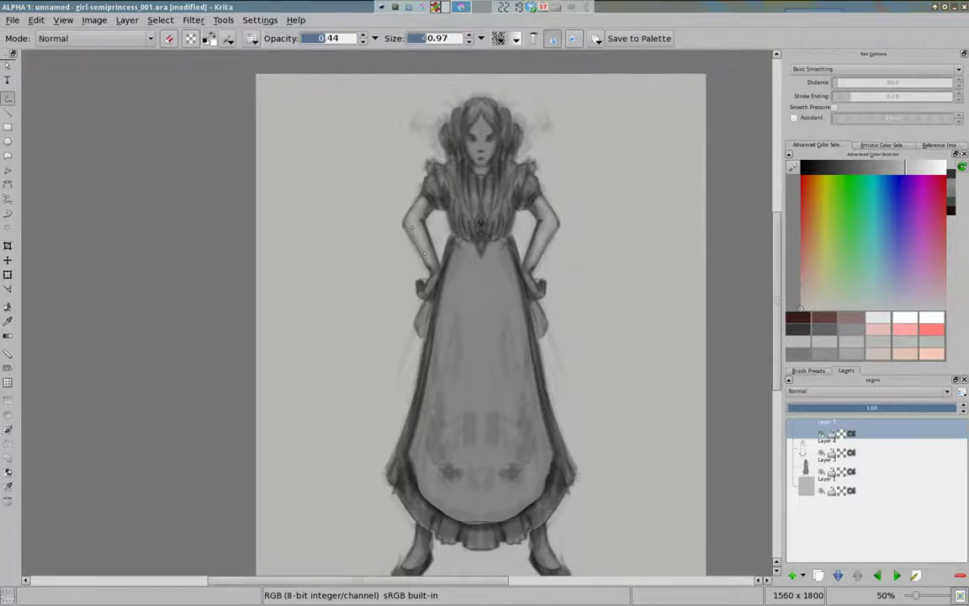
Lighten the middle of the apron with broad light strokes, toggling the eraser.
key("bracketleft")
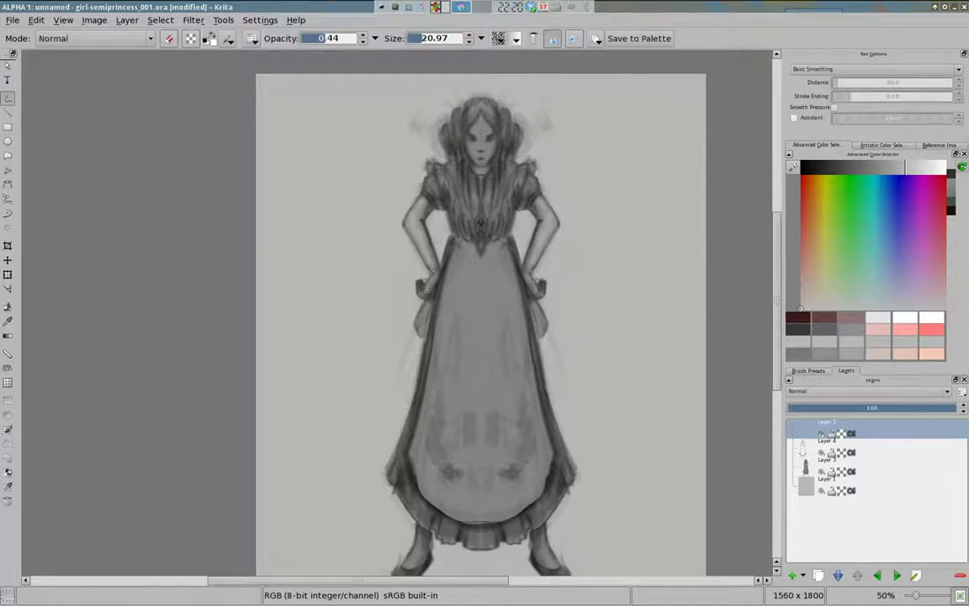
key("e")
key("e")
key("bracketright")
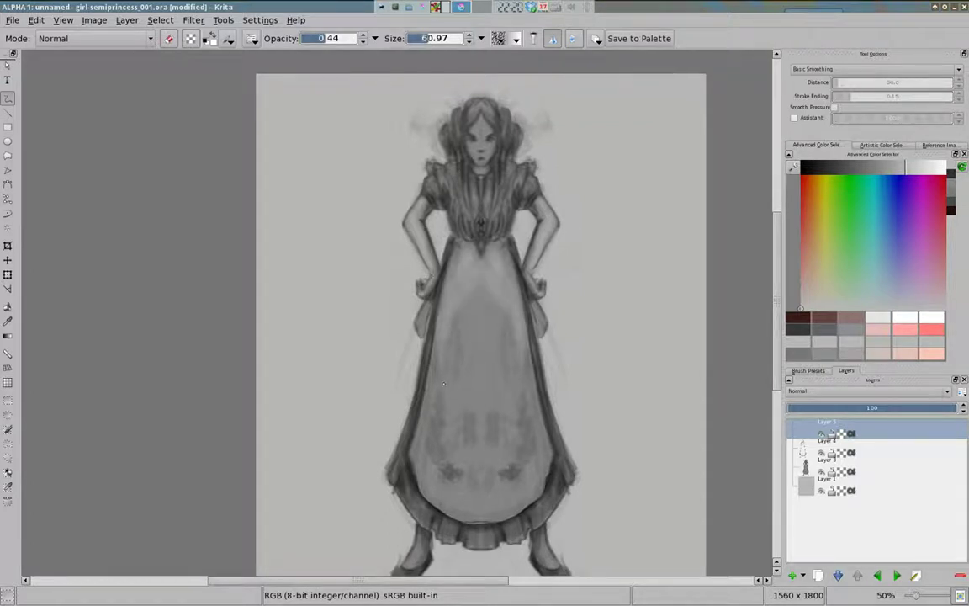
left_click_drag(437, 400, 425, 470)
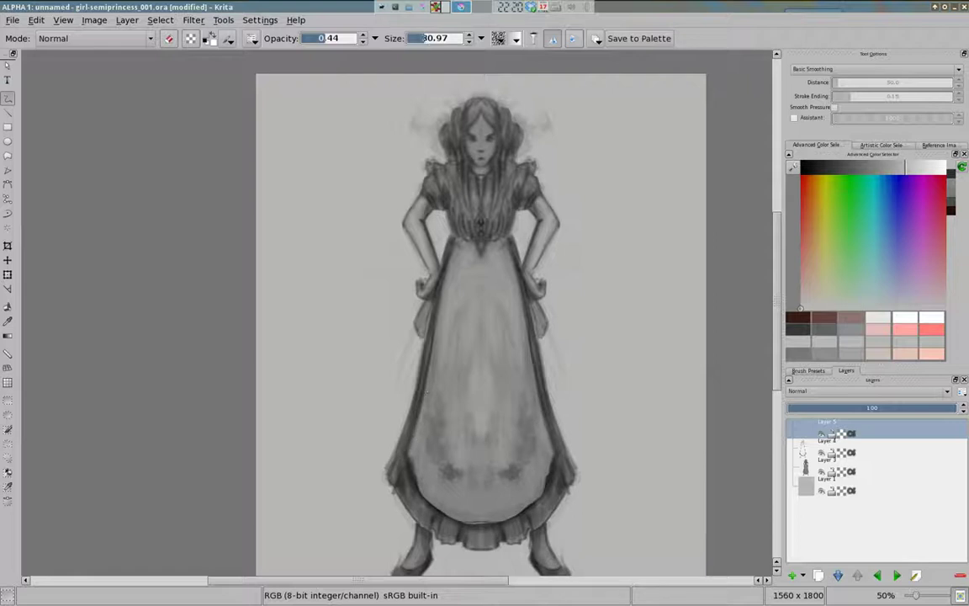
key("e")
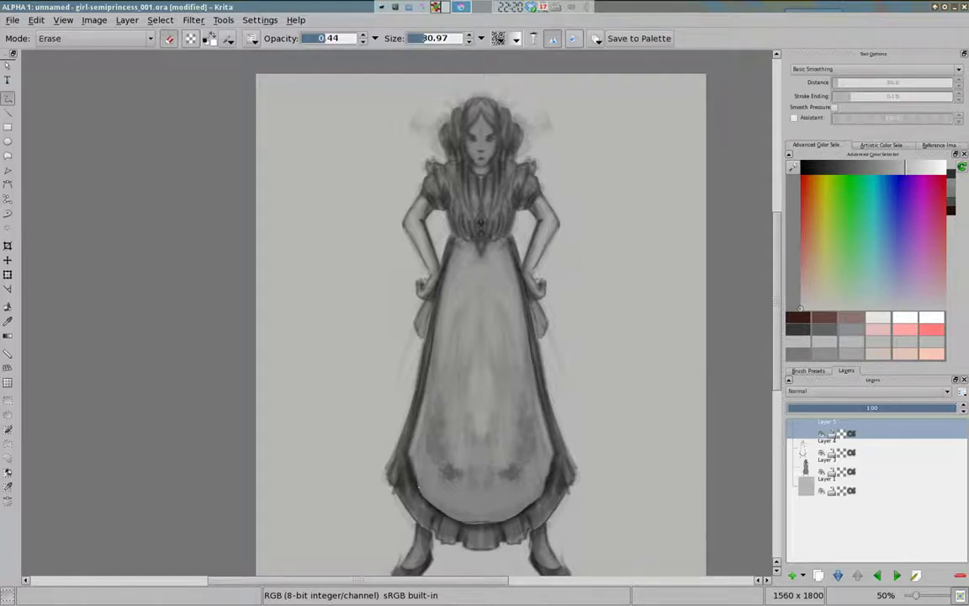
key("e")
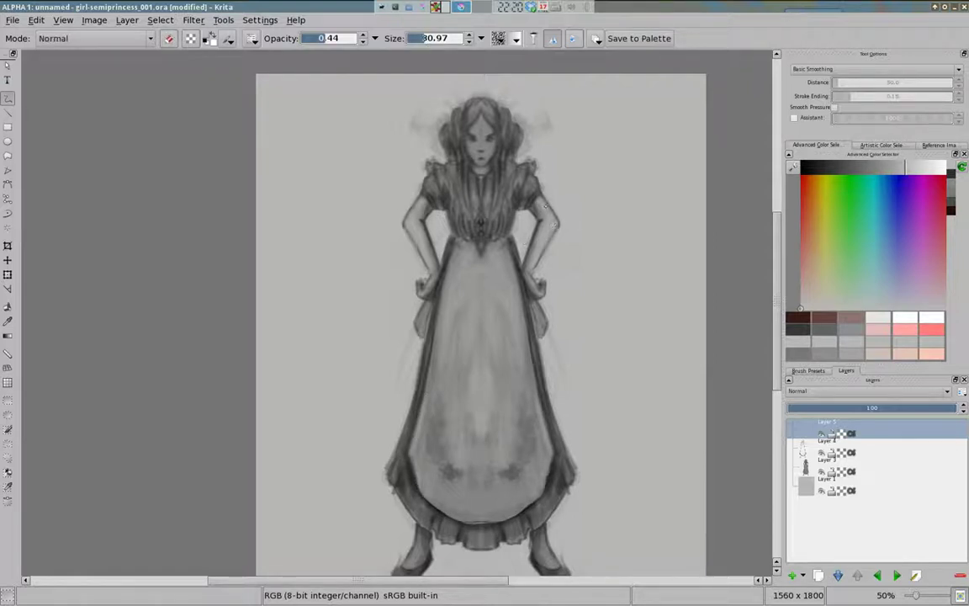
key("e")
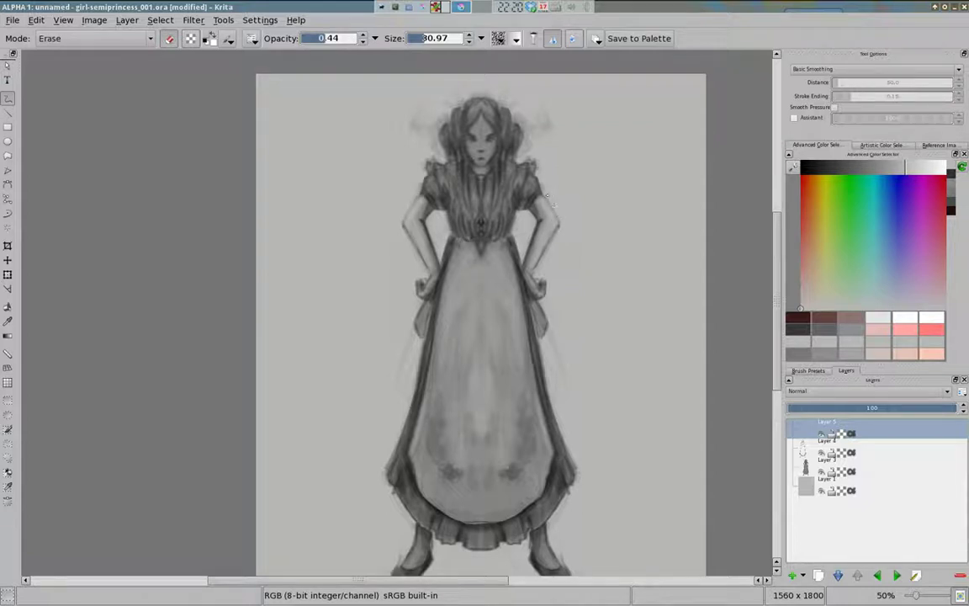
key("e")
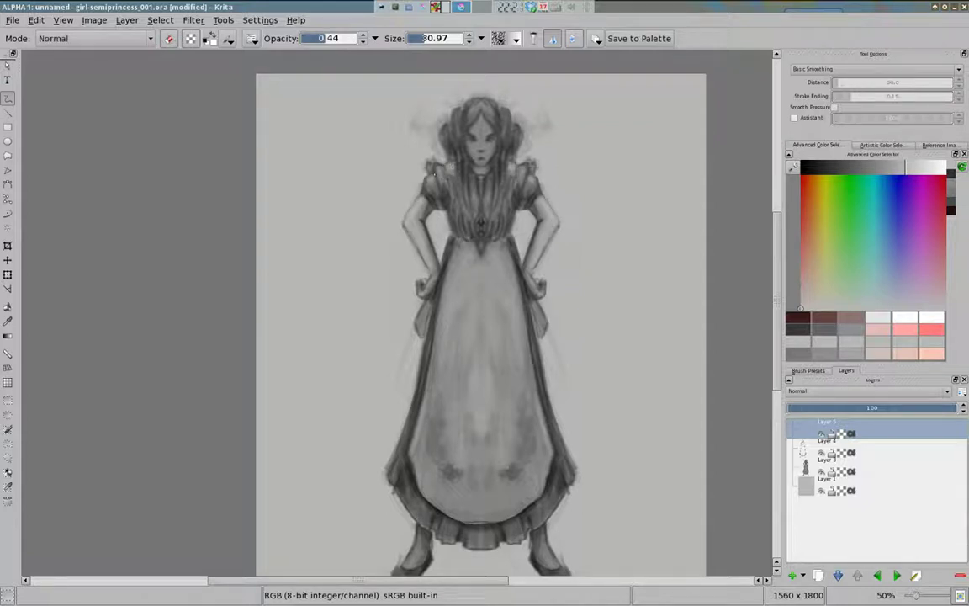
Touch up the hair and puffed shoulders with smaller brush sizes, alternating eraser and paint.
key("e")
key("e")
key("bracketleft")
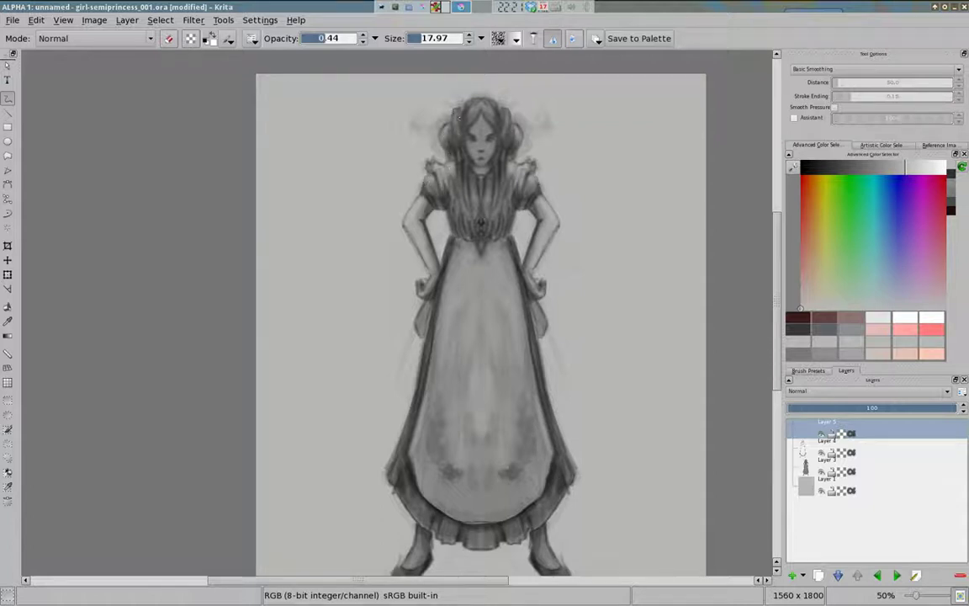
key("bracketleft")
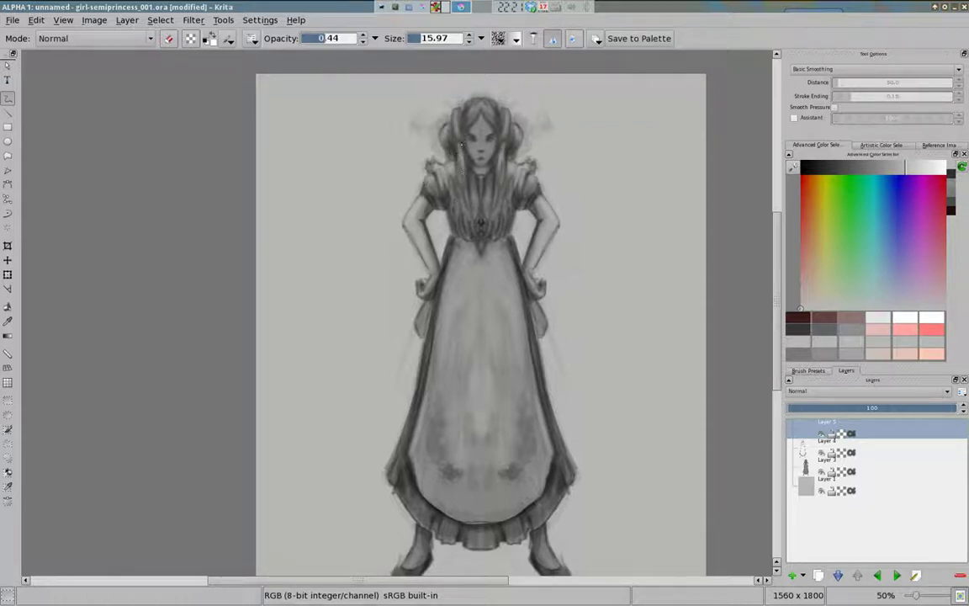
key("e")
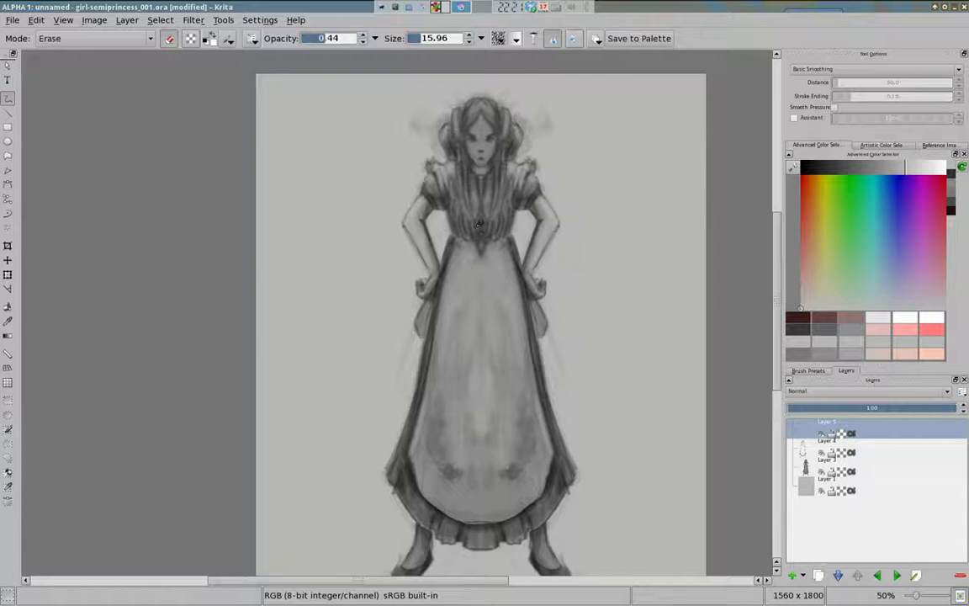
key("e")
key("e")
key("e")
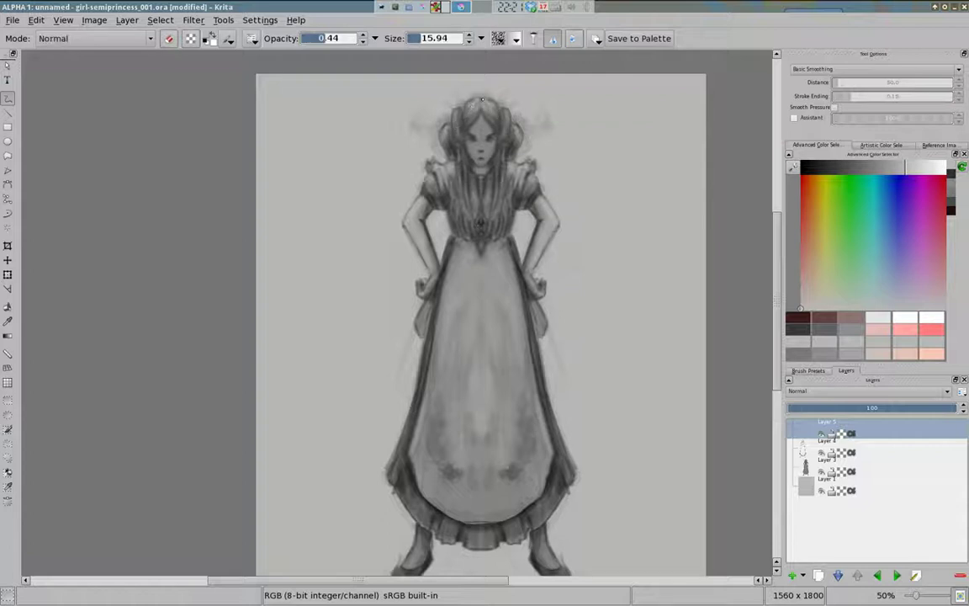
key("e")
key("e")
key("bracketleft")
key("e")
key("e")
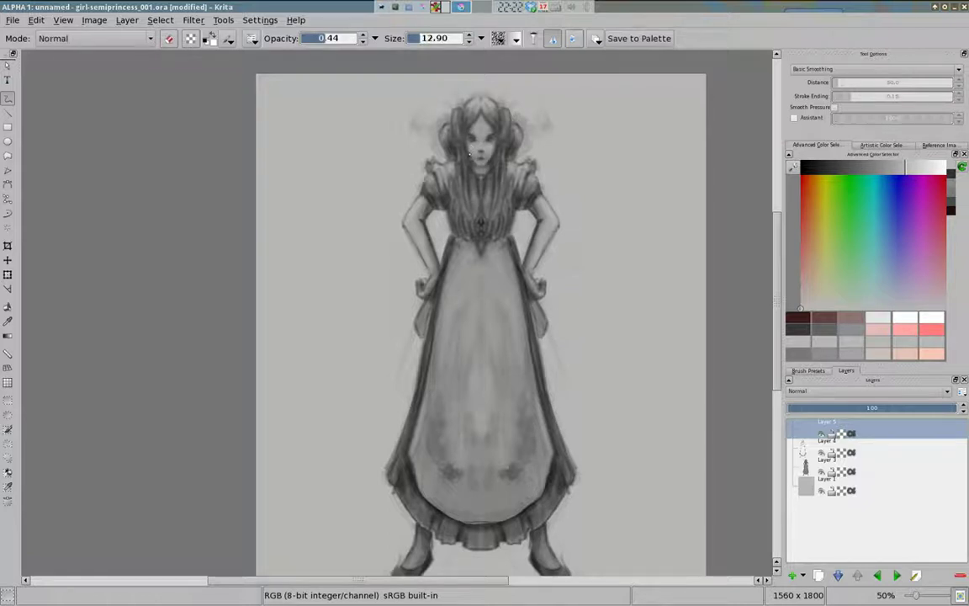
key("e")
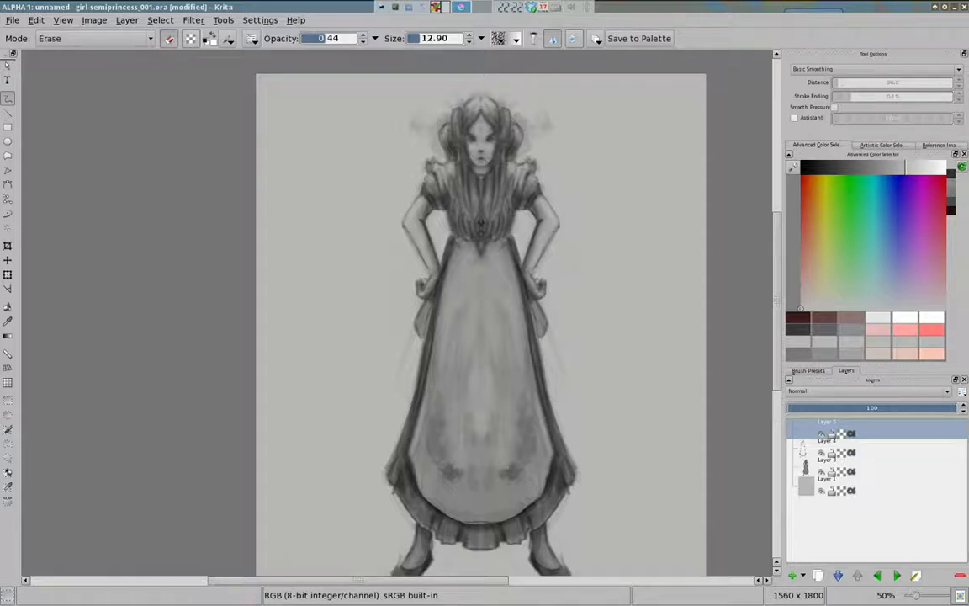
key("e")
key("e")
key("e")
key("e")
key("e")
key("e")
key("e")
key("e")
key("e")
key("e")
key("e")
key("bracketright")
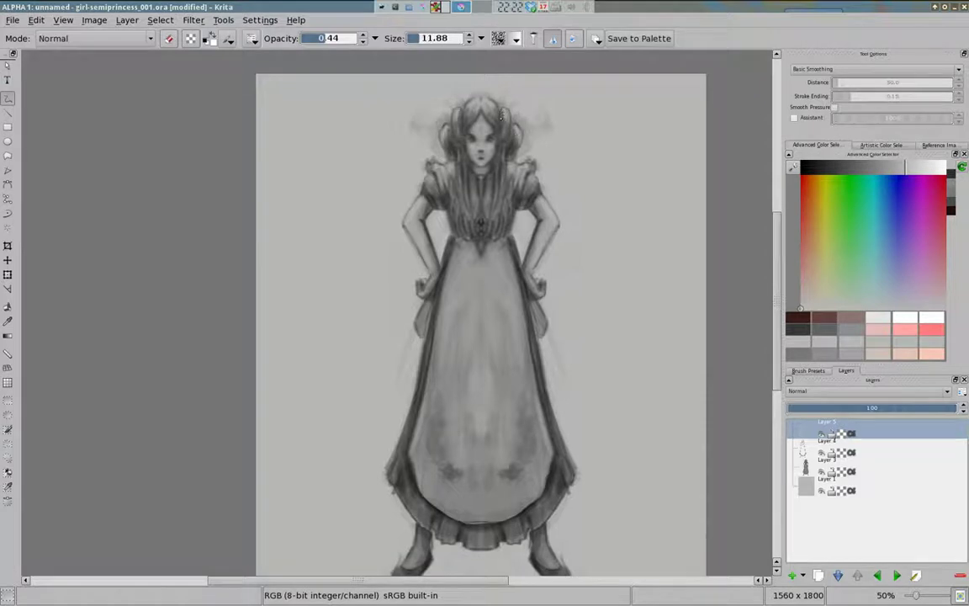
key("e")
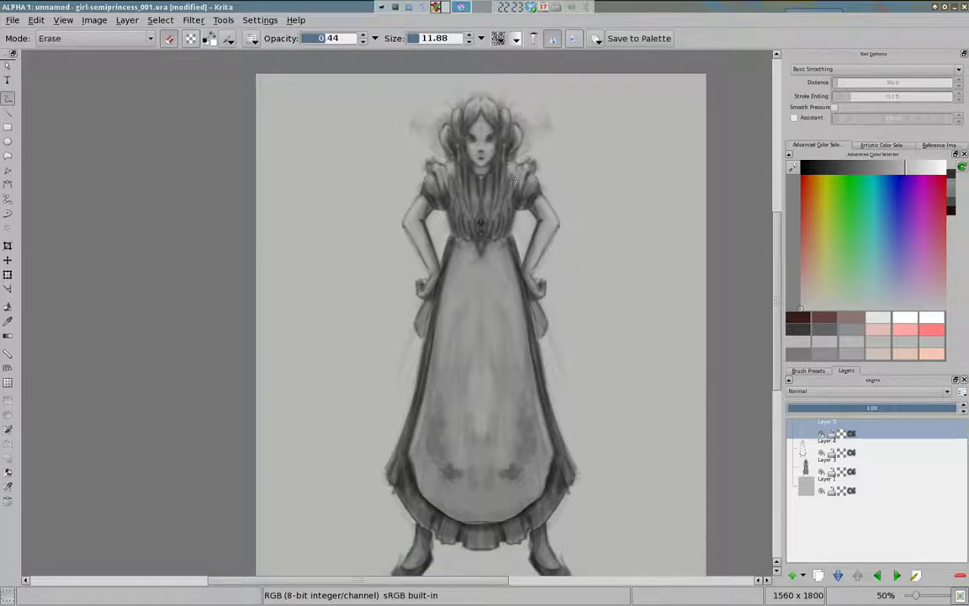
key("e")
key("e")
key("e")
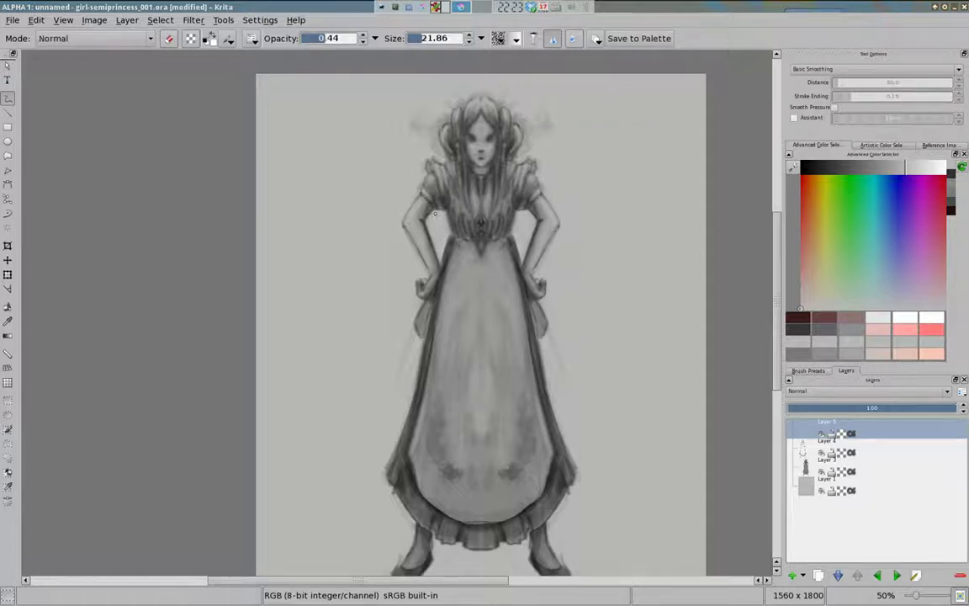
On Layer 4 with a brush of about 10.8, paint dark strokes into the left-side hair.
key("e")
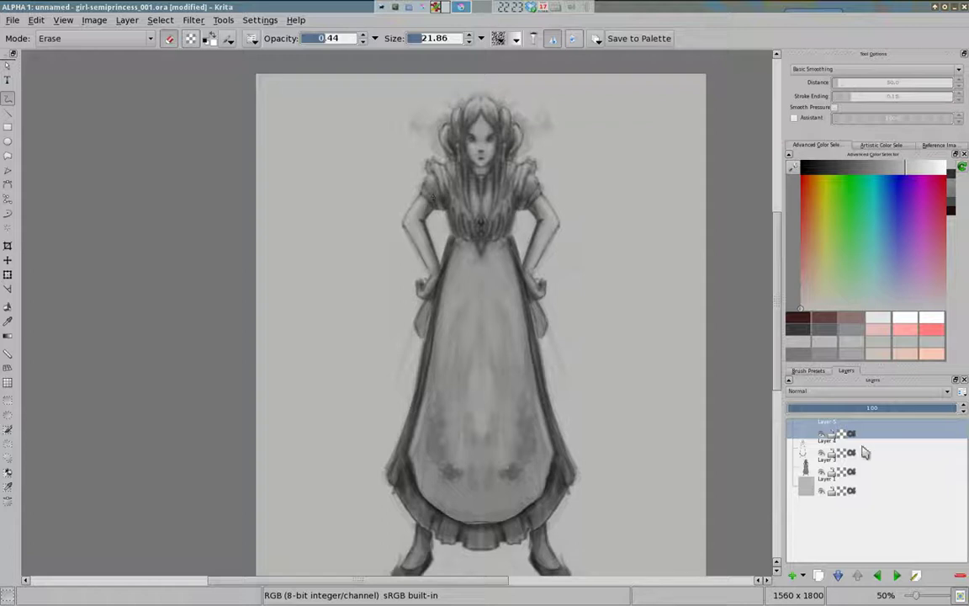
left_click(865, 453)
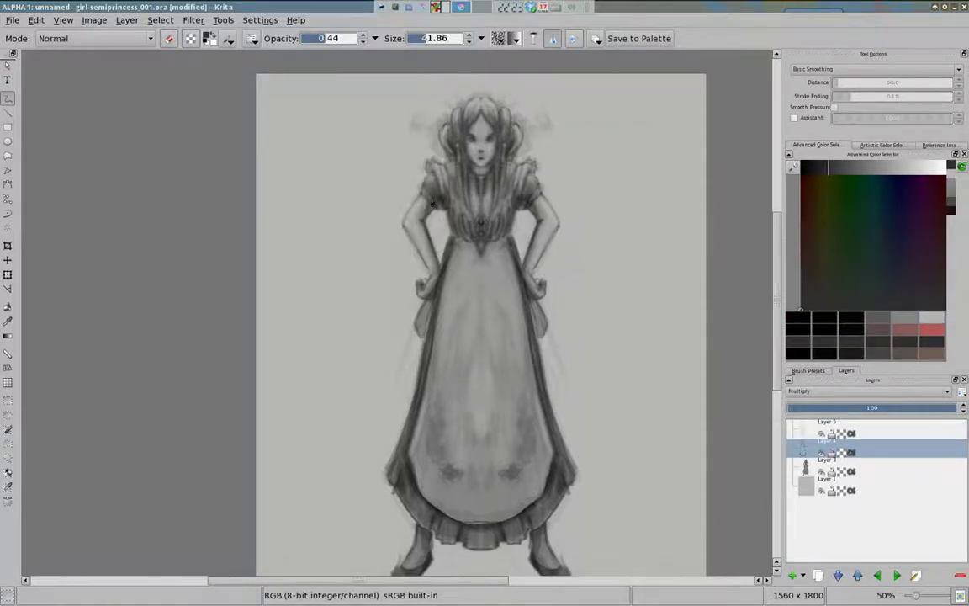
key("bracketleft")
key("bracketleft")
key("bracketleft")
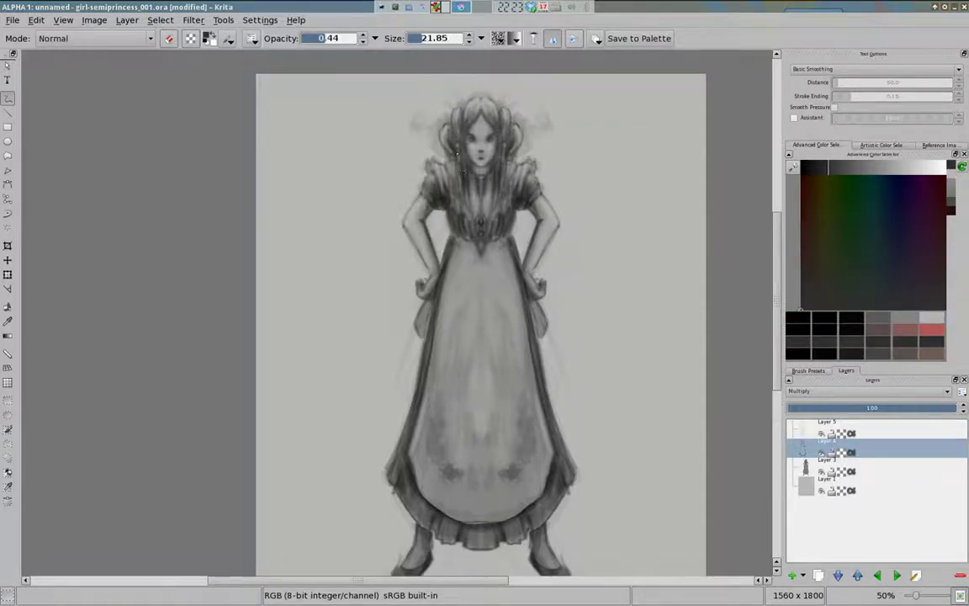
key("bracketleft")
key("bracketleft")
key("bracketleft")
mouse_move(420, 118)
left_mouse_down()
mouse_move(417, 132)
mouse_move(438, 155)
left_mouse_up()
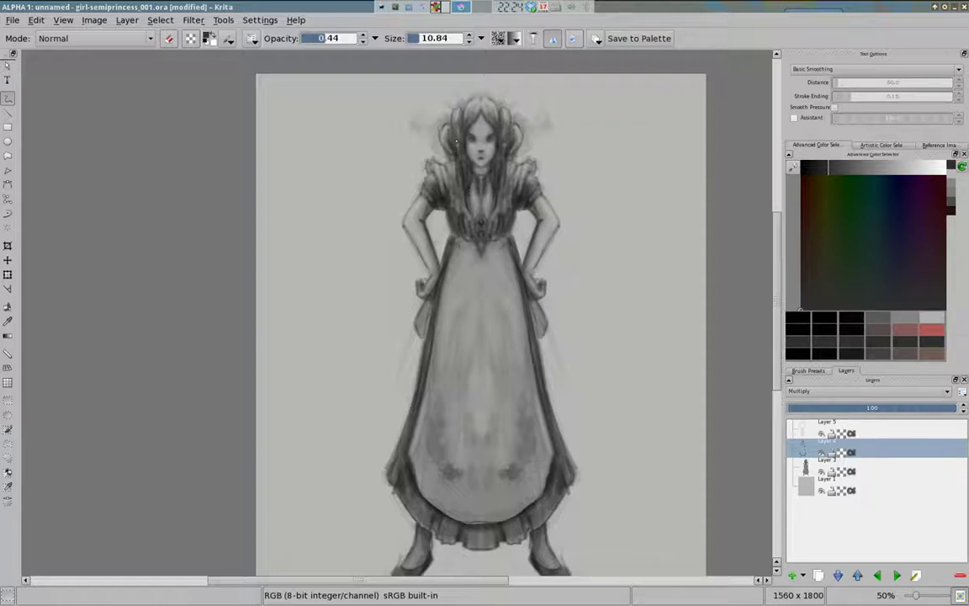
left_click_drag(464, 125, 466, 118)
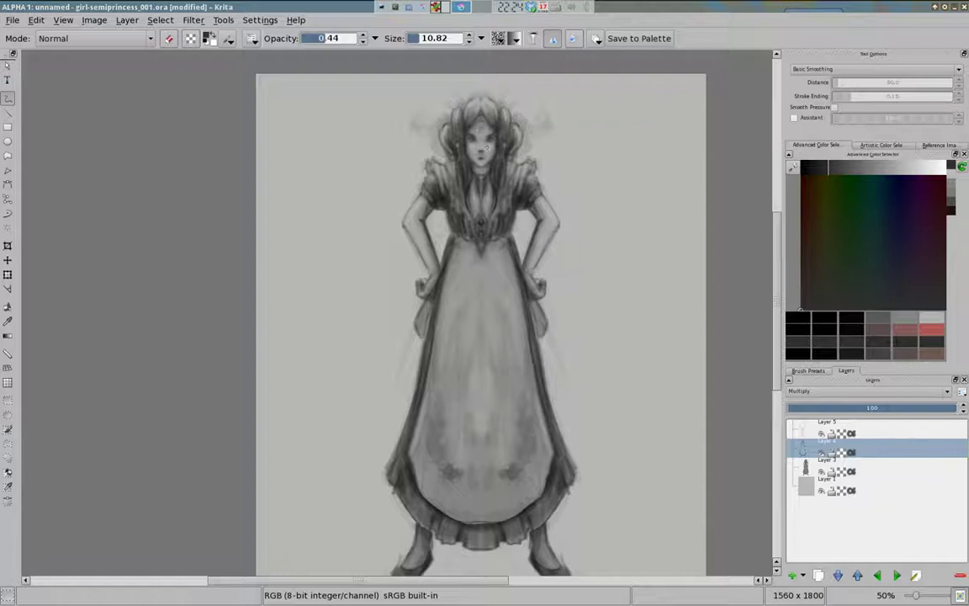
key("e")
key("e")
key("e")
key("e")
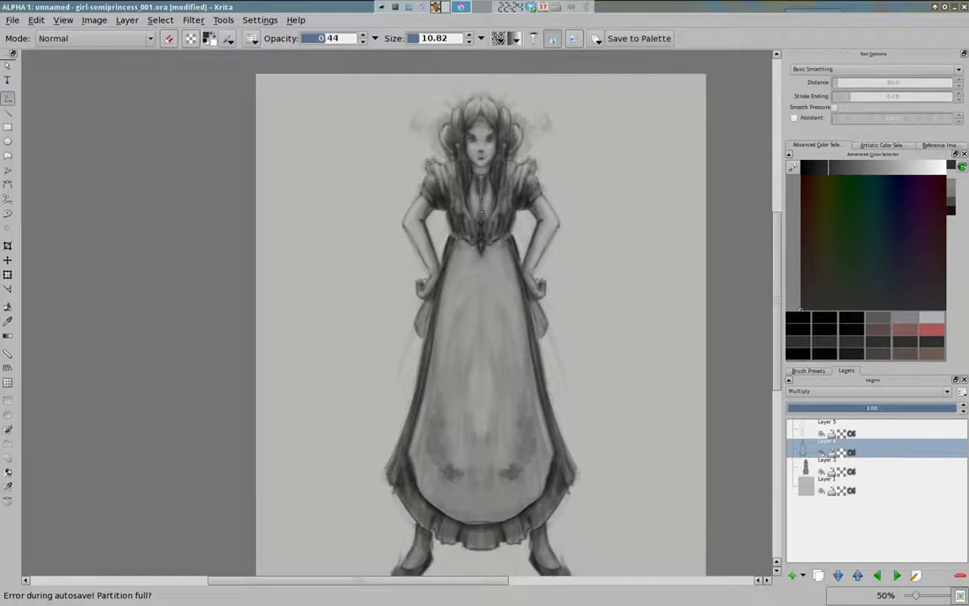
key("Page_Up")
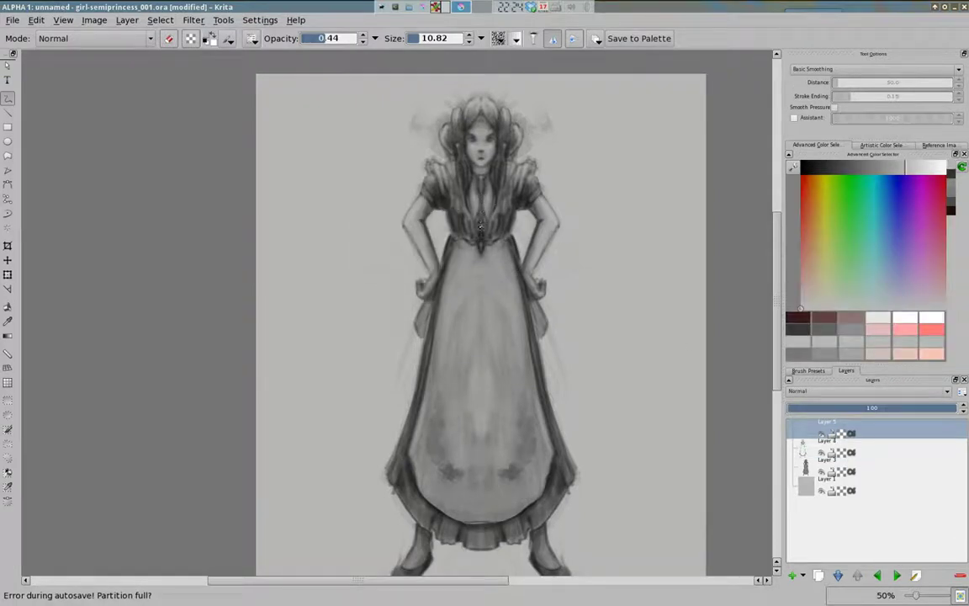
Lighten the middle of the apron and bodice on Layer 5 with soft strokes.
key("e")
key("e")
key("e")
key("e")
mouse_move(459, 276)
left_mouse_down()
mouse_move(438, 252)
mouse_move(454, 337)
left_mouse_up()
left_click_drag(421, 286, 475, 412)
left_click_drag(395, 353, 523, 442)
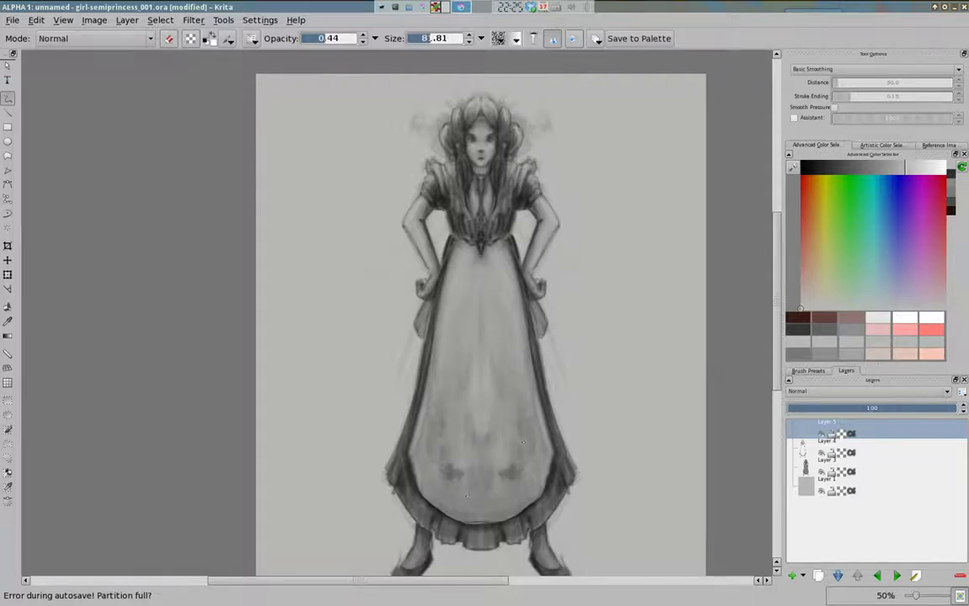
key("[")
key("[")
key("[")
key("e")
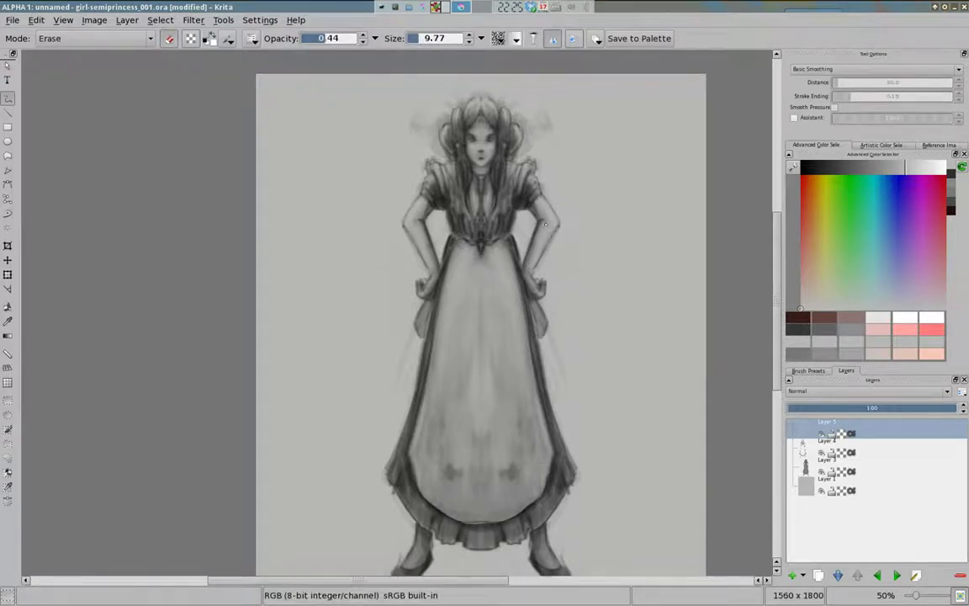
key("e")
key("e")
key("e")
Add a new Layer 6 and lower the brush opacity to 0.30.
key("Insert")
key("i")
key("i")
key("]")
key("]")
key("]")
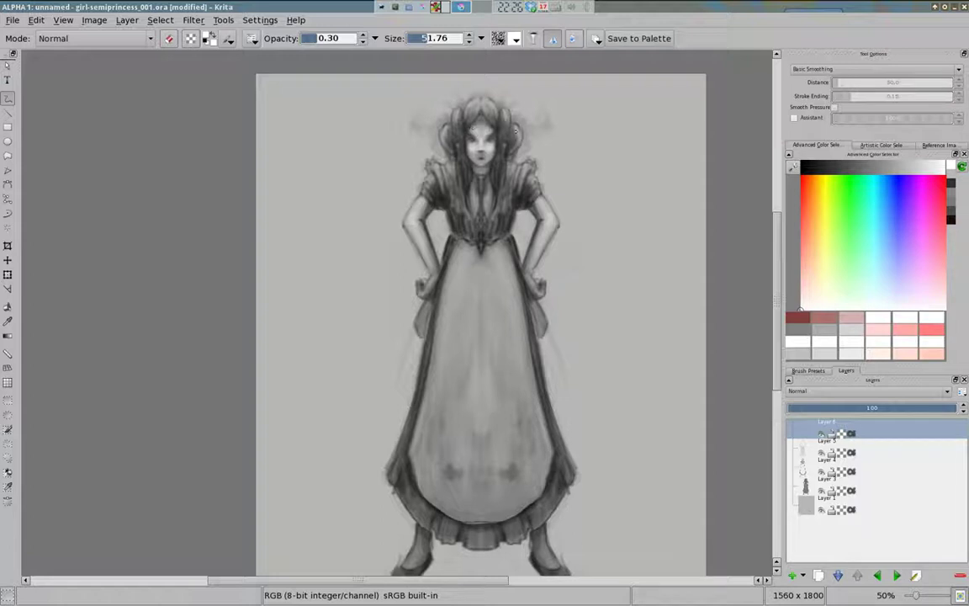
Lighten the face and hair and brighten a vertical band down the dress centre.
left_click_drag(477, 133, 438, 130)
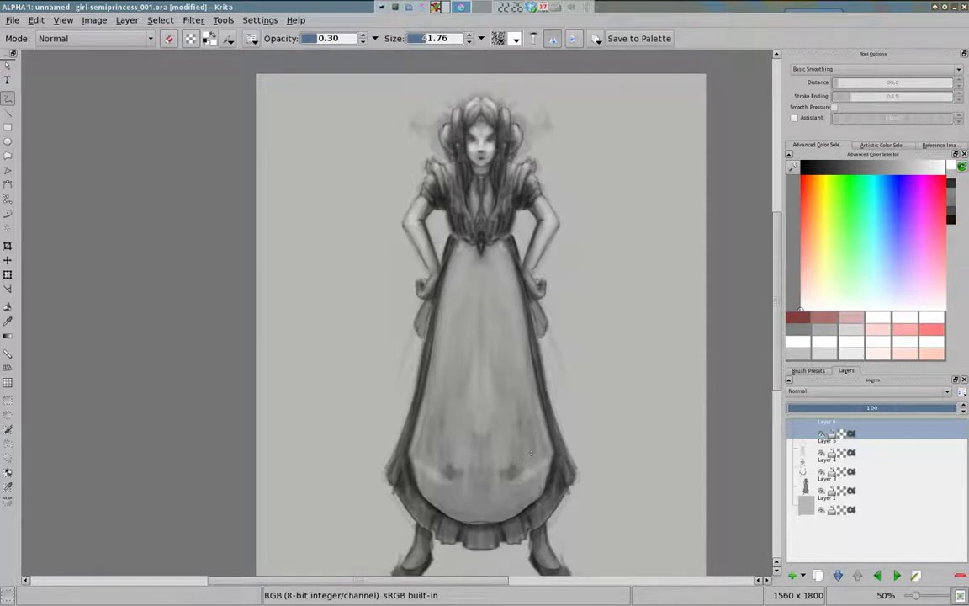
mouse_move(430, 252)
left_mouse_down()
mouse_move(433, 333)
mouse_move(463, 370)
mouse_move(475, 308)
left_mouse_up()
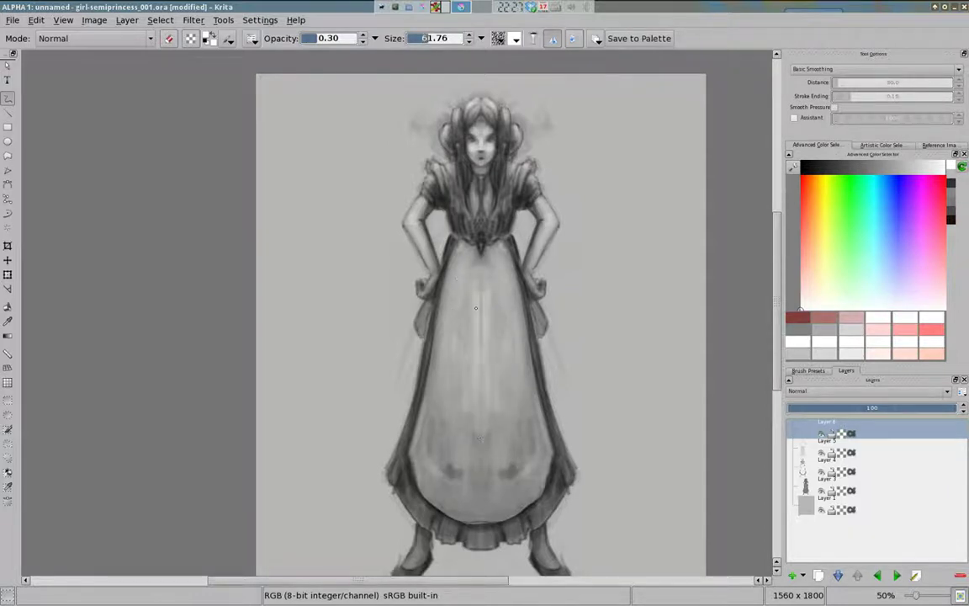
key("e")
key("e")
scroll(444, 391, "down", 5)
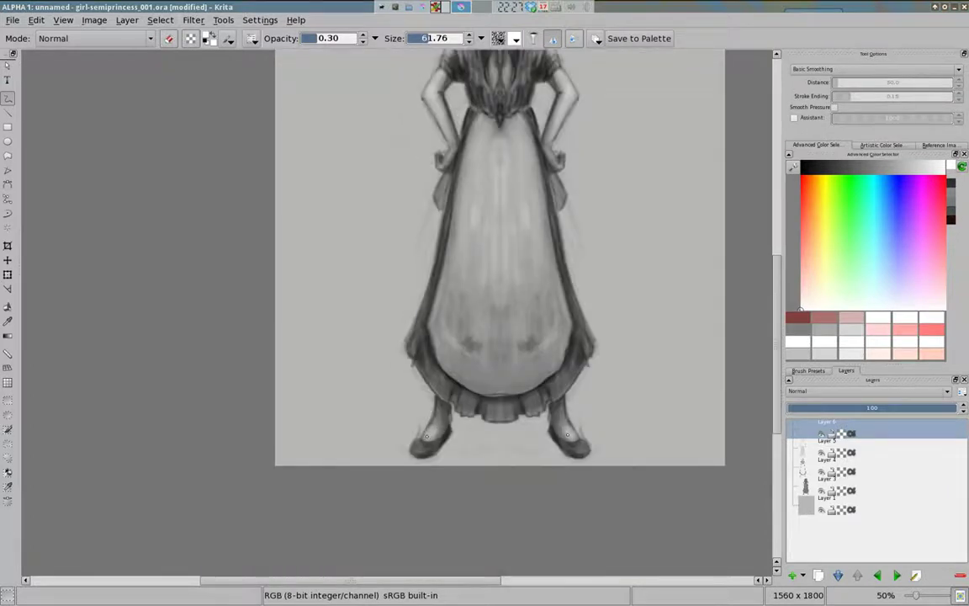
scroll(431, 336, "up", 3)
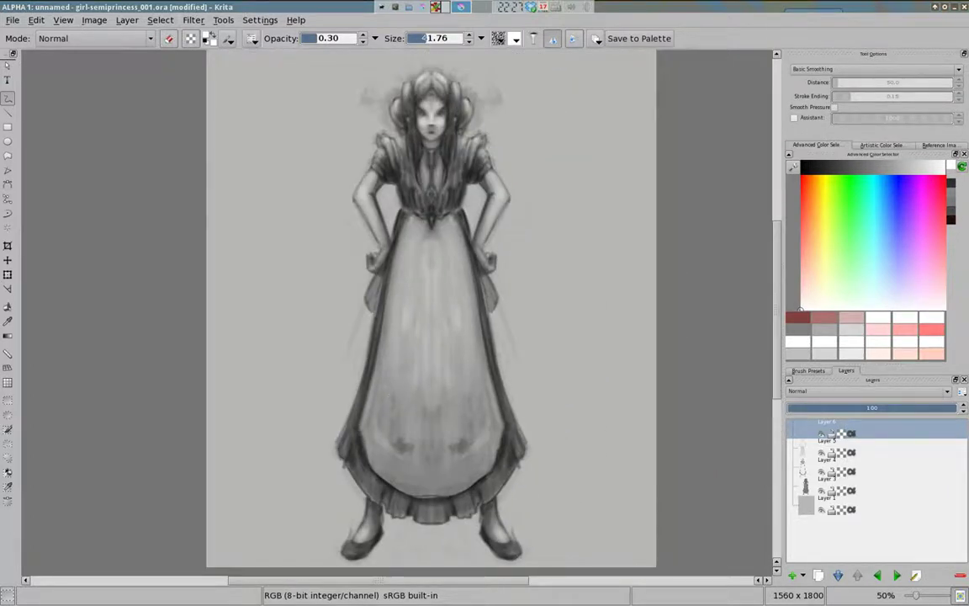
scroll(431, 336, "up", 2)
Add and delete a test Layer 7, resize the brush, and return to Layer 5.
key("Insert")
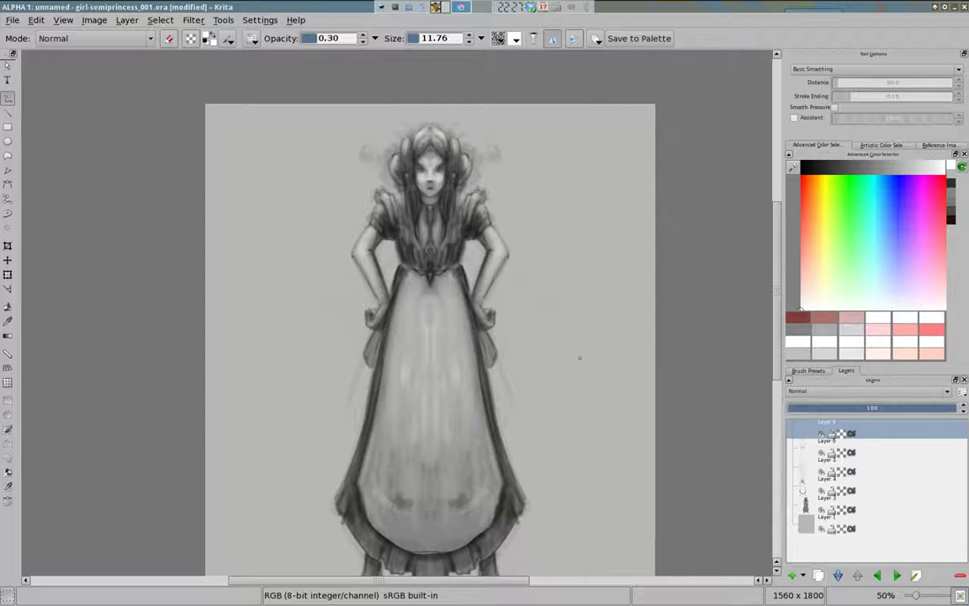
key("slash")
key("shift+Delete")
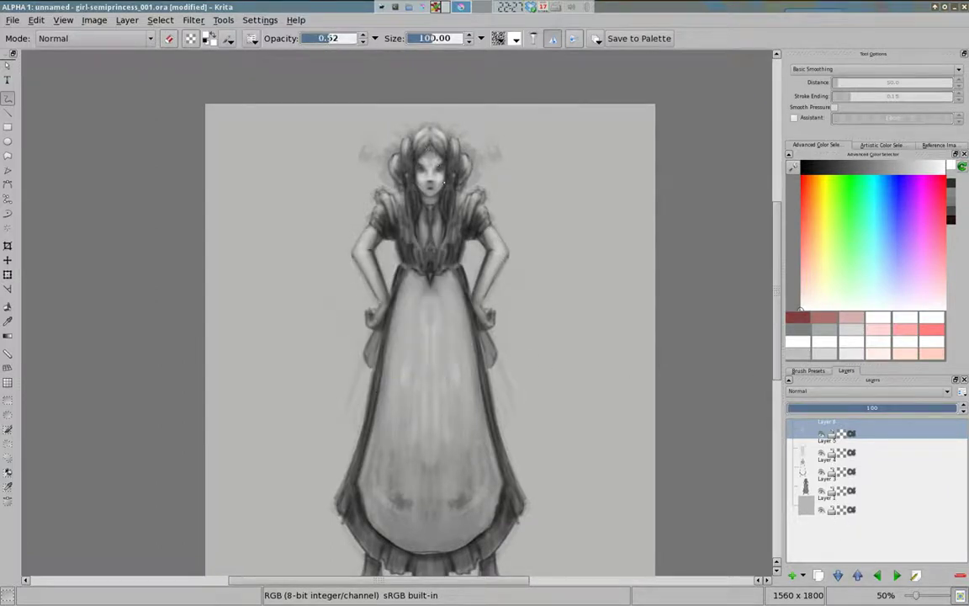
key("bracketleft")
key("bracketleft")
key("bracketleft")
key("bracketleft")
key("bracketleft")
key("bracketleft")
key("bracketleft")
key("bracketright")
key("bracketright")
key("bracketright")
scroll(498, 508, "down", 3)
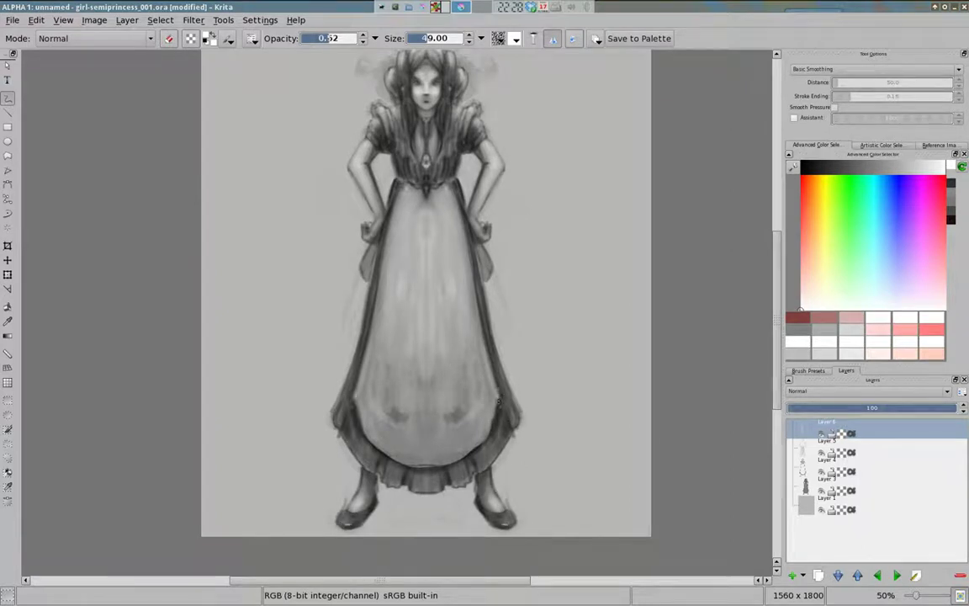
key("bracketright")
scroll(366, 192, "up", 2)
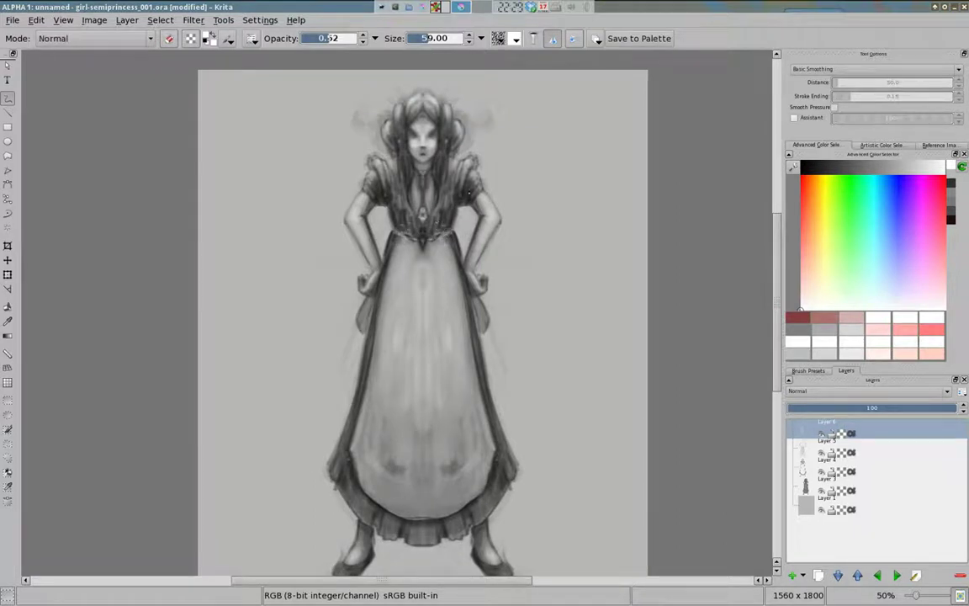
key("Page_Down")
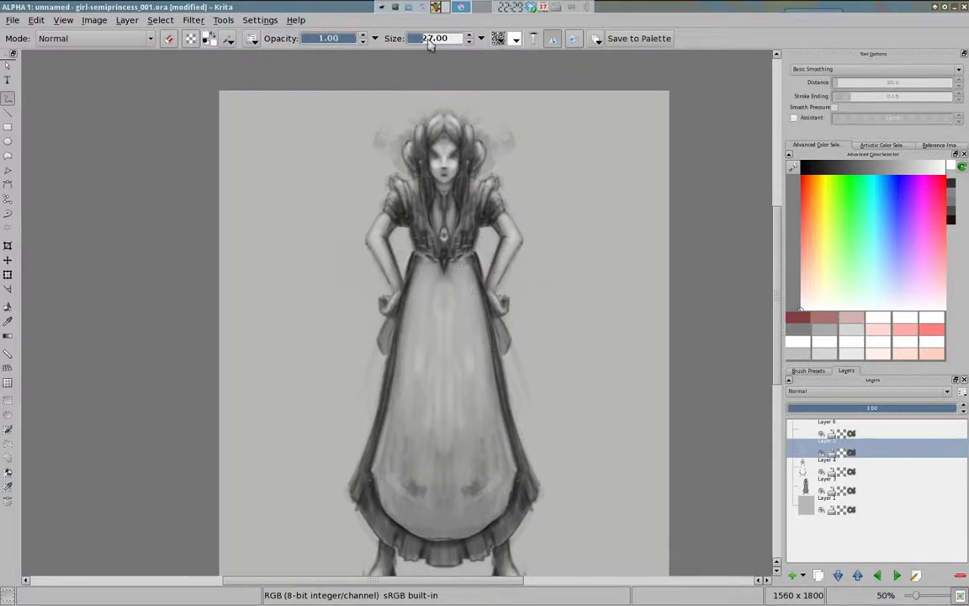
Set a faint eraser brush with 0.26 opacity and size about 22.
key("/")
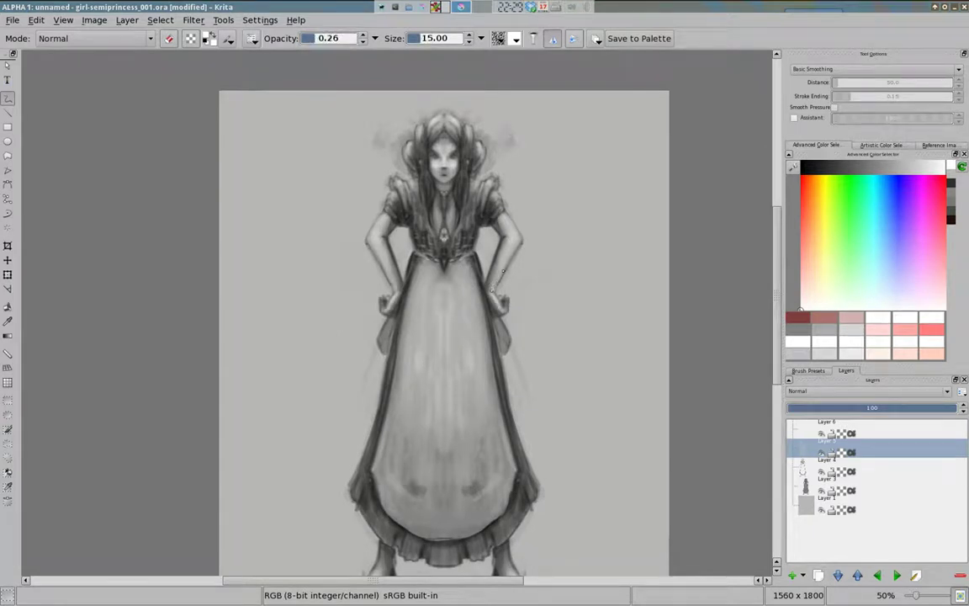
key("bracketleft")
key("bracketleft")
left_click_drag(456, 277, 499, 502)
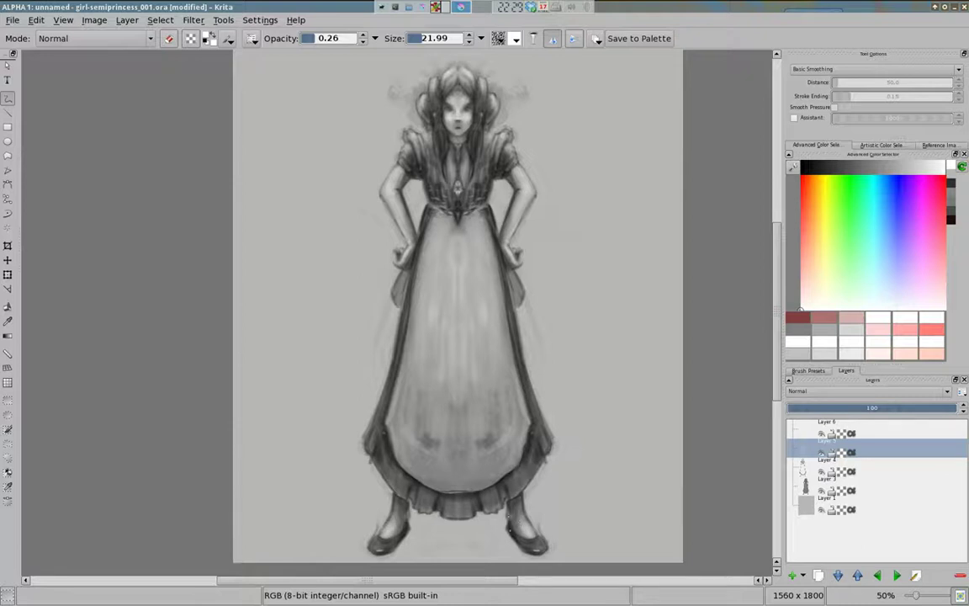
key("e")
key("e")
key("e")
key("e")
key("e")
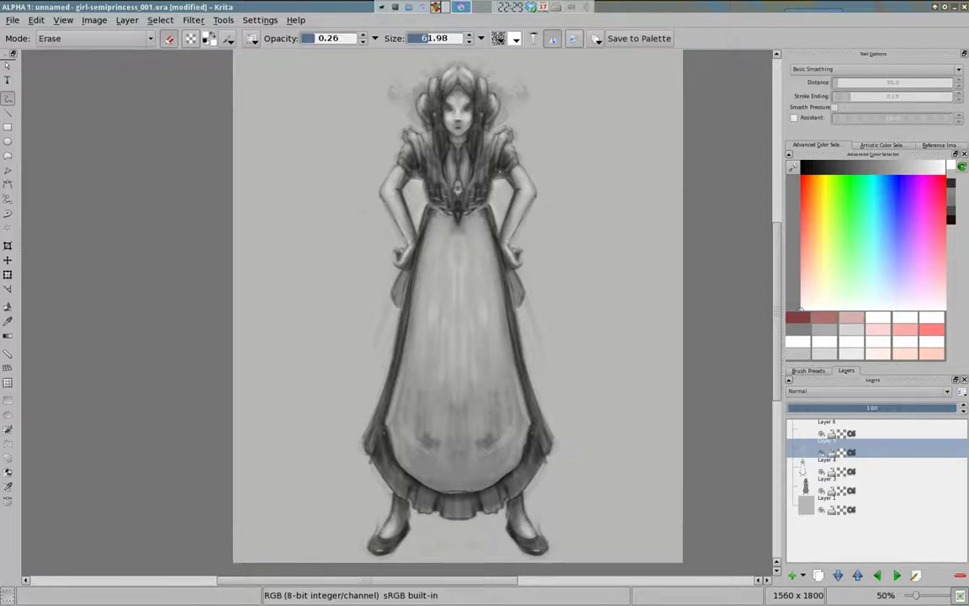
key("e")
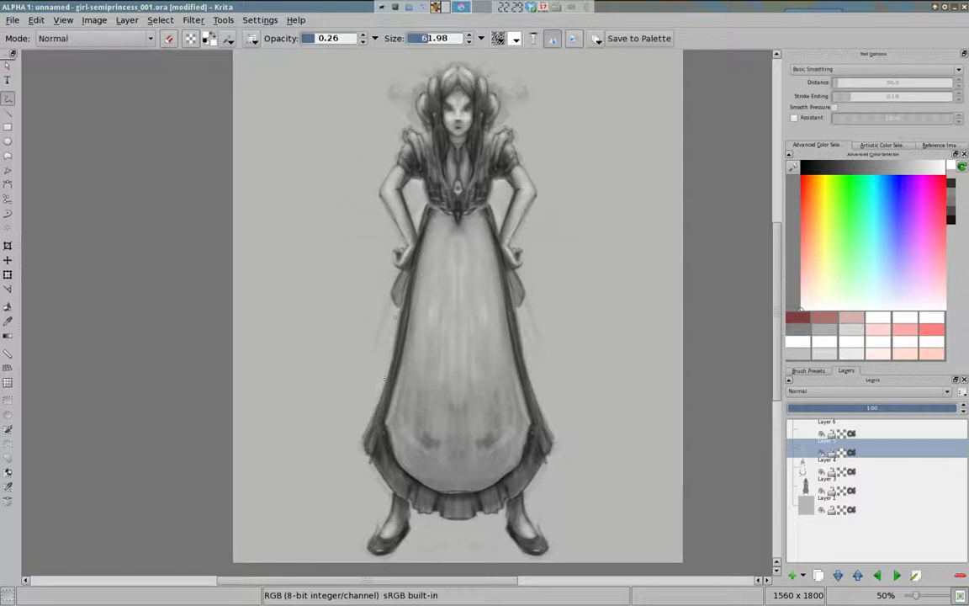
key("e")
key("e")
key("e")
key("e")
key("e")
key("e")
key("e")
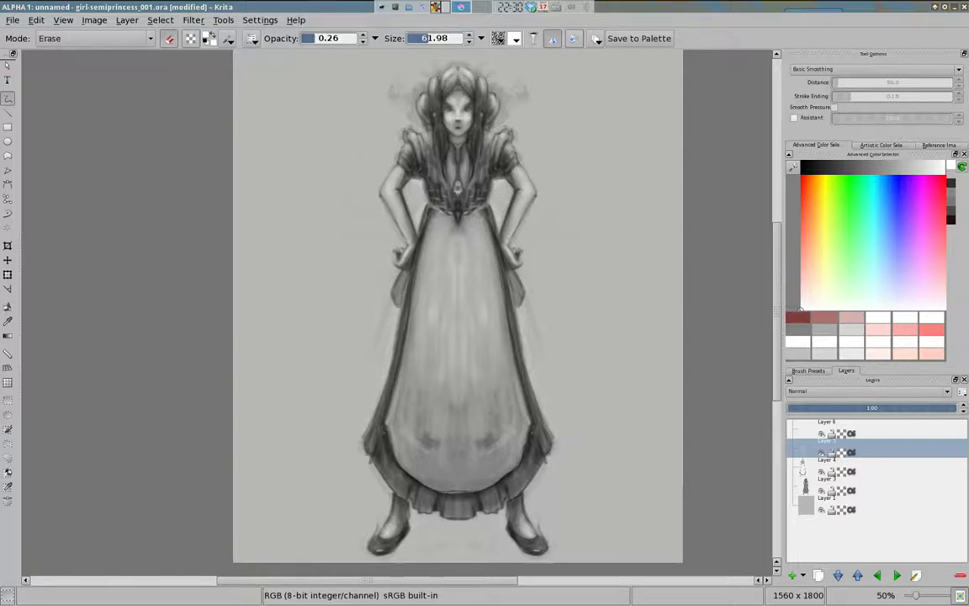
scroll(589, 395, "down", 1)
Select Layer 6, add Layer 8 above it, and duplicate Layer 8.
left_click(863, 433)
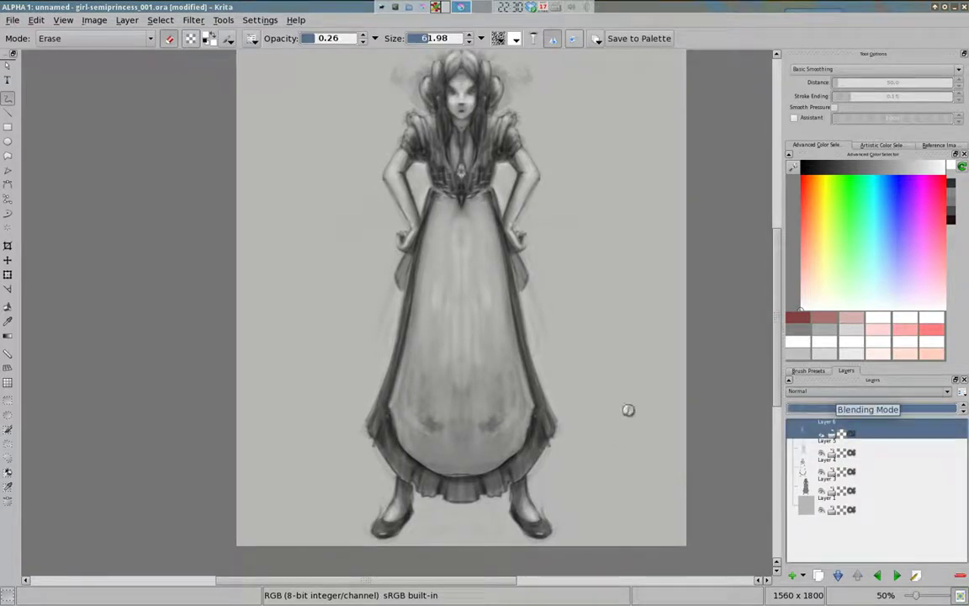
left_click(794, 575)
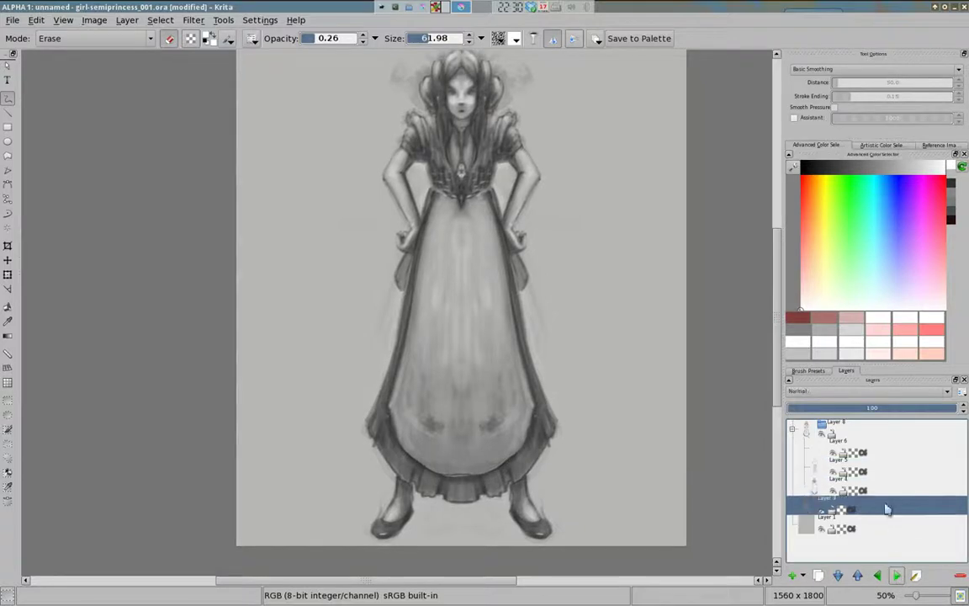
right_click(883, 431)
left_click(711, 442)
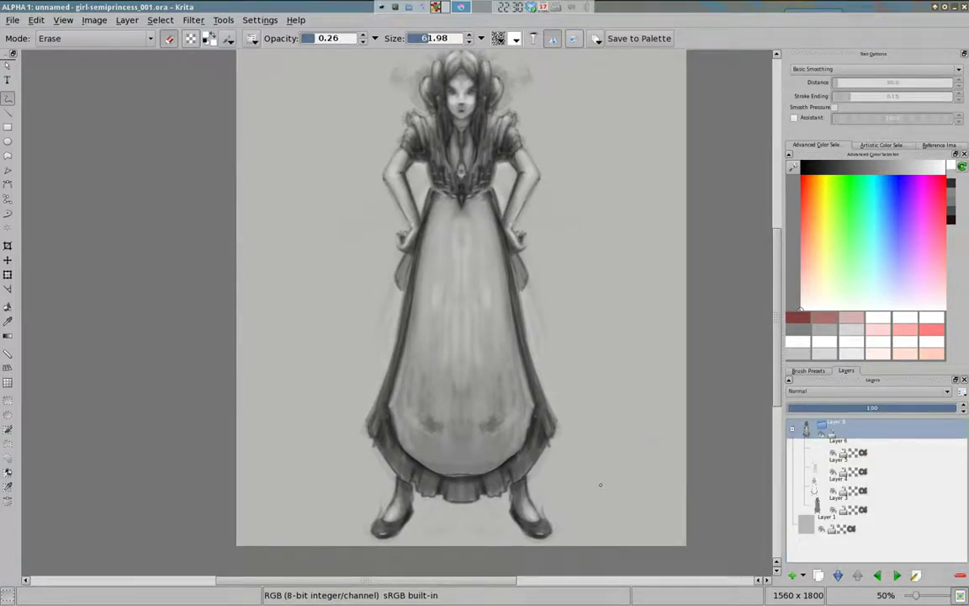
right_click(883, 432)
left_click(850, 469)
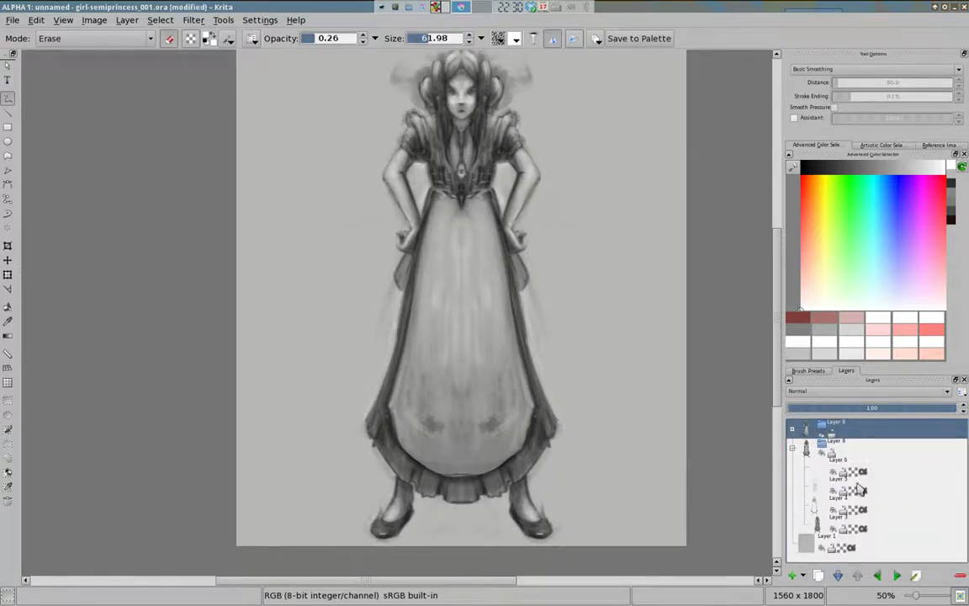
Add another new layer, Layer 9, at the top of the stack.
right_click(936, 542)
key("Escape")
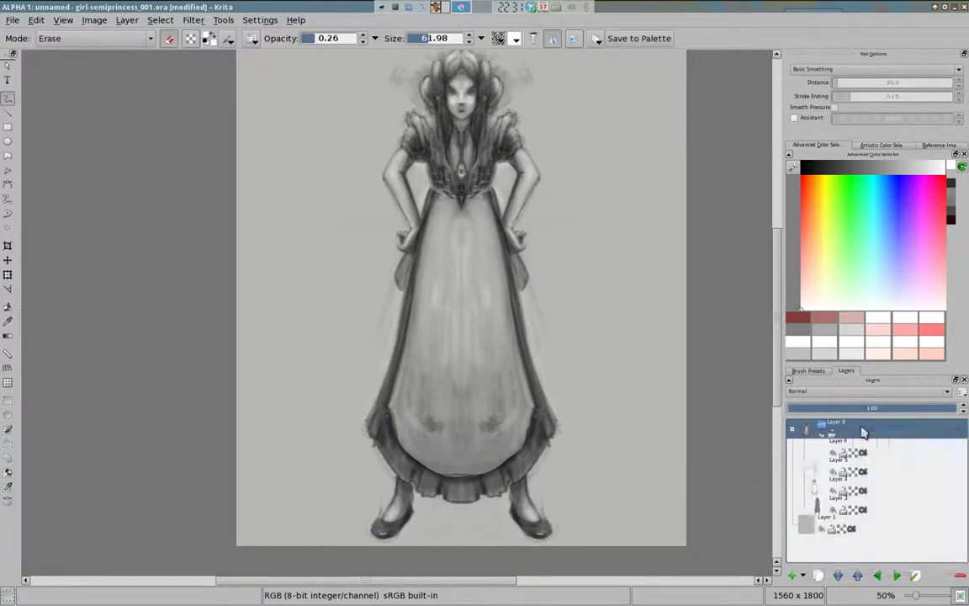
right_click(799, 427)
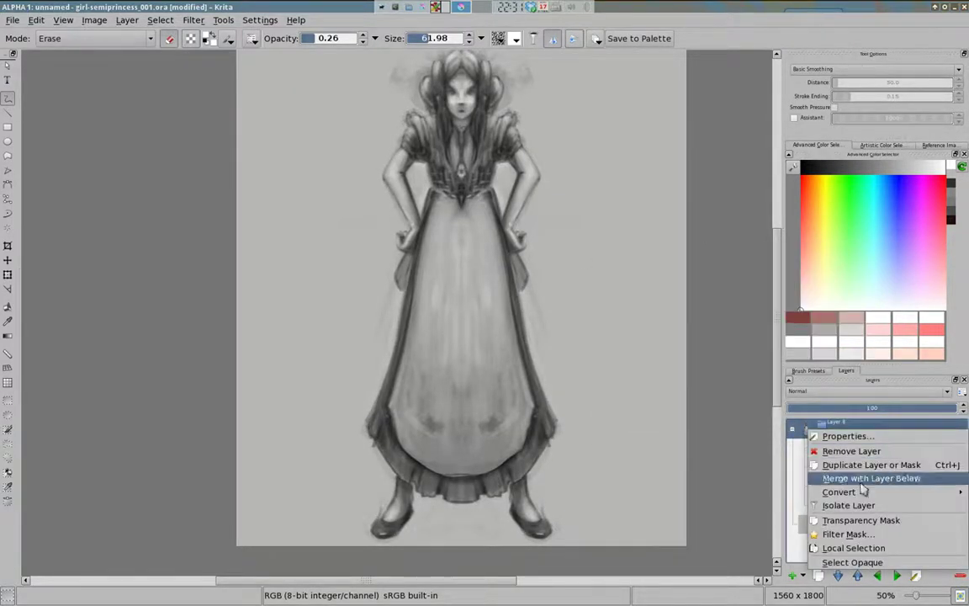
key("Escape")
left_click(803, 575)
left_click(833, 541)
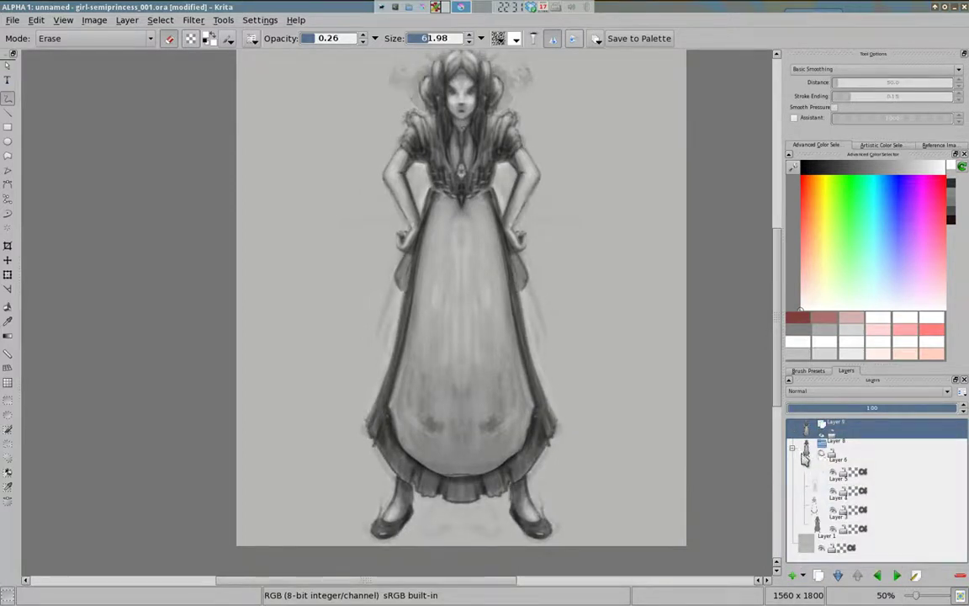
Expand the group, select Layer 10 and set its blending mode to Erase.
left_click(791, 447)
left_click(832, 465)
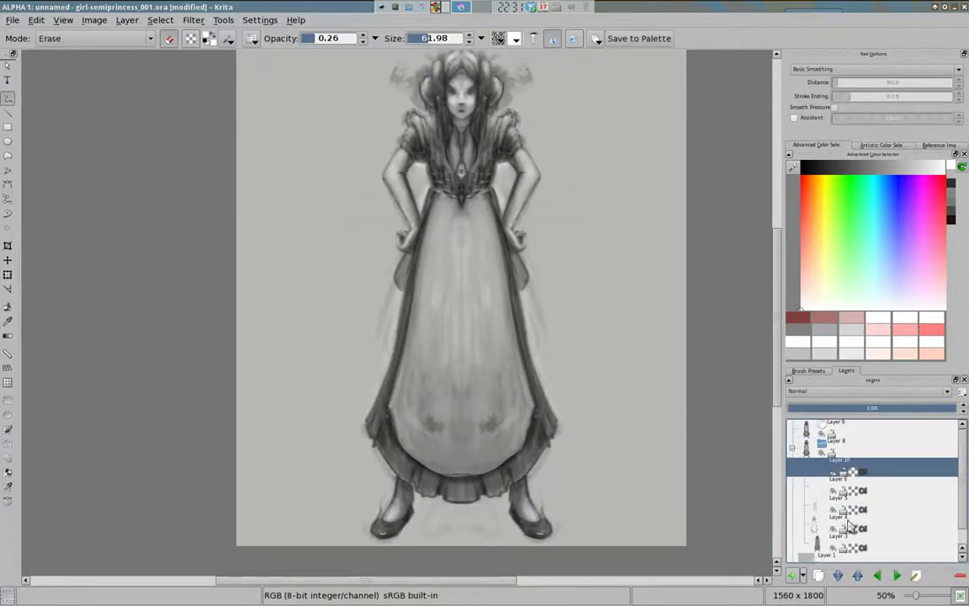
left_click(872, 391)
left_click(858, 438)
Reset the painting colour to black and set brush opacity to 0.74.
right_click(394, 314)
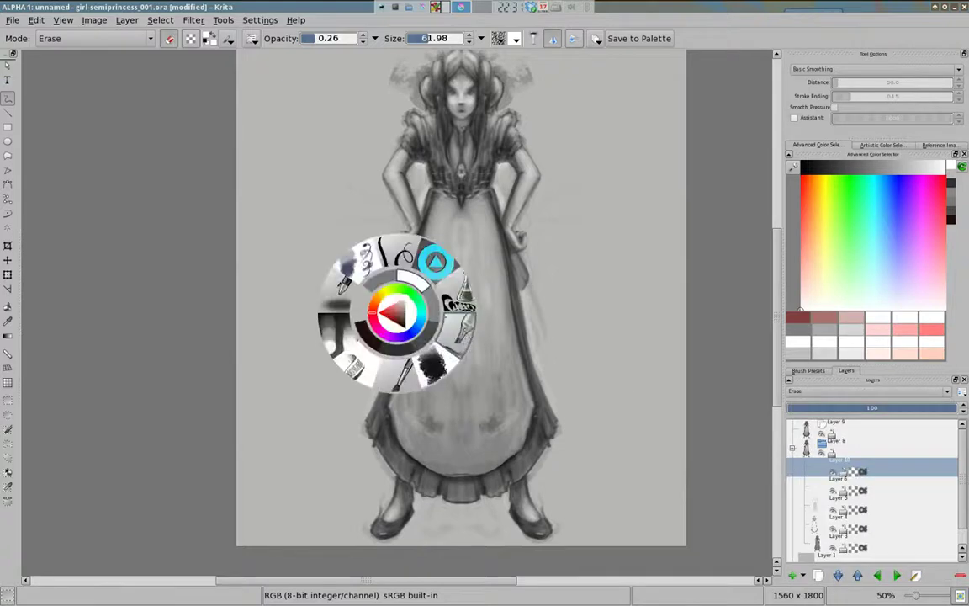
left_click(437, 255)
key("e")
right_click(397, 320)
key("d")
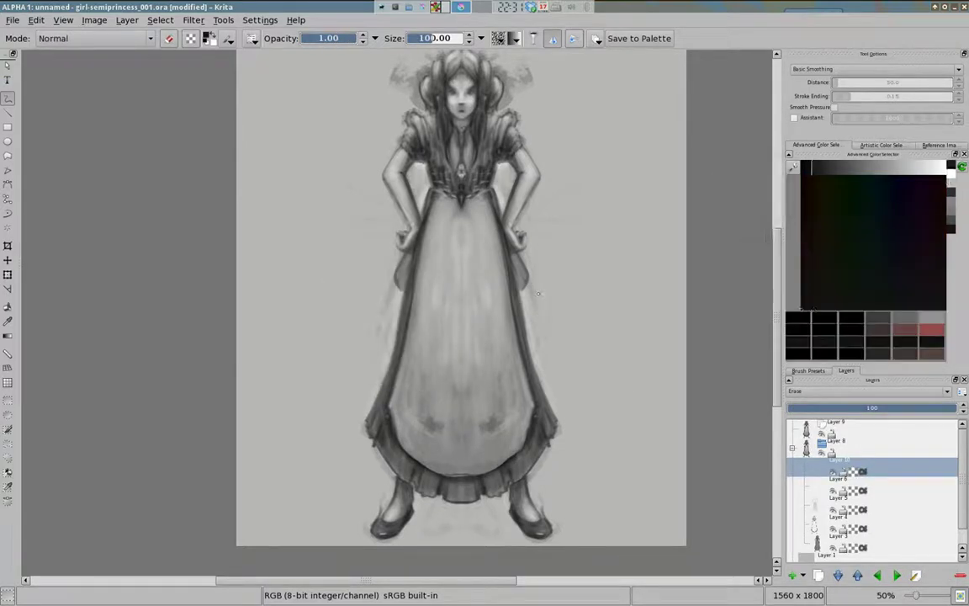
key("i")
key("i")
key("i")
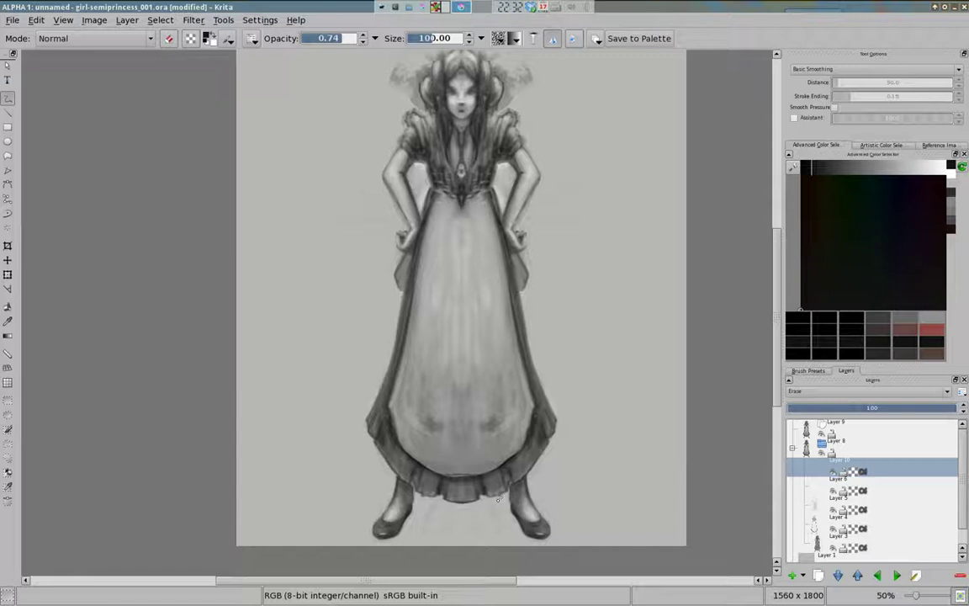
key("e")
key("e")
key("e")
key("e")
key("e")
key("e")
scroll(389, 299, "up", 2)
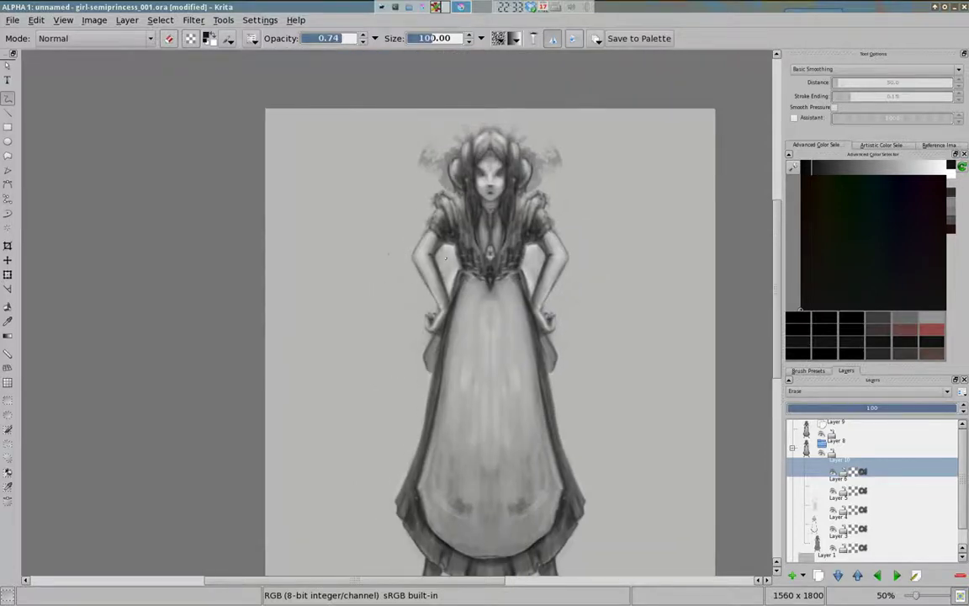
Shrink the brush to 80, switch to erasing, and save, triggering the raster-layer warning.
key("bracketleft")
key("bracketleft")
key("bracketleft")
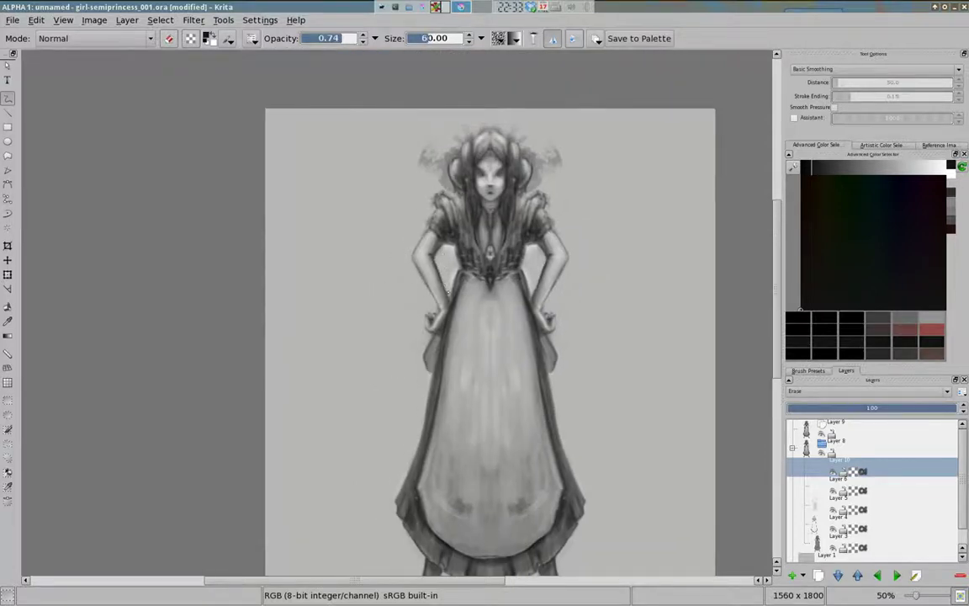
key("bracketleft")
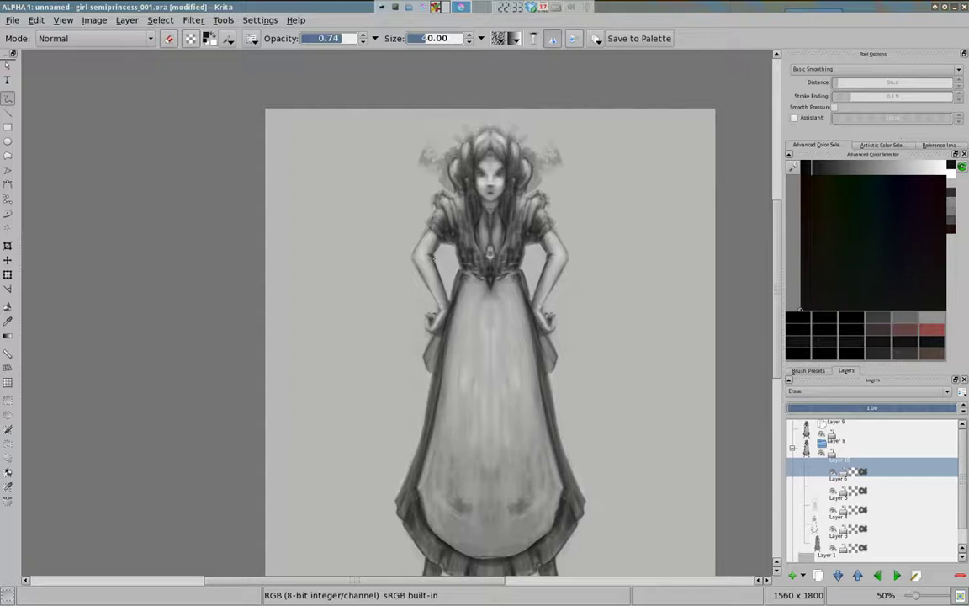
key("e")
key("e")
key("ctrl+s")
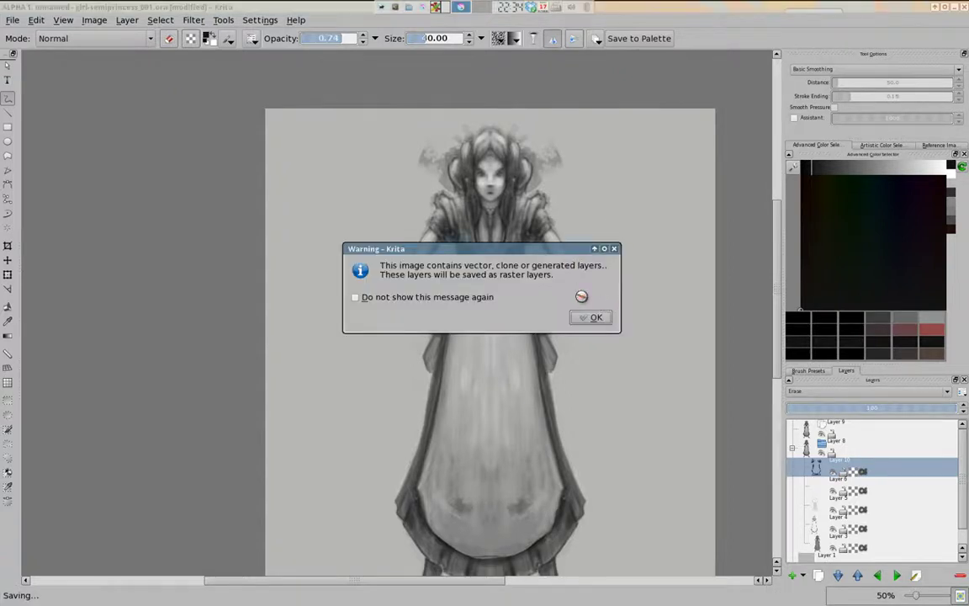
Dismiss the raster-layer warning, make a faint stroke, and zoom out to the whole figure.
left_click(614, 249)
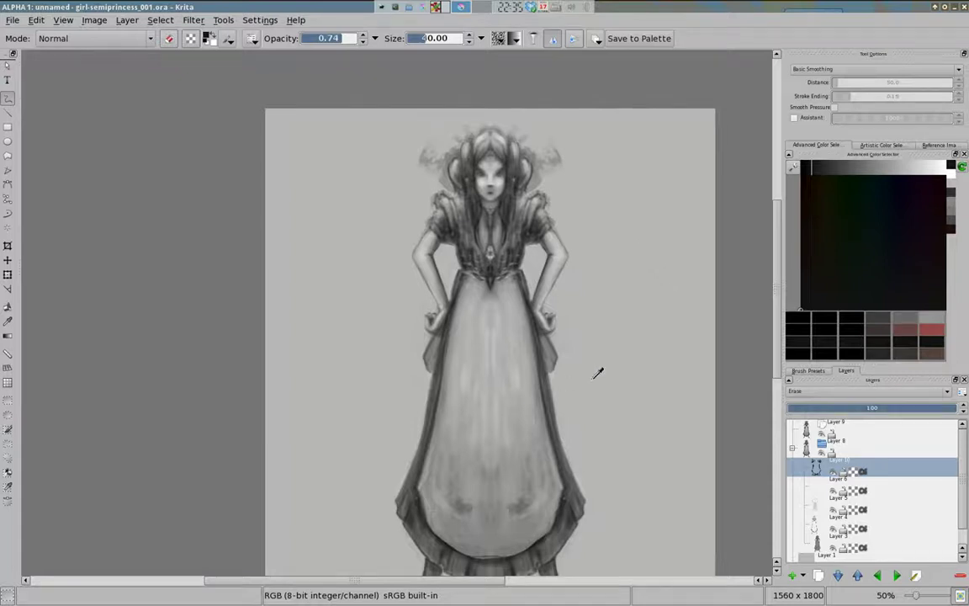
left_click_drag(555, 292, 549, 295)
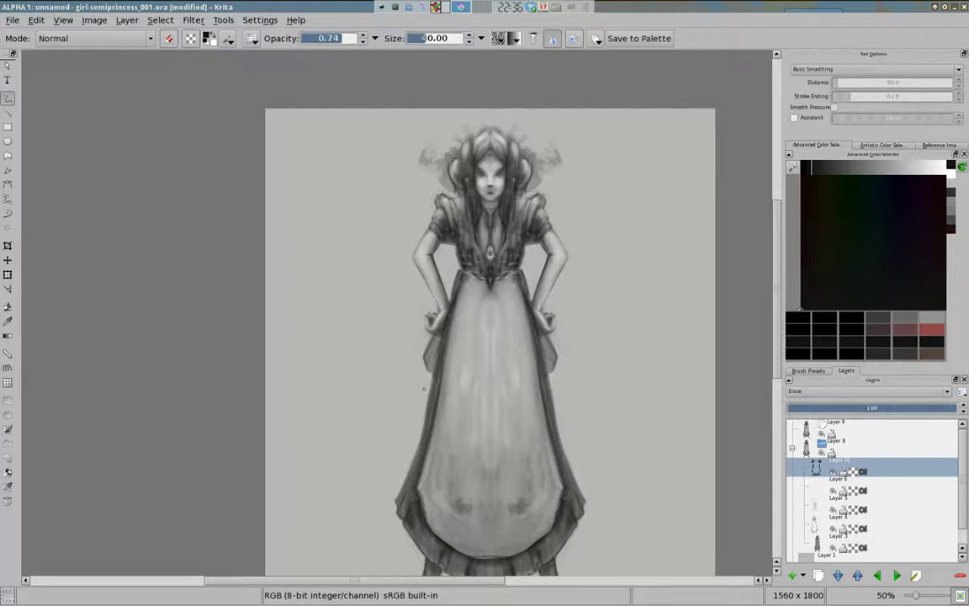
scroll(370, 358, "down", 1)
key("minus")
Save as girl-semiprincess_001.kra in Krita format, collapse the Layer 8 group and select Layer 9.
left_click(12, 19)
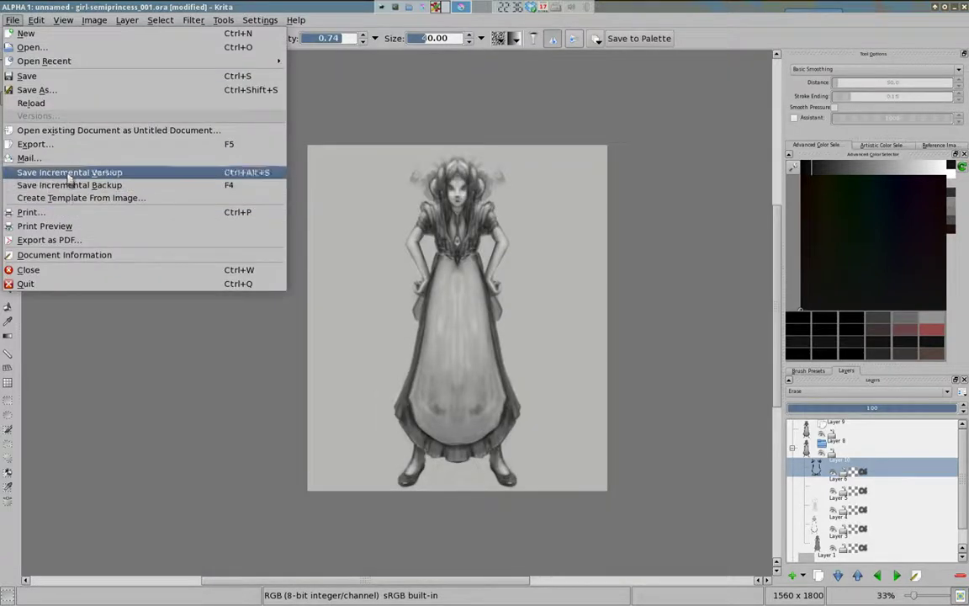
left_click(56, 90)
left_click(488, 429)
scroll(488, 471, "up", 5)
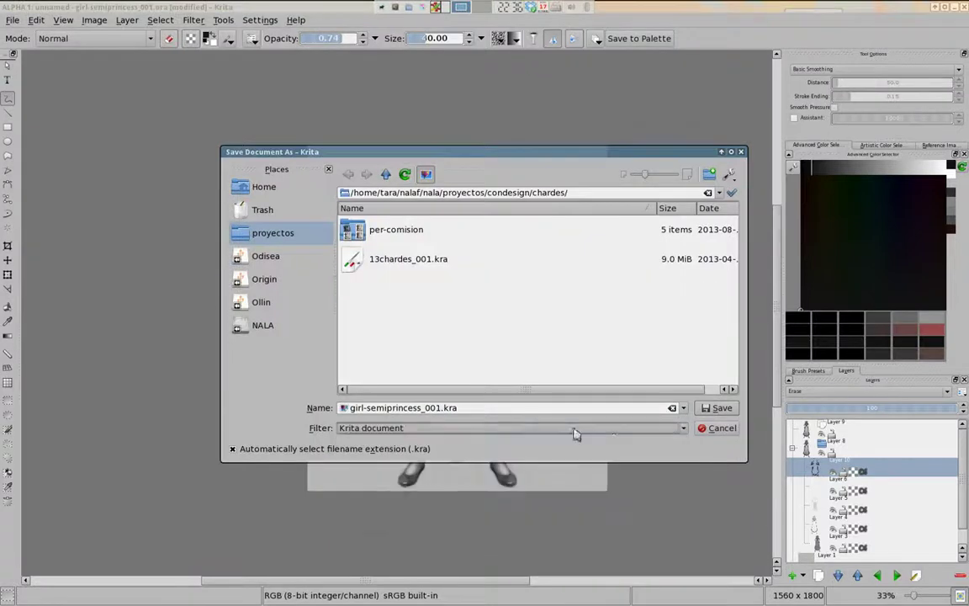
left_click(717, 407)
left_click(791, 447)
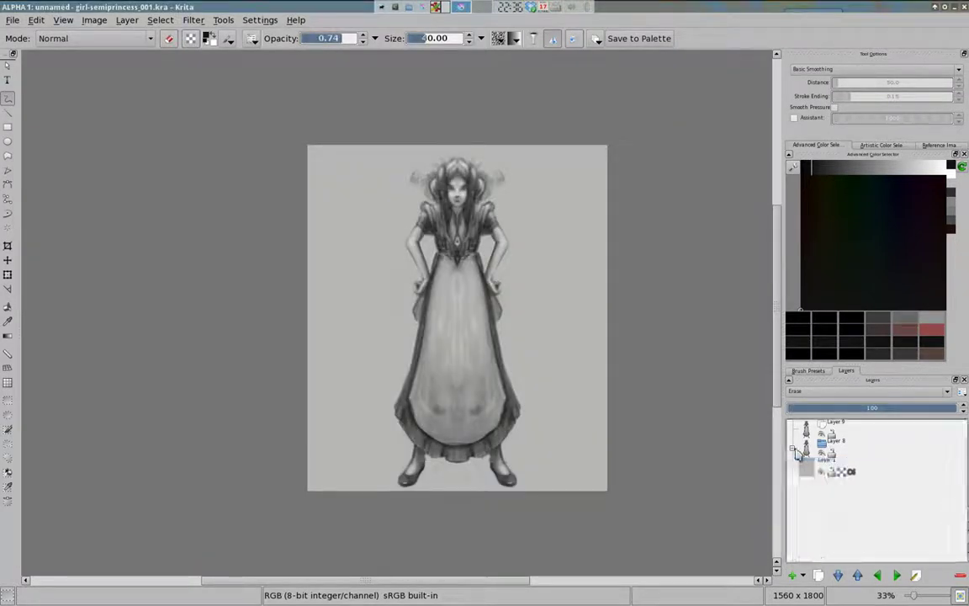
left_click(875, 428)
Duplicate Layer 9 into a new layer and reposition it in the layer stack.
left_click(814, 579)
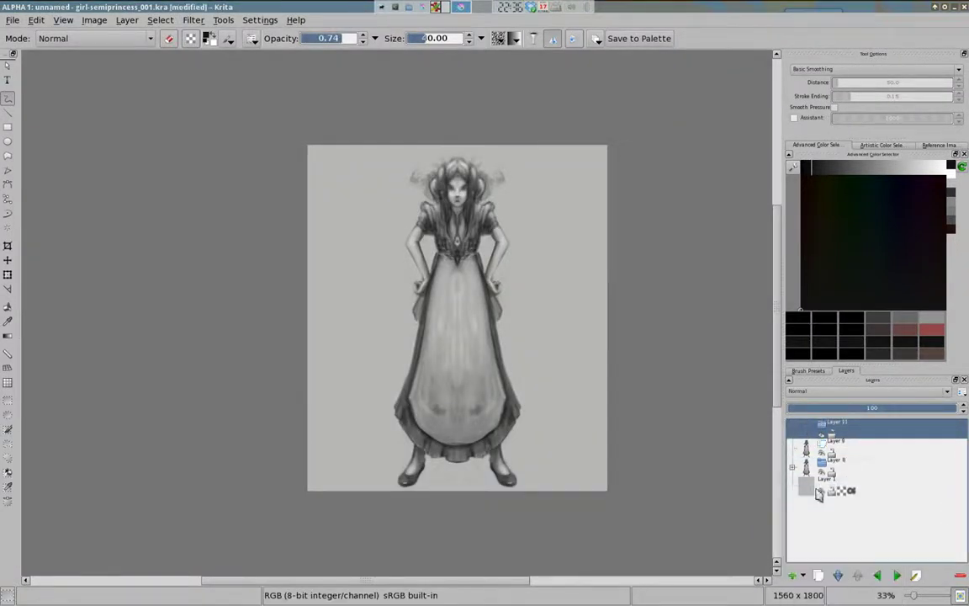
left_click(871, 392)
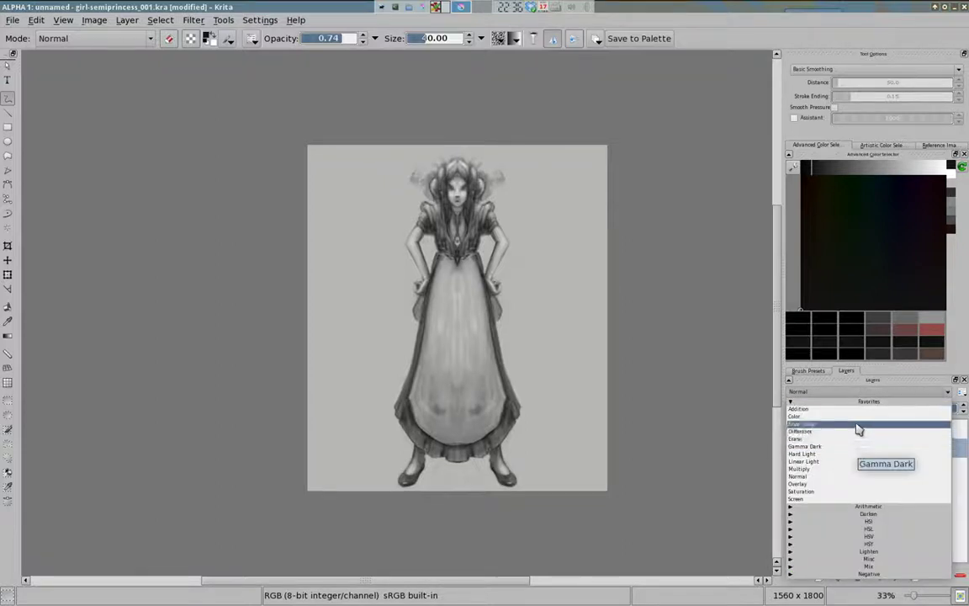
key("Escape")
left_click_drag(854, 450, 858, 458)
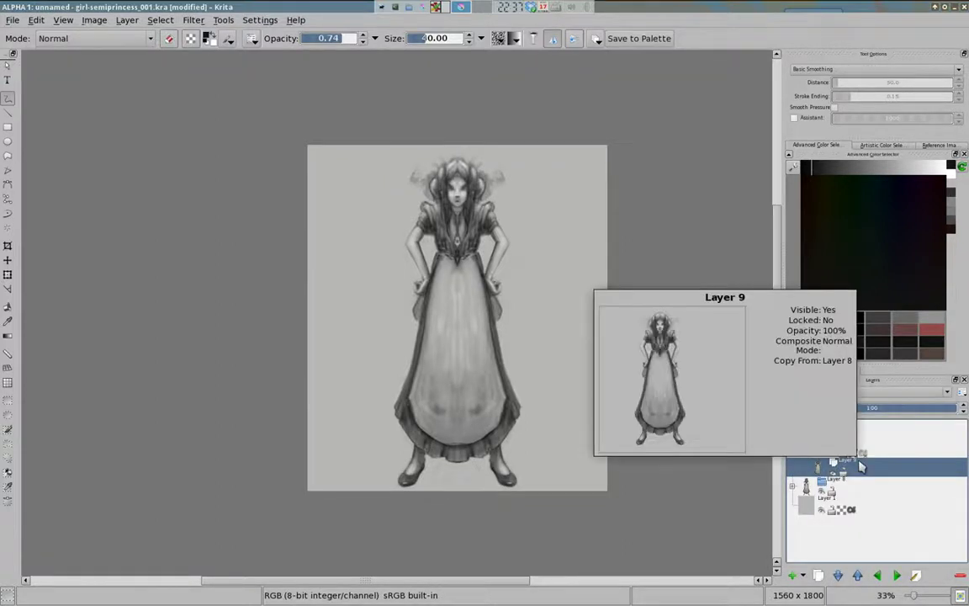
Pick a warm cream colour at full opacity and select Color-mode Layer 12 for tinting the arms.
right_click(396, 312)
left_click(816, 279)
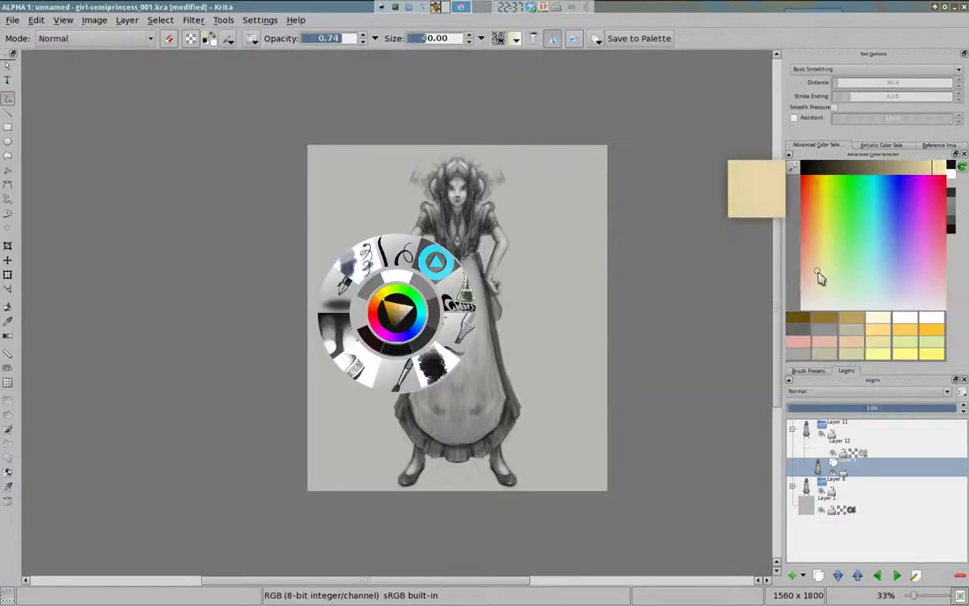
key("/")
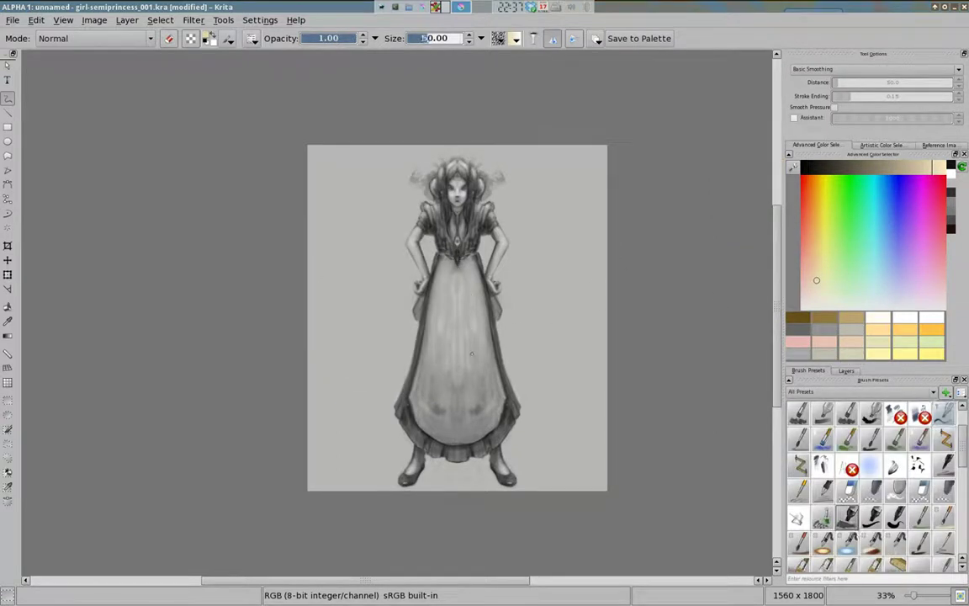
left_click(846, 450)
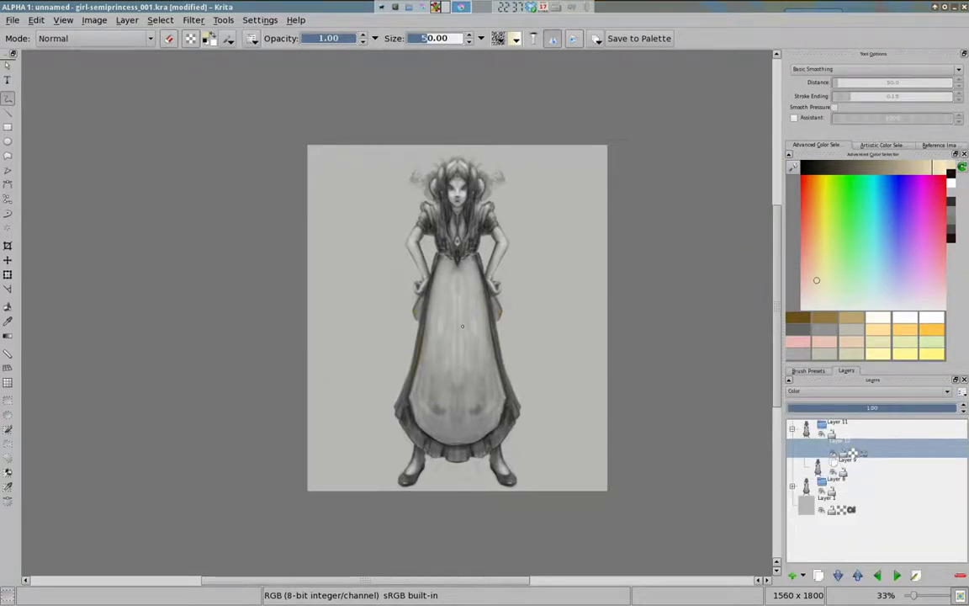
left_click(817, 293)
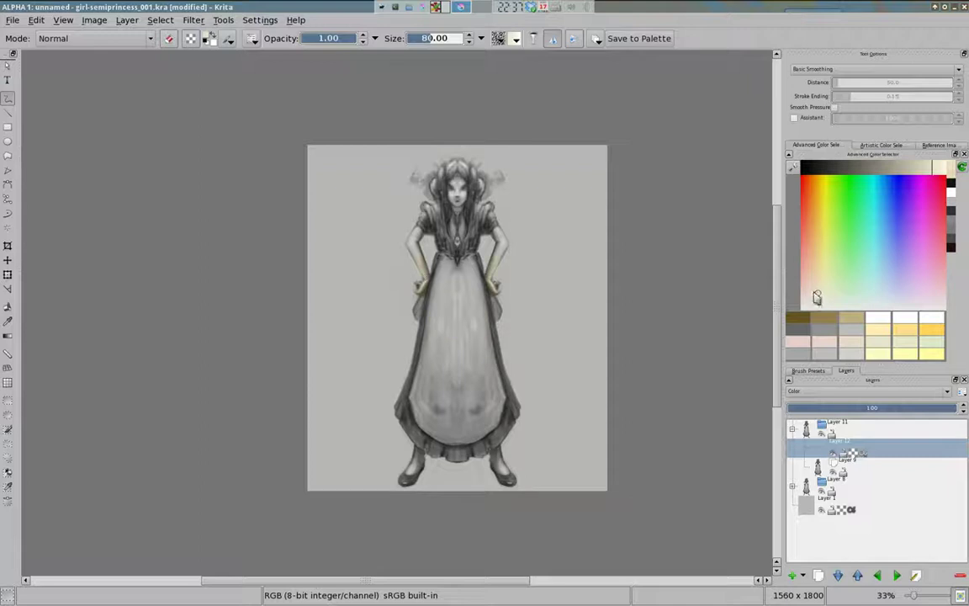
left_click(813, 292)
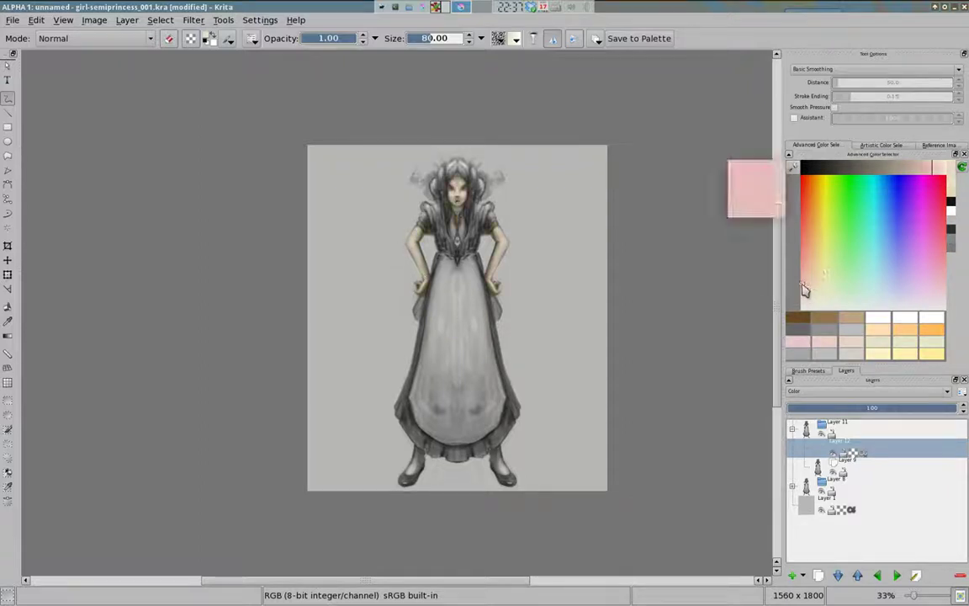
Paint the skin in greyish-orange and the dress hem, bodice and shoes in dark reds.
left_click_drag(925, 169, 868, 168)
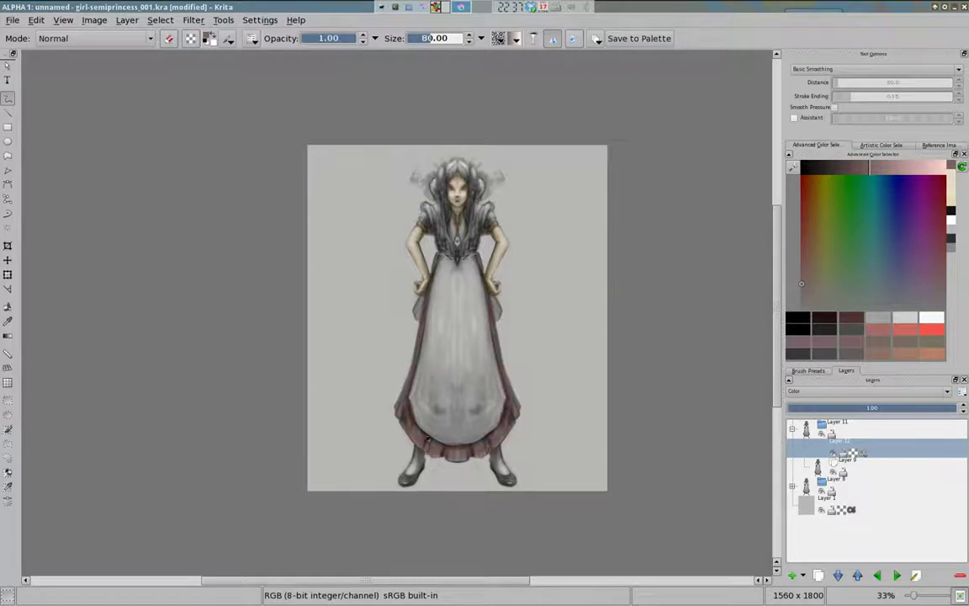
left_click(814, 292)
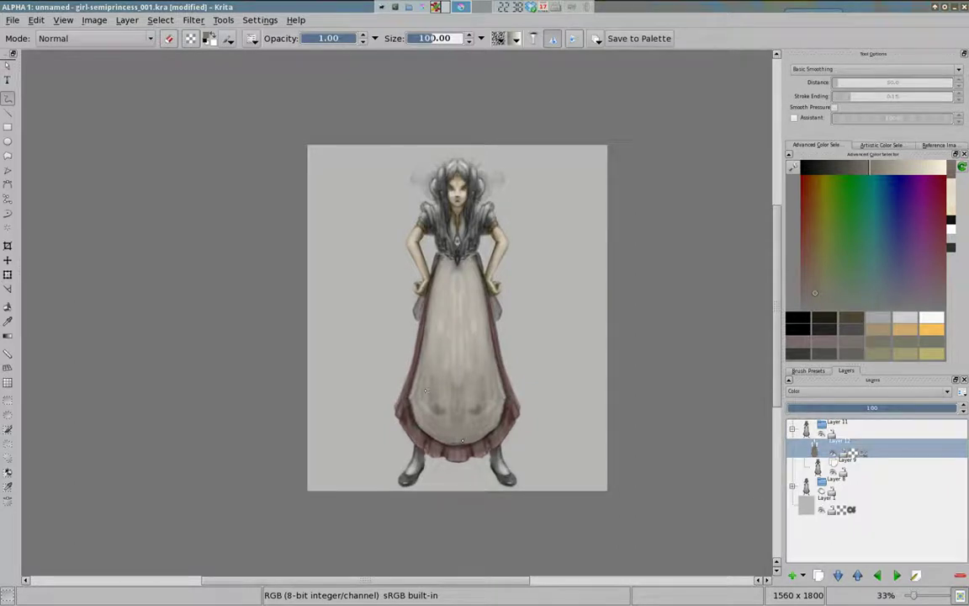
left_click(801, 278)
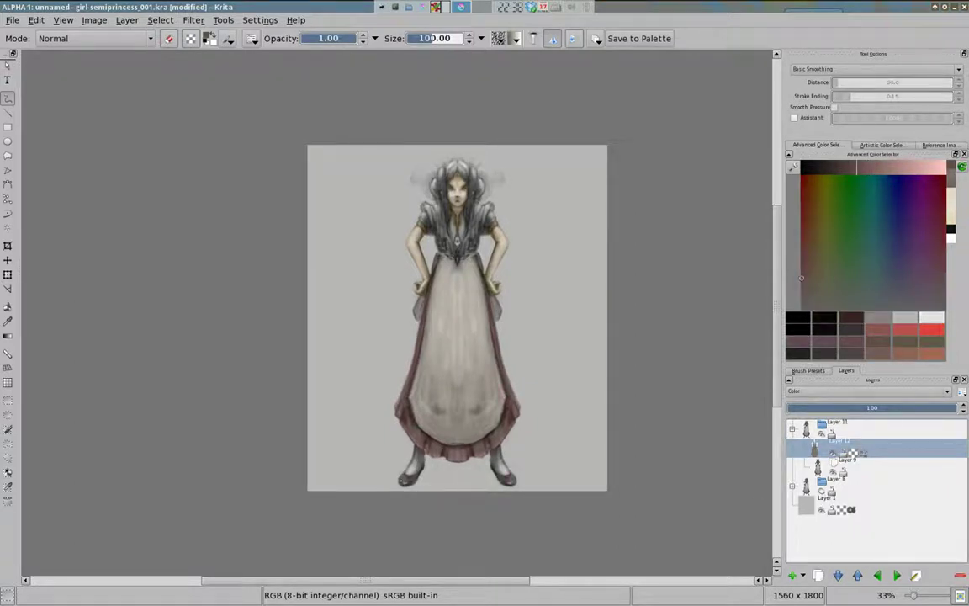
left_click(813, 289)
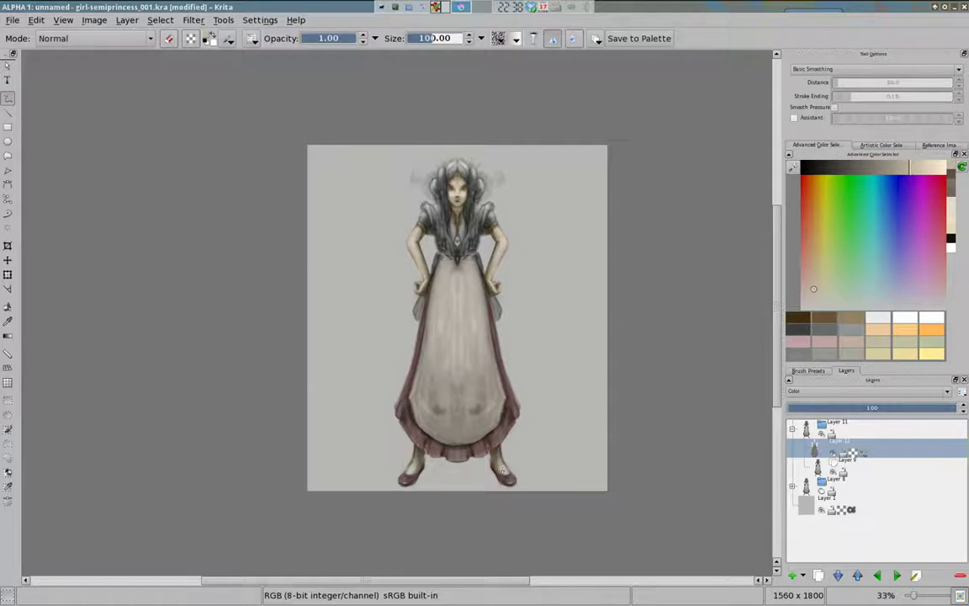
left_click(799, 296)
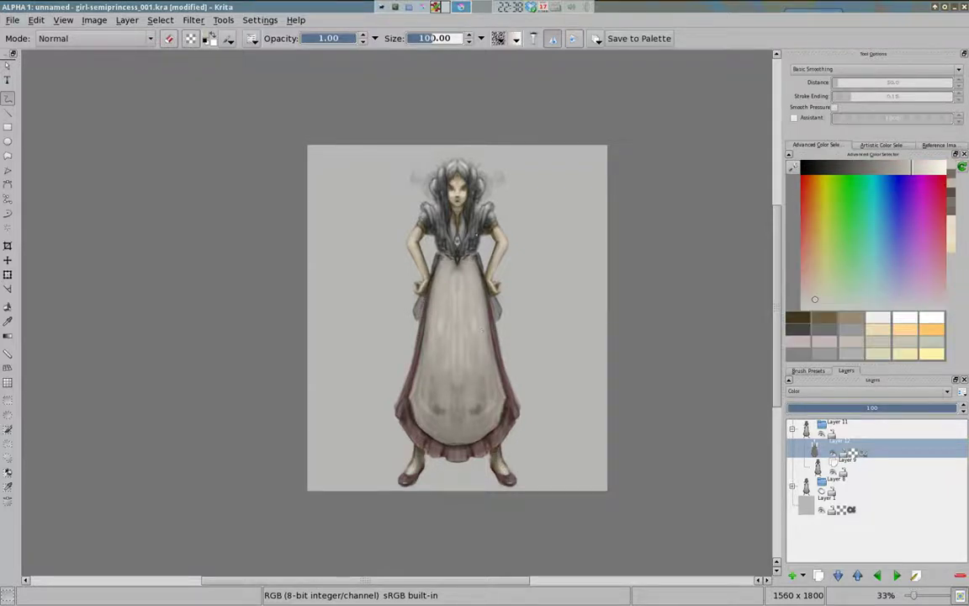
left_click(801, 269)
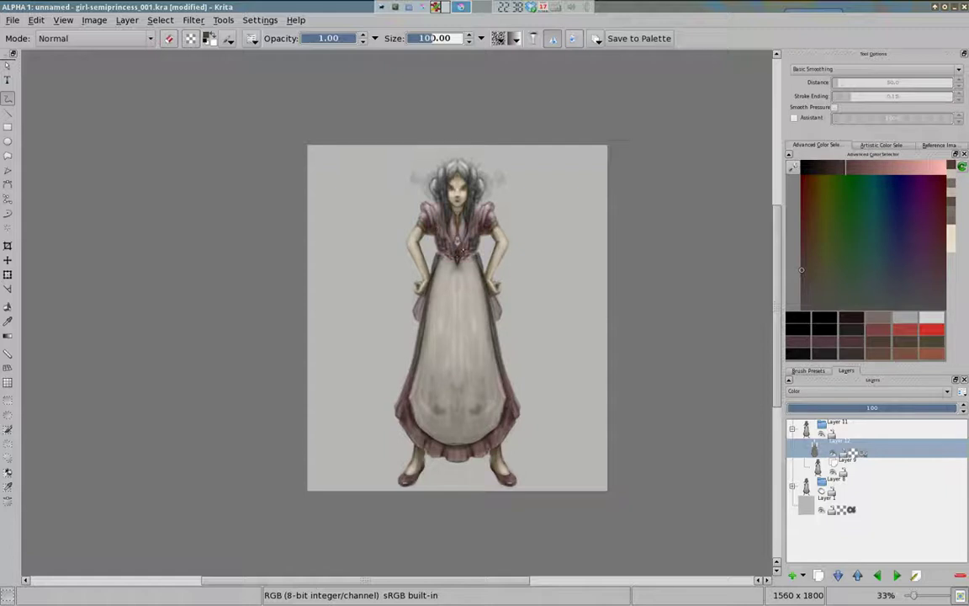
Tint the gown with greyer, low-saturation colours, adjusting the brush size as needed.
left_click(801, 308)
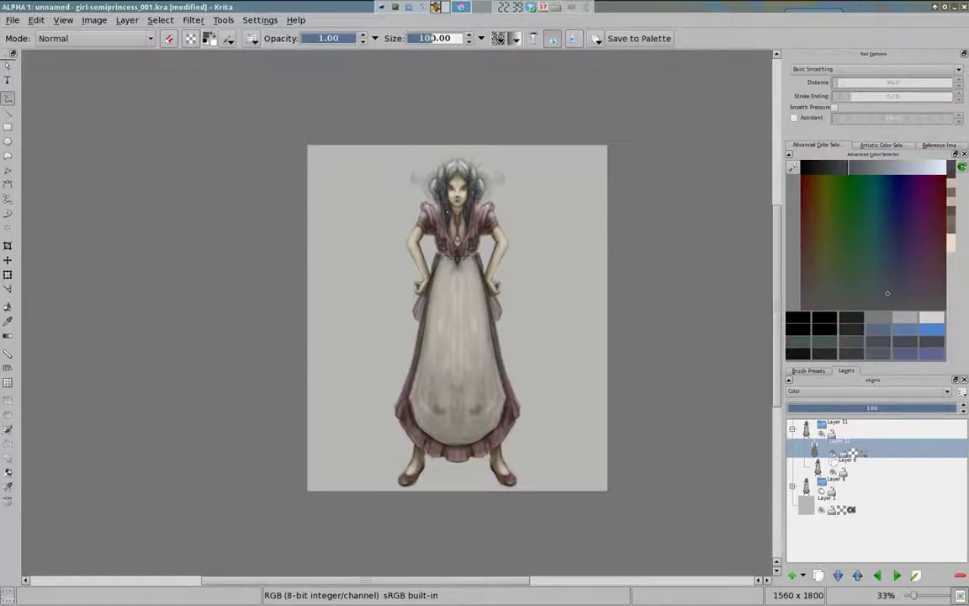
left_click(416, 162, "ctrl")
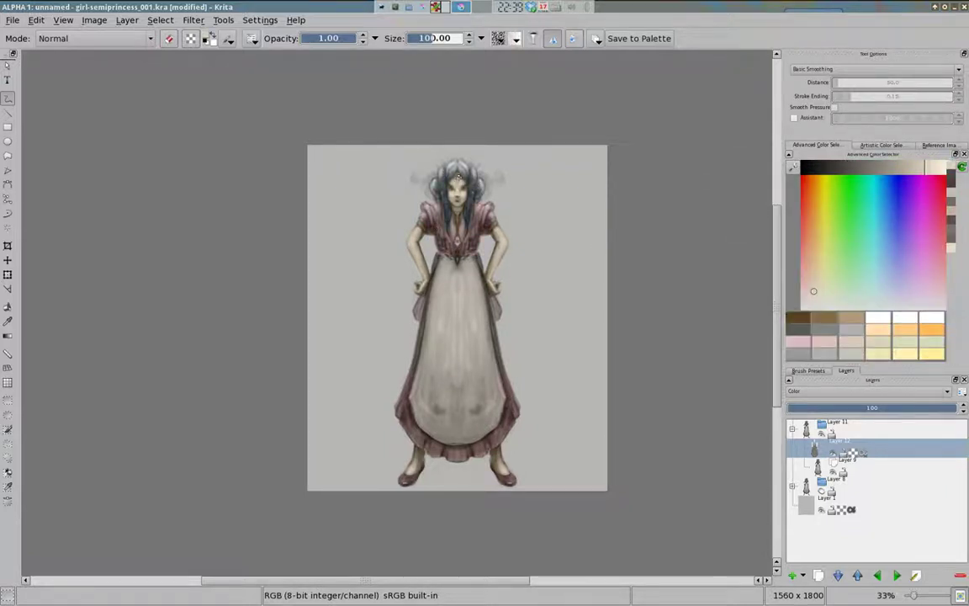
key("bracketleft")
key("bracketleft")
left_click(853, 284)
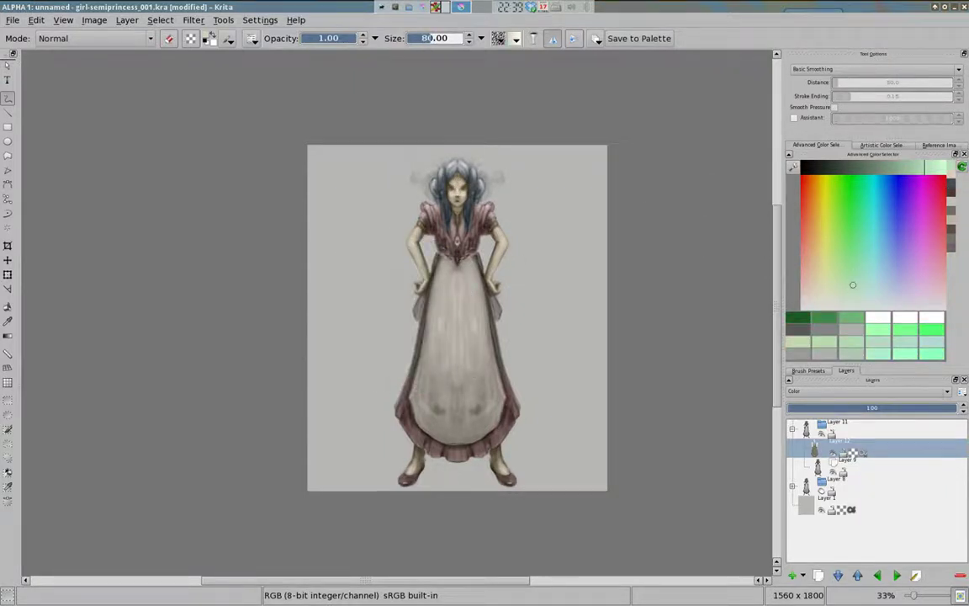
left_click(458, 369, "ctrl")
key("bracketright")
key("bracketright")
key("bracketright")
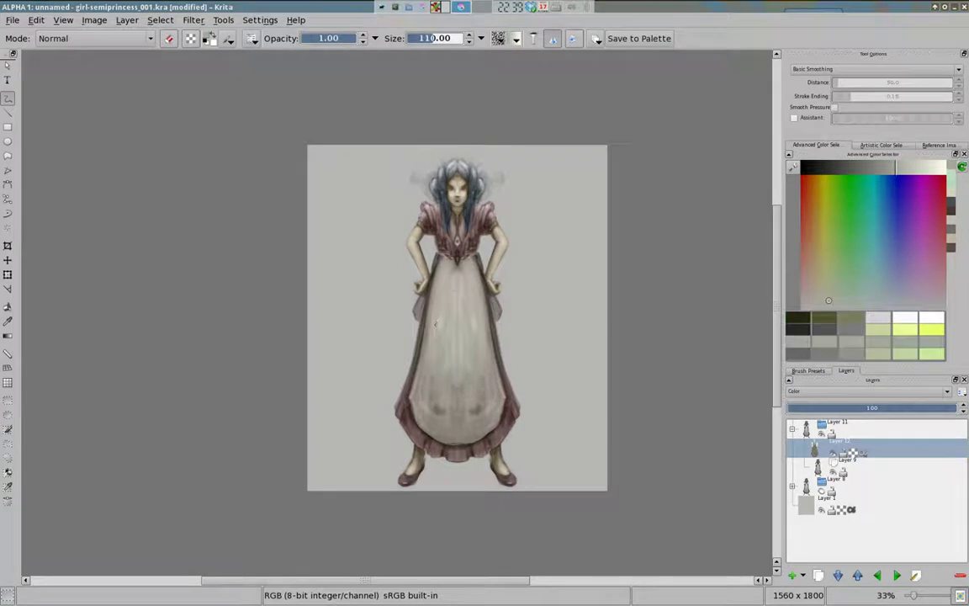
Sample the sleeve reds and the dress's olive tone, dab them onto the skirt, and zoom in.
left_click(459, 336, "ctrl")
left_click(505, 418, "ctrl")
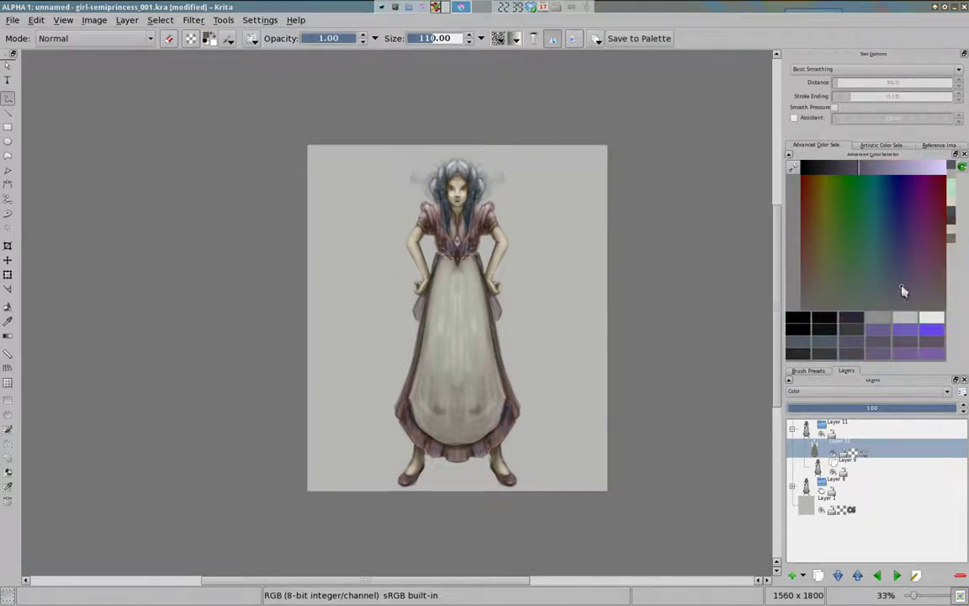
left_click(440, 216, "ctrl")
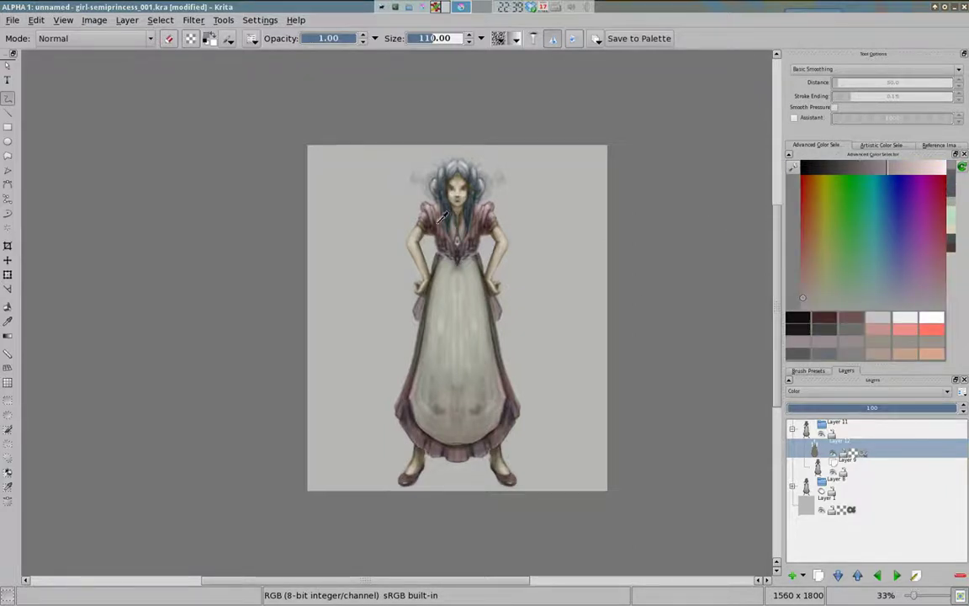
left_click(492, 226, "ctrl")
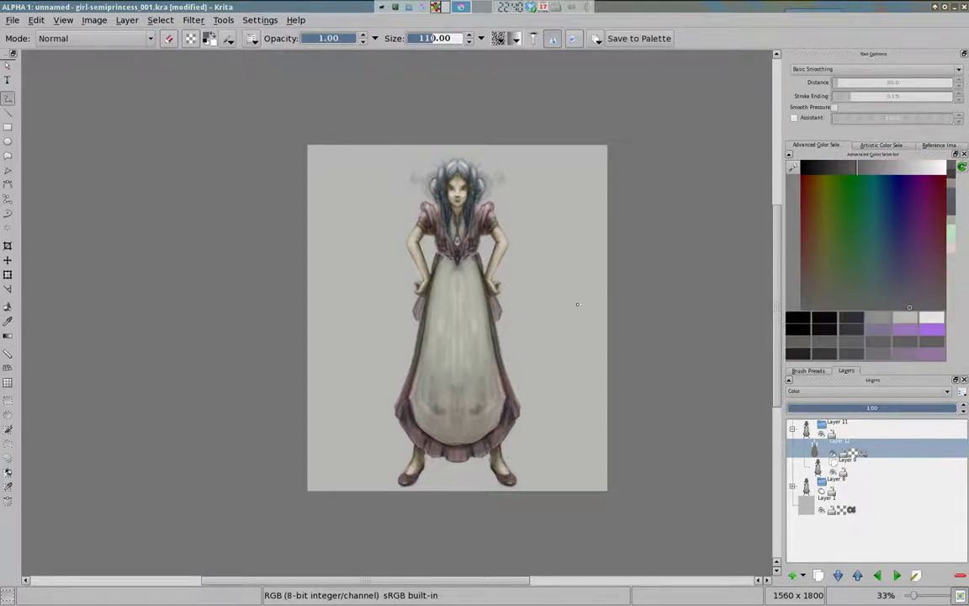
left_click(502, 398, "ctrl")
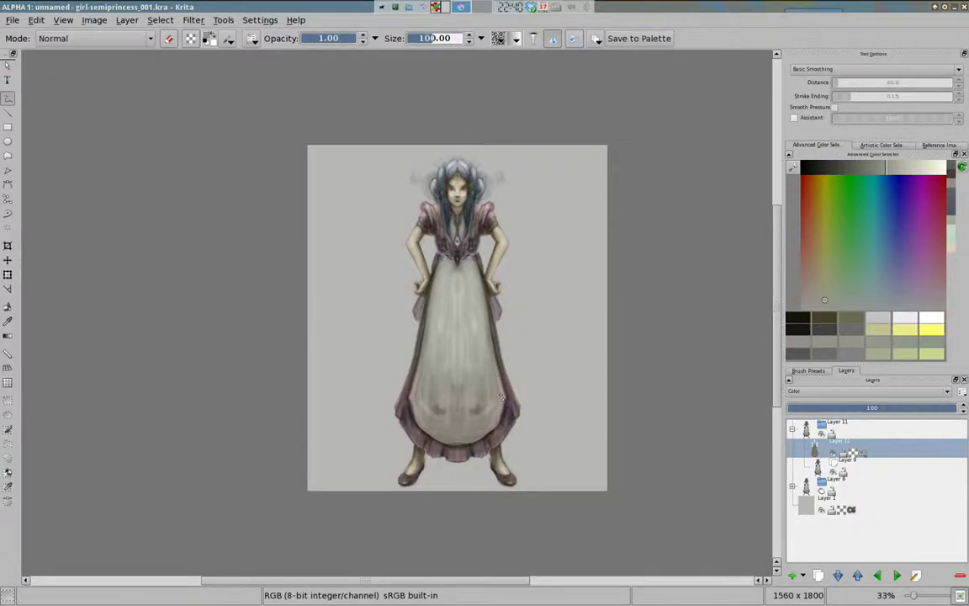
left_click(501, 398)
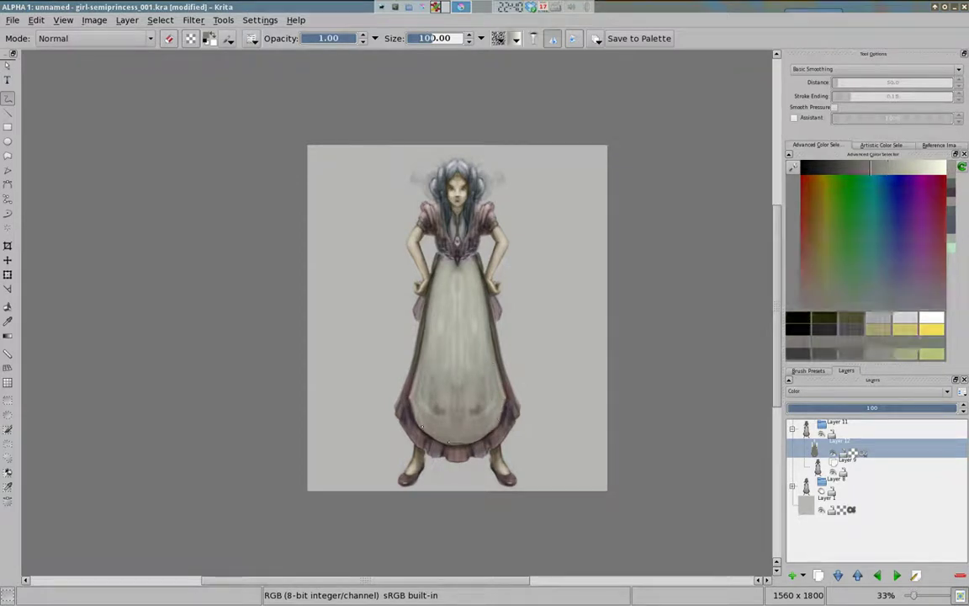
key("plus")
Sample the bodice's dark pink and the face's pale skin tone, then pick from recent colours.
left_click_drag(524, 165, 472, 155)
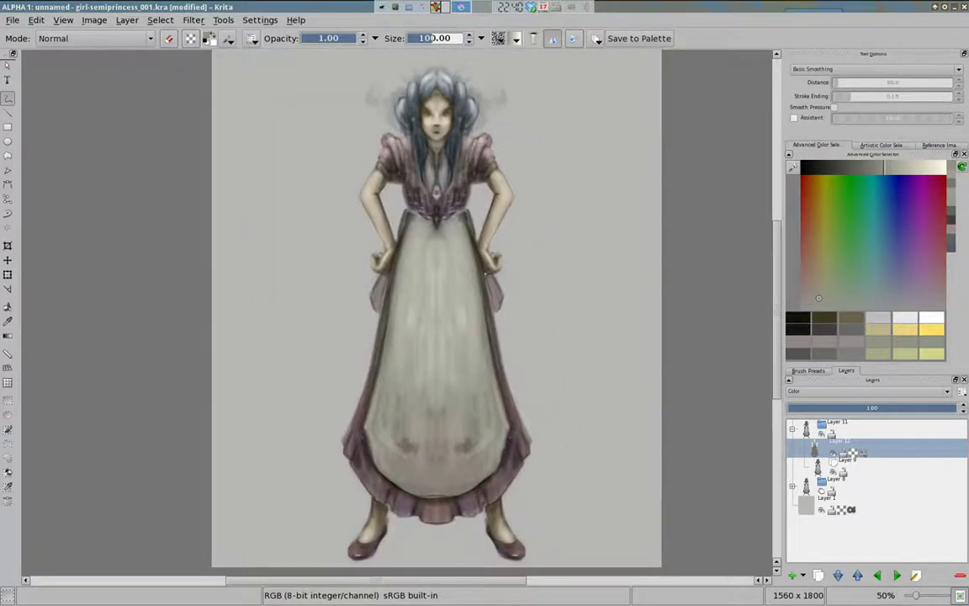
left_click(436, 194, "ctrl")
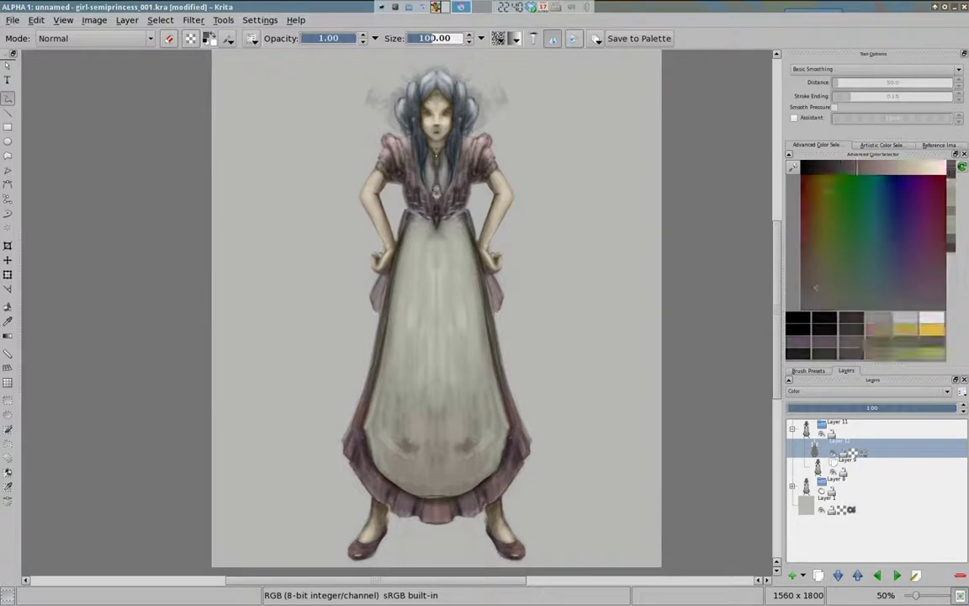
left_click(437, 93, "ctrl")
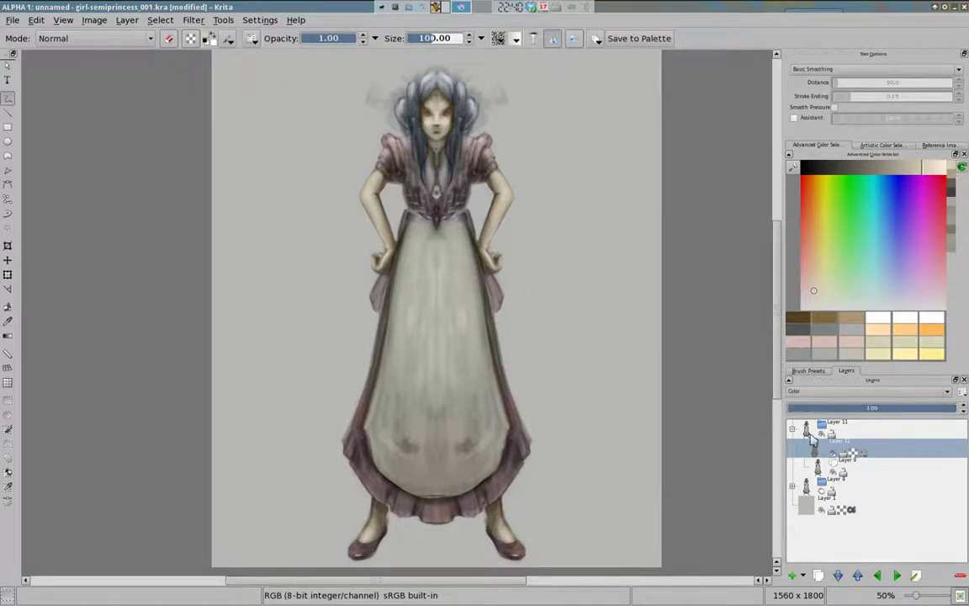
right_click(395, 319)
left_click(458, 332)
Add a new Multiply layer with brush opacity 0.66 and a smaller brush size.
left_click(805, 285)
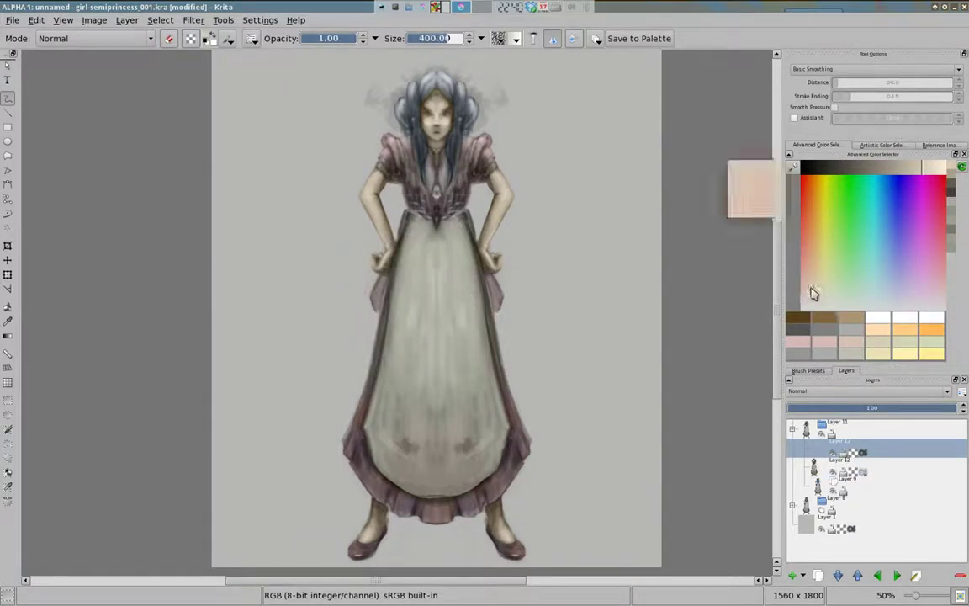
left_click(866, 390)
left_click(757, 437)
left_click_drag(328, 38, 301, 38)
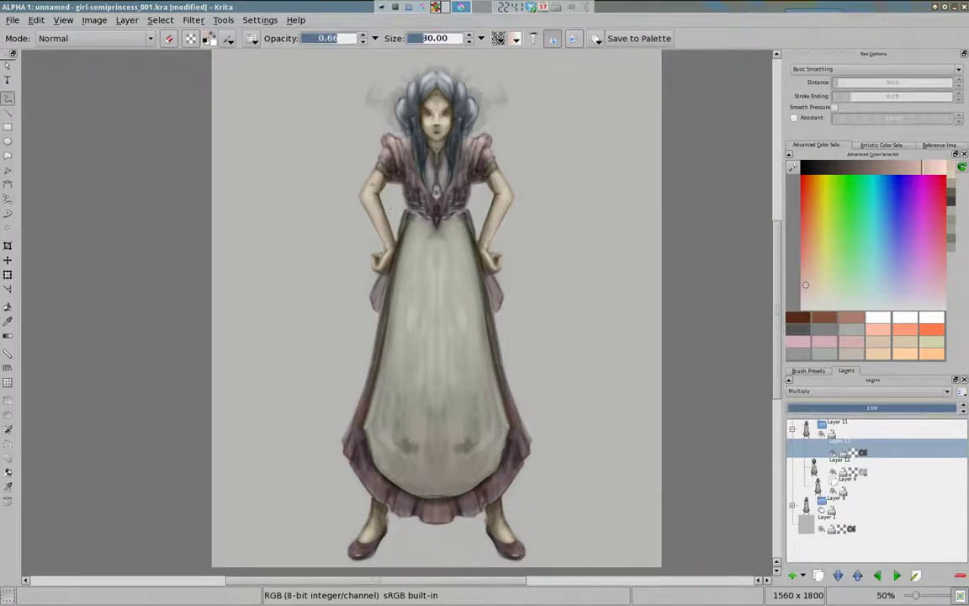
Paint warm salmon skin tones on the face, erasing where needed, then load a light blue-violet.
left_click(427, 131, "ctrl")
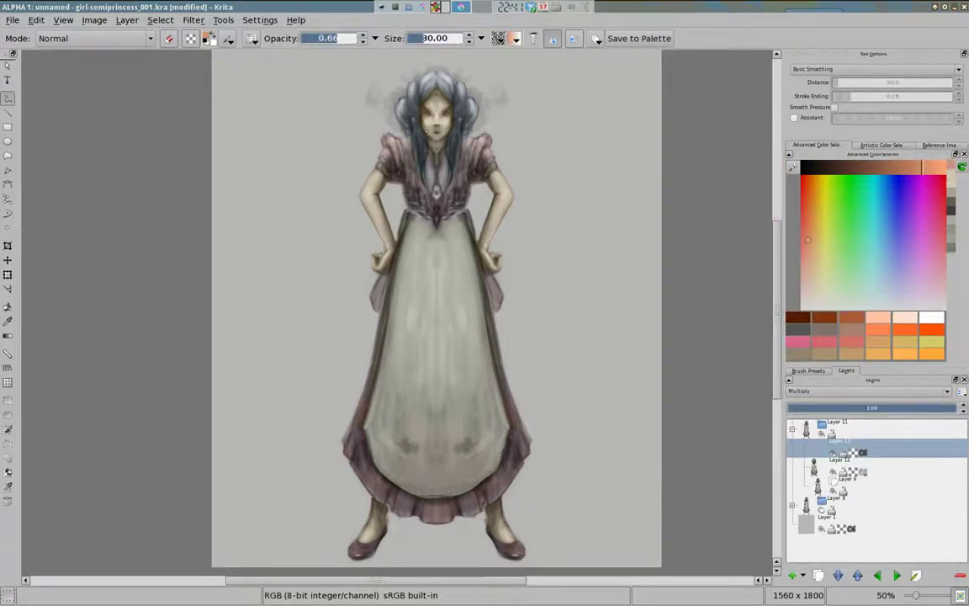
left_click(852, 168)
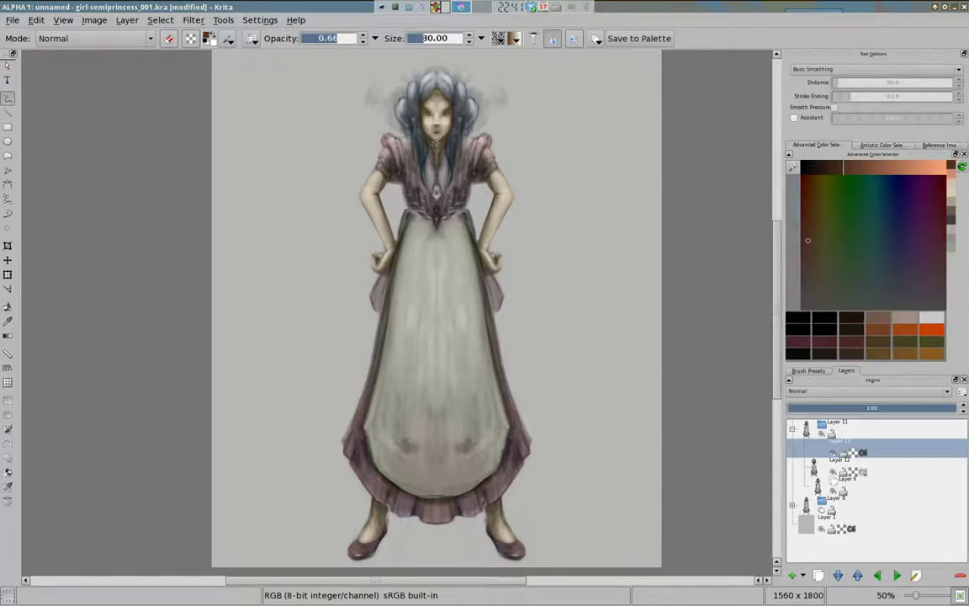
left_click(454, 170, "ctrl")
left_click(425, 131, "ctrl")
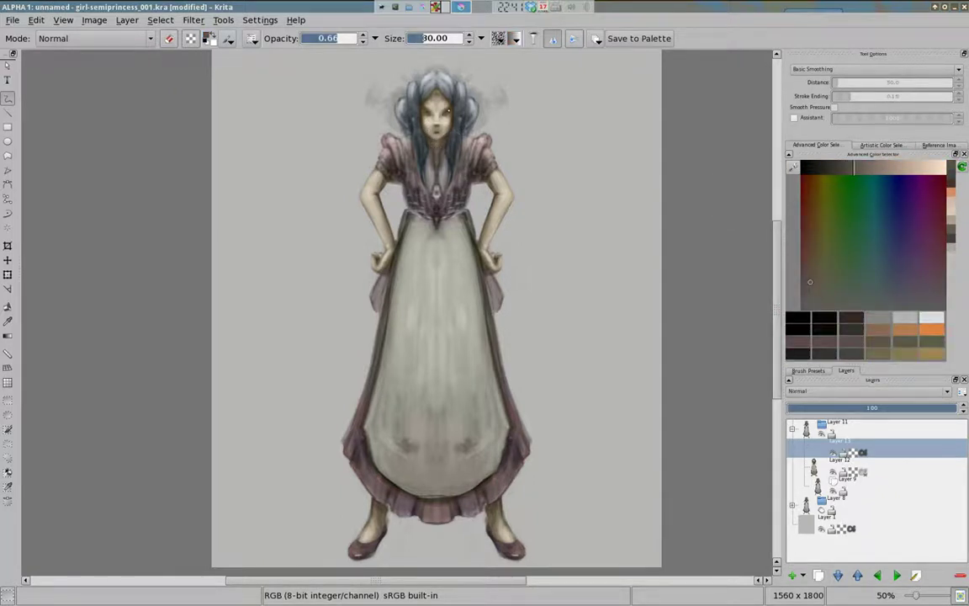
key("e")
left_click(435, 125, "ctrl")
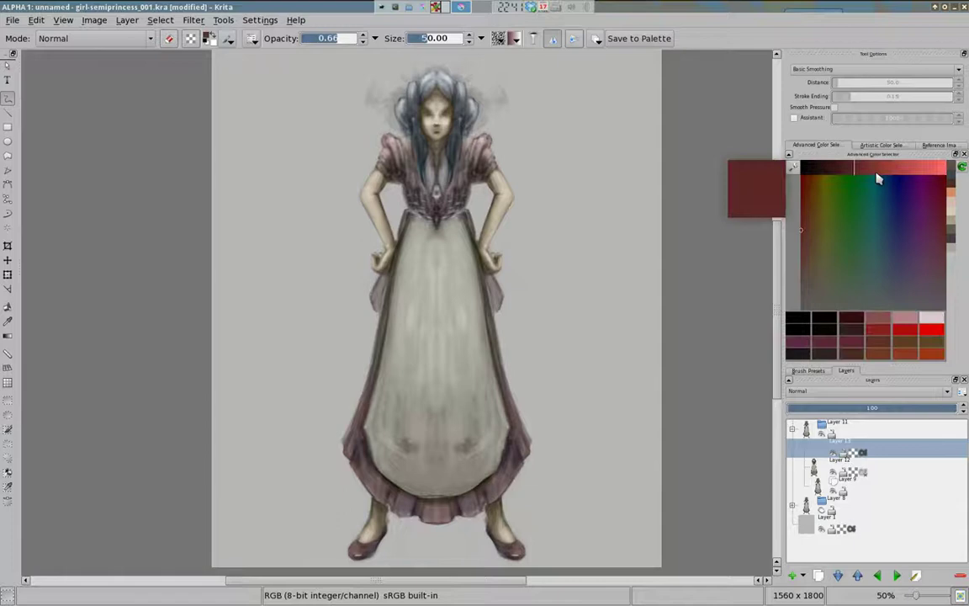
left_click(439, 128, "ctrl")
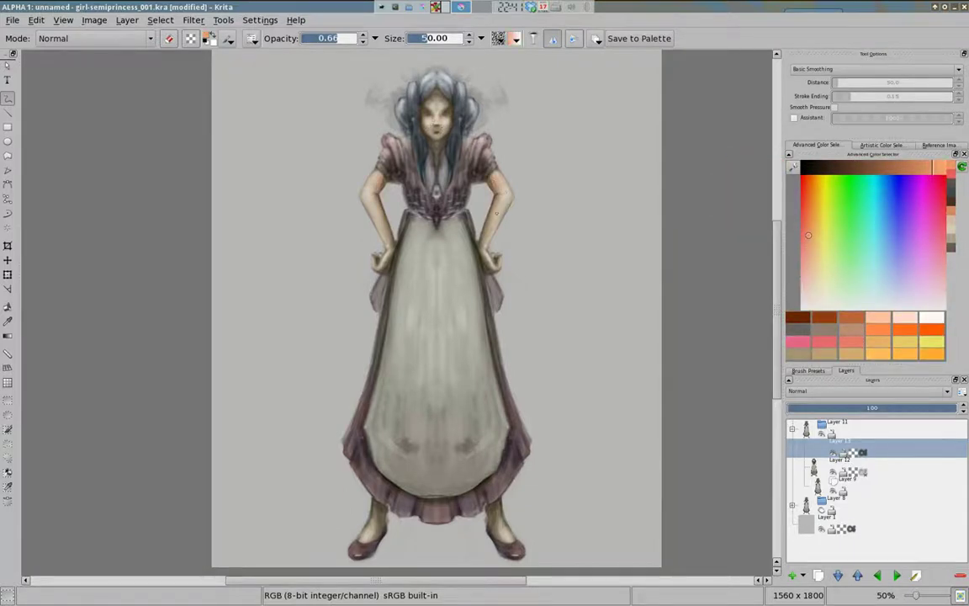
left_click(806, 267)
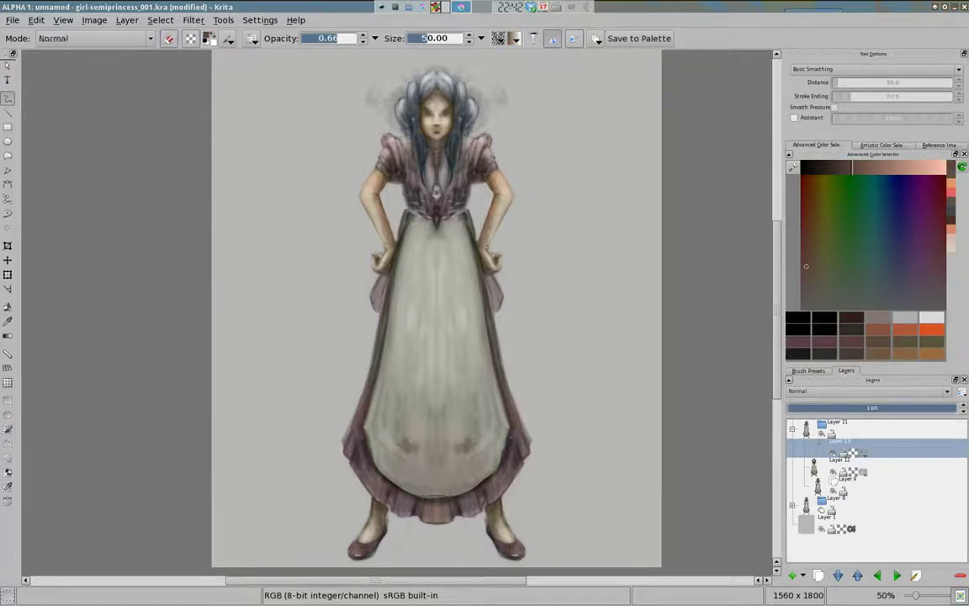
left_click_drag(909, 293, 869, 289)
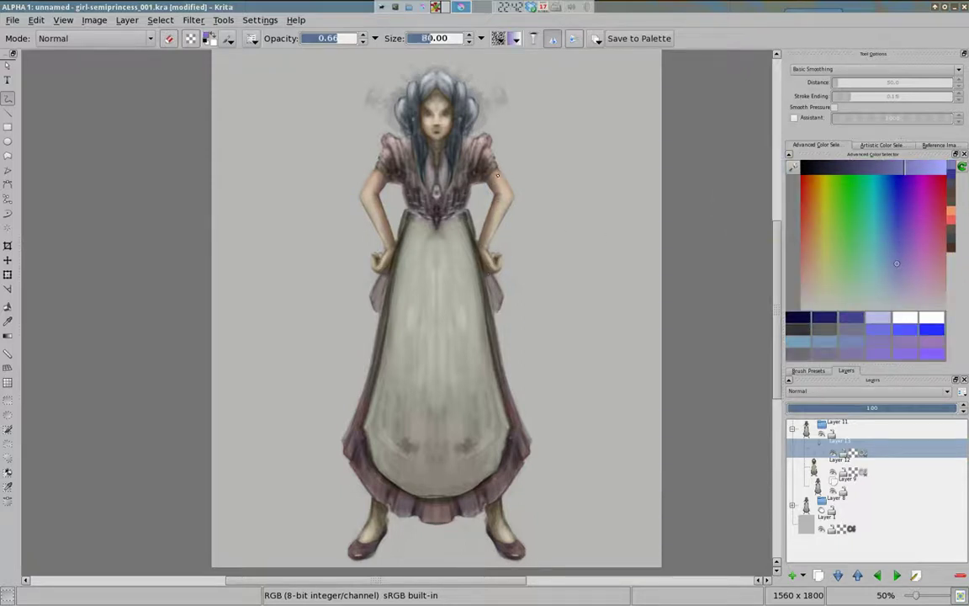
Set the layer to Multiply and paint the arms with salmon and saturated oranges.
left_click(807, 240)
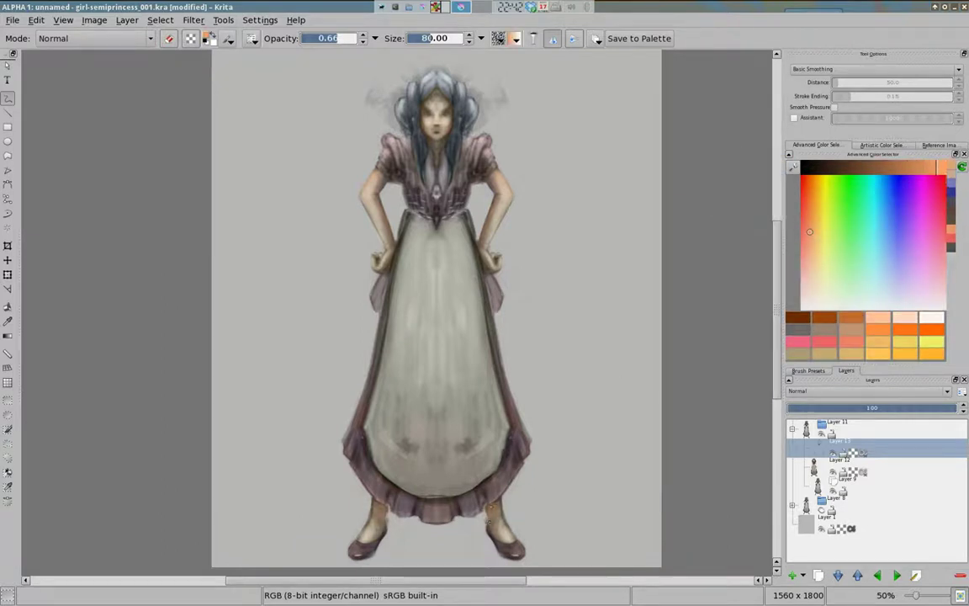
left_click(828, 392)
left_click(799, 468)
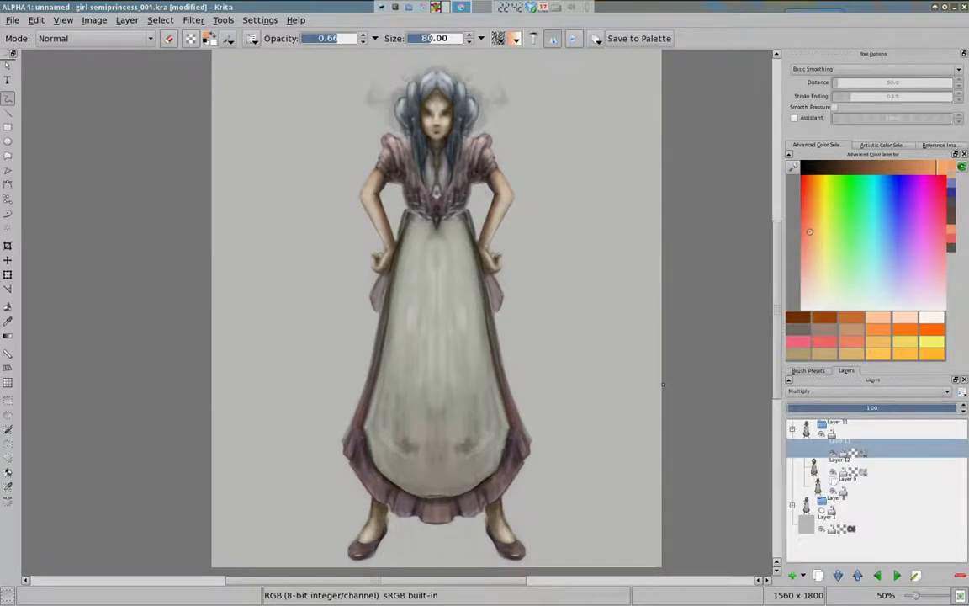
left_click(807, 194)
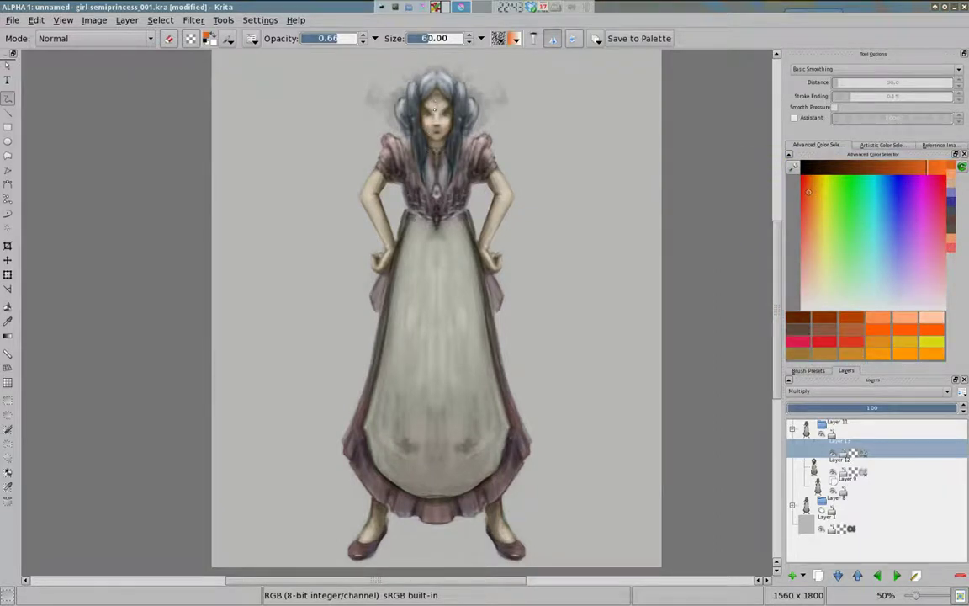
left_click(810, 250)
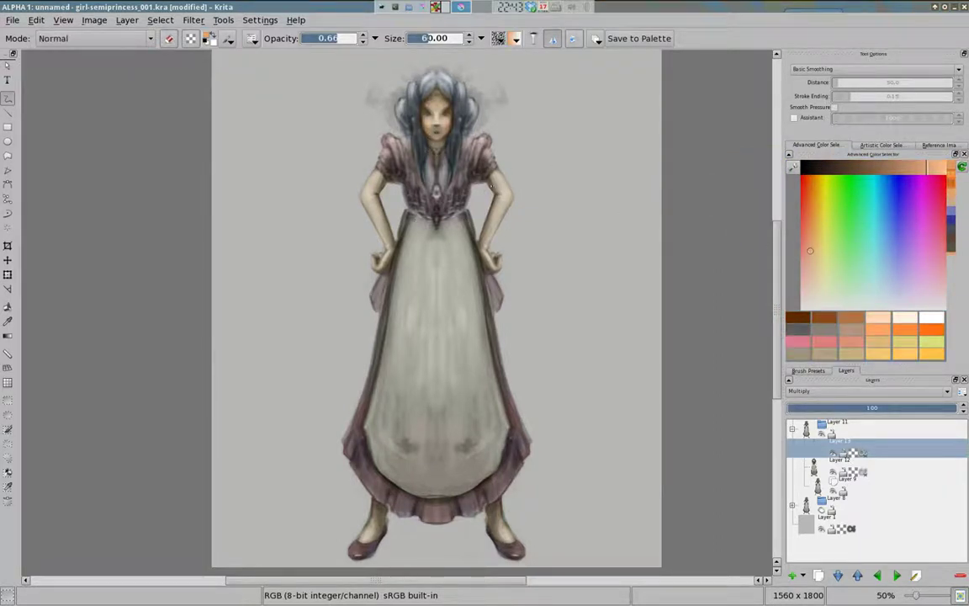
Tint with pale blue-grey, then paint using orange, peach and greyish tones from recent colours.
key("e")
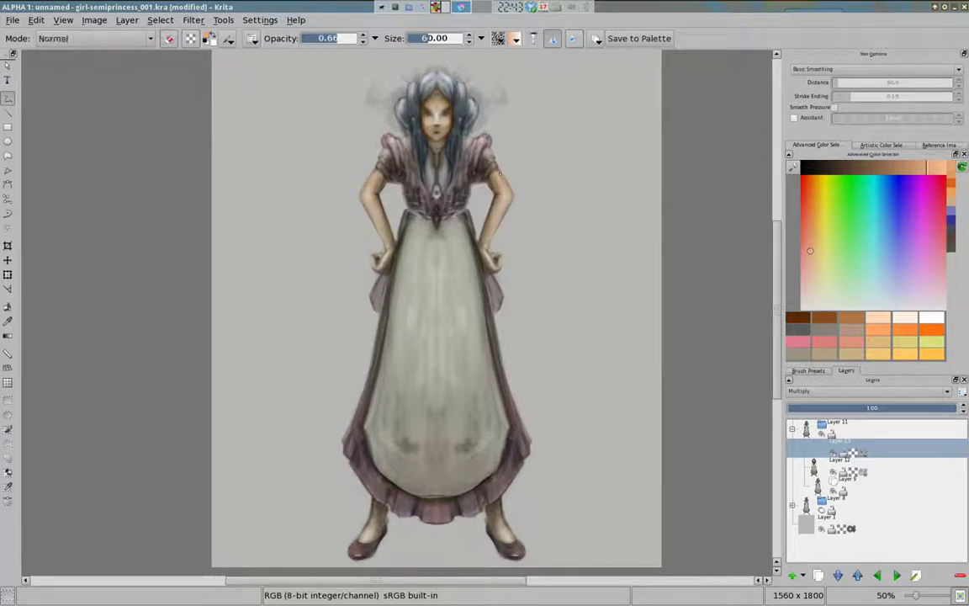
left_click(803, 240)
left_click(883, 284)
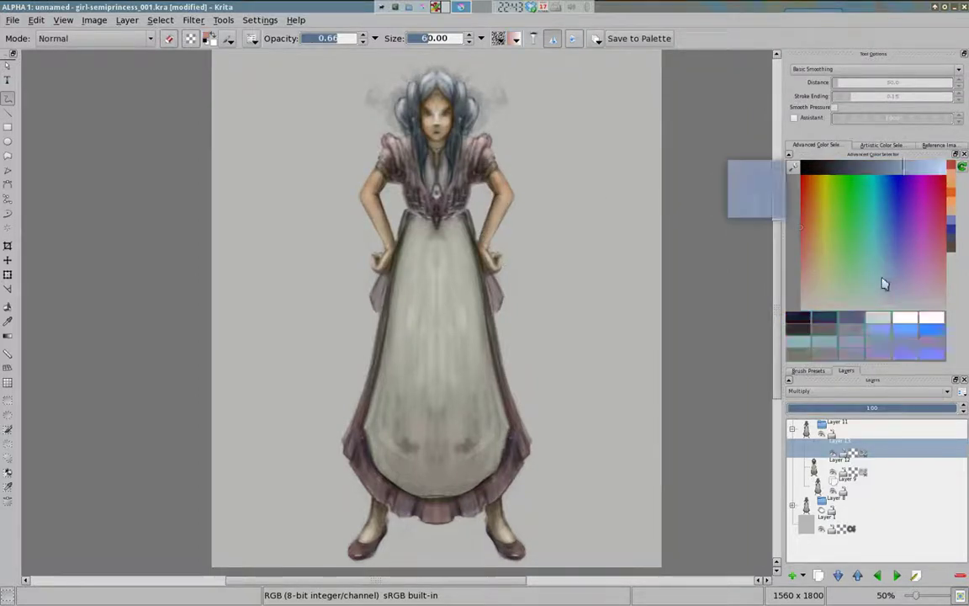
left_click_drag(883, 284, 888, 275)
key("e")
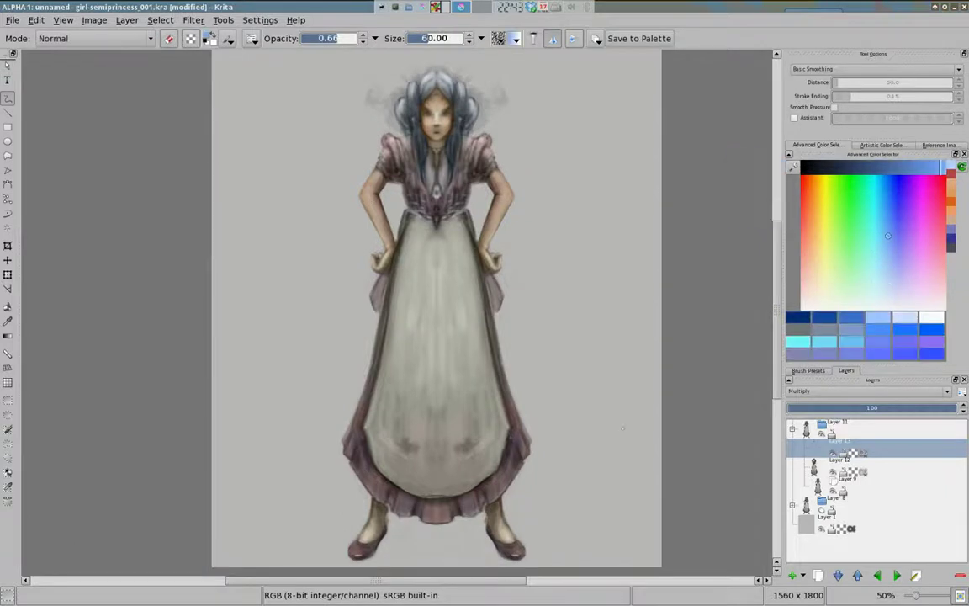
key("h")
left_click(443, 275)
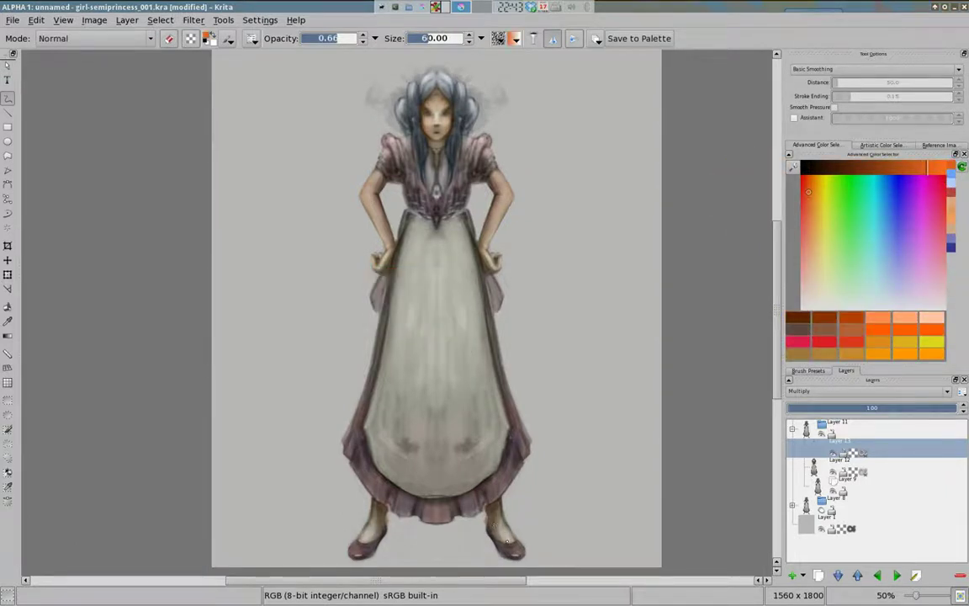
key("h")
left_click(498, 503)
key("h")
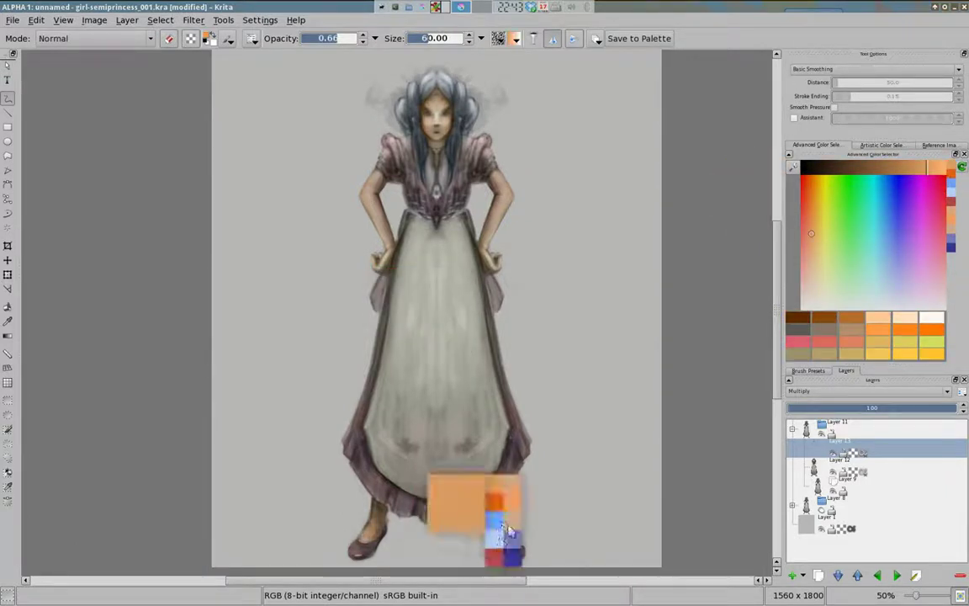
left_click(507, 536)
Darken the dress's lower hem with dark red and dark blue, then brighten the red.
key("e")
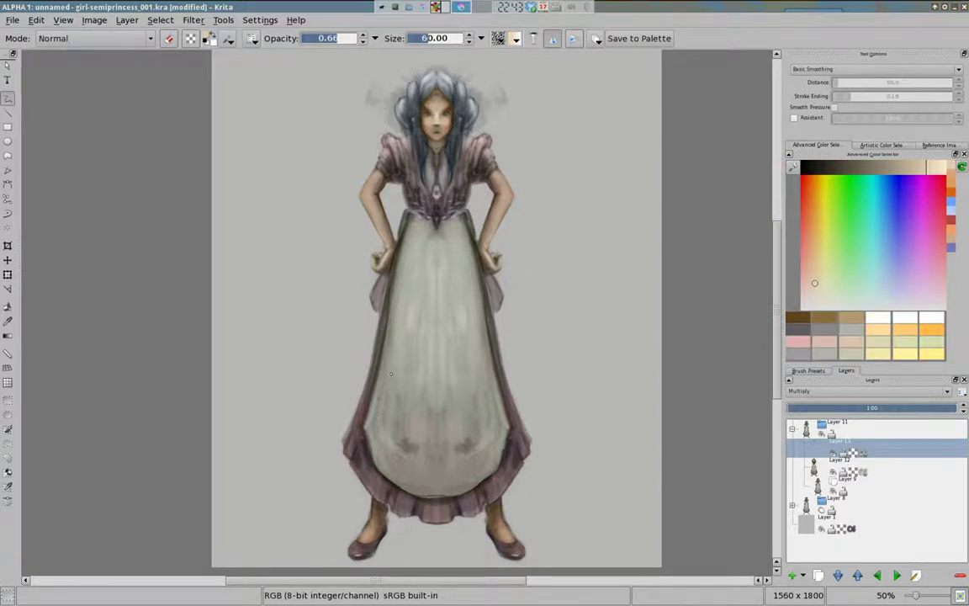
left_click(803, 222)
left_click(866, 168)
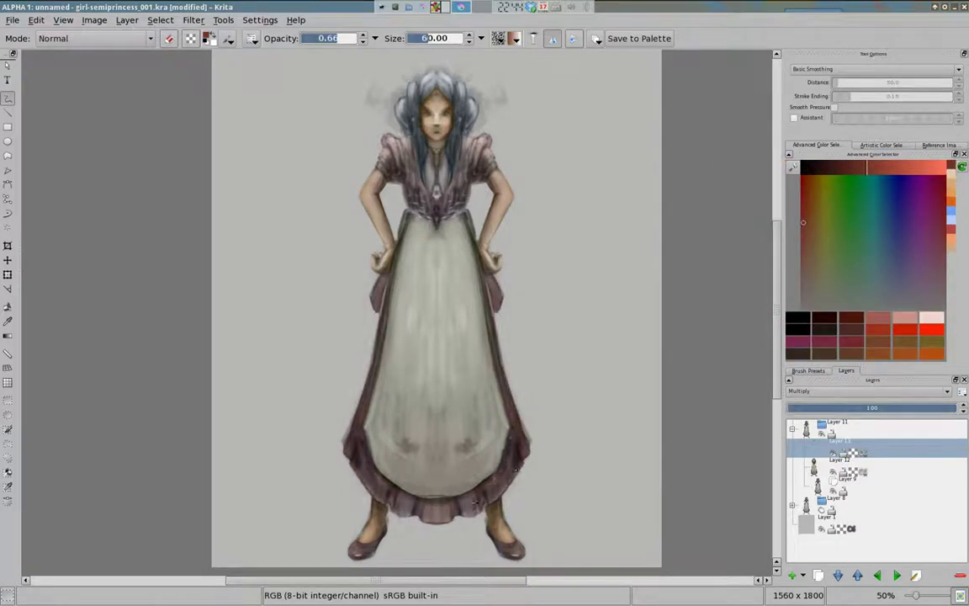
left_click(897, 246)
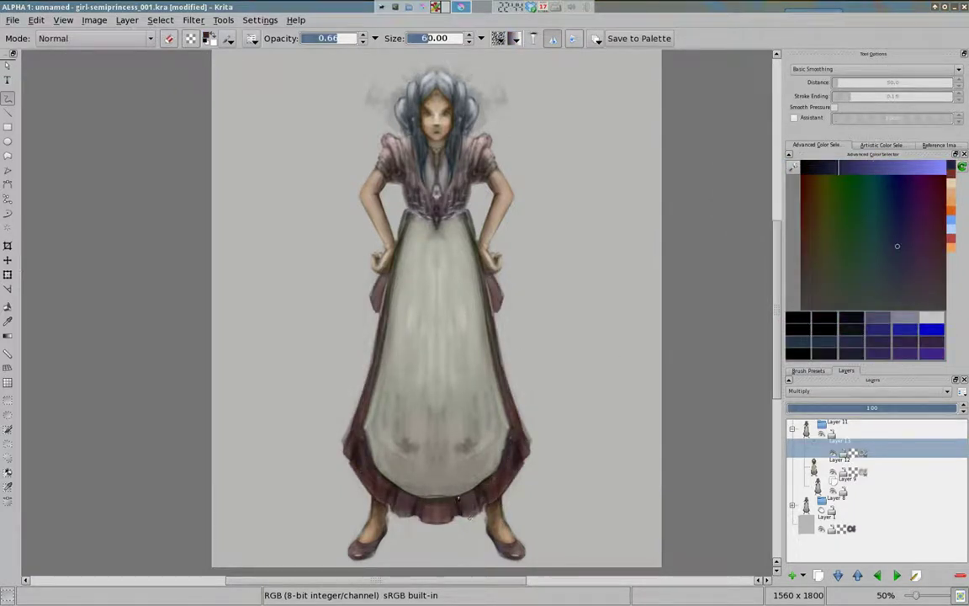
left_click_drag(459, 498, 486, 505)
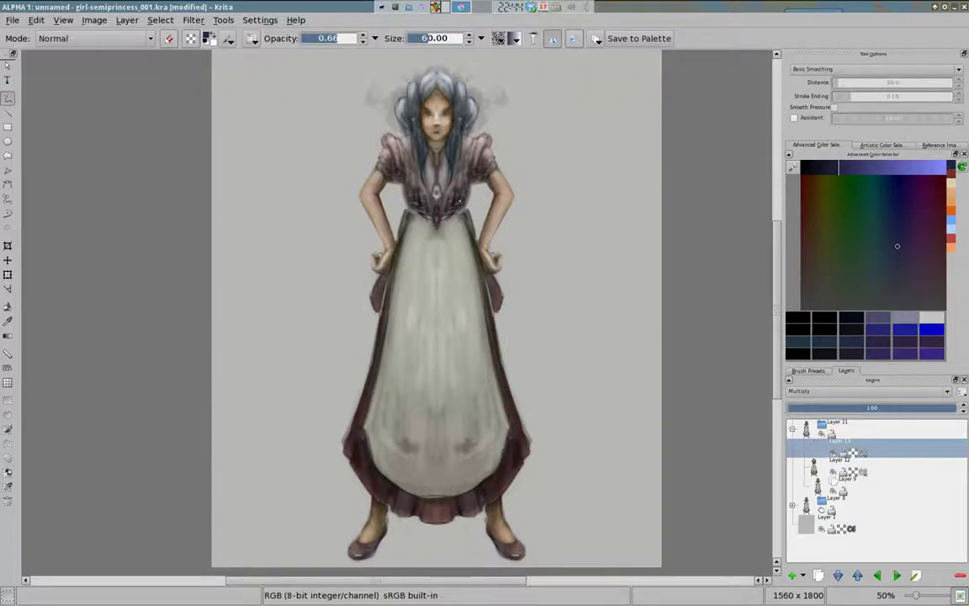
left_click(848, 169)
left_click(801, 223)
left_click(893, 168)
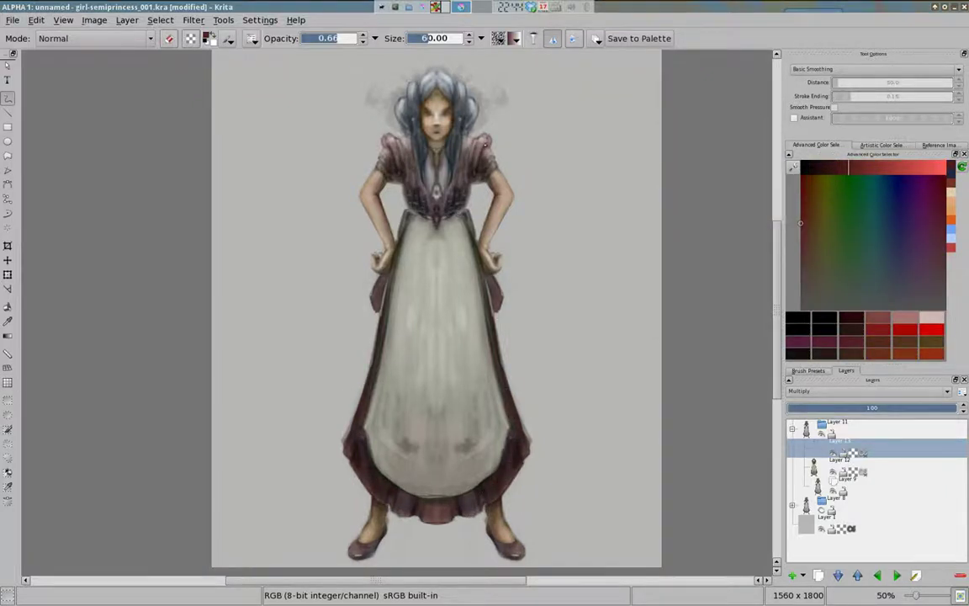
Paint red over the shoulders and sleeves, trying orange, blue and bright red colours.
left_click_drag(492, 143, 400, 156)
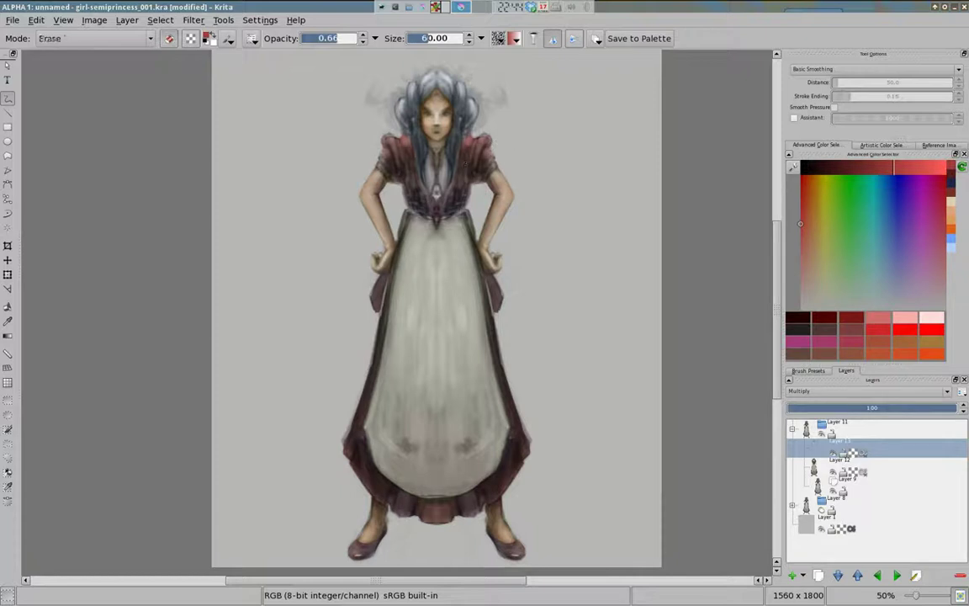
left_click(814, 226)
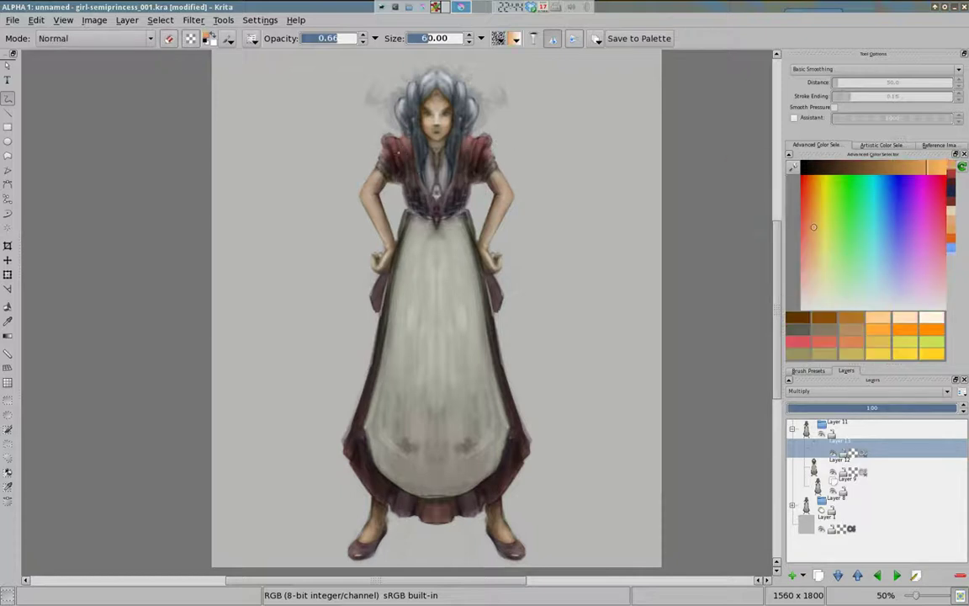
mouse_move(829, 265)
left_mouse_down()
mouse_move(820, 275)
mouse_move(900, 190)
mouse_move(891, 259)
left_mouse_up()
left_click(393, 156, "ctrl")
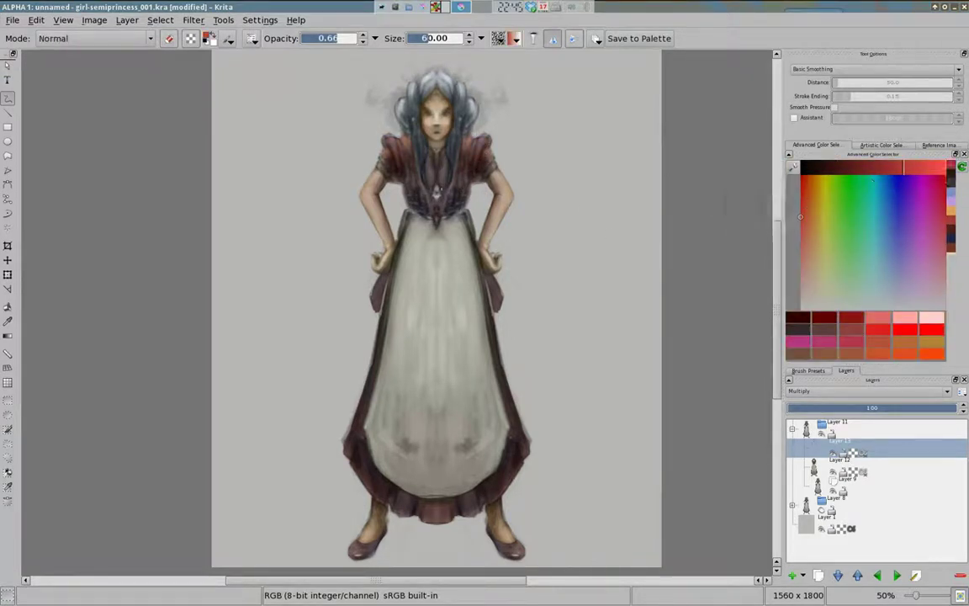
With the eraser toggled off, paint a darker red along the dress hem and shoes.
key("e")
key("e")
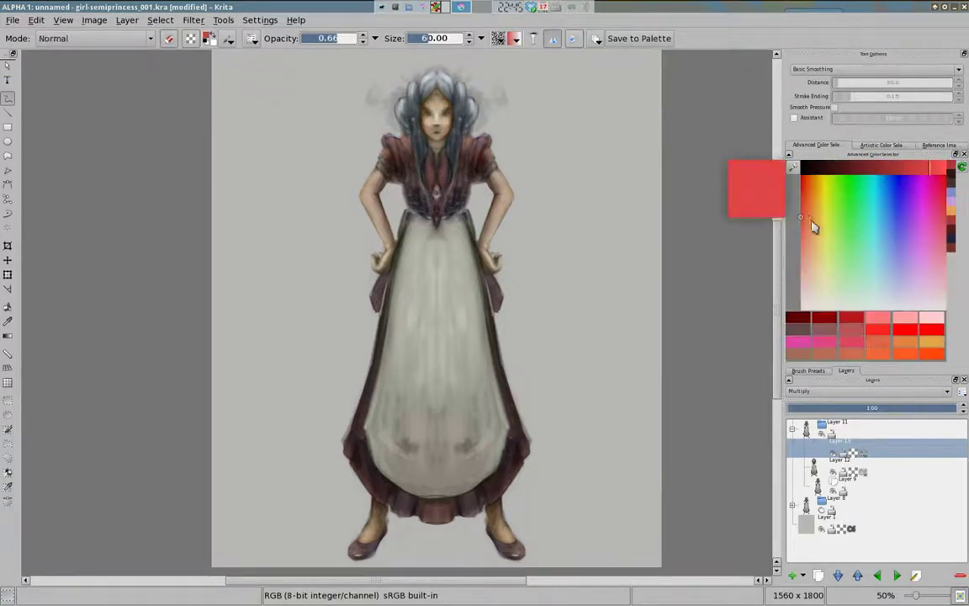
left_click(800, 197)
left_click(868, 168)
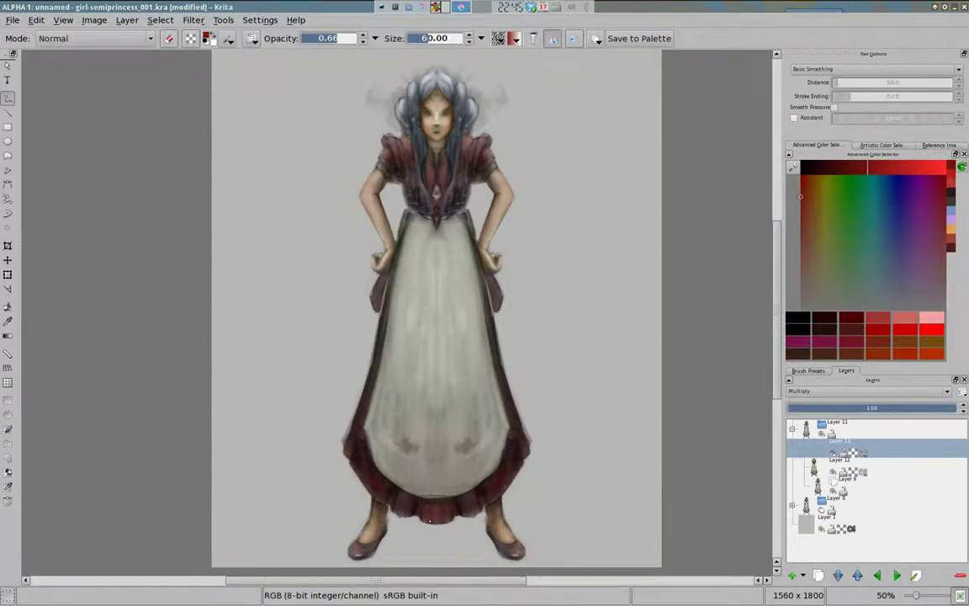
left_click_drag(429, 520, 425, 507)
left_click(506, 199, "ctrl")
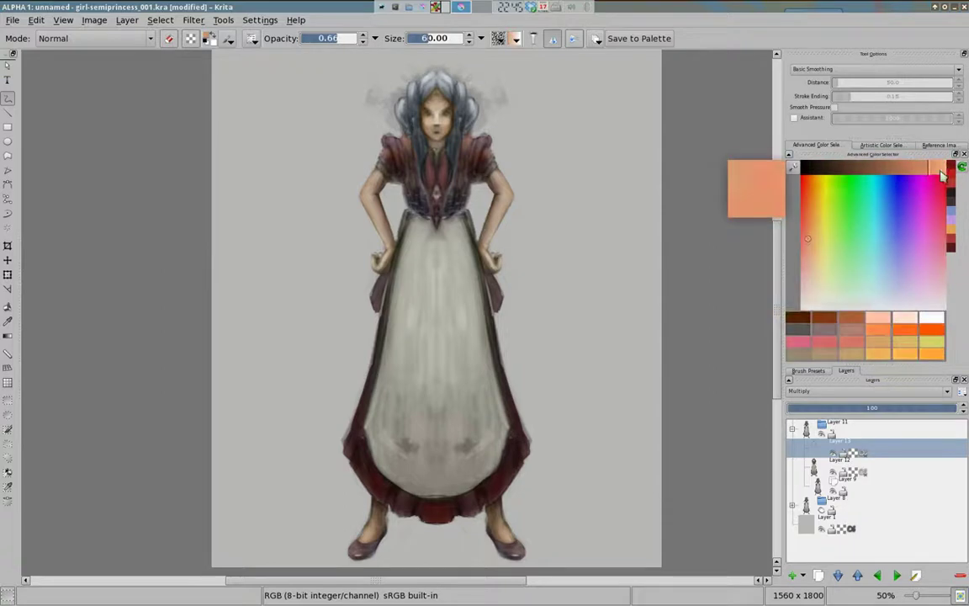
left_click(510, 539, "ctrl")
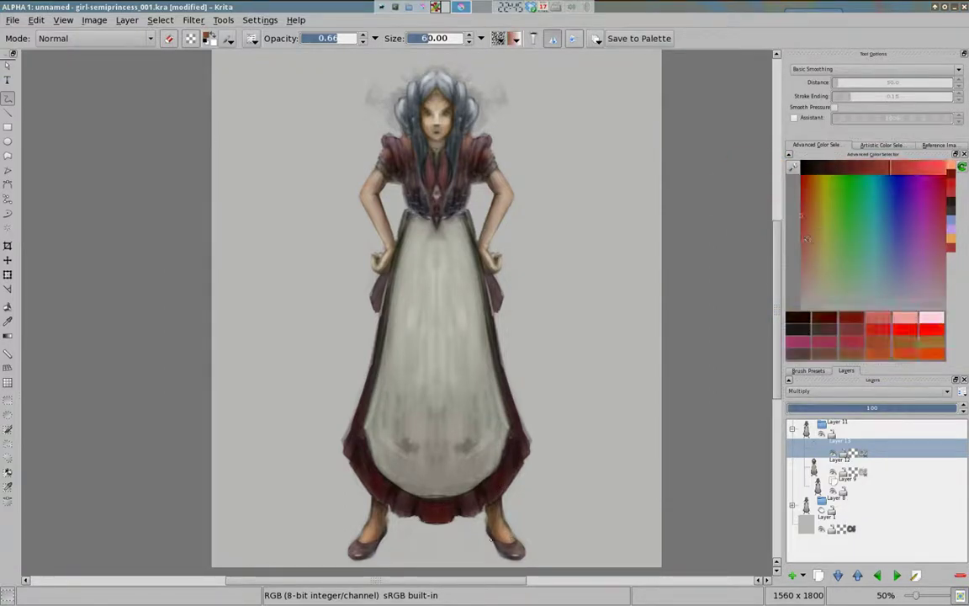
Switch to a smaller full-opacity brush and paint new shades of red on the dress.
right_click(358, 282)
left_click(393, 235)
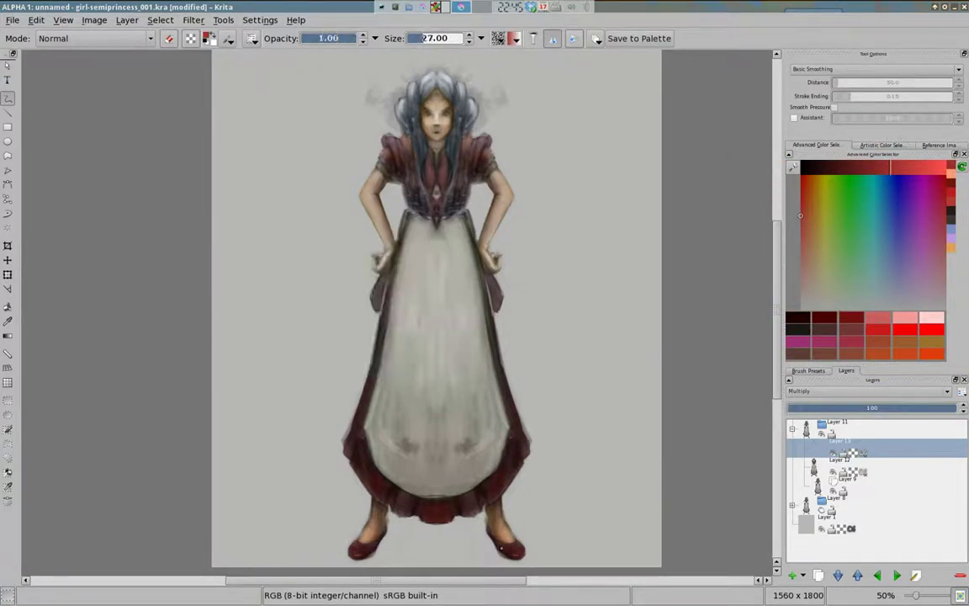
left_click_drag(839, 186, 829, 238)
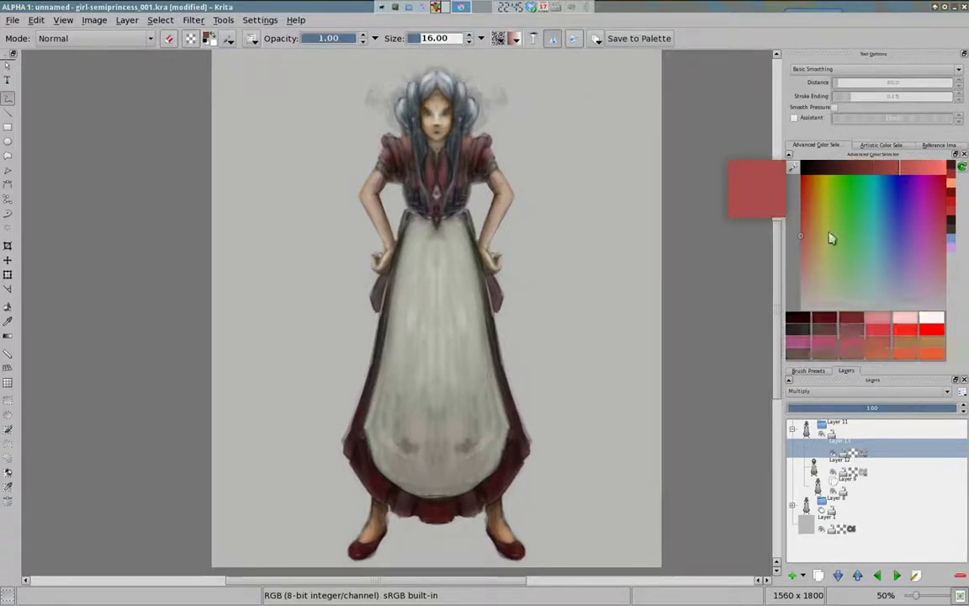
left_click(715, 200)
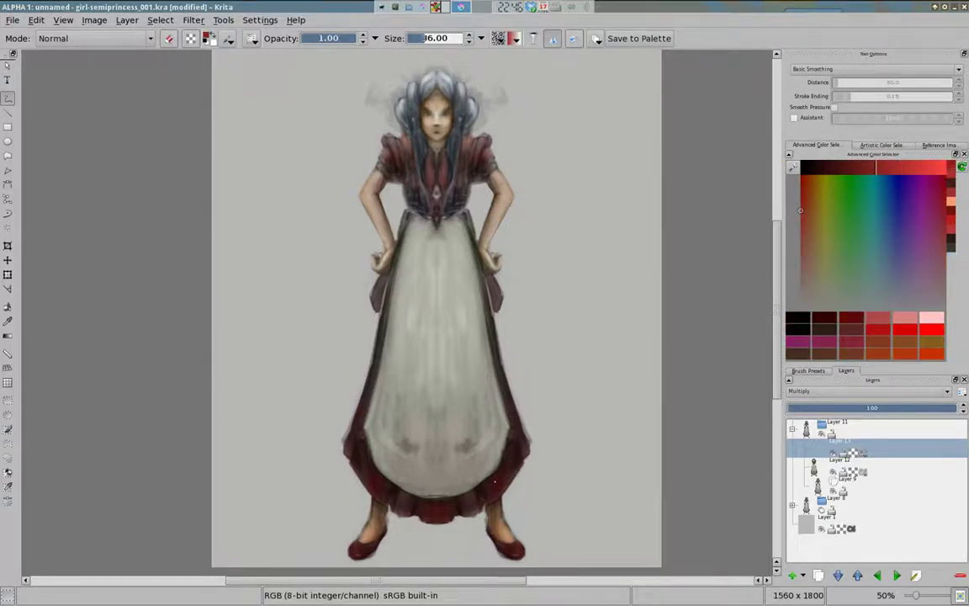
left_click_drag(490, 485, 503, 478)
key("i")
left_click_drag(847, 216, 832, 271)
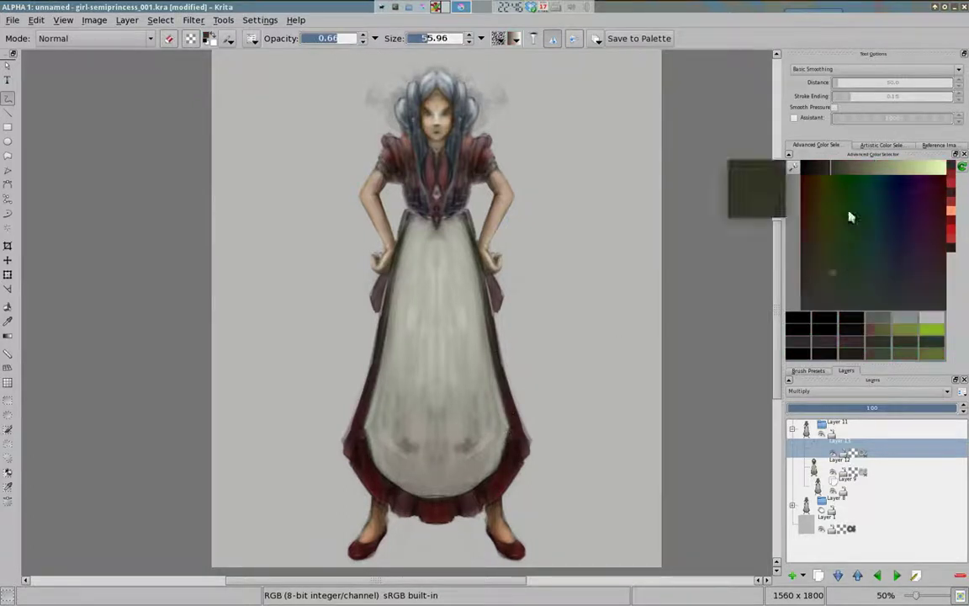
left_click(400, 496, "ctrl")
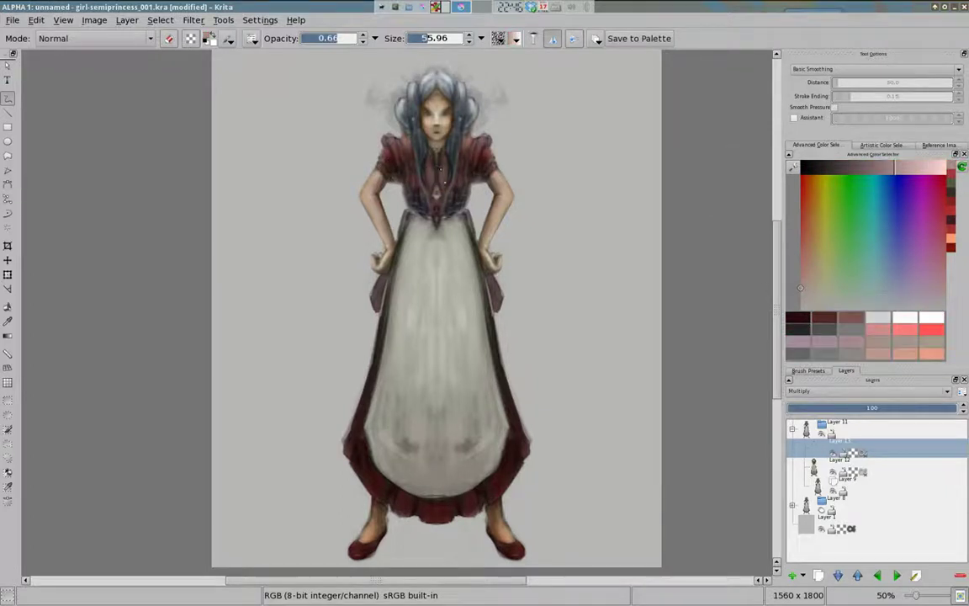
Pick a dark blue-grey for the hair, shrink the brush to about 26, and choose skin tones.
left_click(893, 276)
left_click(847, 175)
left_click(828, 168)
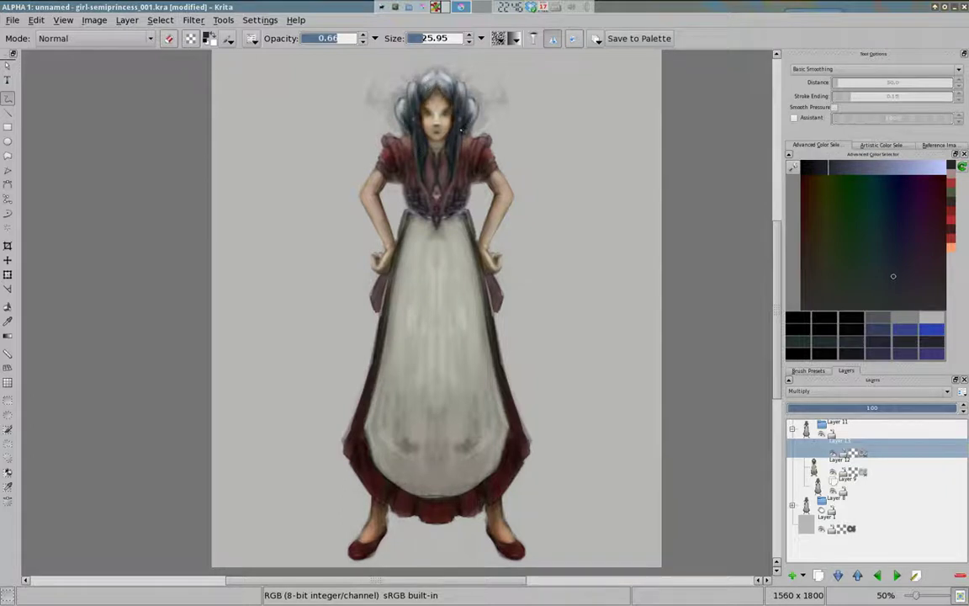
left_click(505, 187, "ctrl")
key("e")
key("e")
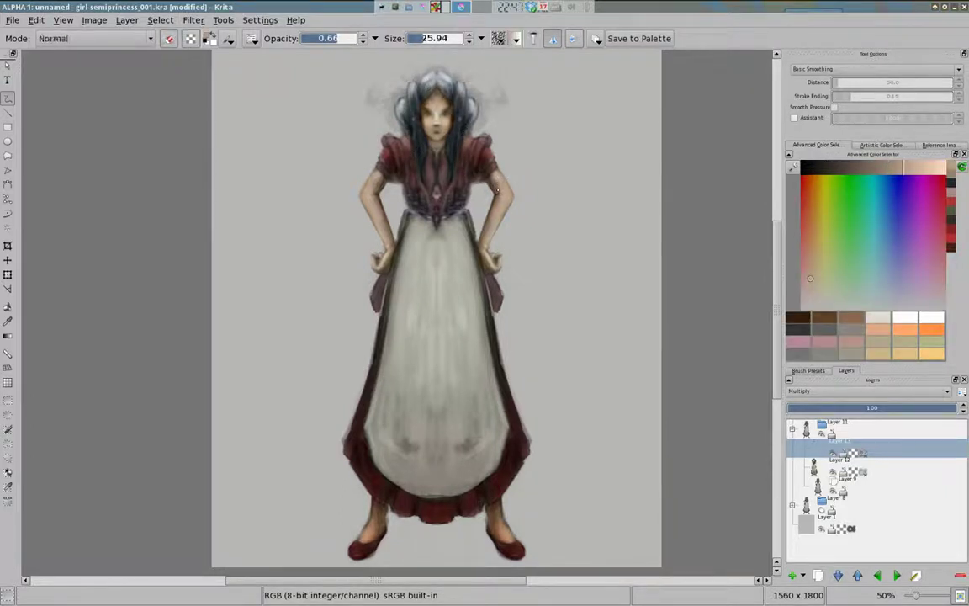
left_click(806, 275)
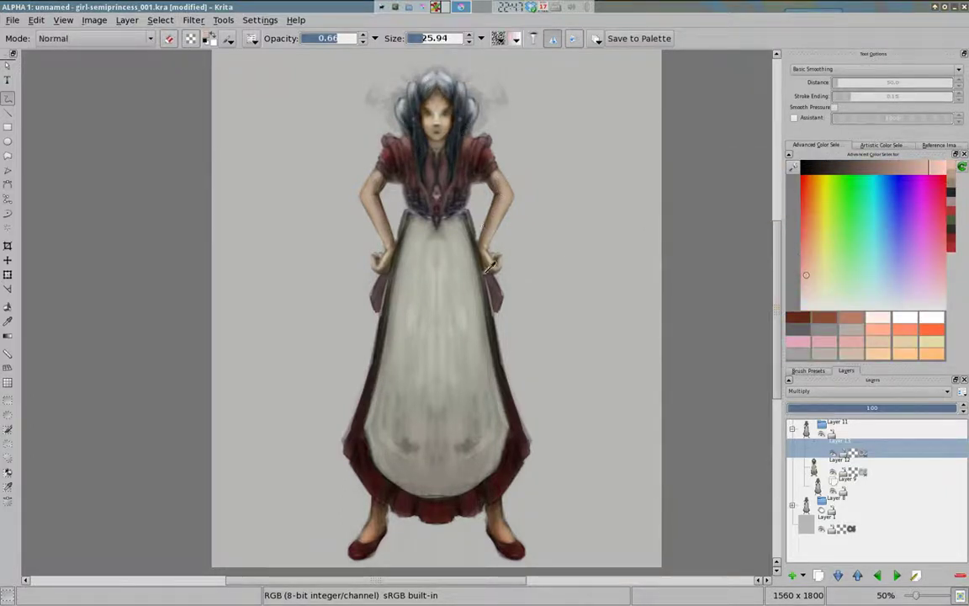
left_click(885, 260)
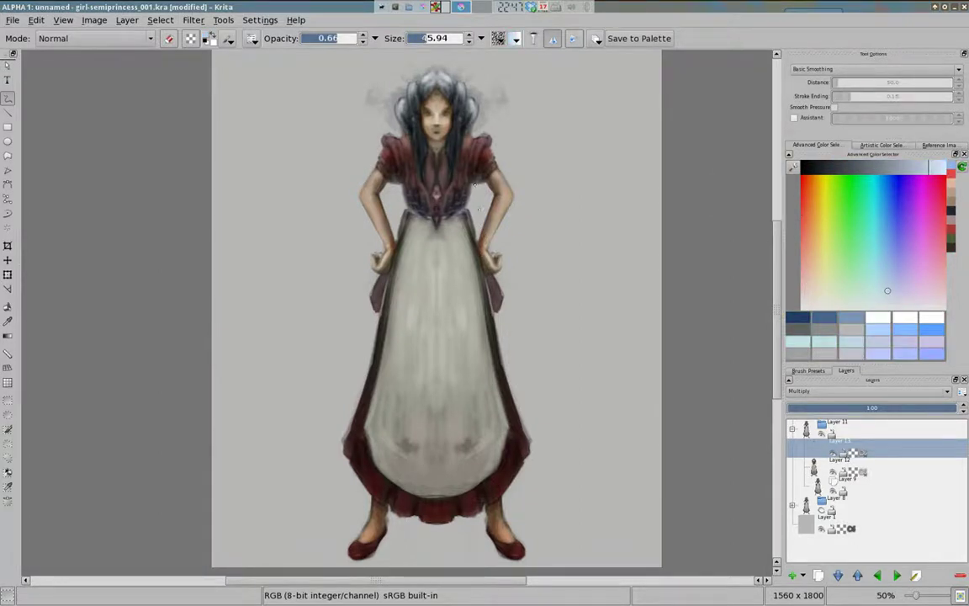
Sample a pale beige-grey, pick red for the dress, flip the view horizontally, and choose dark purple-grey.
left_click(481, 182, "ctrl")
left_click(515, 138, "ctrl")
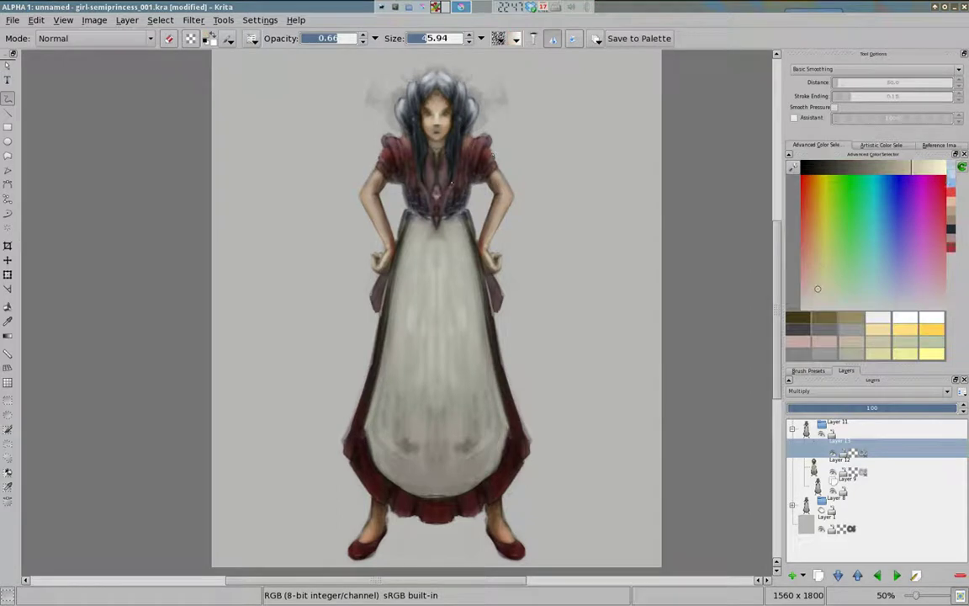
left_click(878, 179)
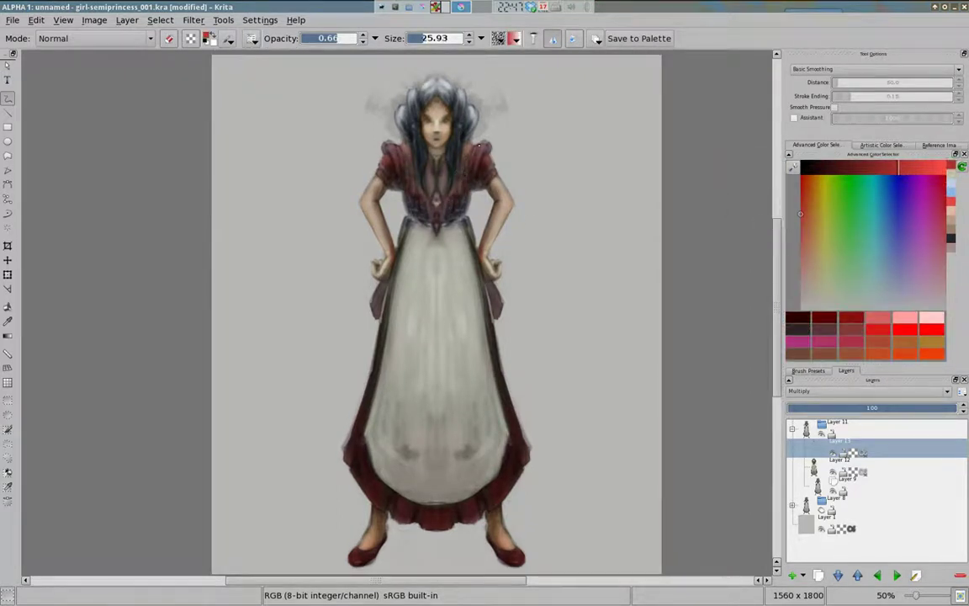
key("m")
key("e")
left_click(905, 286)
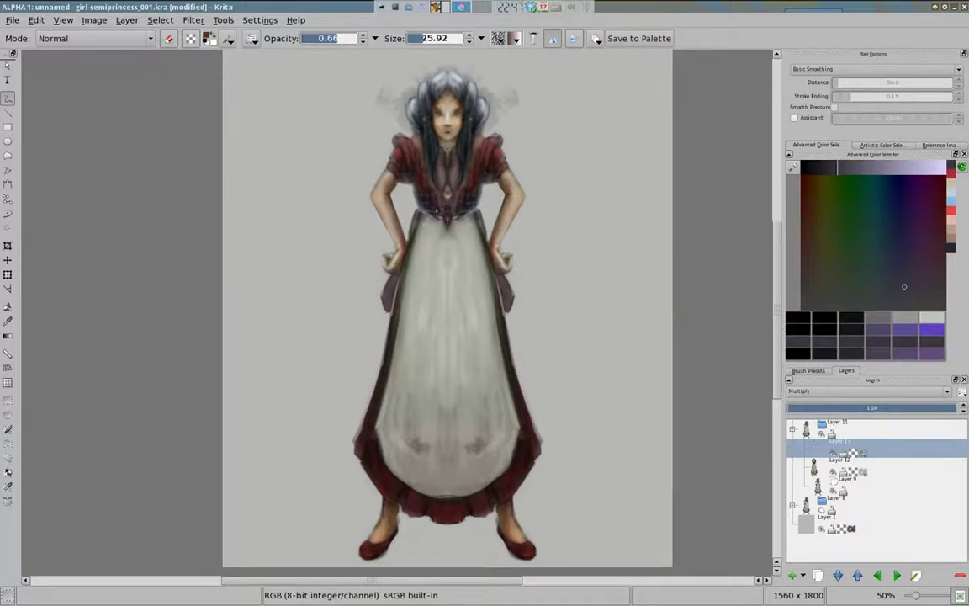
Pick a near-black colour and a new brush, then undo the dark streaks on the apron.
left_click(872, 305)
right_click(390, 320)
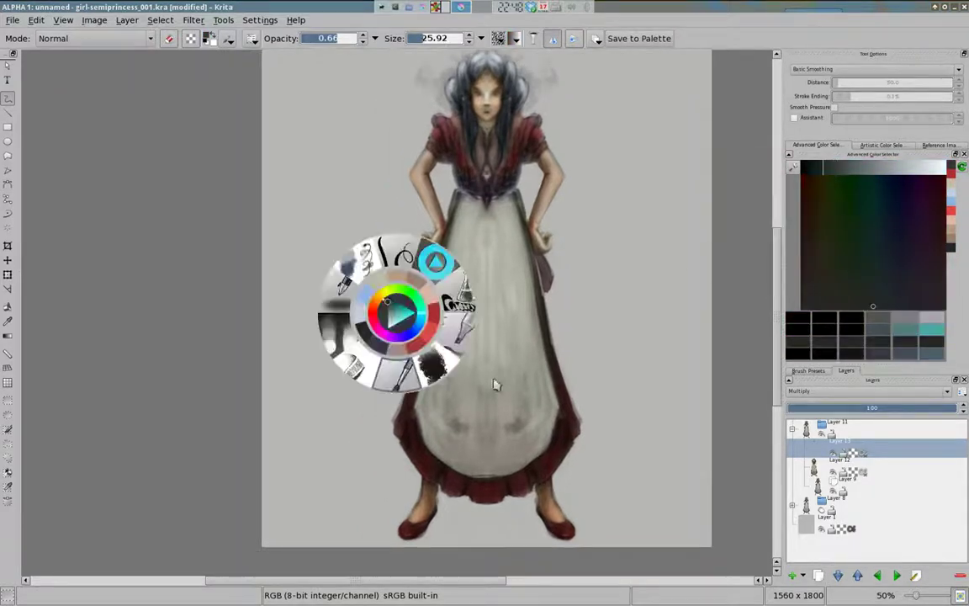
left_click(454, 378)
key("ctrl+z")
key("ctrl+shift+z")
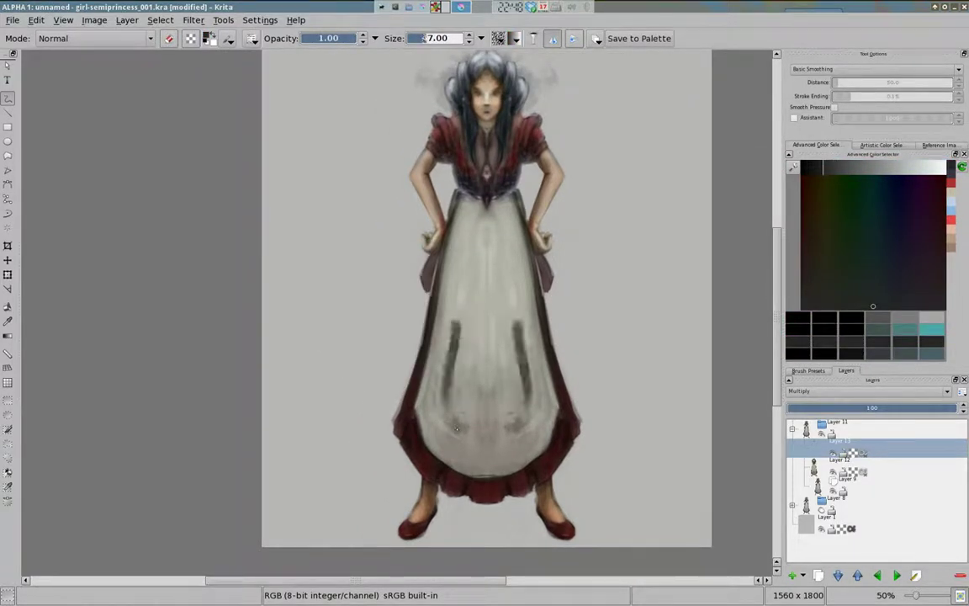
key("ctrl+z")
On a new paint layer, test large mirrored ornament stamps on the apron, undoing each attempt.
key("Insert")
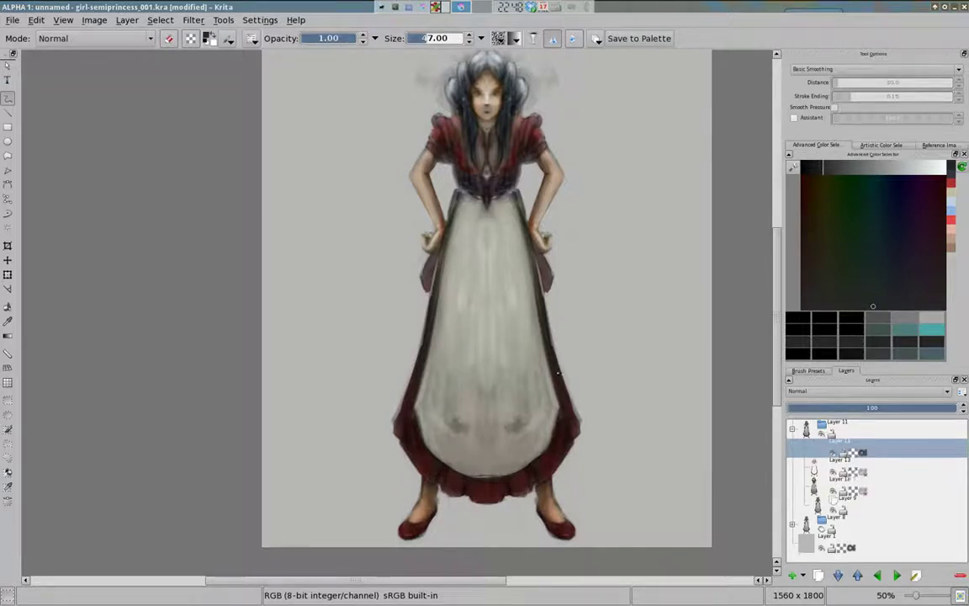
right_click(392, 305)
left_click(392, 238)
left_click(486, 407)
key("ctrl+z")
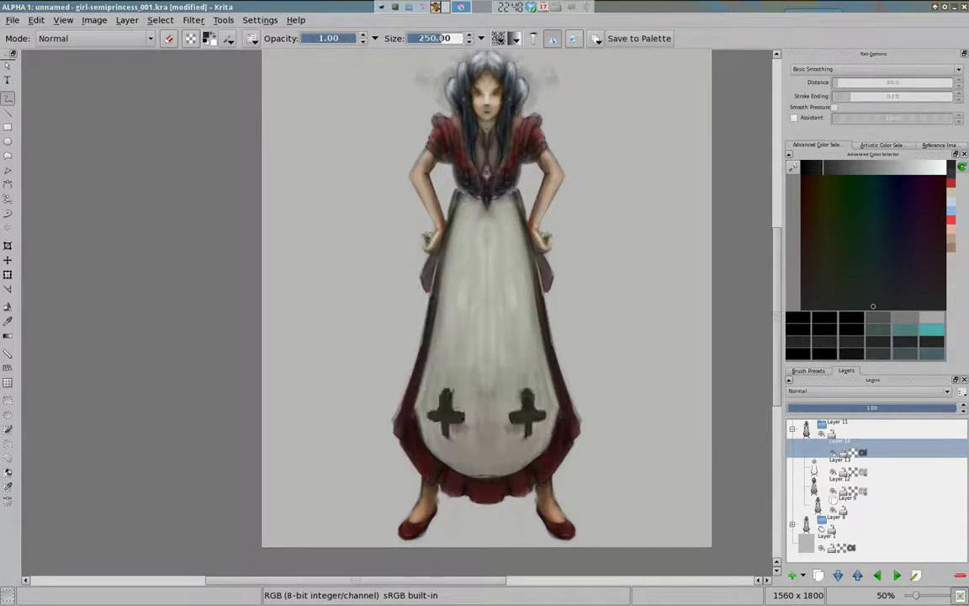
left_click(463, 392)
key("ctrl+z")
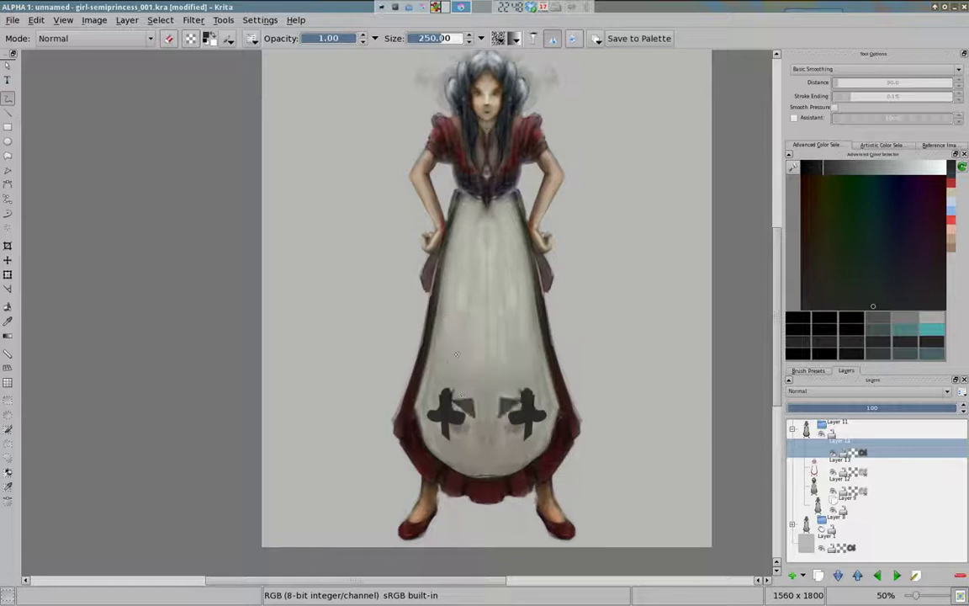
key("ctrl+z")
left_click(463, 392)
key("ctrl+z")
Stamp a mirrored dark ornament on the apron and add smaller ornaments higher up.
key("ctrl+z")
left_click(528, 386)
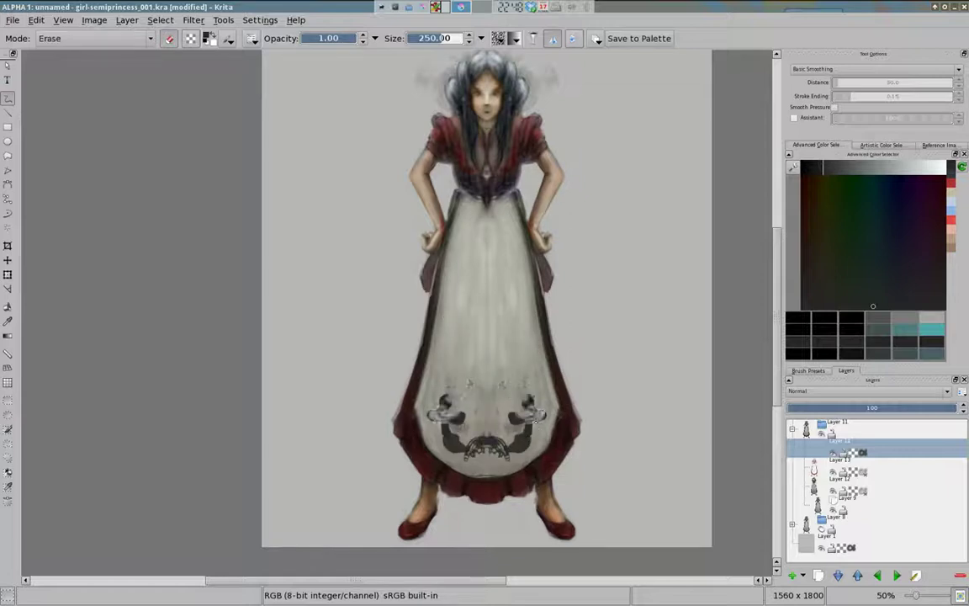
key("ctrl+z")
key("ctrl+z")
left_click(529, 387)
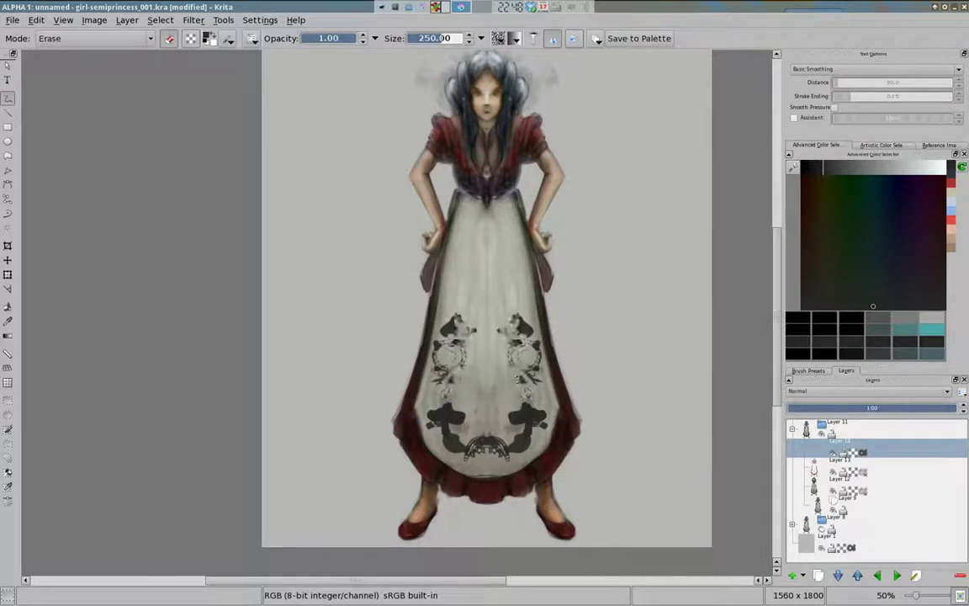
key("ctrl+z")
left_click(529, 387)
key("ctrl+z")
key("ctrl+z")
left_click(528, 386)
left_click(525, 361)
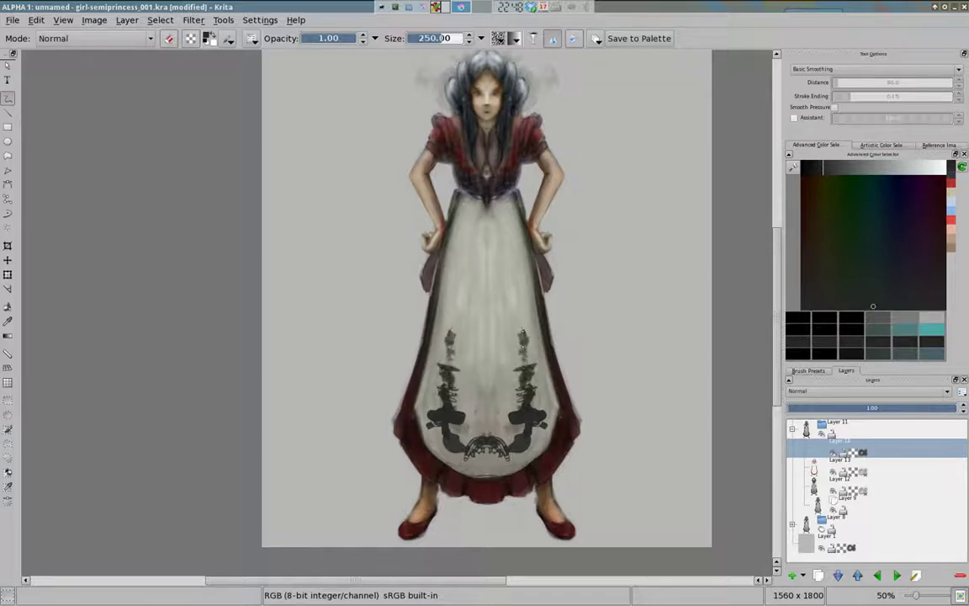
left_click(521, 308)
Erase the upper small ornaments, then set up a normal size-100 brush in eraser mode.
key("e")
left_click(513, 333)
left_click_drag(513, 333, 521, 304)
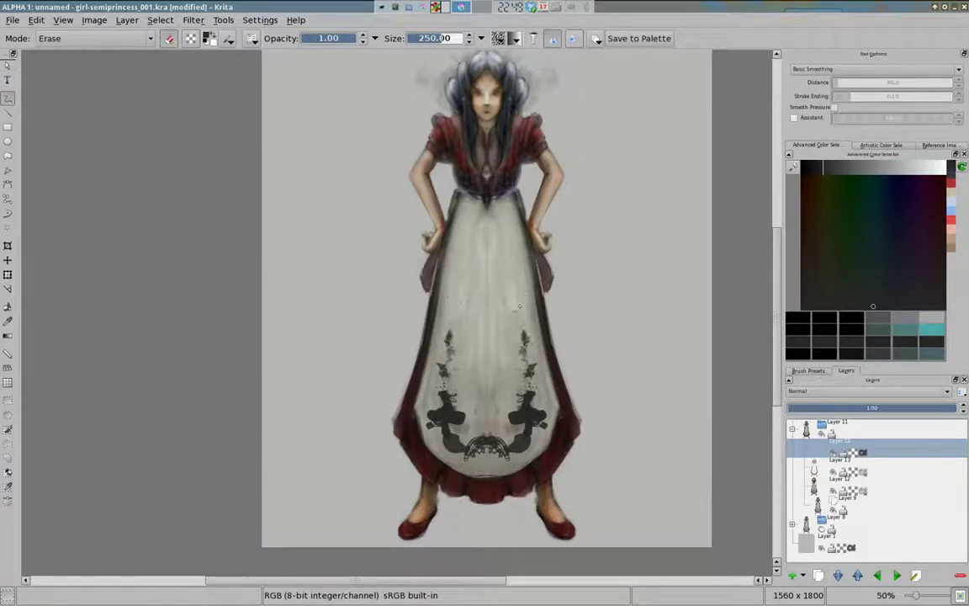
right_click(400, 303)
left_click(519, 369)
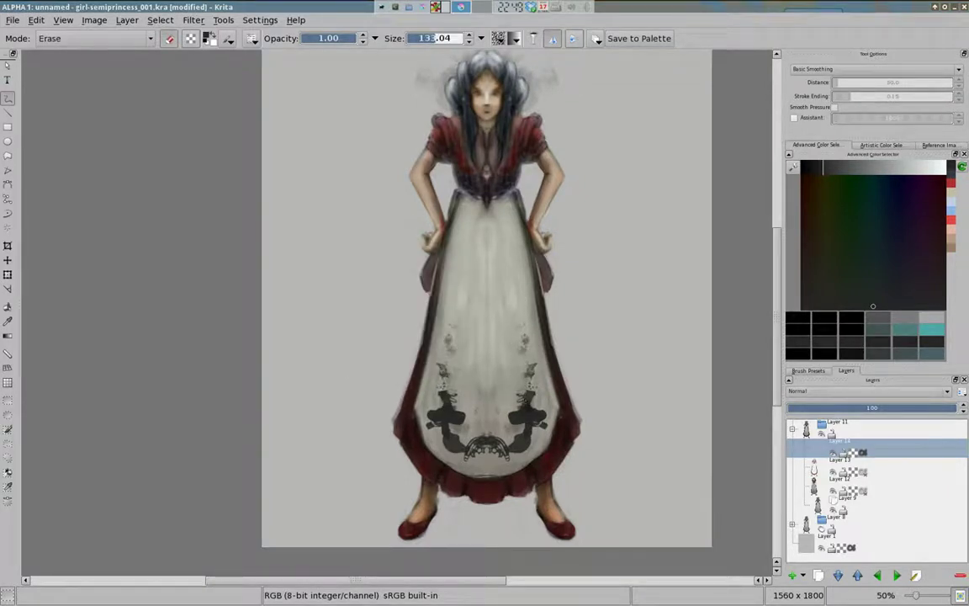
right_click(357, 282)
left_click(337, 227)
key("e")
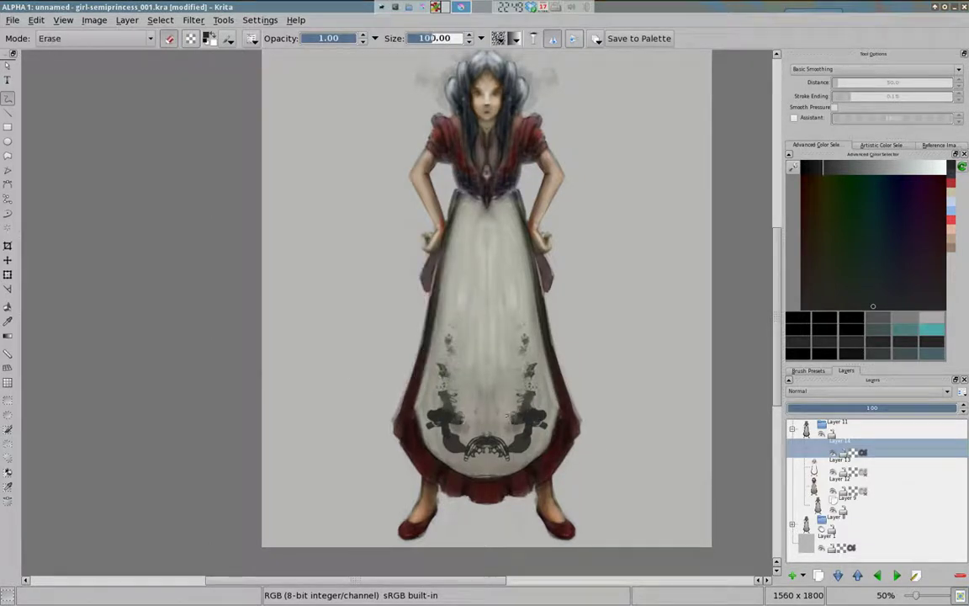
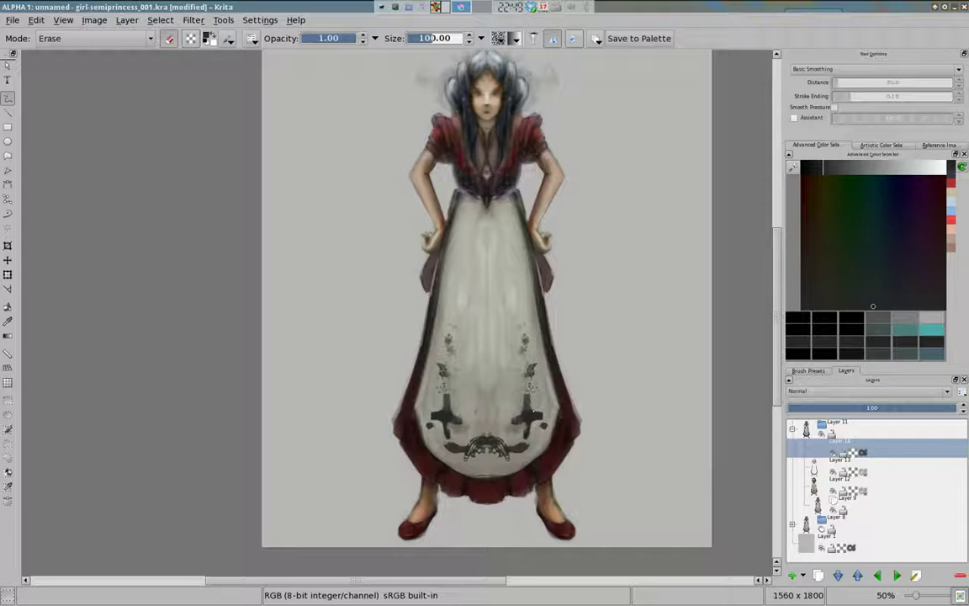
Undo the last erase and lighten the ornament below the apron crosses with a 250 px eraser.
key("e")
key("e")
key("e")
key("ctrl+z")
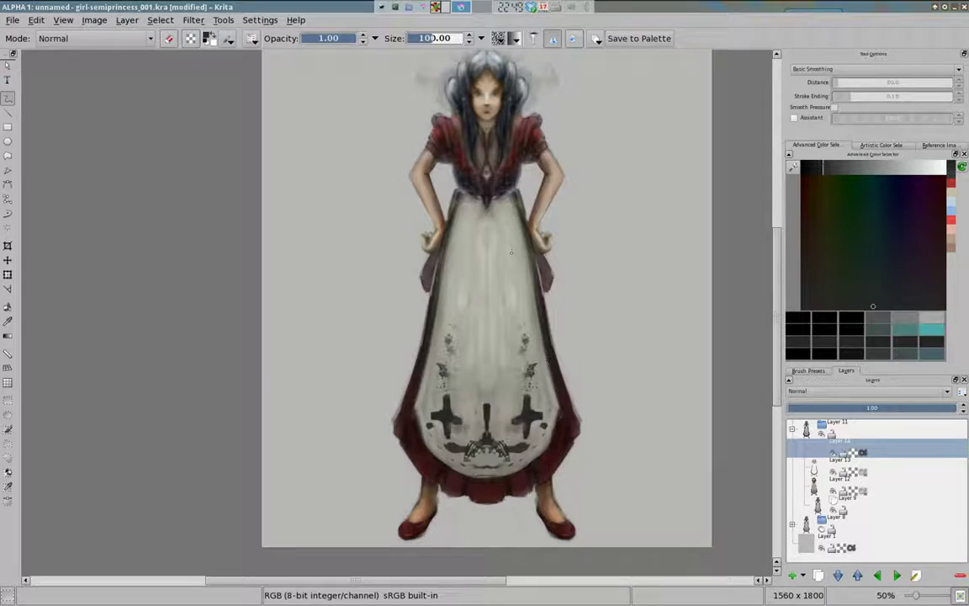
right_click(394, 322)
key("e")
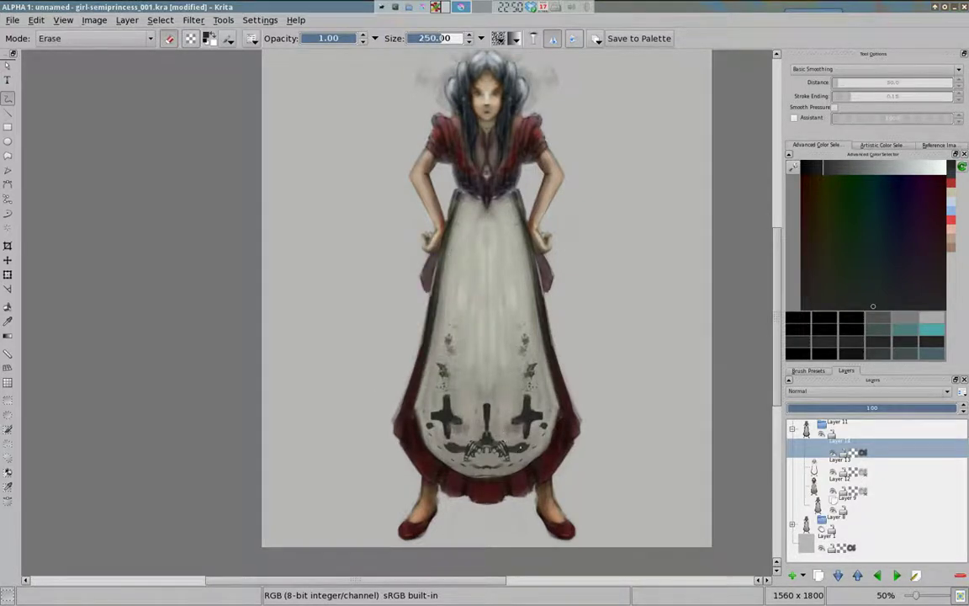
left_click_drag(450, 446, 522, 448)
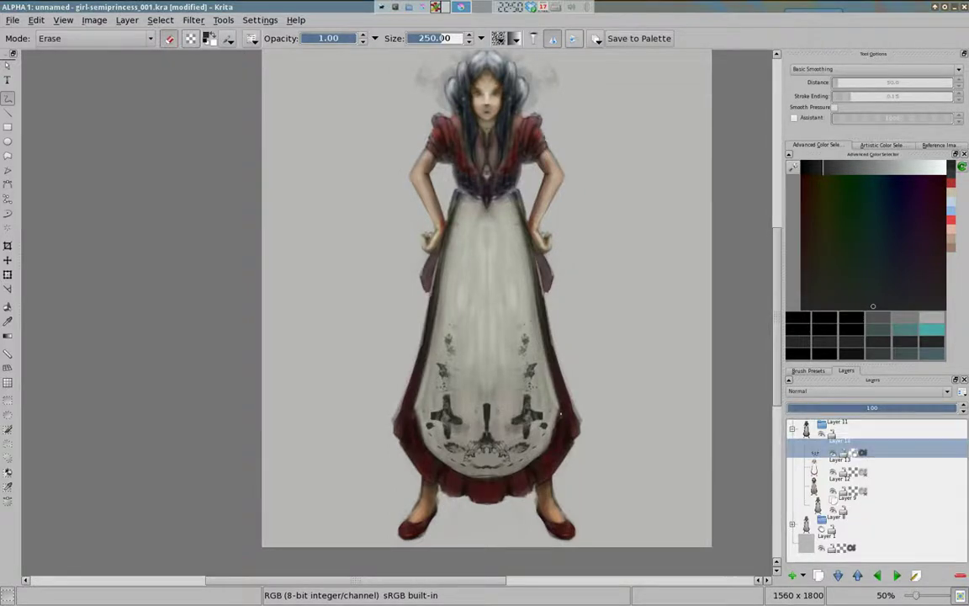
Add a new layer and try erasing the skirt's crosses and skull with a 400 px eraser, then undo it.
right_click(396, 313)
key("Insert")
left_click(448, 301)
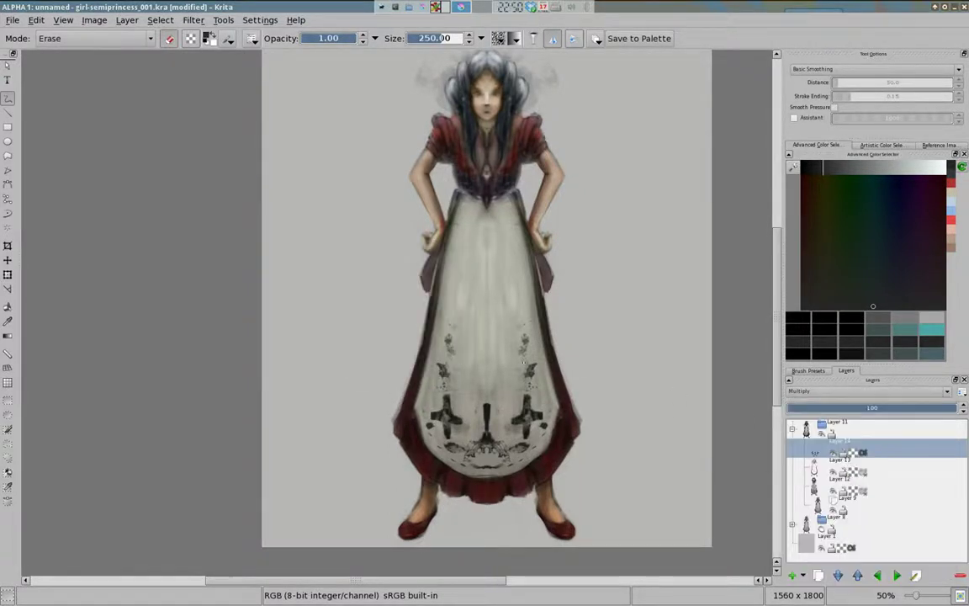
right_click(395, 313)
left_click(361, 310)
key("e")
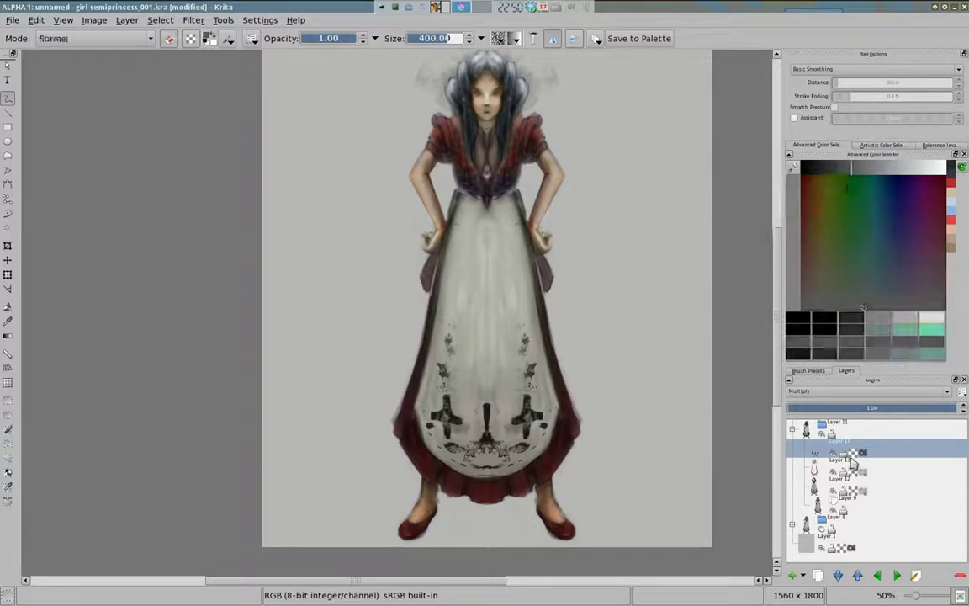
left_click_drag(420, 370, 522, 414)
key("ctrl+z")
key("e")
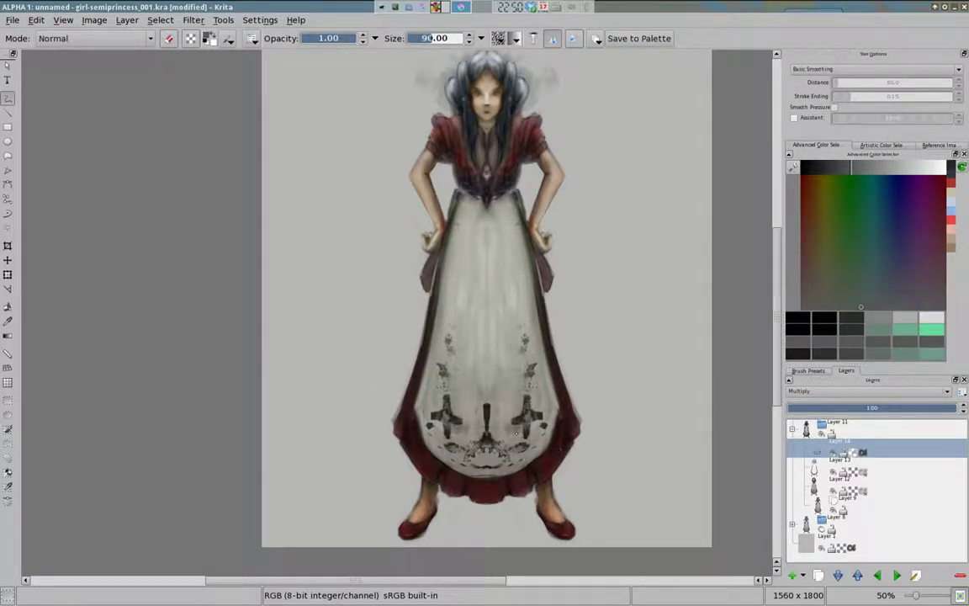
Erase the dark vertical stroke at the apron centre with a size-90 eraser.
key("k")
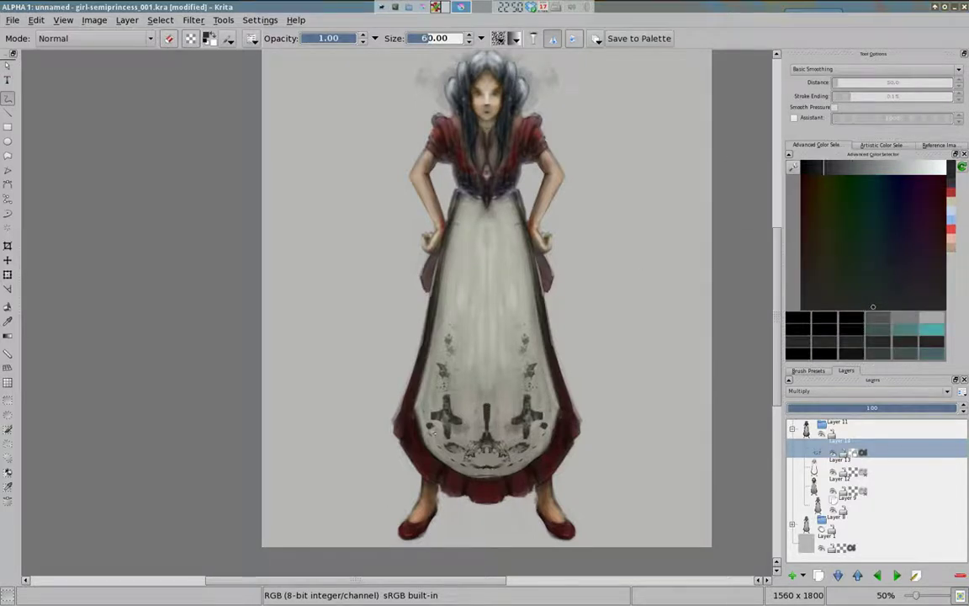
left_click_drag(824, 167, 871, 182)
left_click(882, 277)
left_click(805, 297)
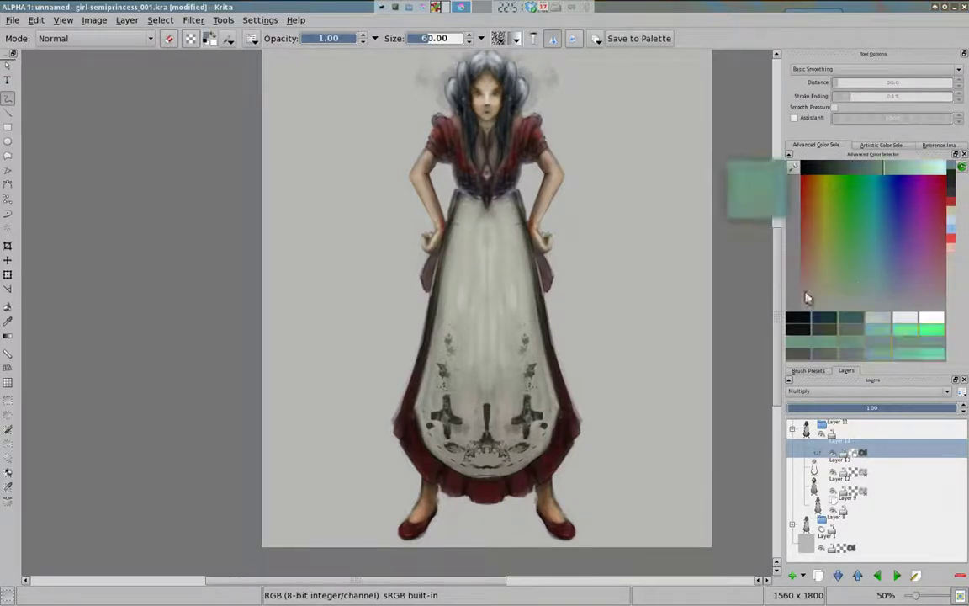
key("k")
key("k")
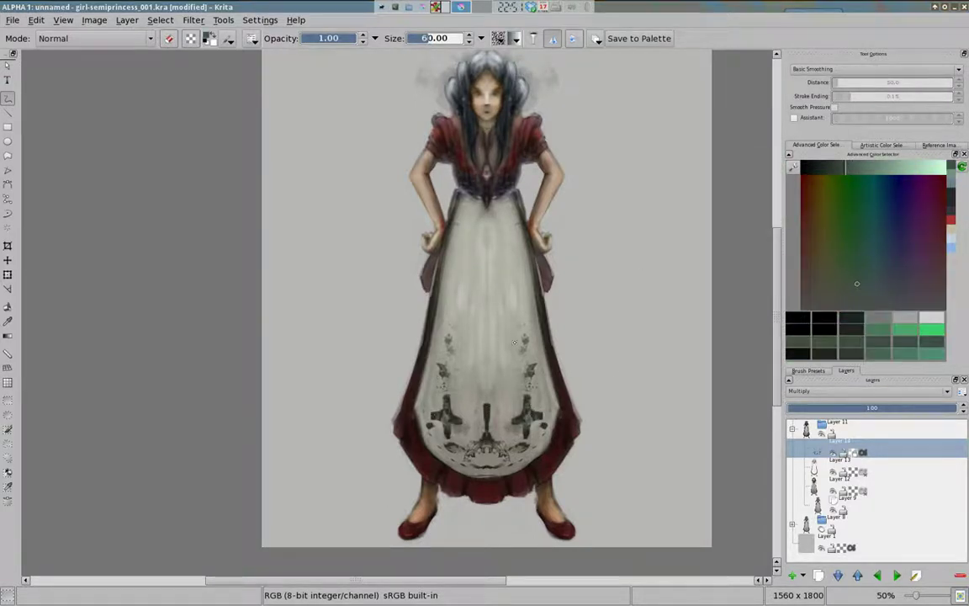
key("bracketright")
key("bracketright")
key("bracketright")
left_click_drag(486, 402, 518, 375)
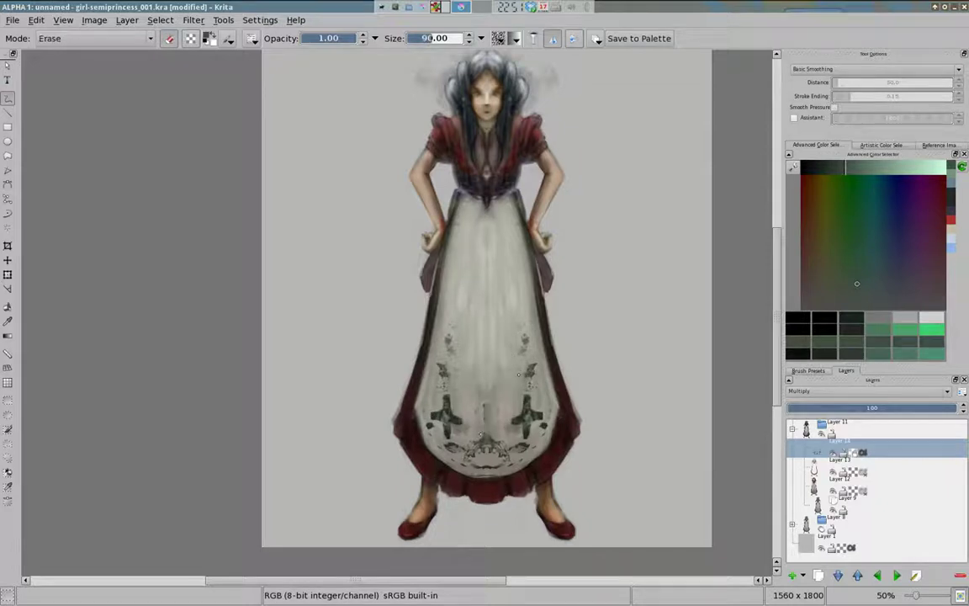
Set the layer back to Multiply and load a 15 px brush with a pink skin tone.
scroll(795, 392, "down", 1)
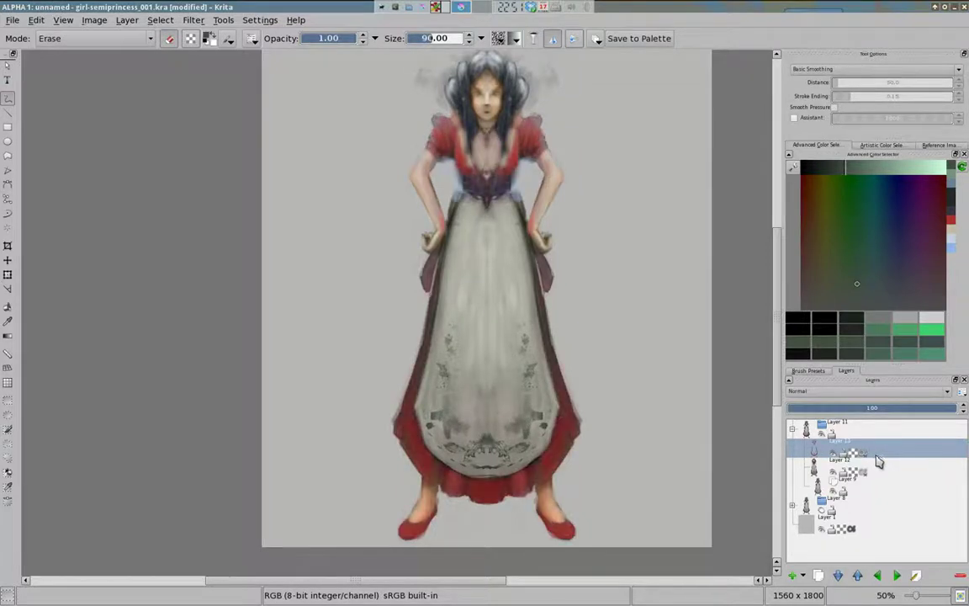
left_click(795, 392)
left_click(864, 469)
scroll(781, 269, "up", 2)
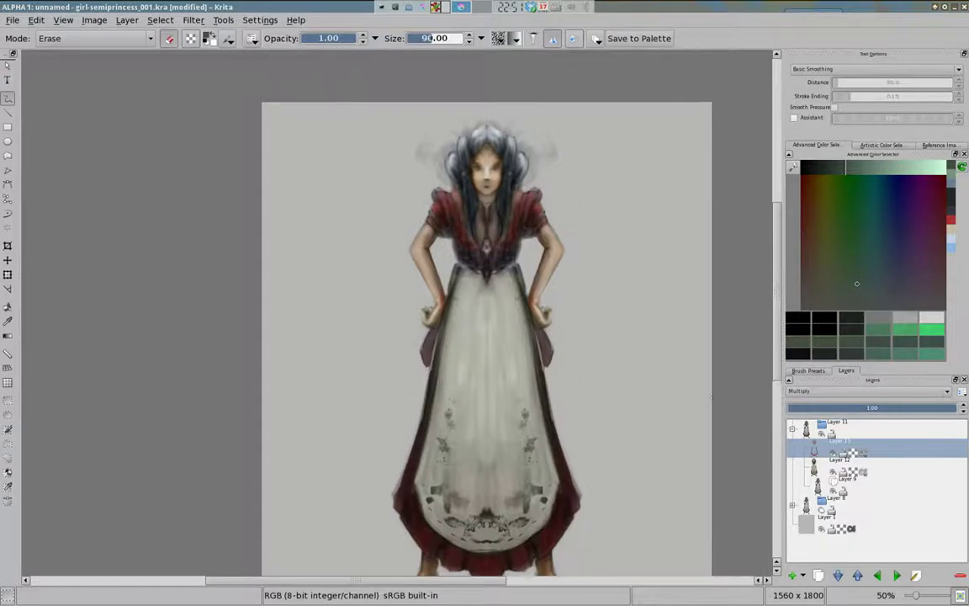
right_click(383, 313)
left_click(568, 238)
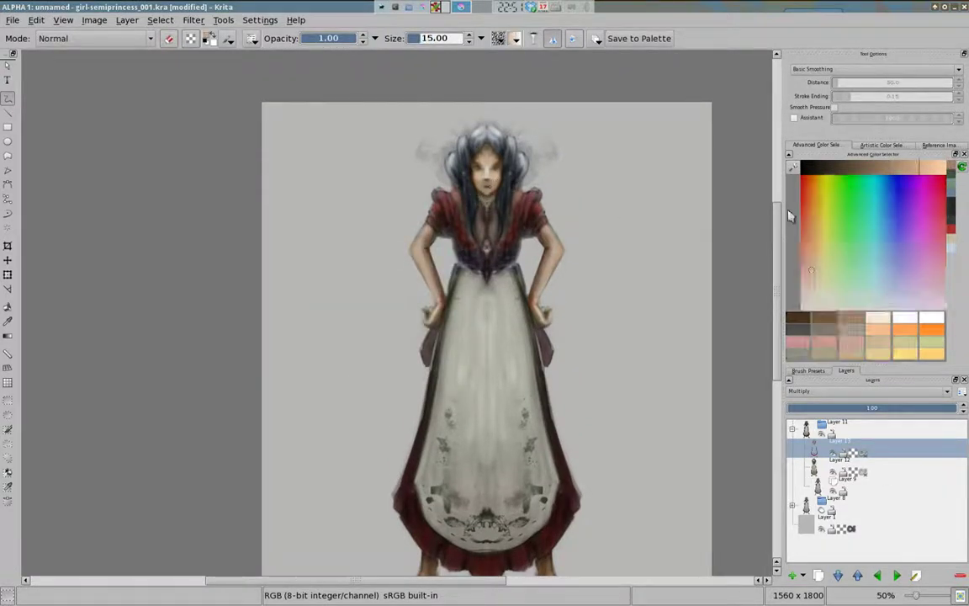
left_click(829, 216)
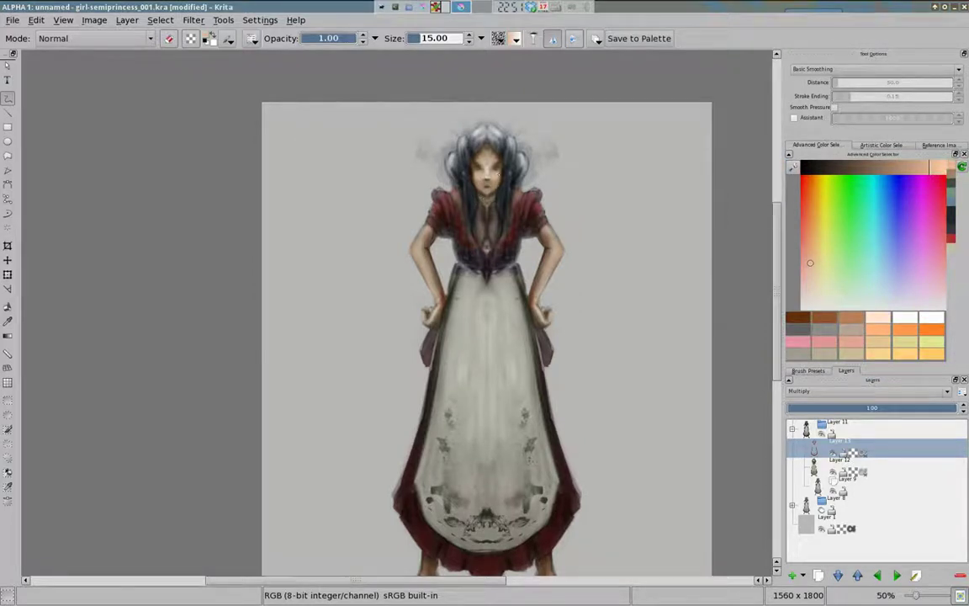
Add Layer 15 and sample reddish colours from the painting.
key("Insert")
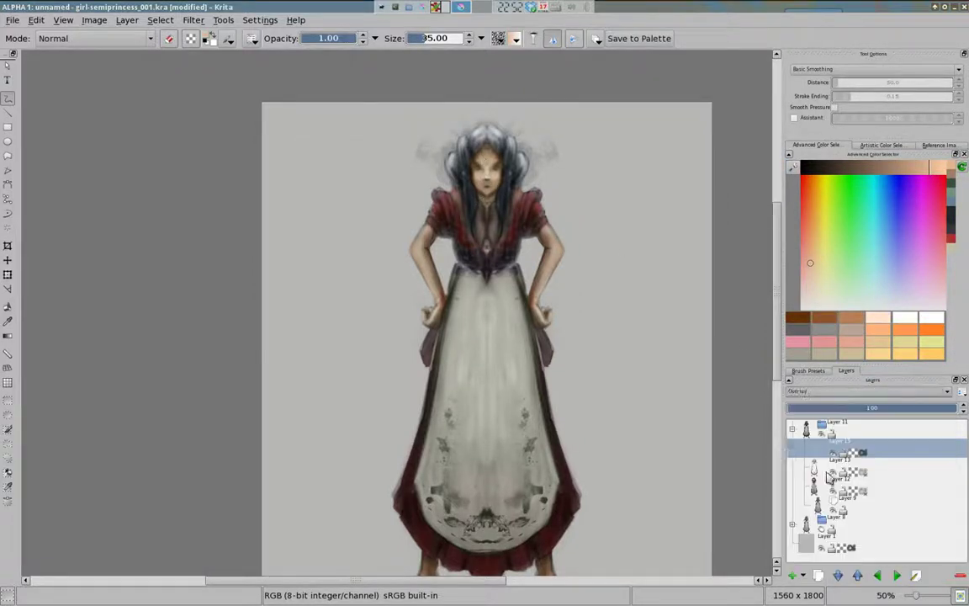
left_click(544, 237, "ctrl")
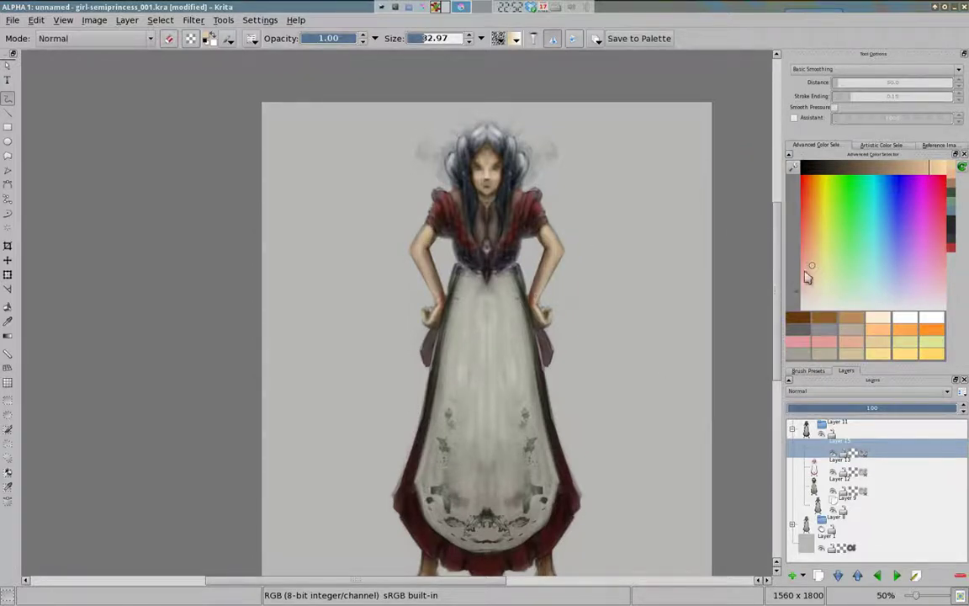
left_click(544, 227, "ctrl")
left_click(551, 256, "ctrl")
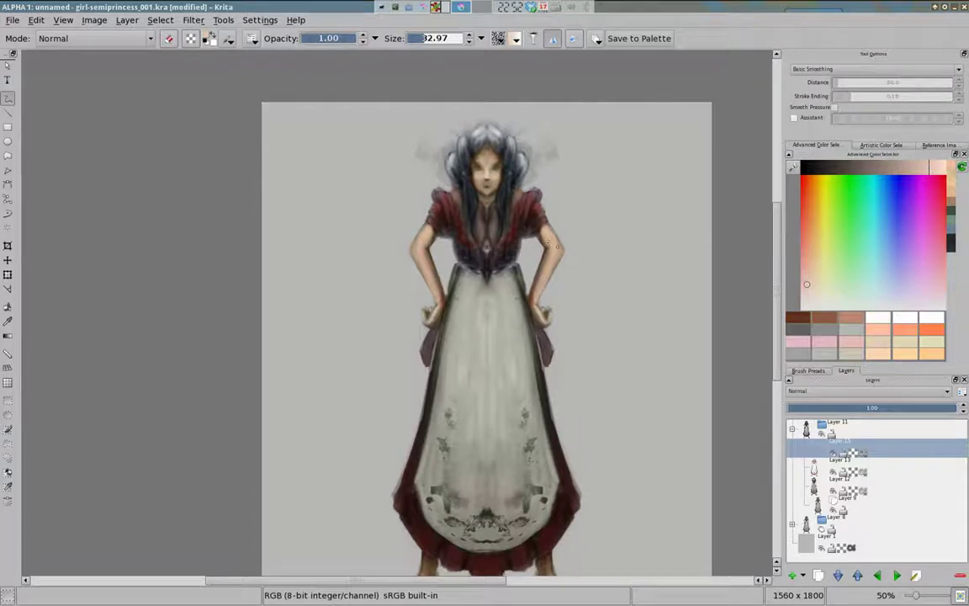
left_click(546, 219, "ctrl")
Load a 26 px brush at about 0.57 opacity and sample the figure's pale skin tone.
key("e")
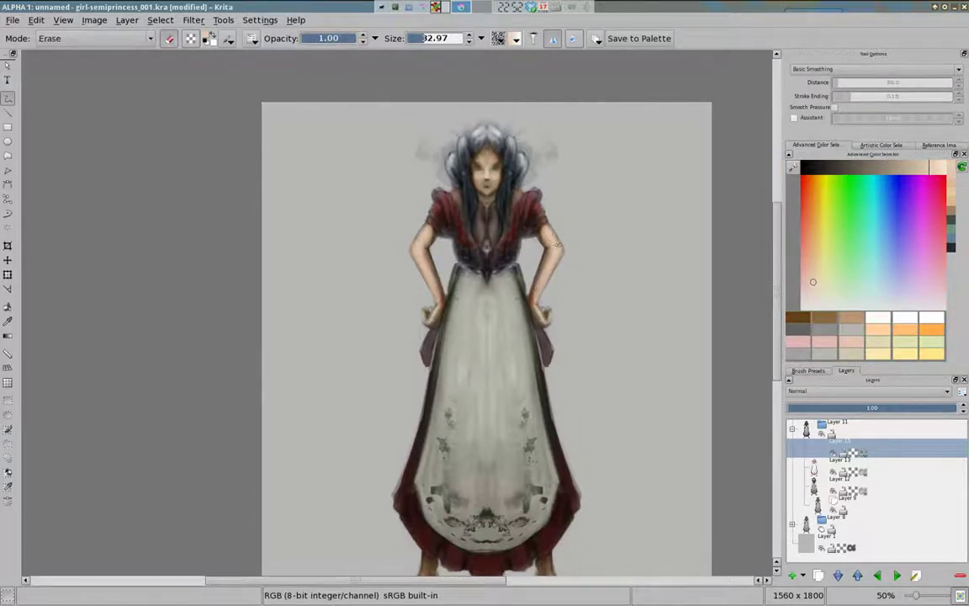
right_click(357, 279)
left_click(303, 261)
left_click(334, 40)
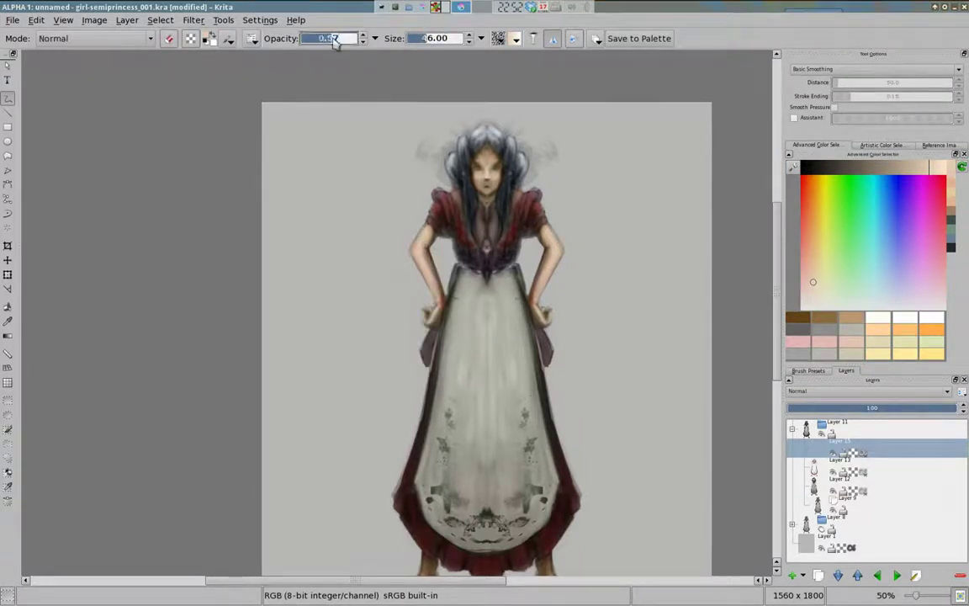
key("e")
left_click(476, 180, "ctrl")
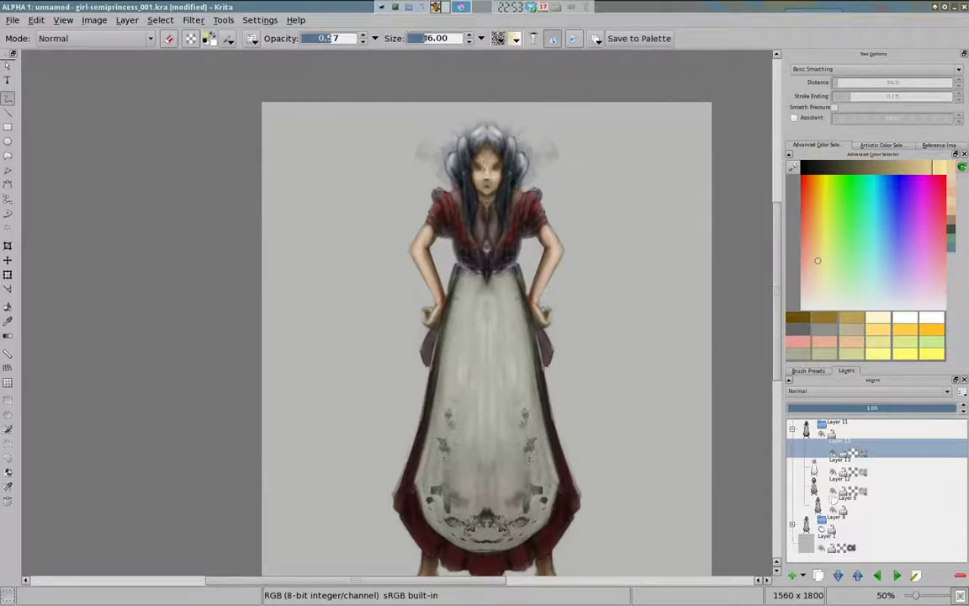
Try orange, brown and blue colours, and set the new layer to Overlay blending.
left_click(810, 214)
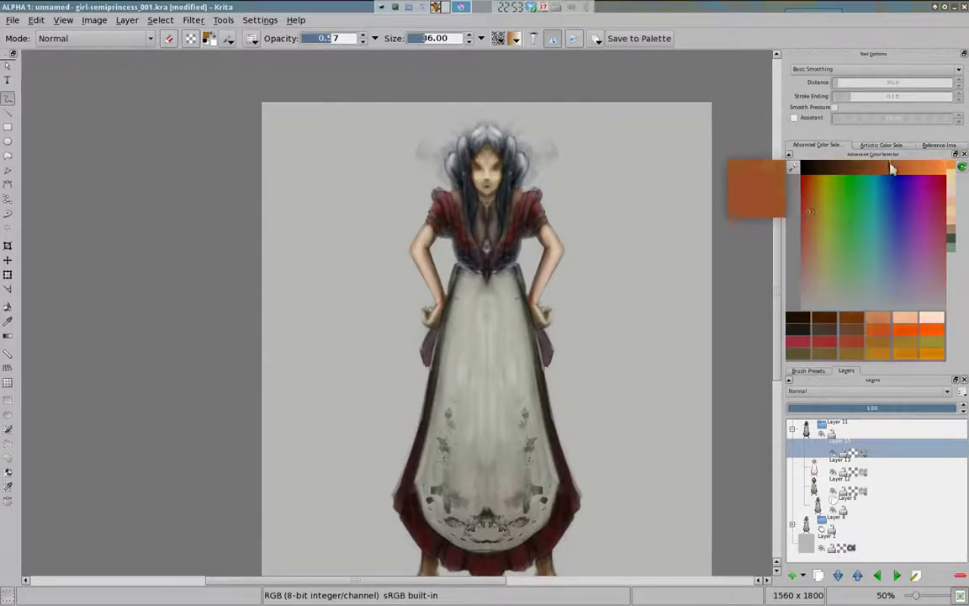
left_click(841, 168)
left_click(917, 168)
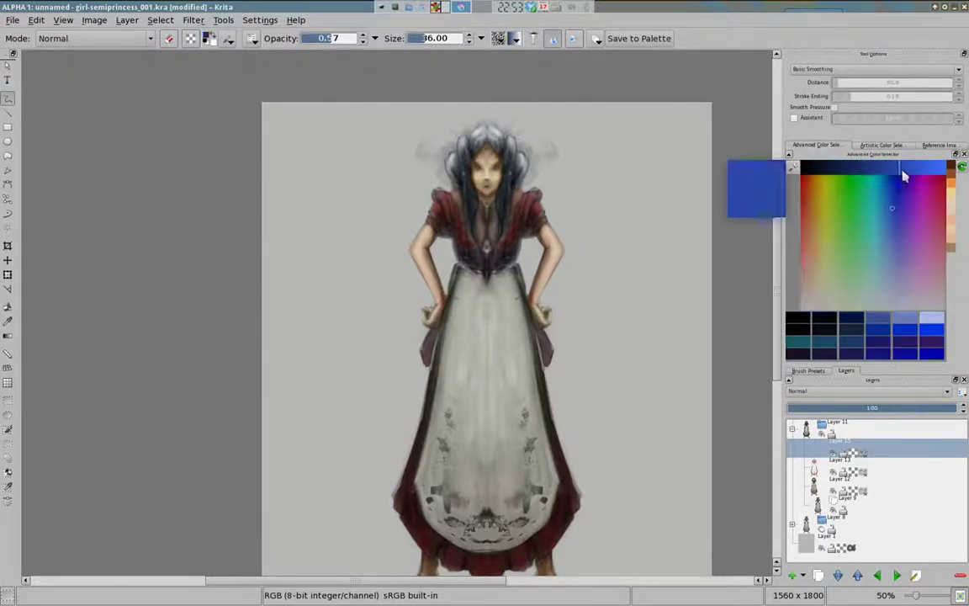
left_click(841, 391)
left_click(839, 485)
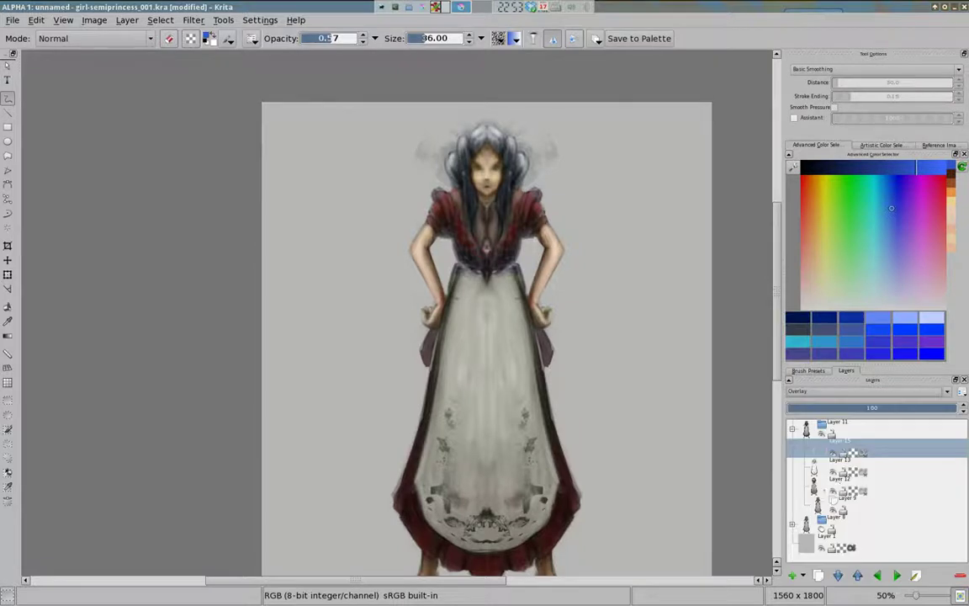
Settle on a peach painting colour and scroll down toward the girl's feet.
left_click(935, 173)
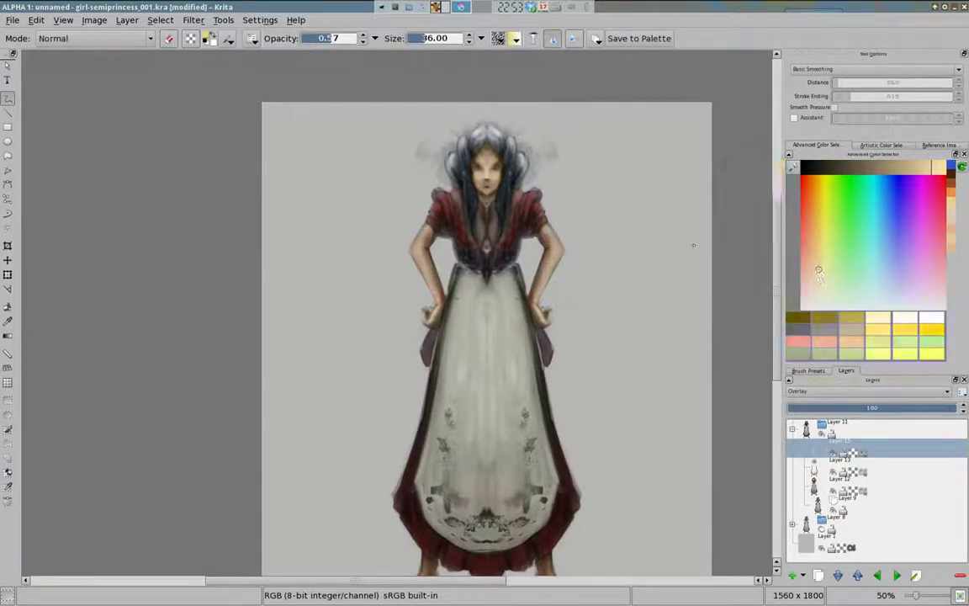
left_click(810, 265)
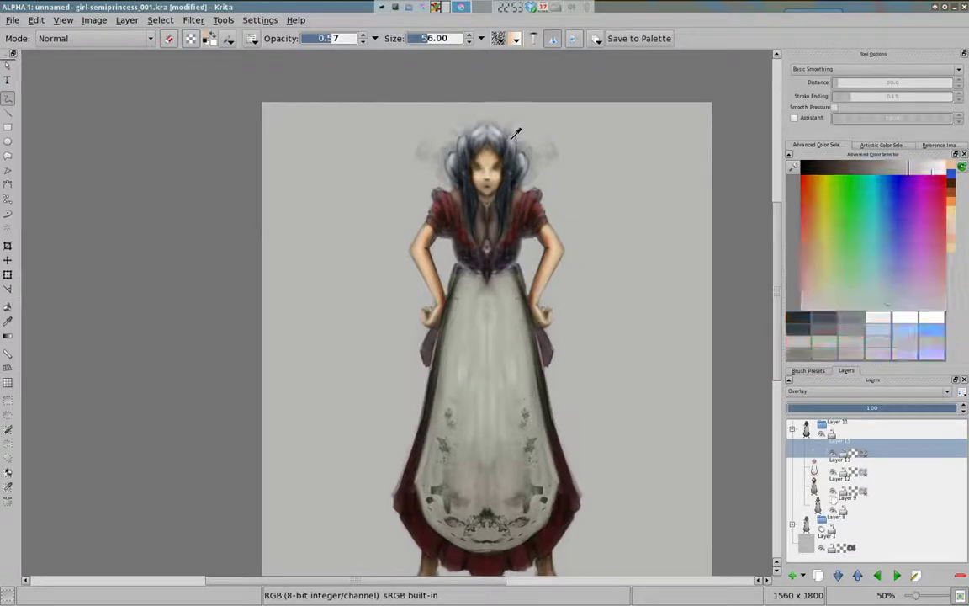
left_click(845, 168)
left_click(885, 168)
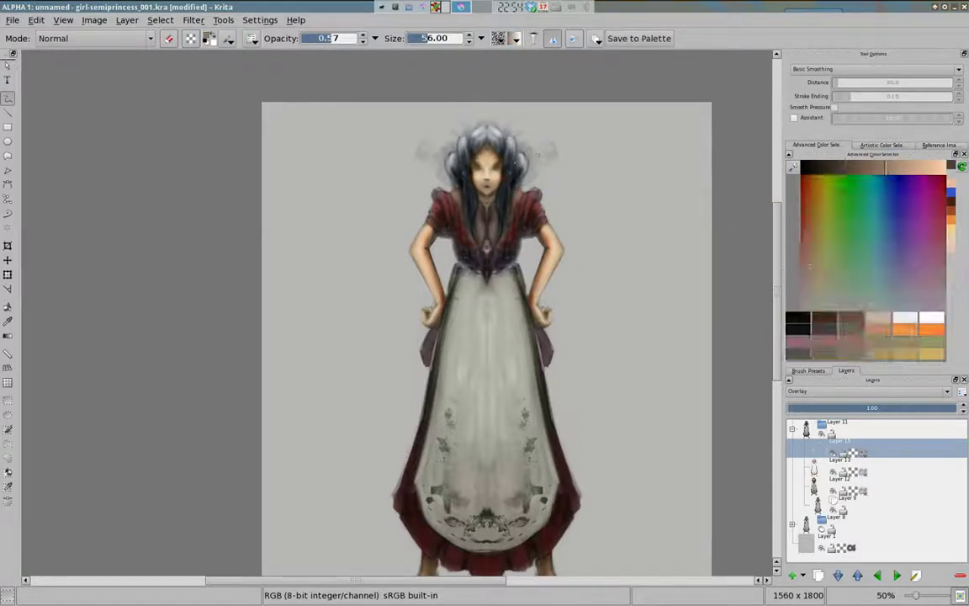
left_click(886, 286)
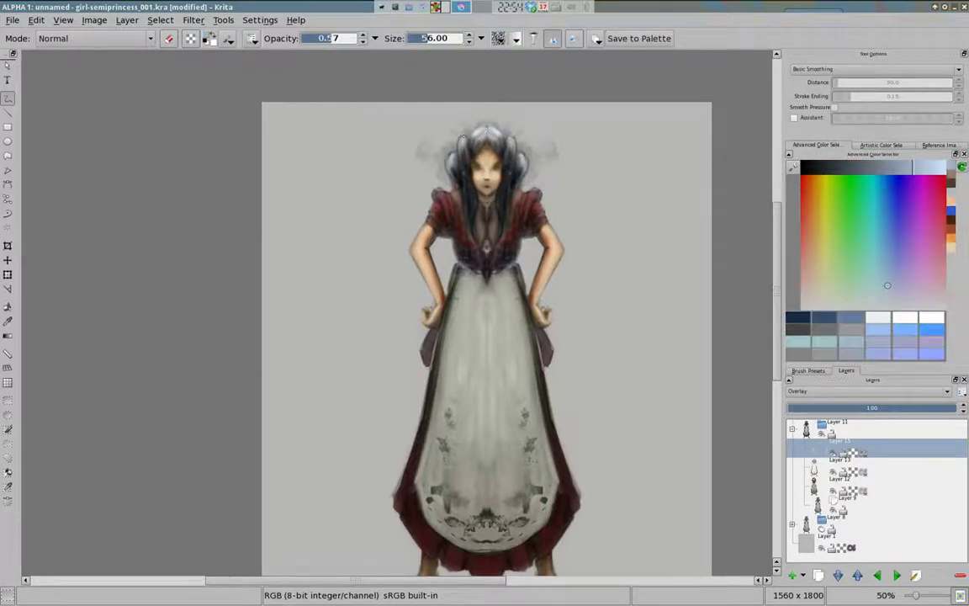
left_click(803, 198)
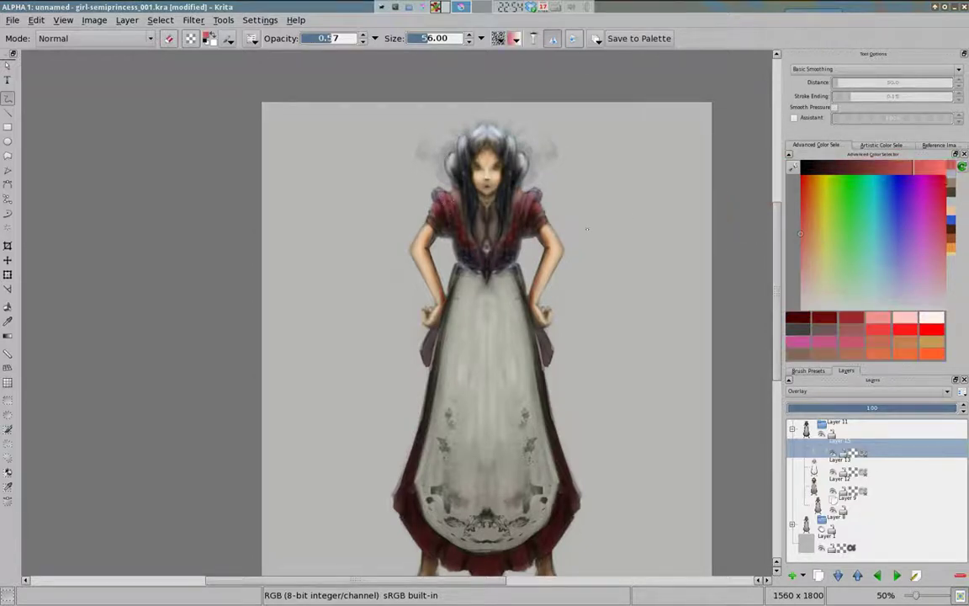
left_click(800, 270)
left_click(808, 265)
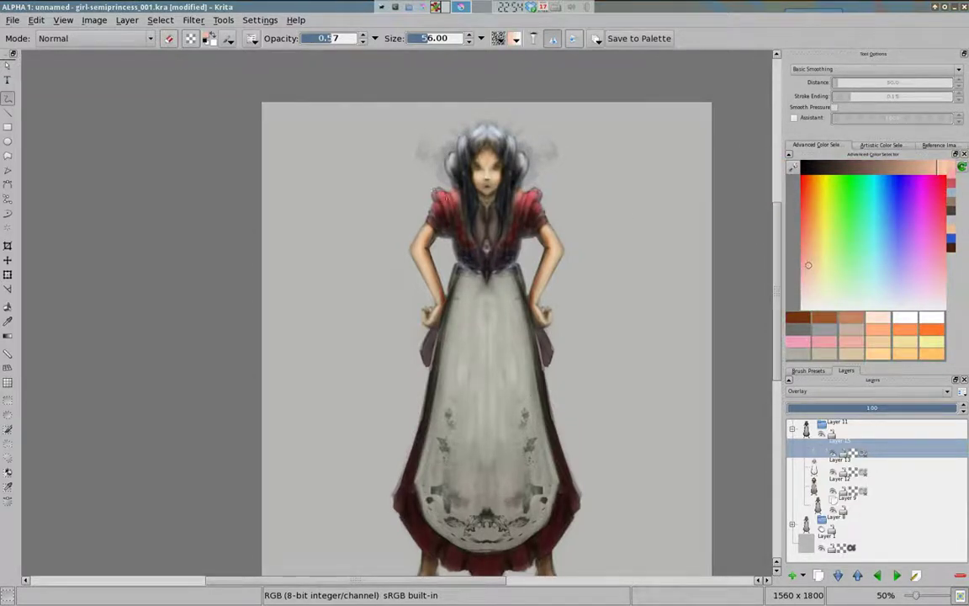
scroll(588, 371, "down", 2)
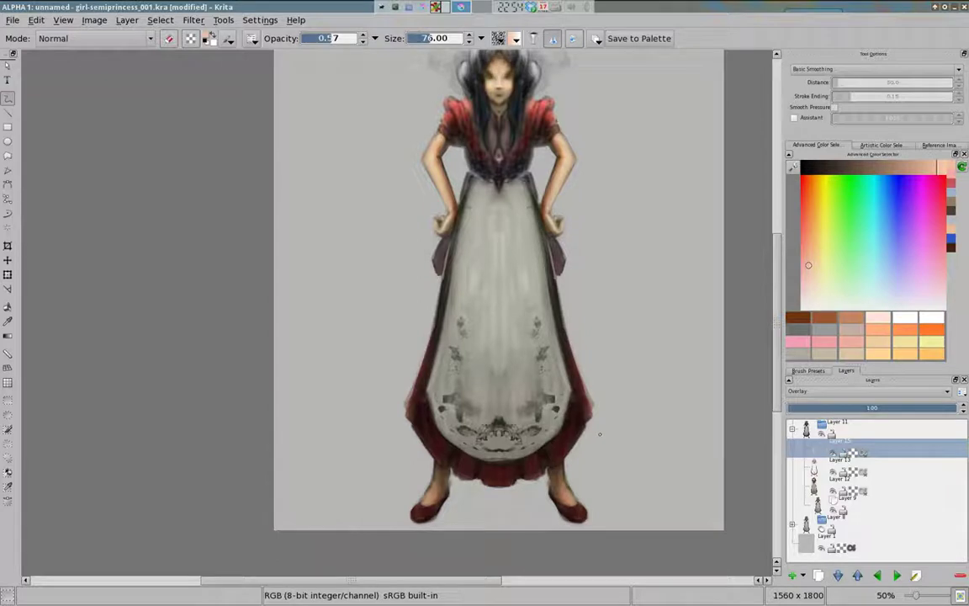
Shrink the brush and paint pale cyan strokes over the apron.
left_click(884, 266)
key("k")
key("k")
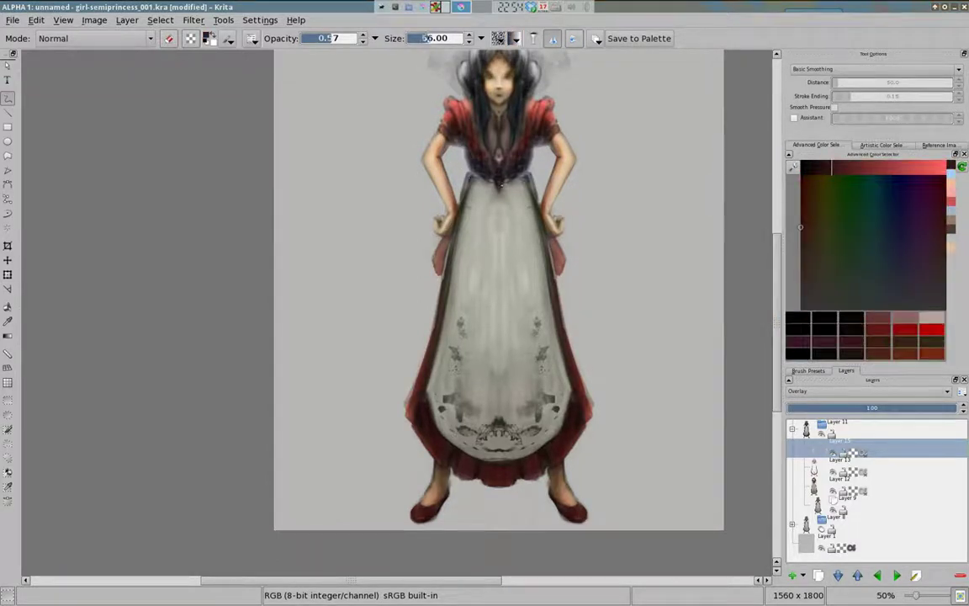
key("[")
key("k")
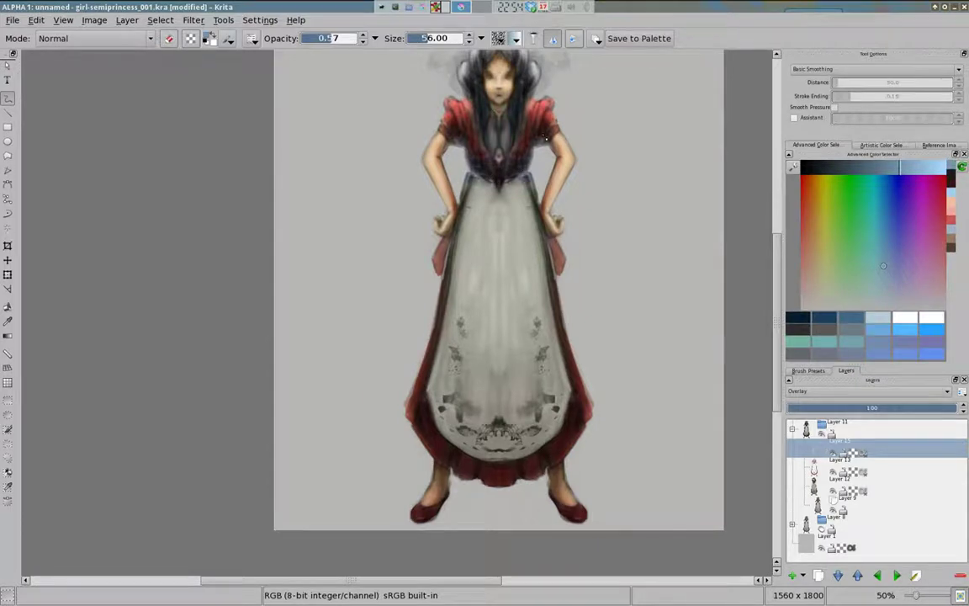
left_click(802, 233)
left_click(922, 168)
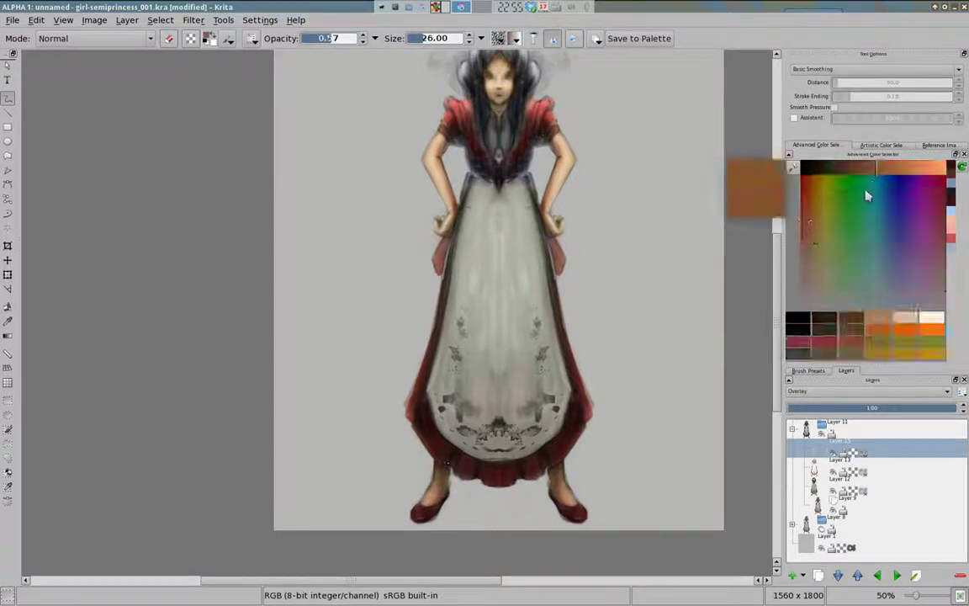
left_click(810, 221)
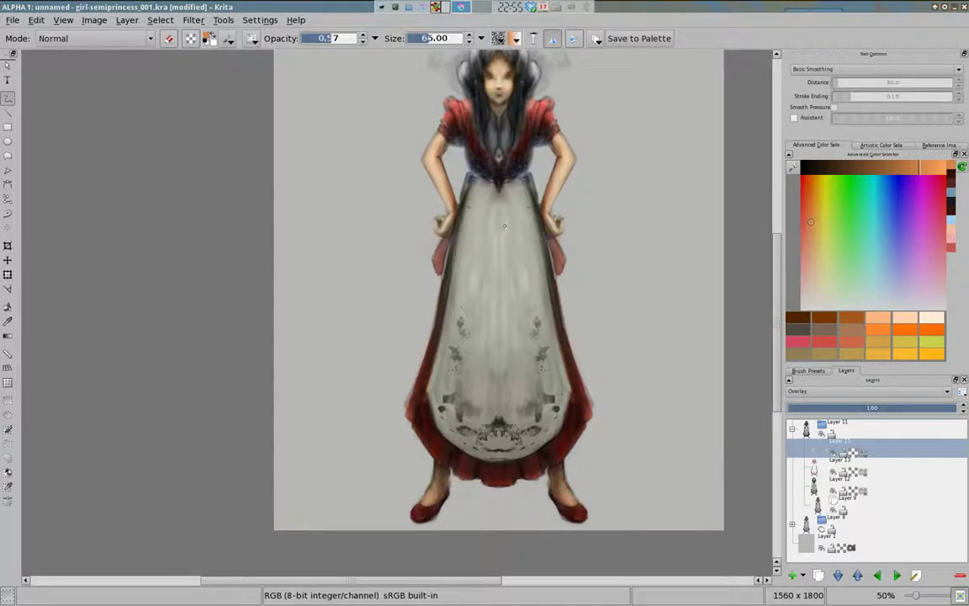
left_click_drag(837, 286, 871, 292)
left_click_drag(450, 257, 454, 391)
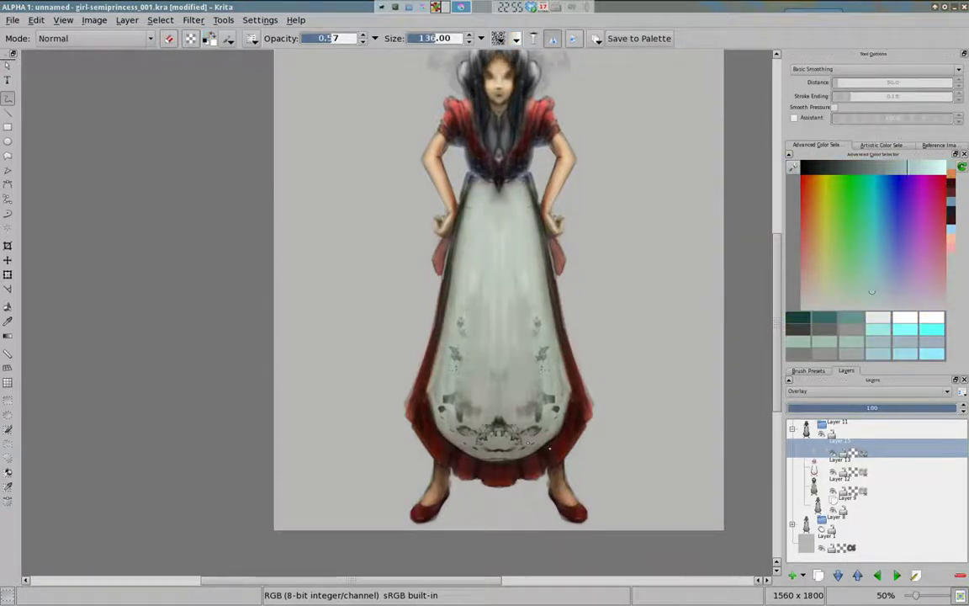
Paint light green strokes over the lower apron with a smaller brush.
right_click(356, 282)
left_click(375, 302)
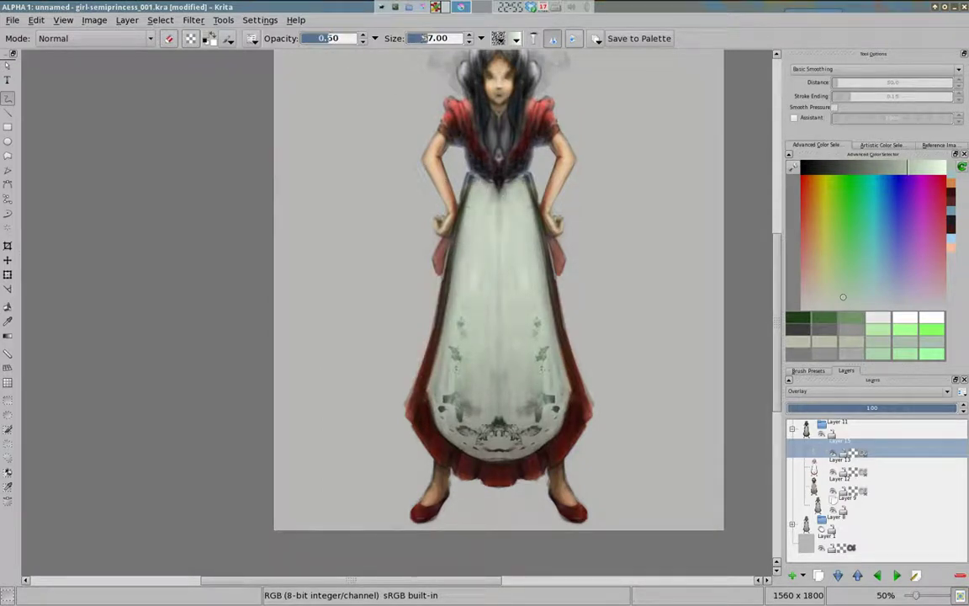
mouse_move(395, 345)
left_mouse_down()
mouse_move(471, 391)
mouse_move(478, 444)
left_mouse_up()
left_click(824, 293)
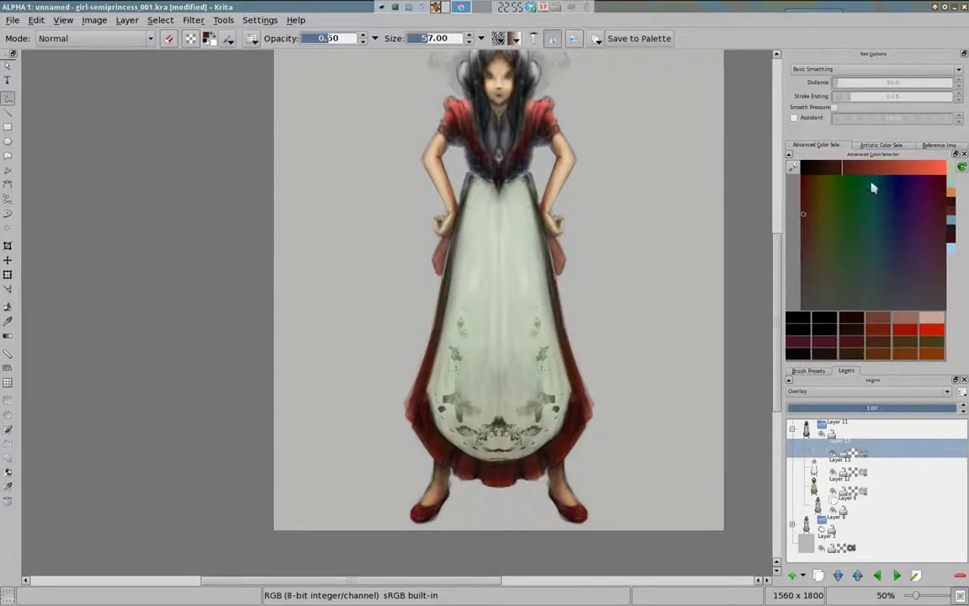
left_click(842, 193)
key("bracketleft")
key("bracketleft")
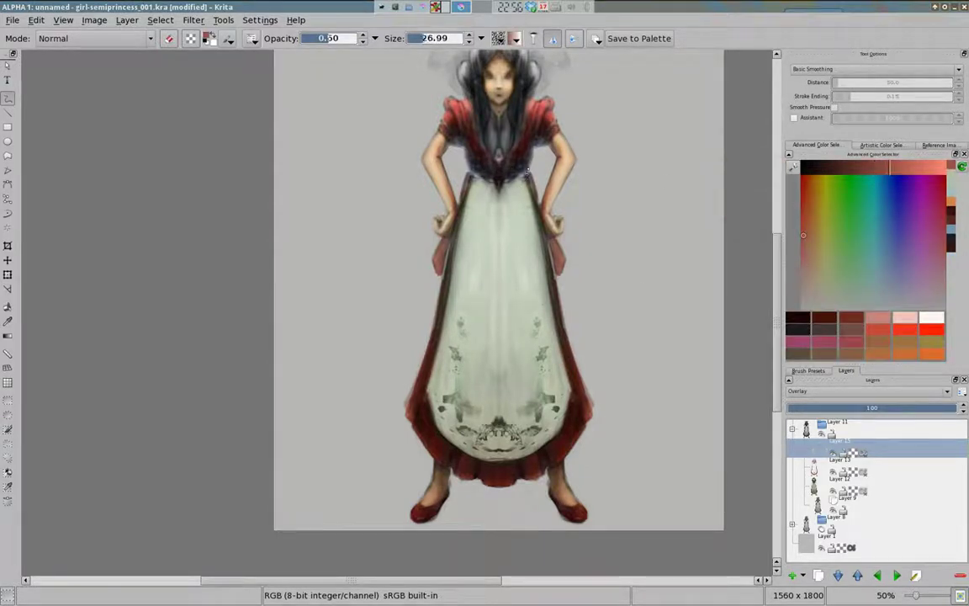
Try skin, orange, pink and red colours, ending on a pale cyan.
left_click(559, 176, "ctrl")
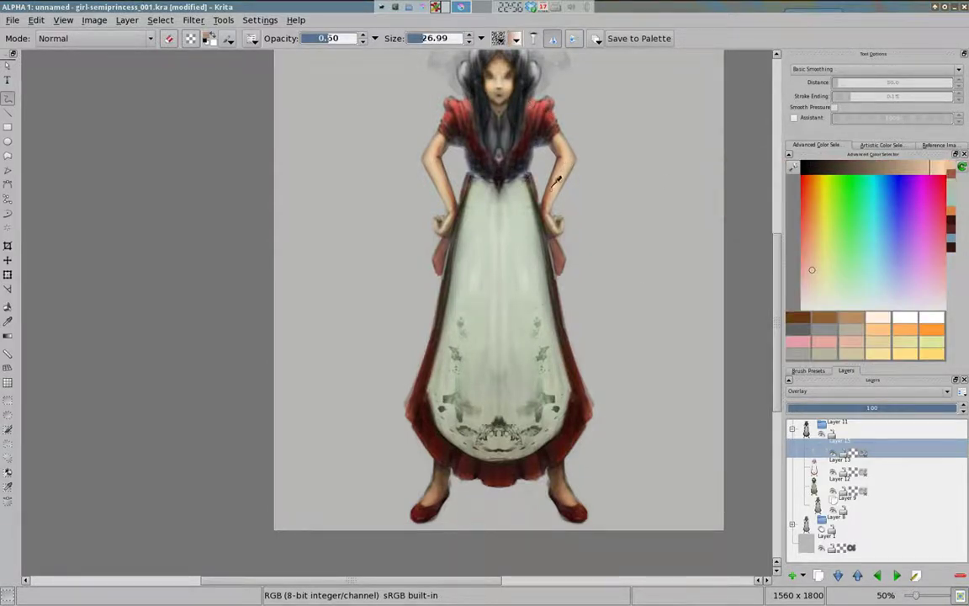
key("e")
key("e")
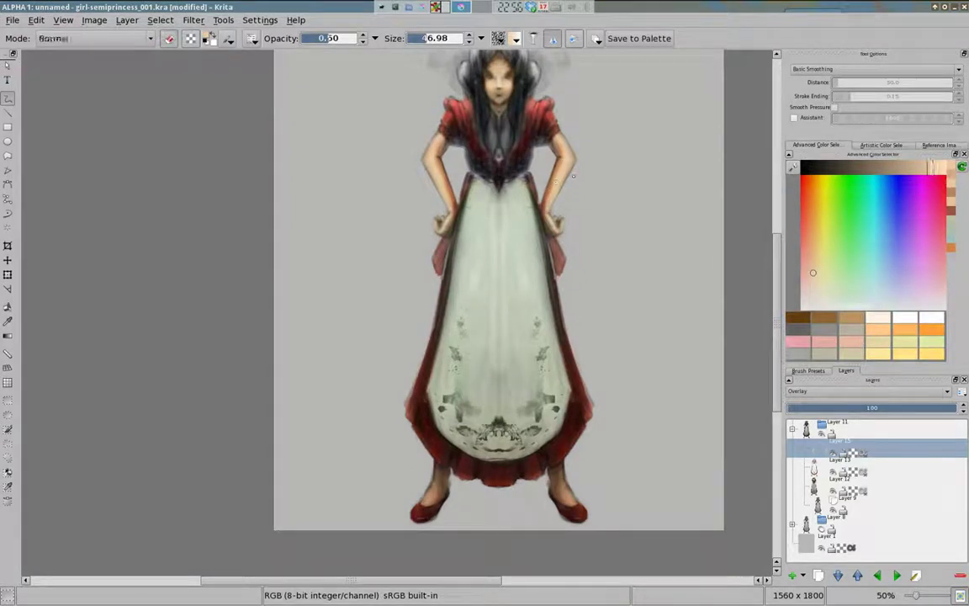
left_click(552, 223, "ctrl")
left_click(800, 246)
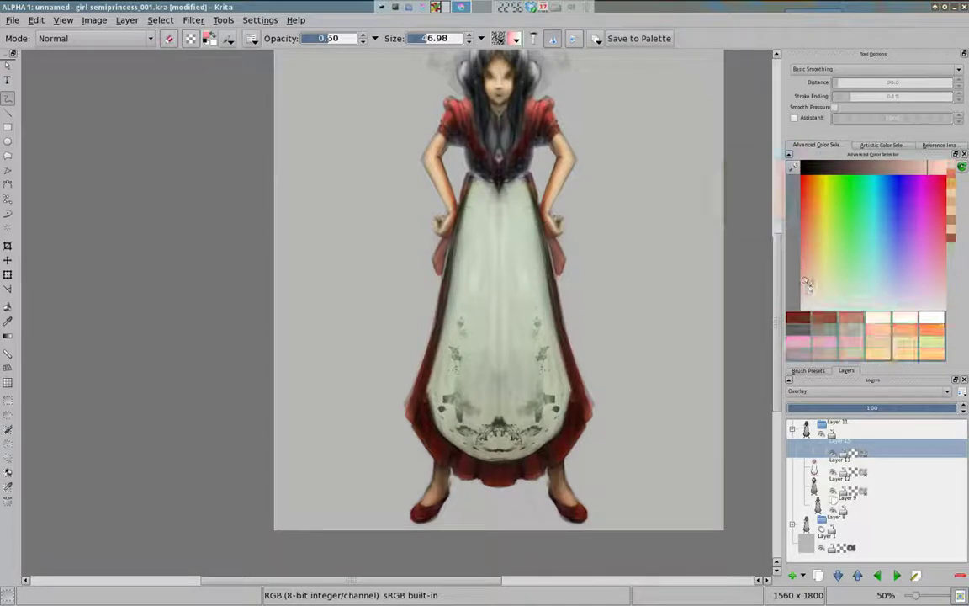
left_click(875, 284)
left_click(574, 137, "ctrl")
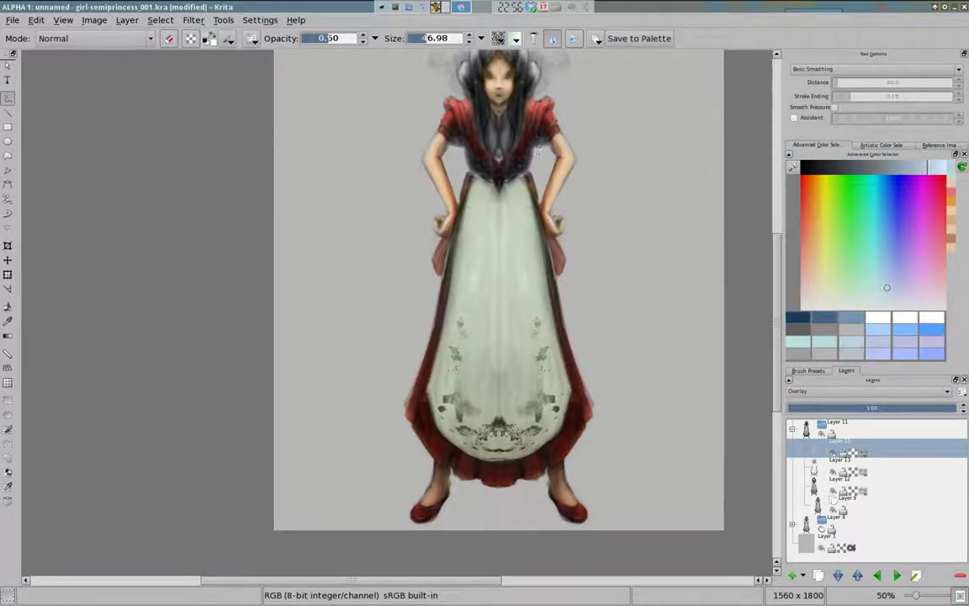
left_click(476, 171, "ctrl")
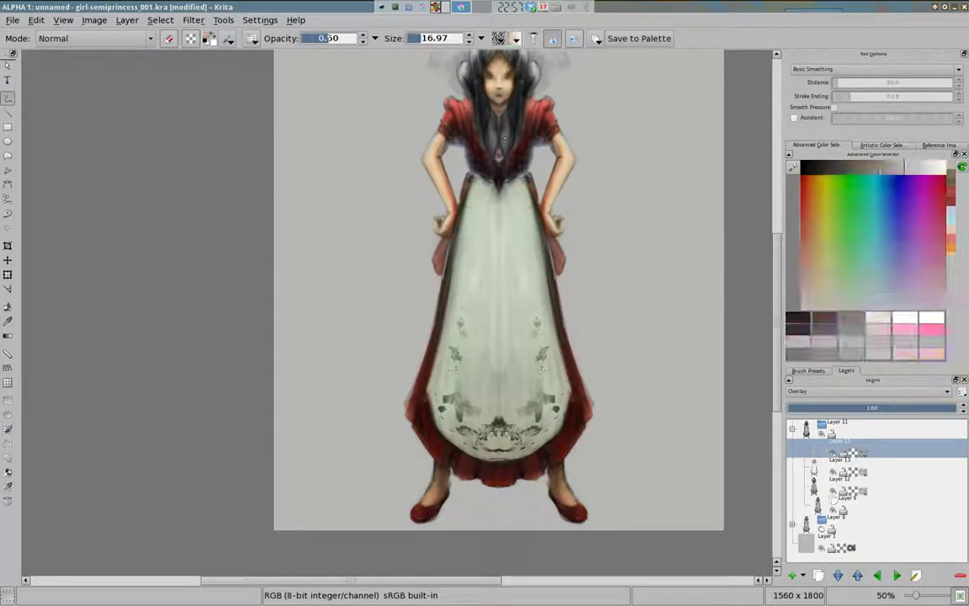
left_click(873, 288)
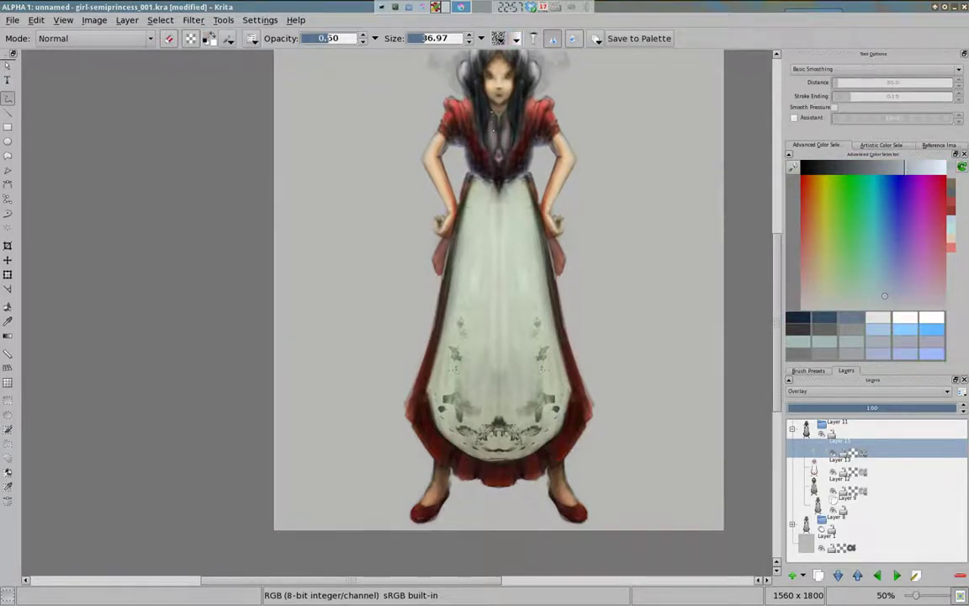
Bring the head into view, try brown, grey-cyan, yellow and orange colours, then zoom out to 33%.
left_click_drag(499, 78, 509, 195)
left_click(509, 195, "ctrl")
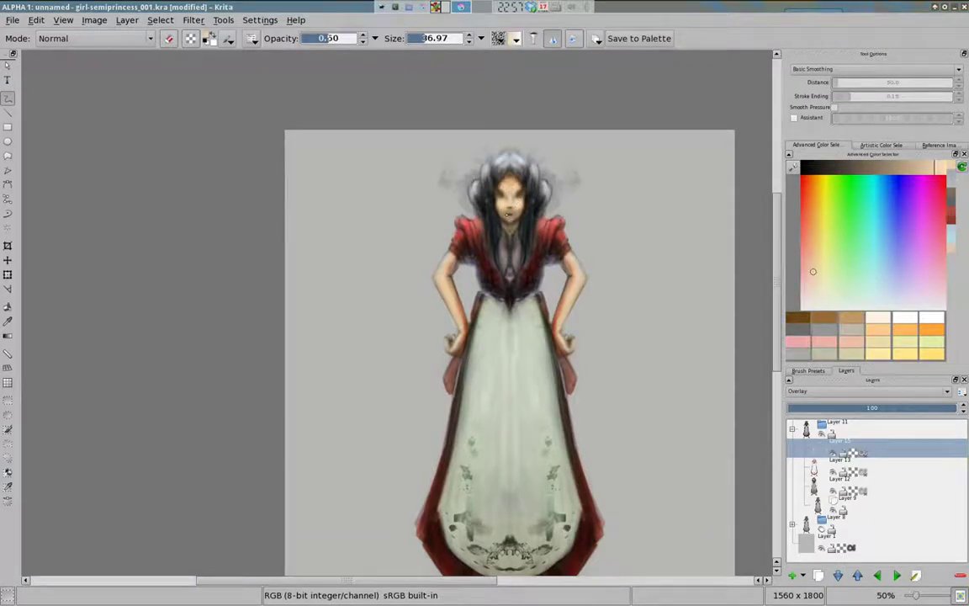
left_click(472, 171, "ctrl")
left_click_drag(857, 174, 810, 250)
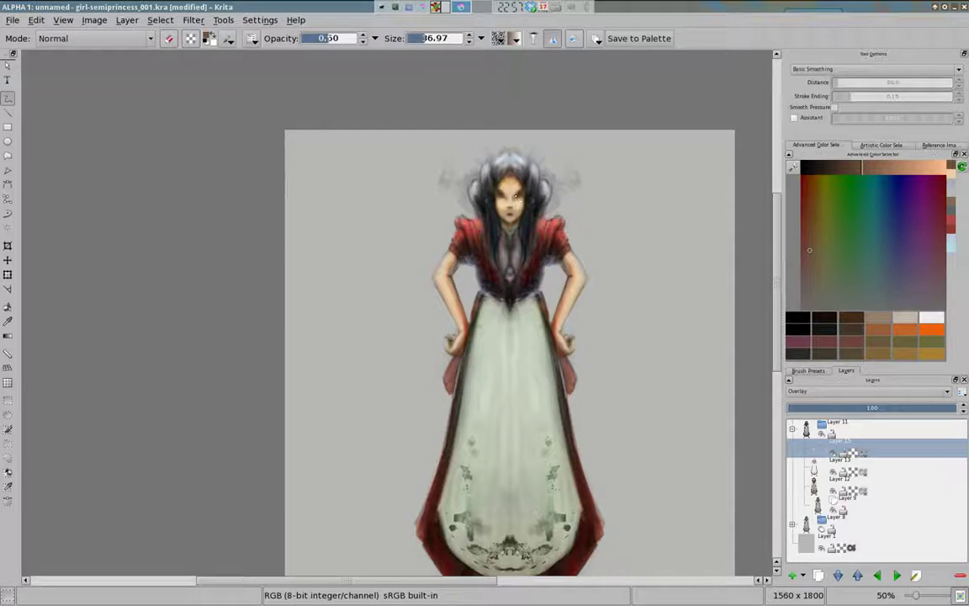
left_click(535, 183, "ctrl")
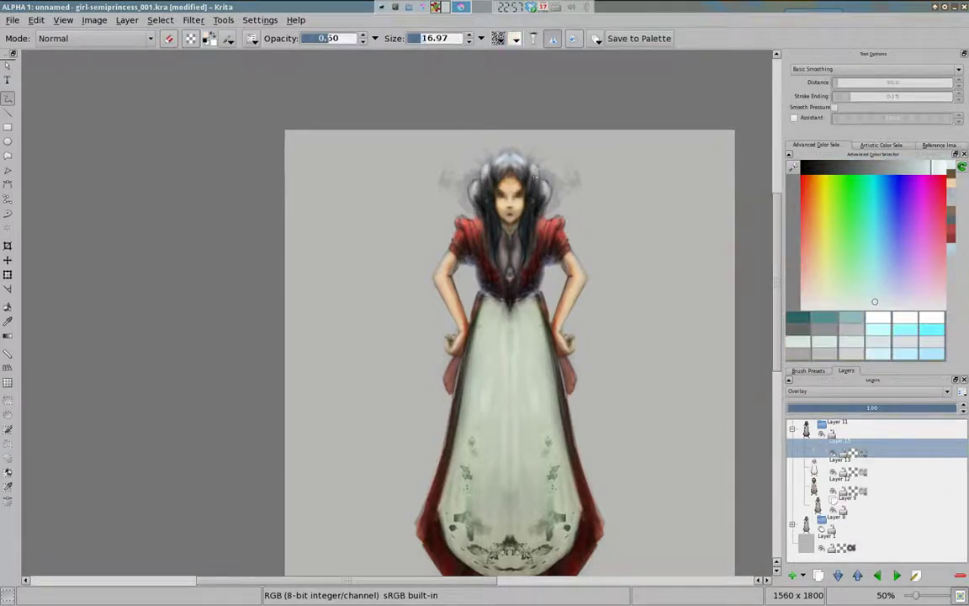
left_click(822, 281)
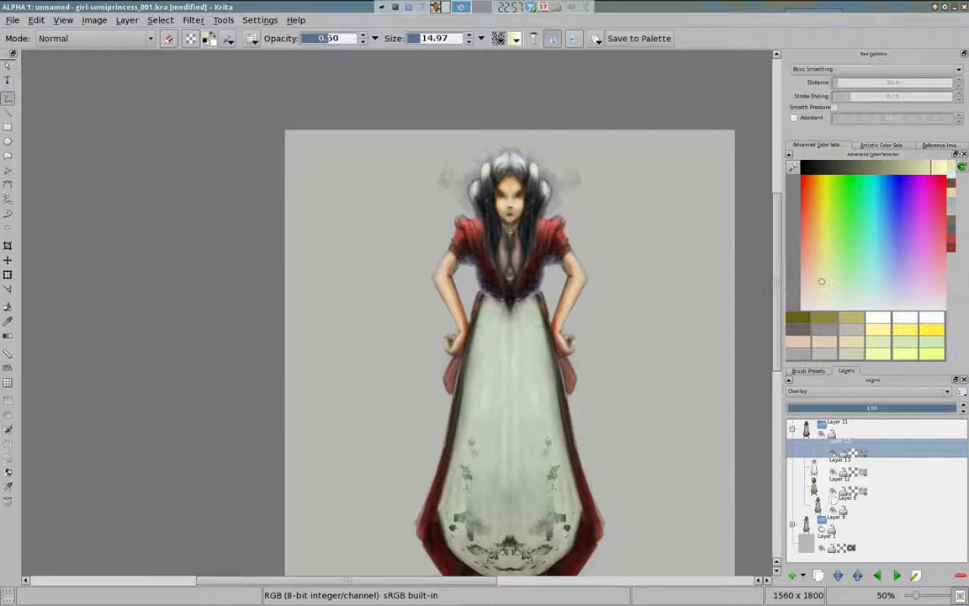
left_click(724, 206, "ctrl")
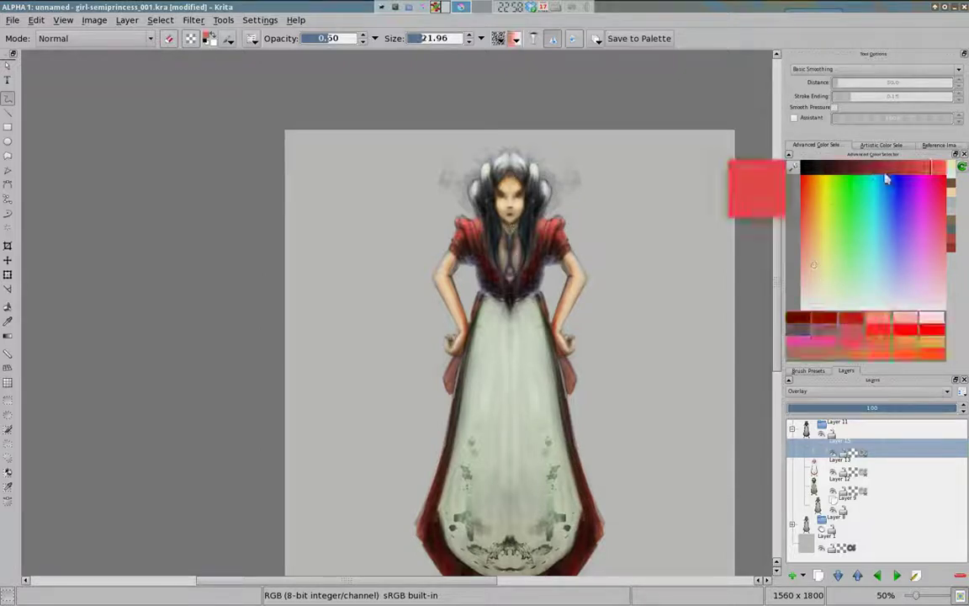
left_click(833, 168)
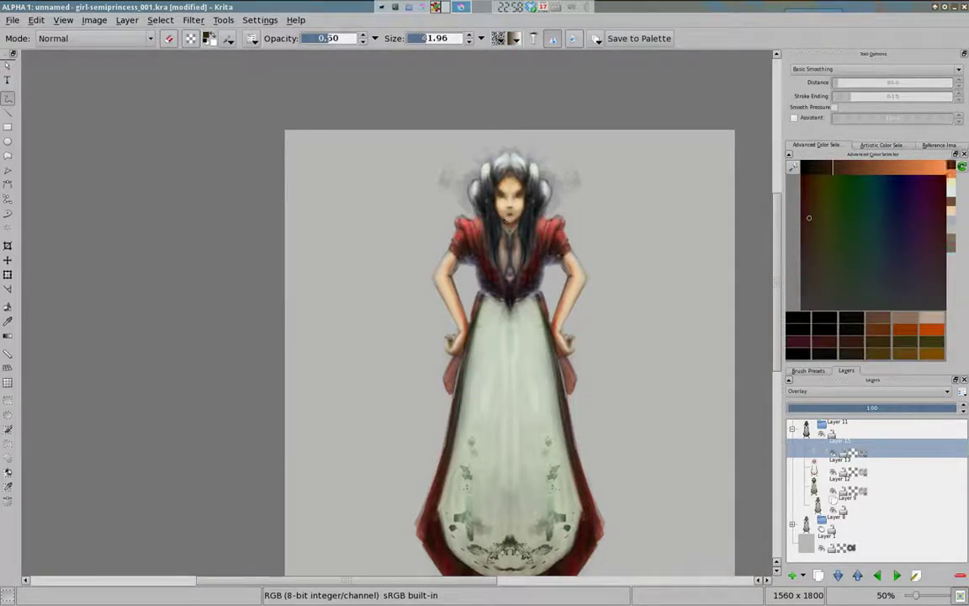
key("minus")
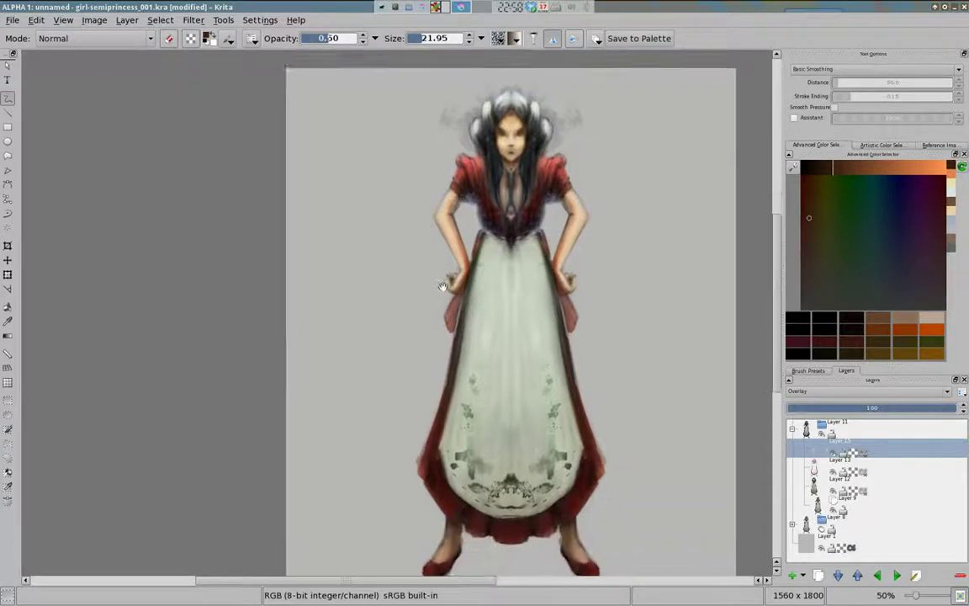
Lay light paint over the lower apron near the hem with a large soft brush.
left_click(816, 296)
right_click(396, 313)
left_click(431, 362)
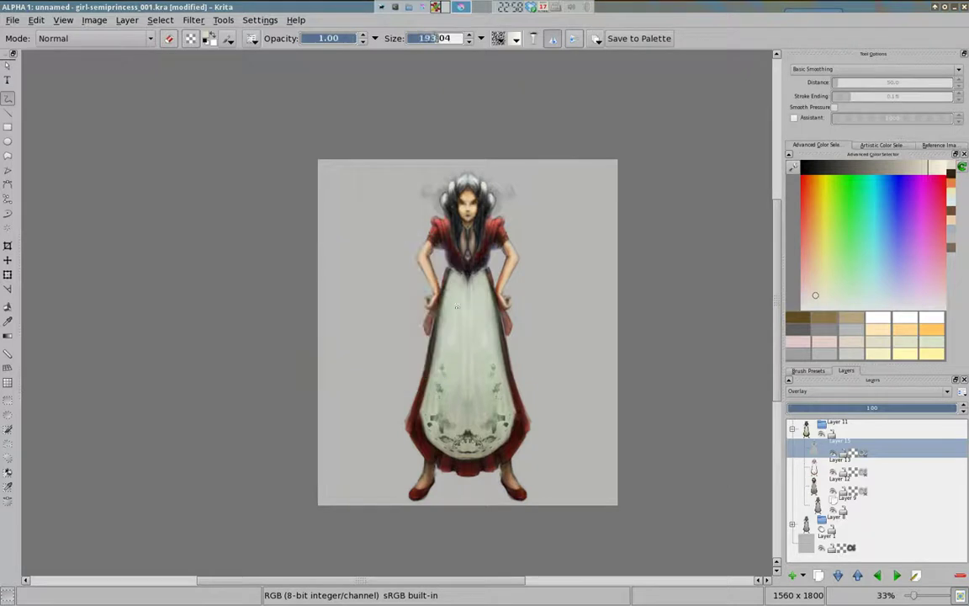
left_click_drag(487, 411, 468, 440)
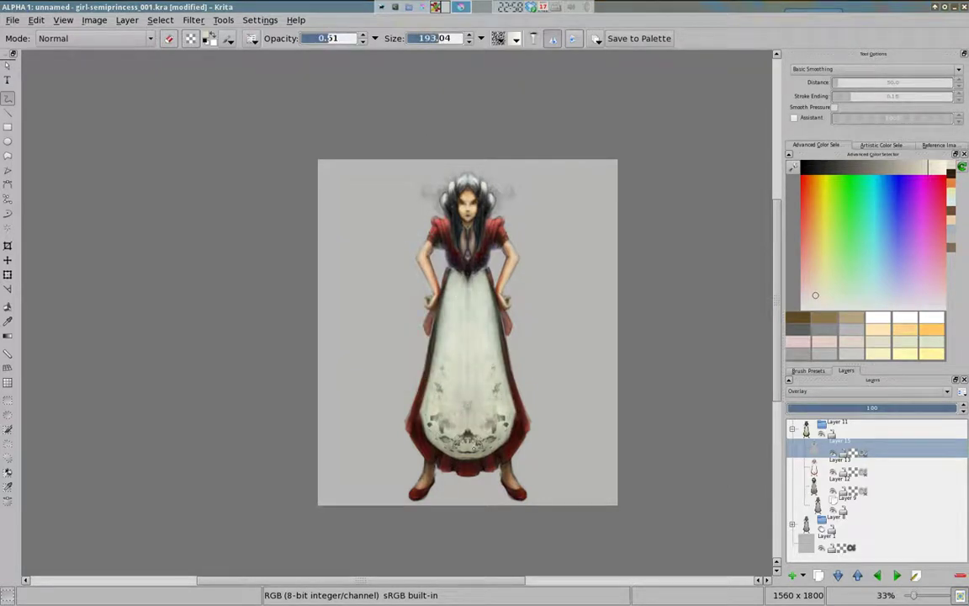
key("ctrl+shift+r")
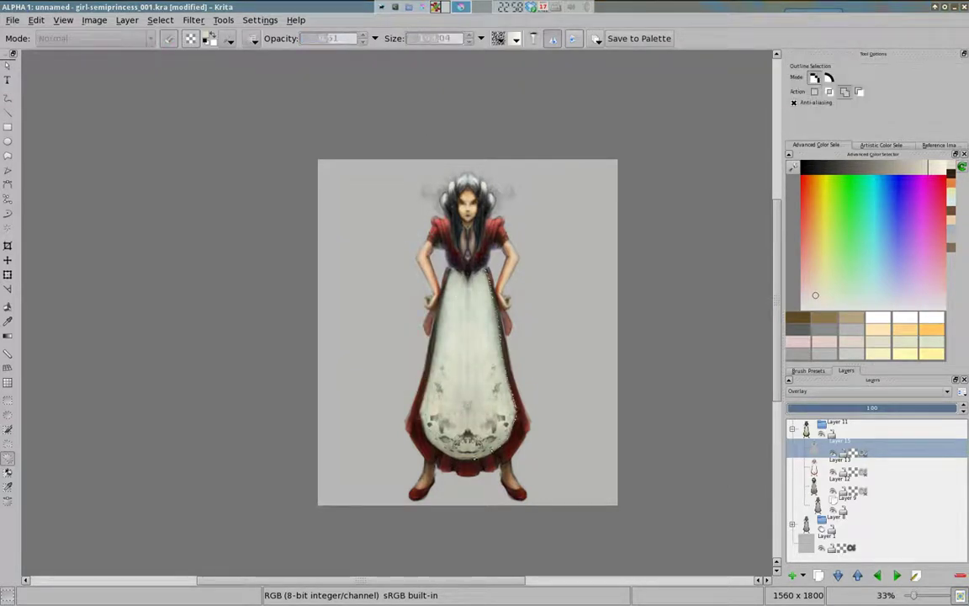
key("b")
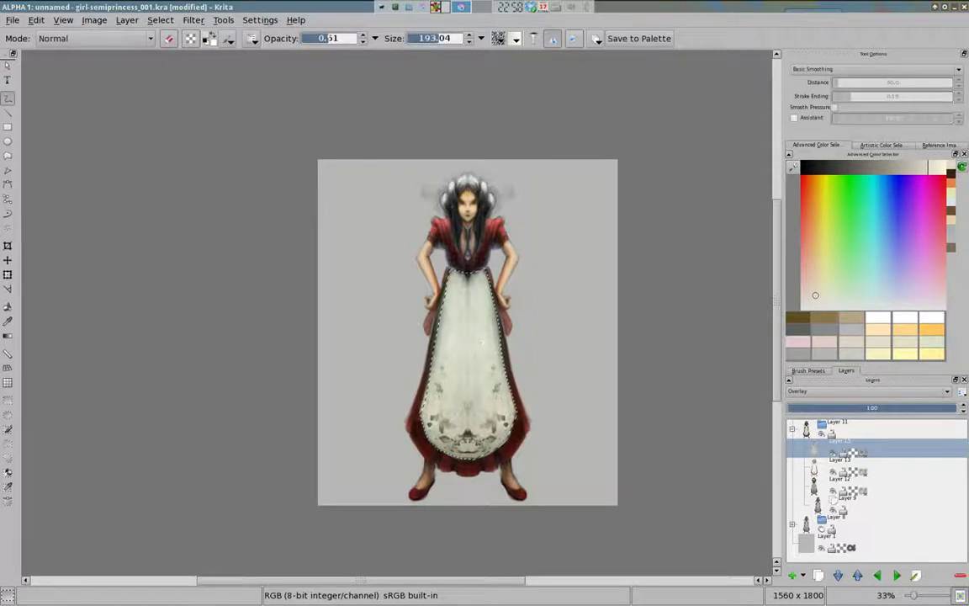
left_click(812, 286)
left_click_drag(453, 269, 446, 408)
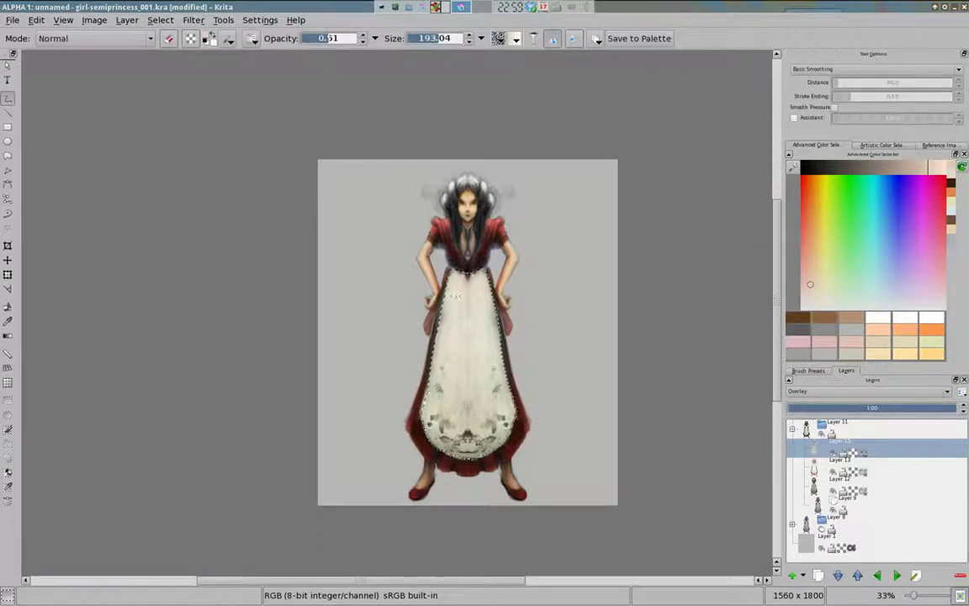
Try blue, yellow-grey and red colours and set brush opacity to about 0.72.
mouse_move(902, 298)
left_mouse_down()
mouse_move(876, 298)
mouse_move(881, 289)
left_mouse_up()
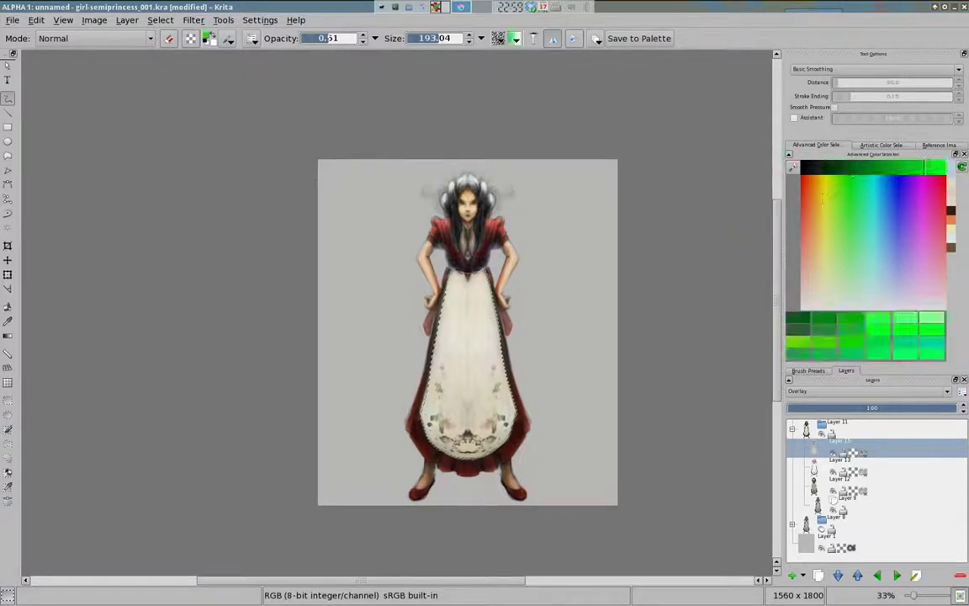
left_click(830, 167)
left_click_drag(822, 209, 884, 252)
left_click(555, 384, "ctrl")
key("i")
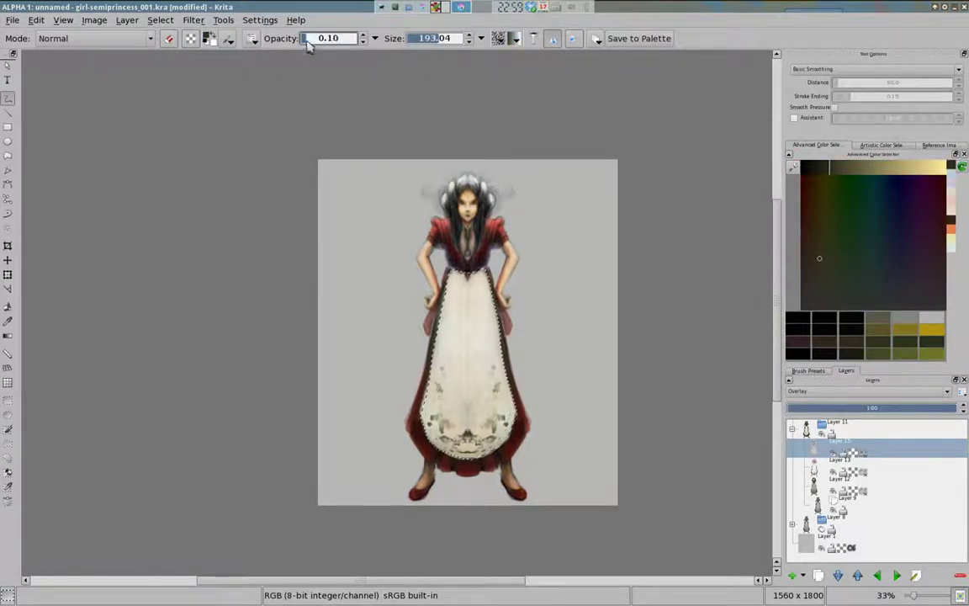
key("i")
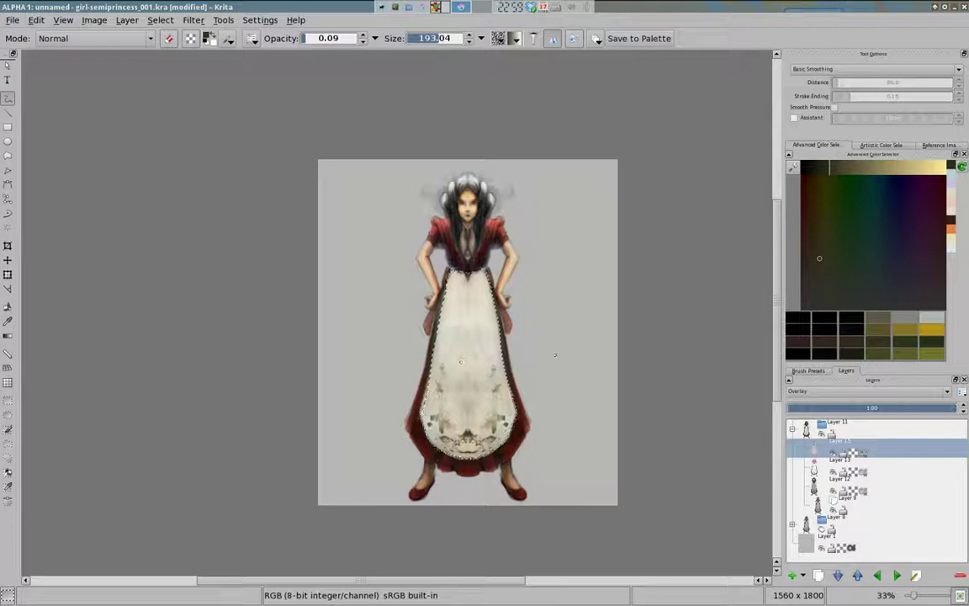
left_click(526, 433, "ctrl")
left_click(316, 39)
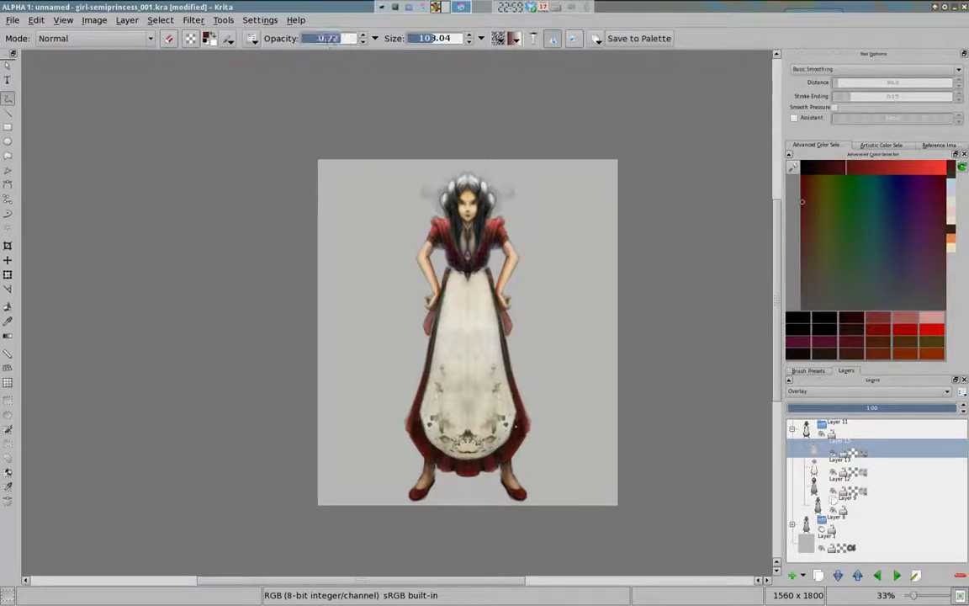
Switch to a small fully opaque brush in light blue and select the bottom background layer.
right_click(358, 281)
left_click(370, 244)
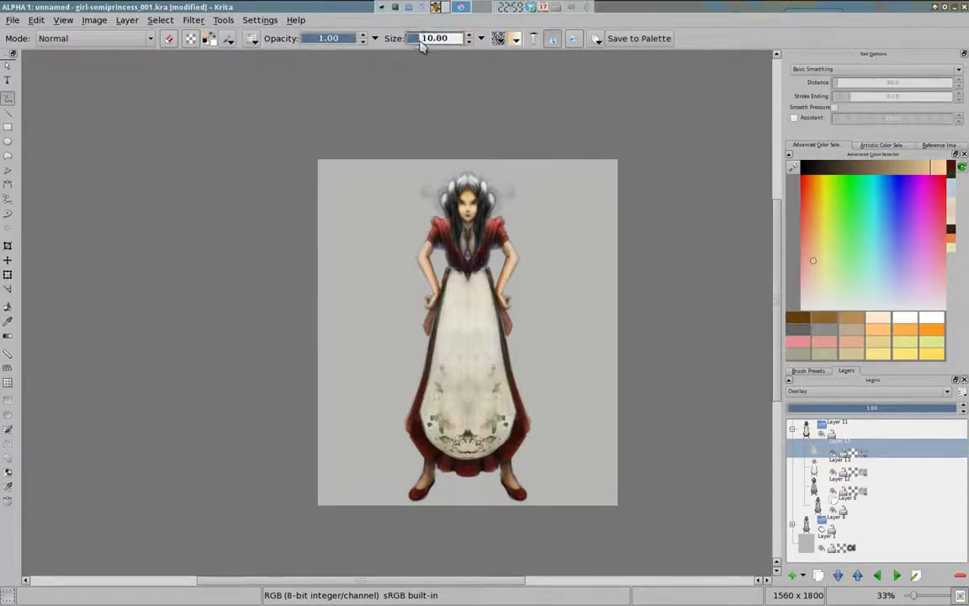
key("bracketleft")
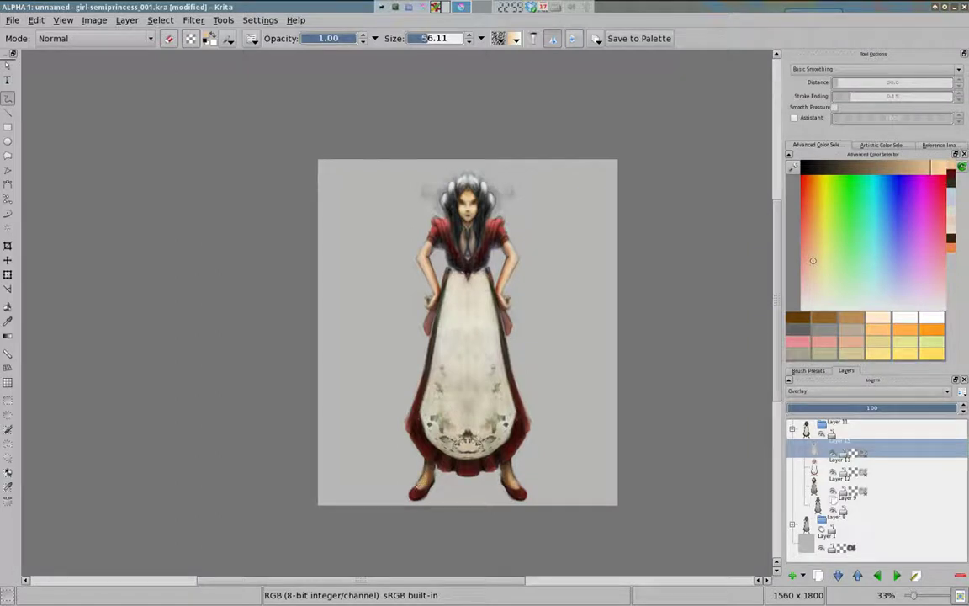
left_click(427, 477, "ctrl")
left_click(884, 269)
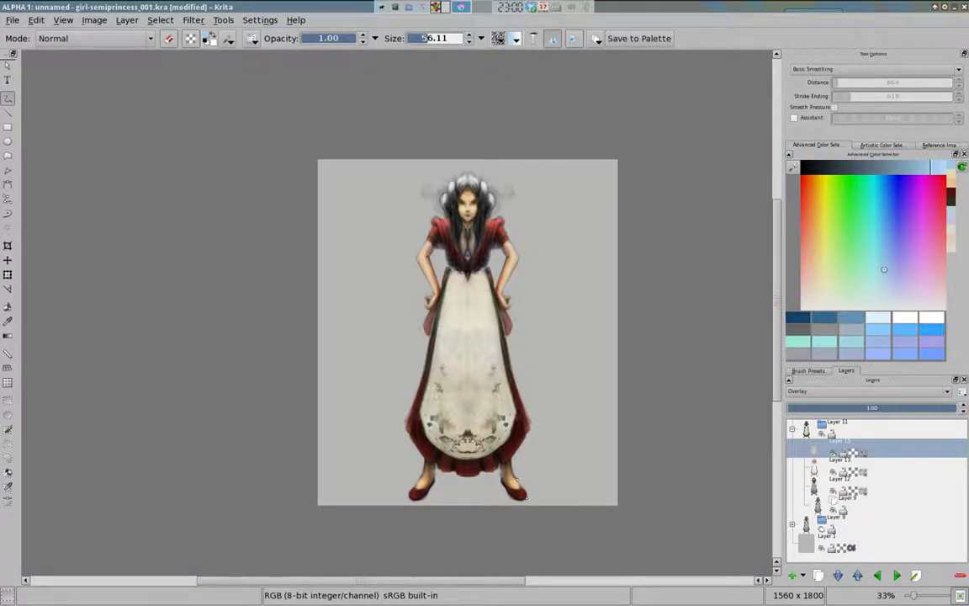
left_click_drag(527, 497, 532, 490)
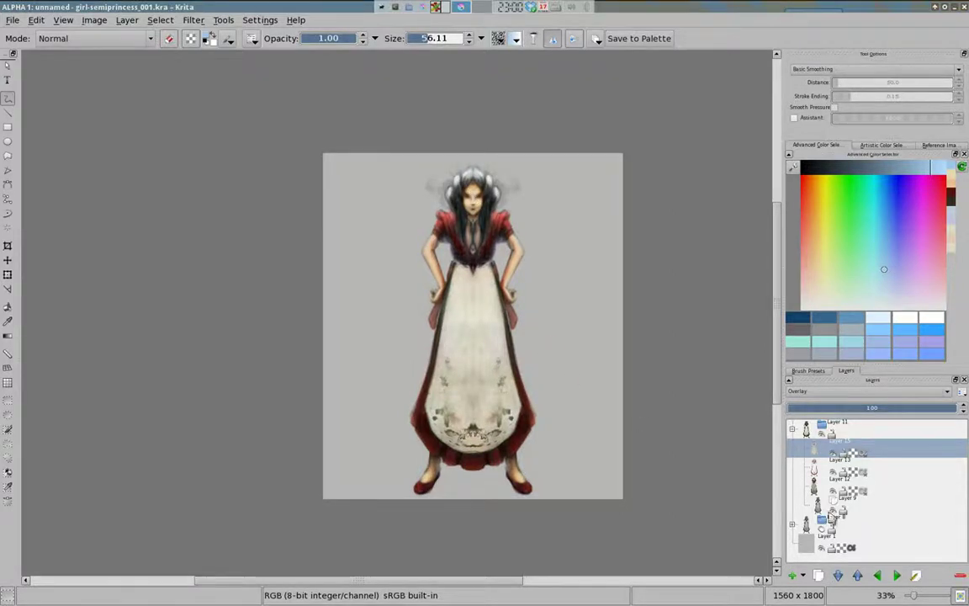
left_click(894, 549)
Set the bottom layer to Overlay and test faint light strokes around the head and arms.
left_click(866, 391)
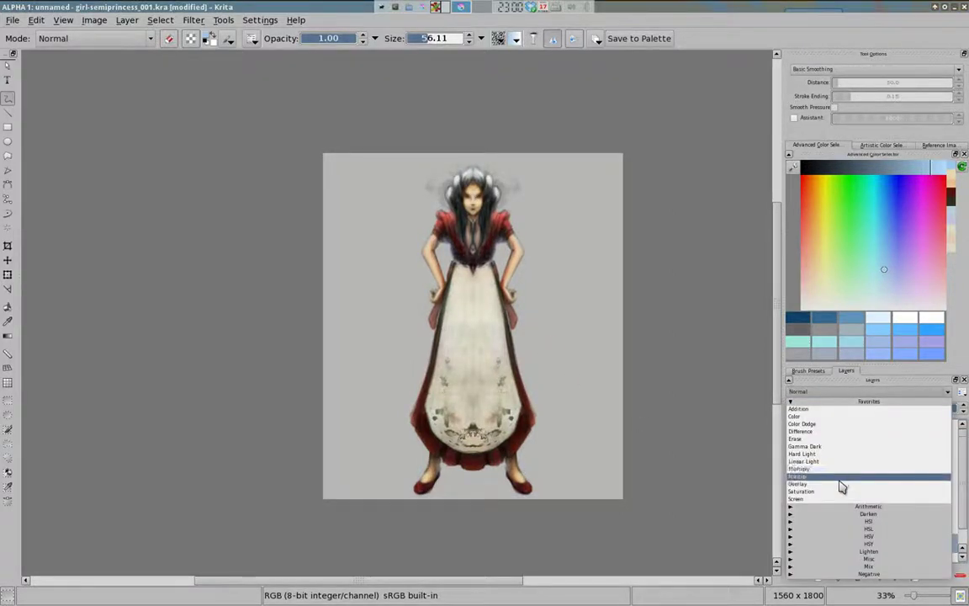
left_click(833, 477)
left_click(881, 290)
left_click_drag(476, 277, 476, 328)
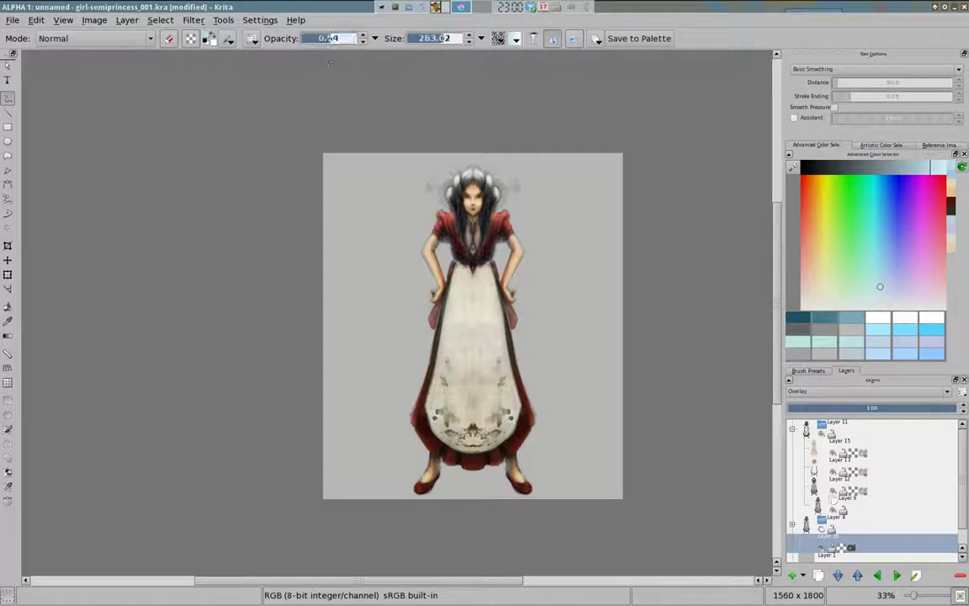
left_click(827, 294)
left_click_drag(437, 193, 504, 180)
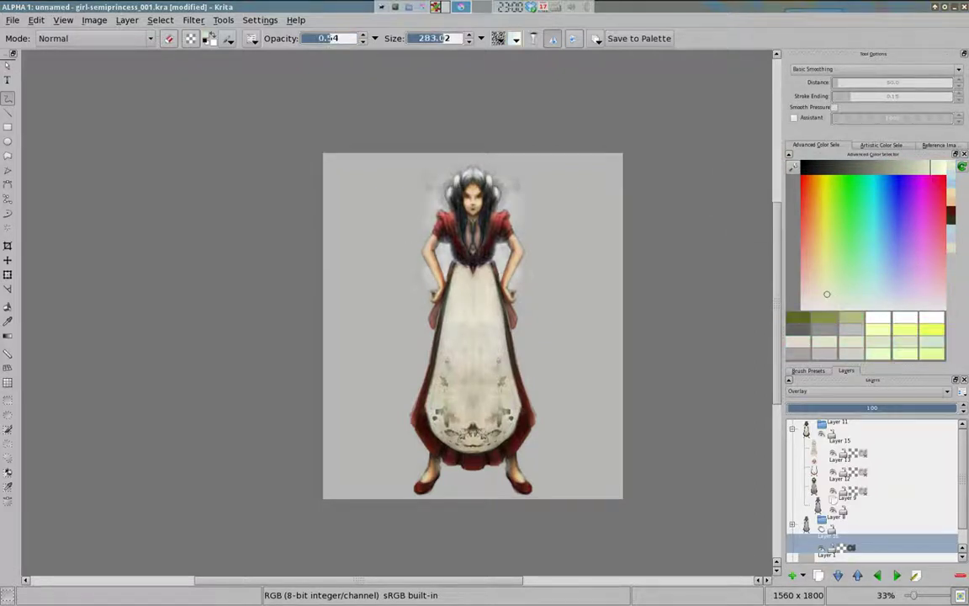
left_click_drag(425, 244, 425, 312)
left_click_drag(517, 244, 410, 436)
key("ctrl+z")
key("ctrl+z")
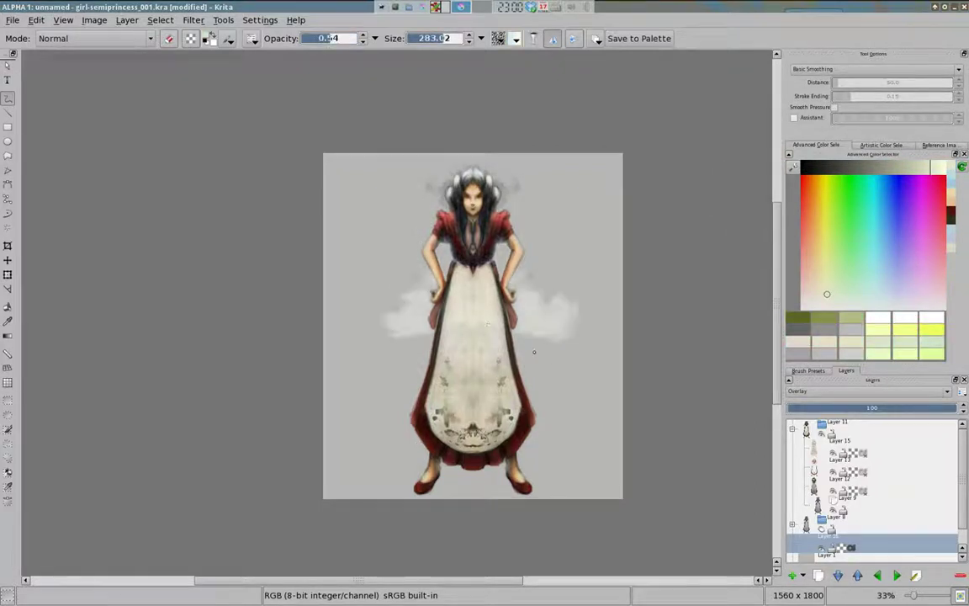
Paint a soft pale glow beside the skirt down to the hem and around the head with a size-400 brush.
right_click(397, 312)
left_click(344, 267)
left_click_drag(385, 235, 467, 269)
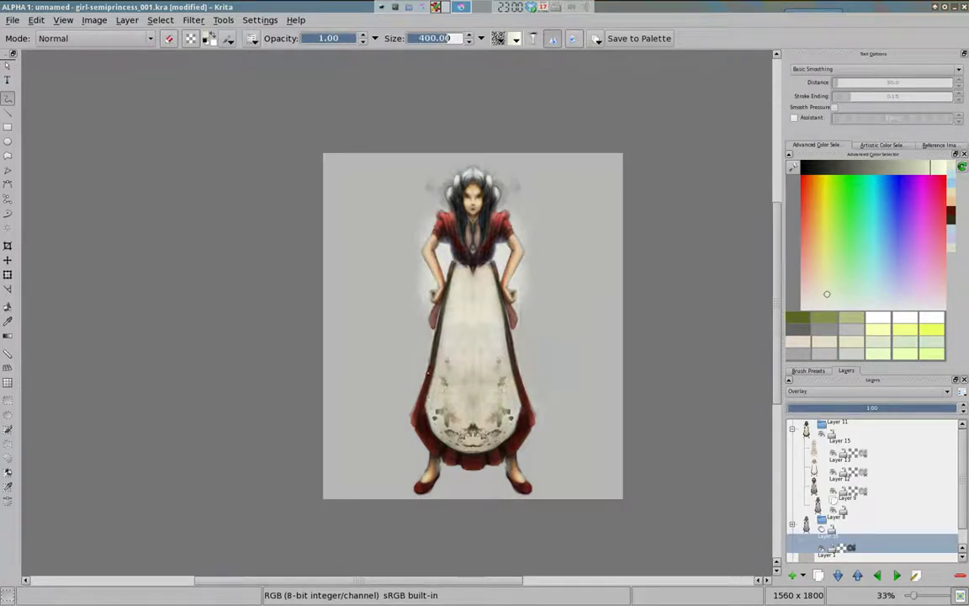
key("ctrl+z")
left_click_drag(374, 274, 387, 366)
left_click_drag(479, 277, 492, 362)
key("ctrl+z")
left_click_drag(382, 302, 395, 416)
left_click_drag(484, 324, 497, 421)
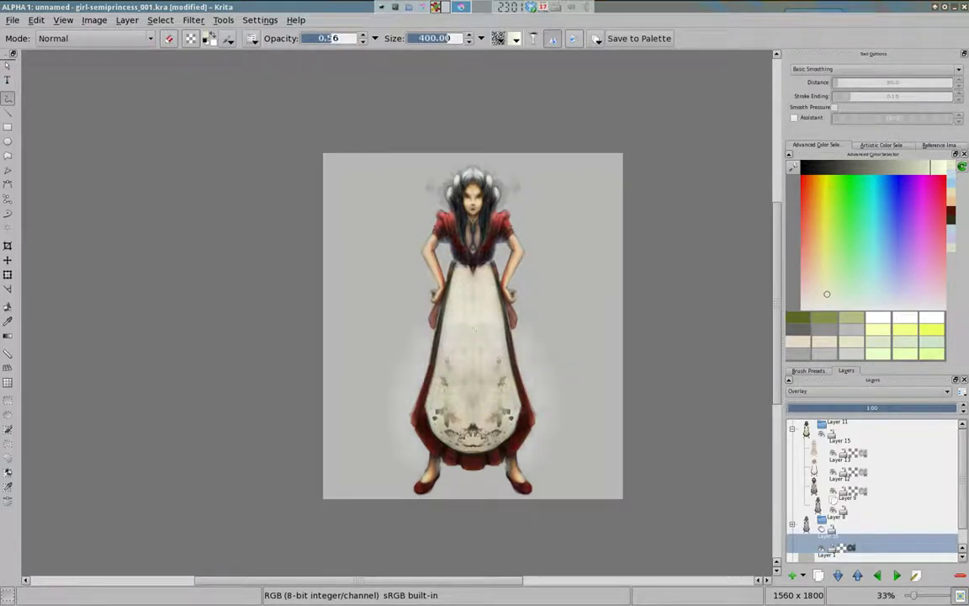
left_click_drag(403, 420, 523, 387)
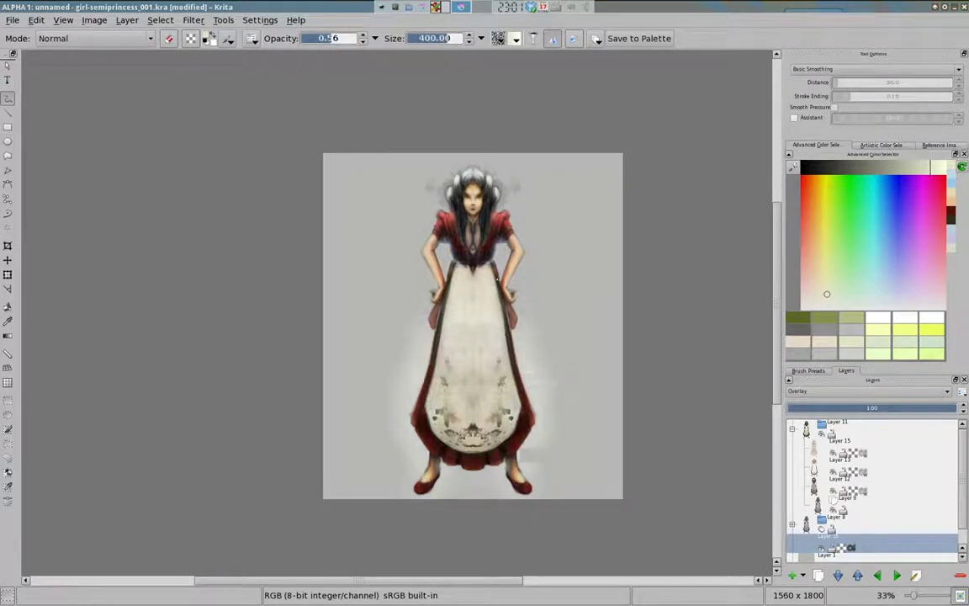
left_click_drag(496, 278, 486, 202)
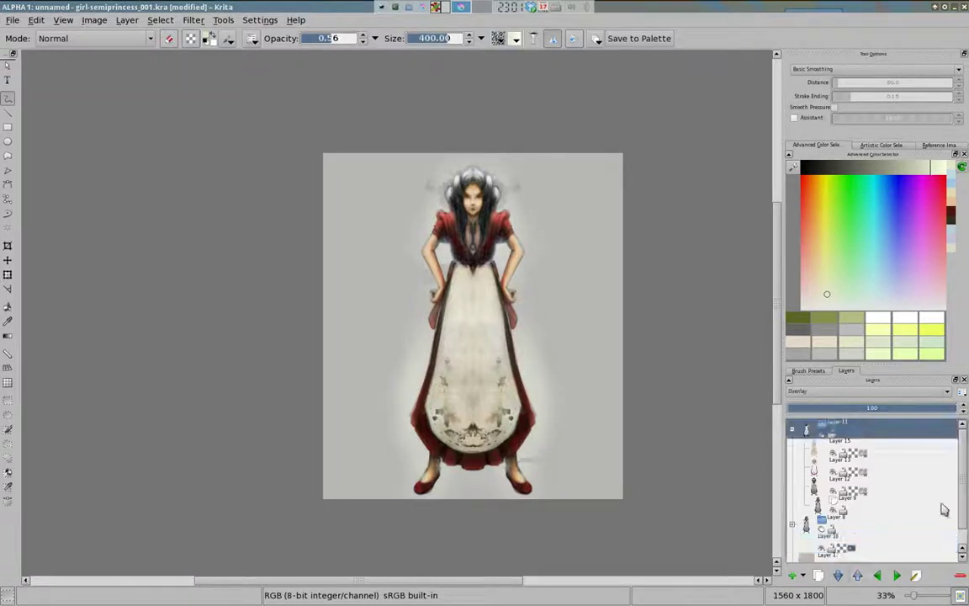
Set the layer to Multiply and brush a soft dark shadow beneath the girl's feet.
scroll(942, 508, "down", 1)
right_click(395, 313)
left_click(867, 391)
left_click(821, 469)
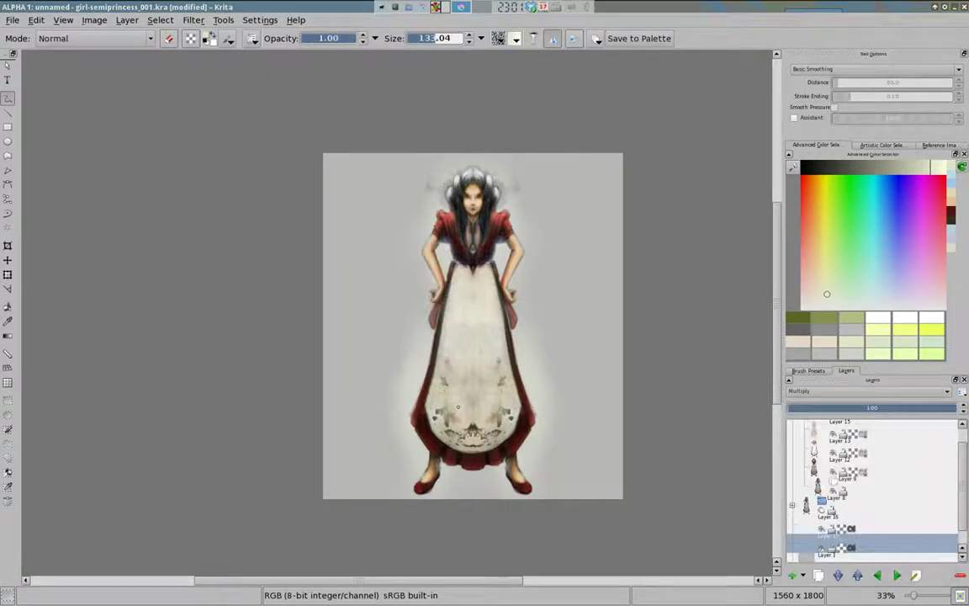
left_click(883, 292)
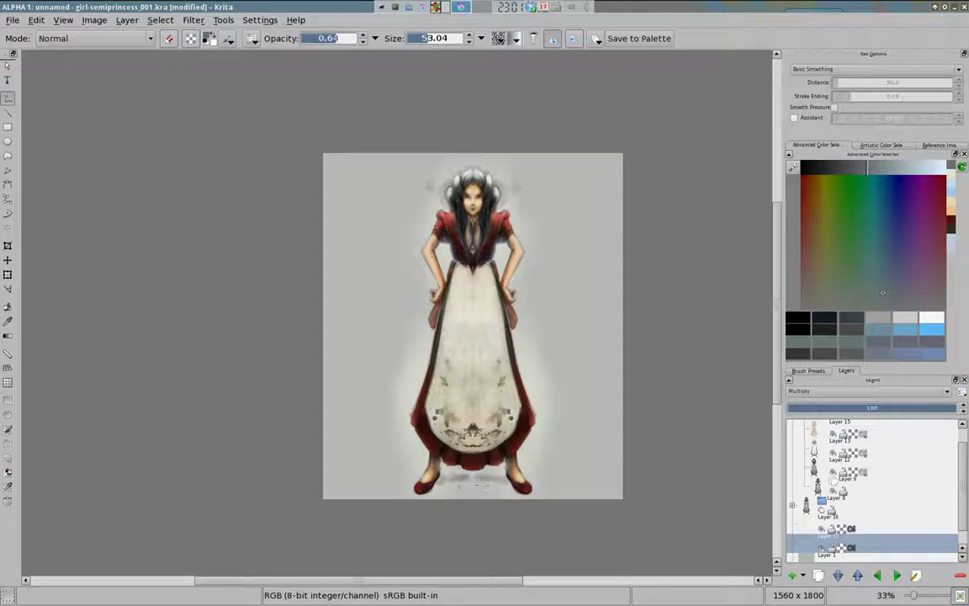
mouse_move(447, 476)
left_mouse_down()
mouse_move(470, 486)
mouse_move(478, 473)
left_mouse_up()
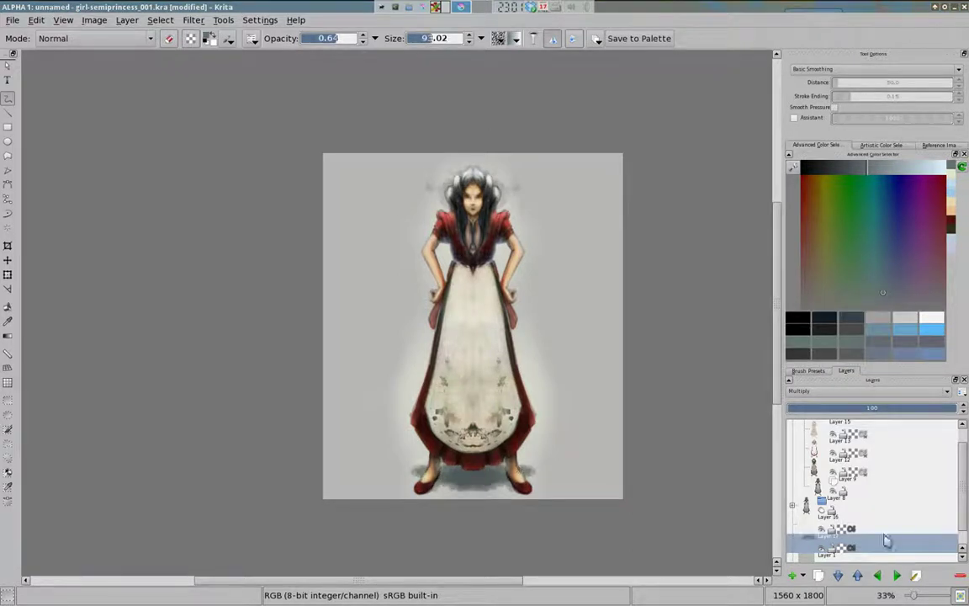
On the Overlay layer above, set up an opaque painting brush with a dark red colour.
left_click(883, 524)
right_click(421, 425)
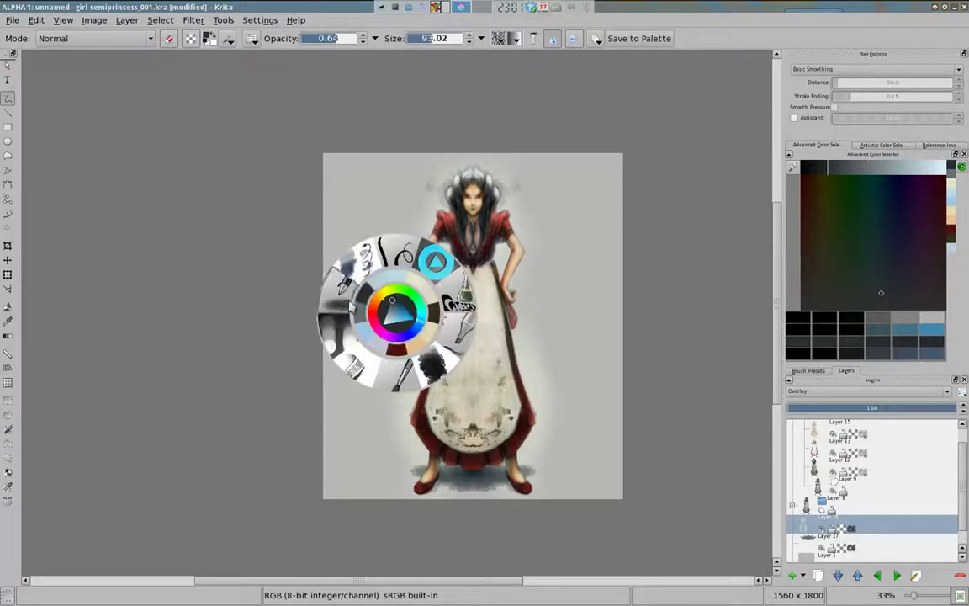
left_click(346, 337)
key("bracketleft")
key("bracketleft")
key("bracketleft")
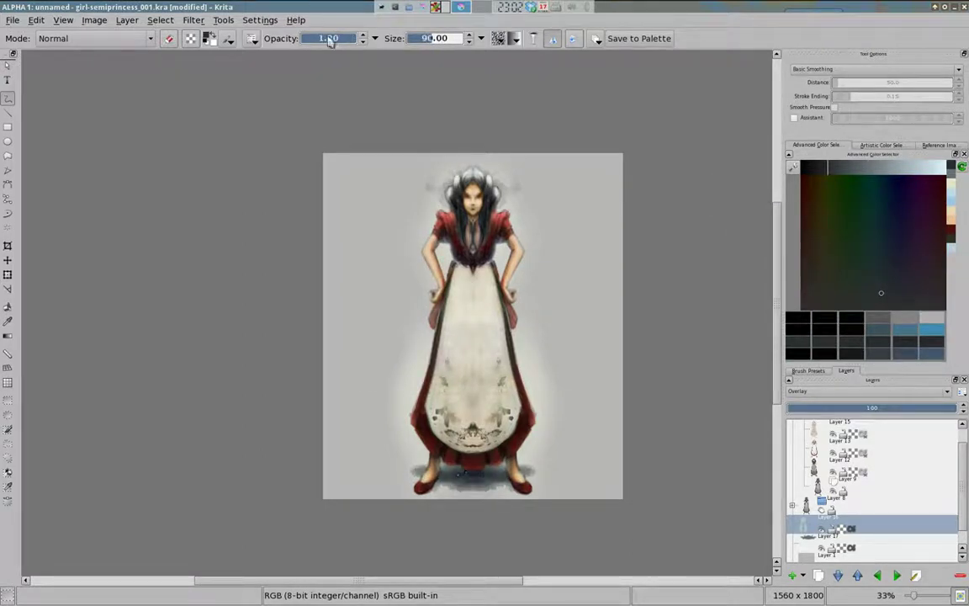
type("0.45")
key("e")
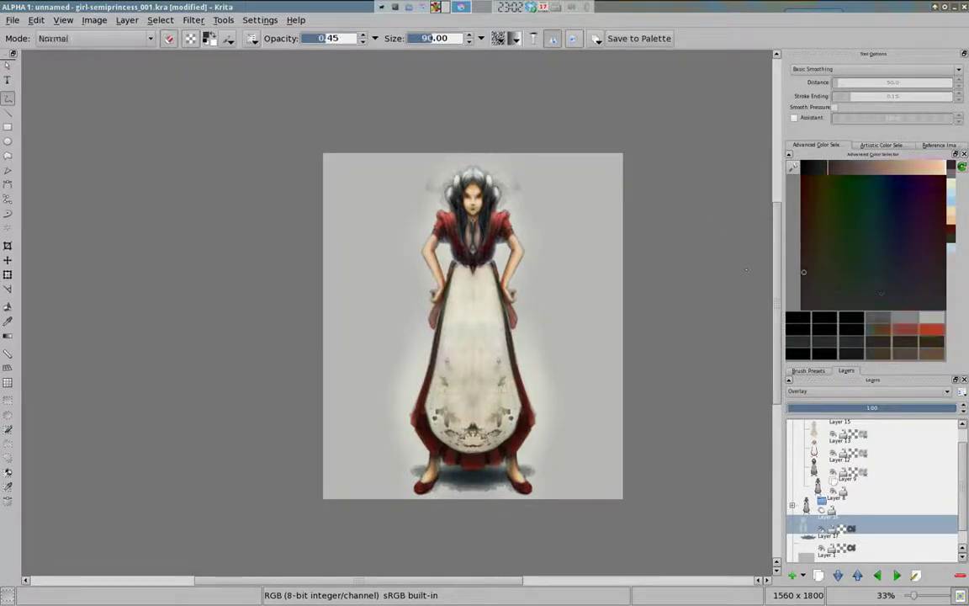
left_click(455, 474, "ctrl")
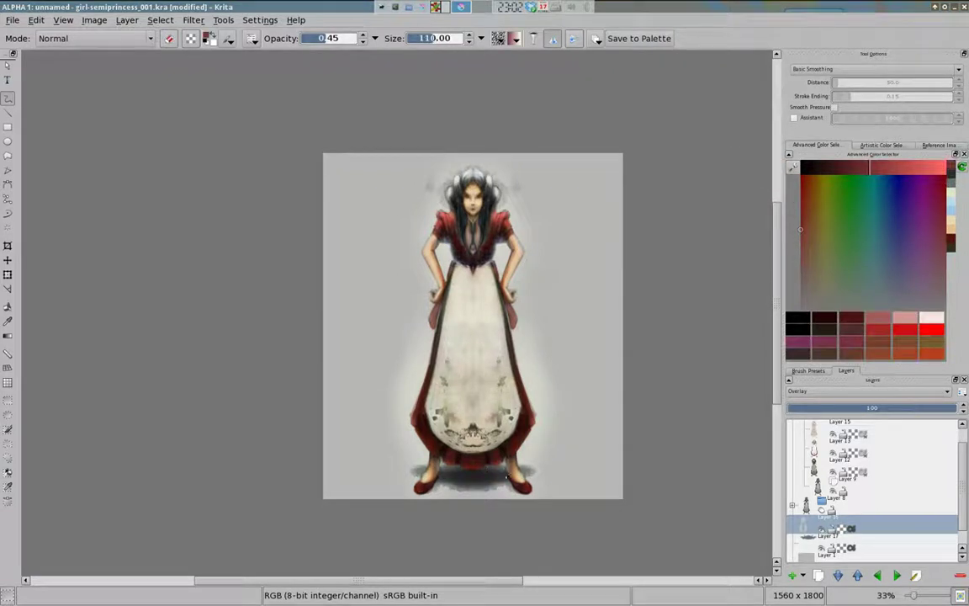
key("plus")
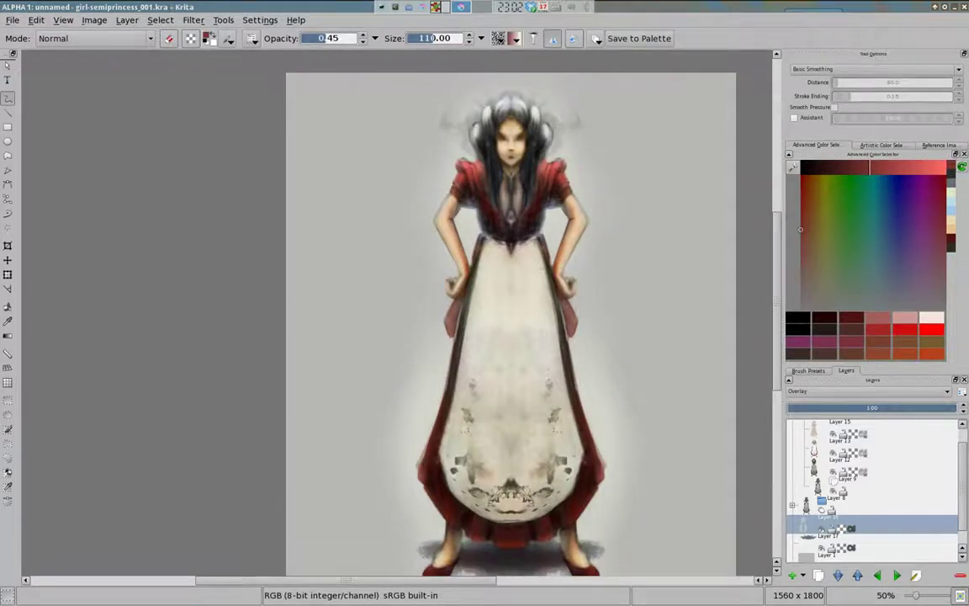
left_click(796, 505)
scroll(875, 488, "down", 2)
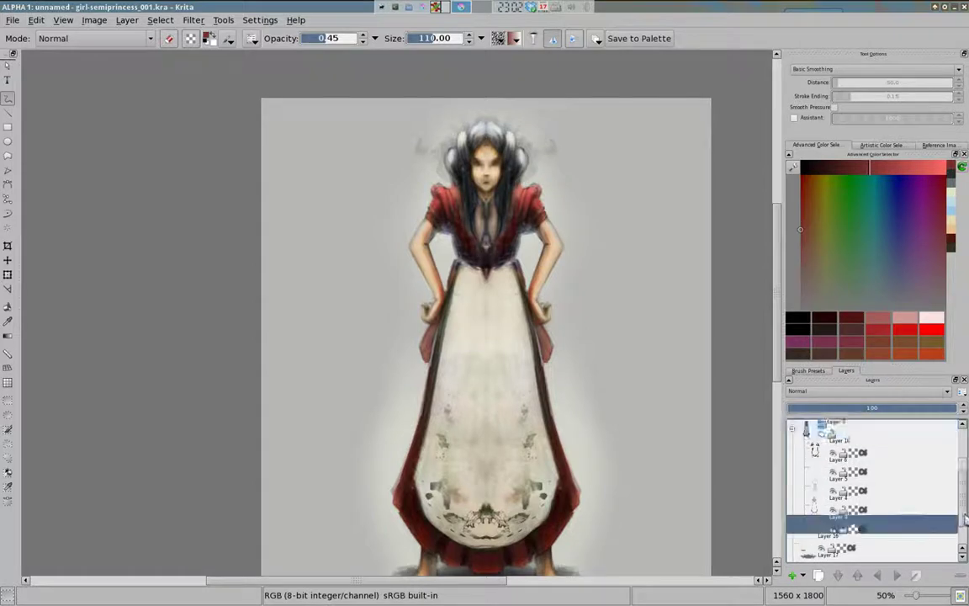
scroll(926, 487, "up", 1)
left_click(827, 508)
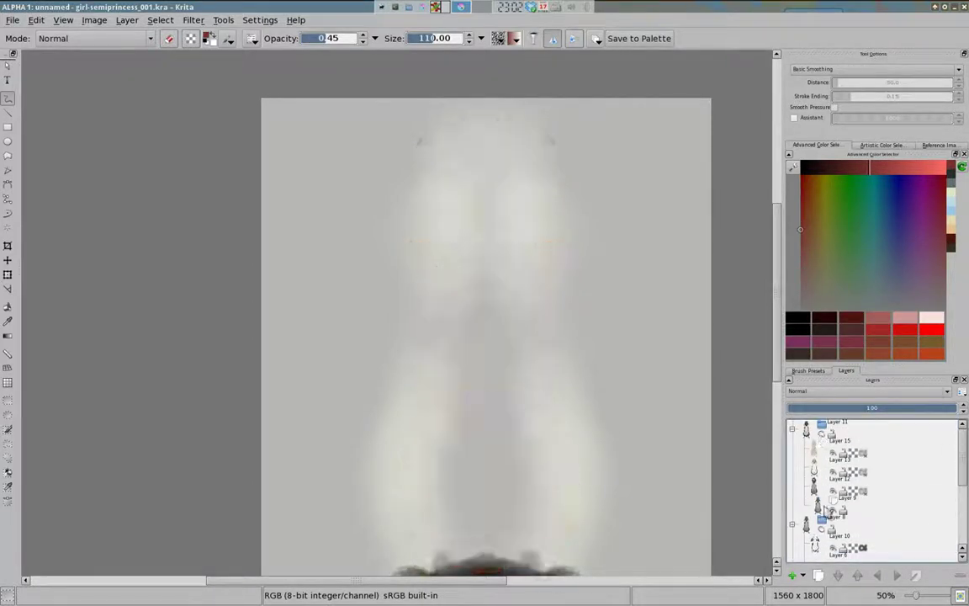
right_click(394, 317)
left_click(433, 259)
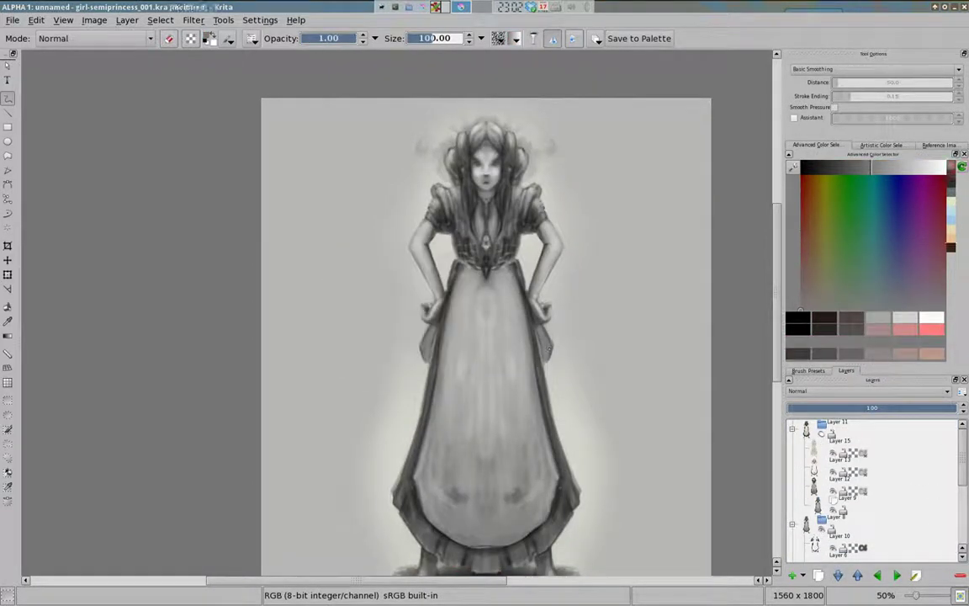
left_click(827, 438)
left_click(891, 451)
key("1")
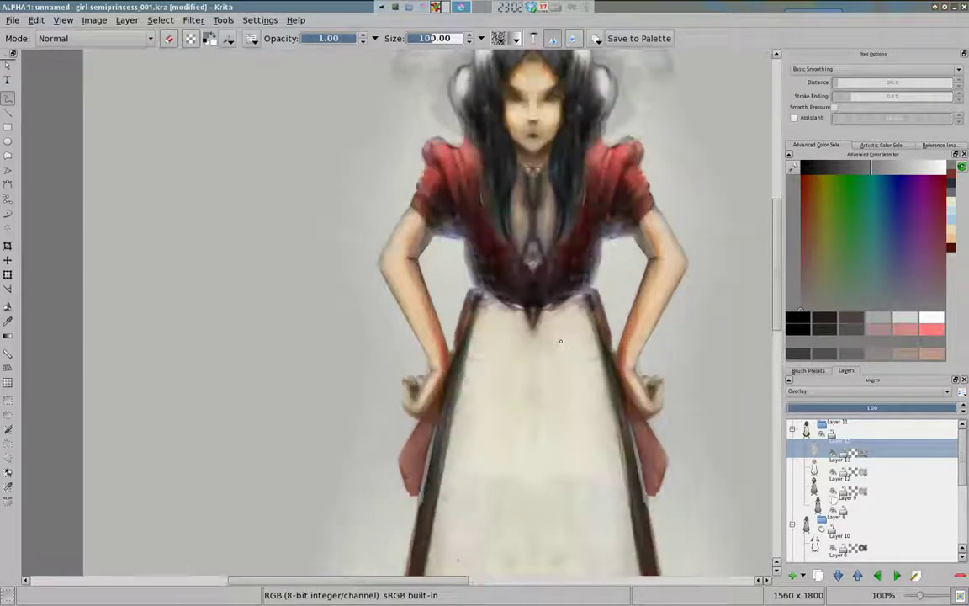
key("minus")
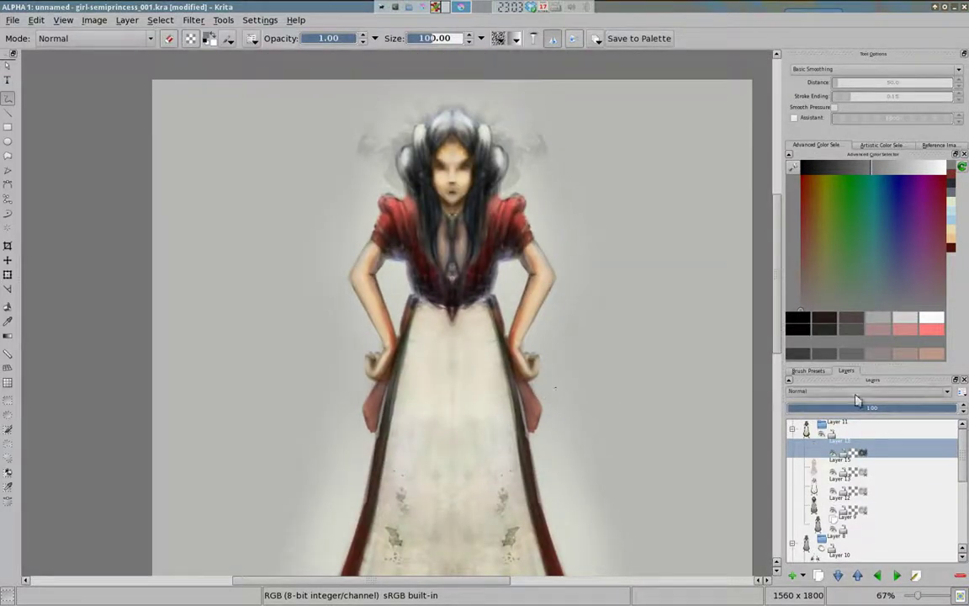
left_click(856, 392)
left_click(854, 433)
Select the layer below and switch the brush from erasing back to Normal painting.
key("minus")
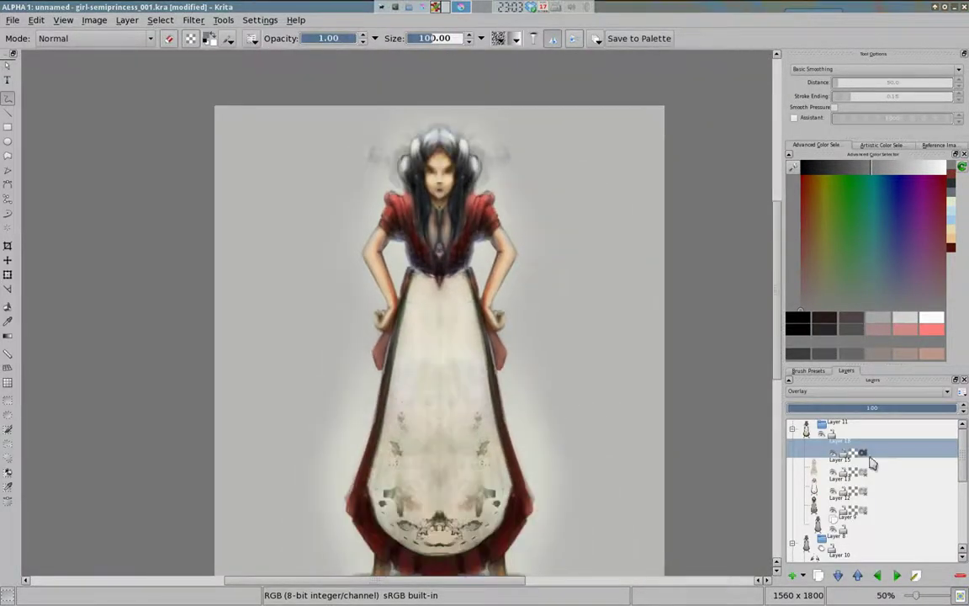
left_click(872, 465)
key("e")
key("i")
key("i")
key("i")
key("bracketright")
key("bracketright")
key("bracketright")
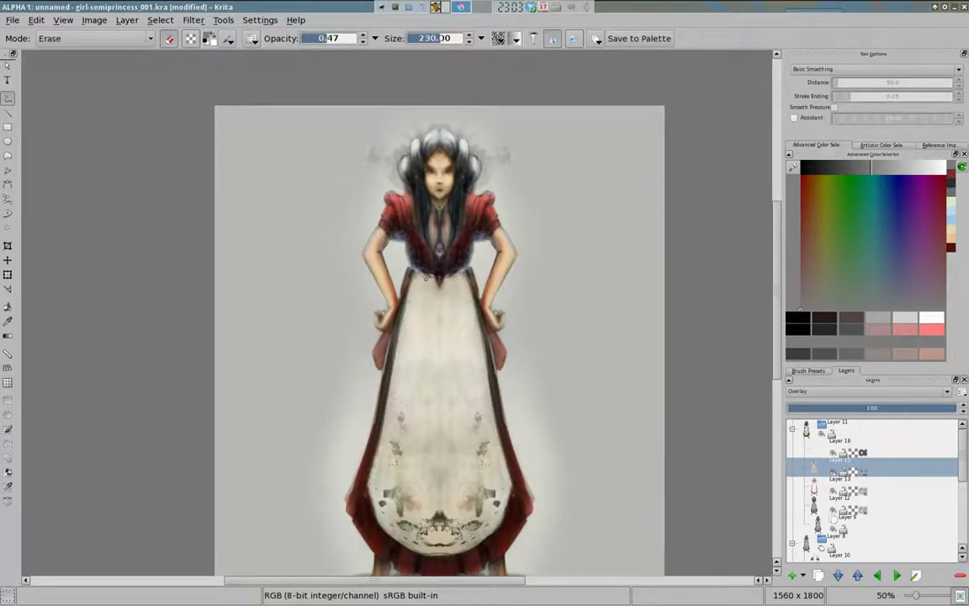
scroll(434, 320, "up", 2)
scroll(434, 328, "down", 1)
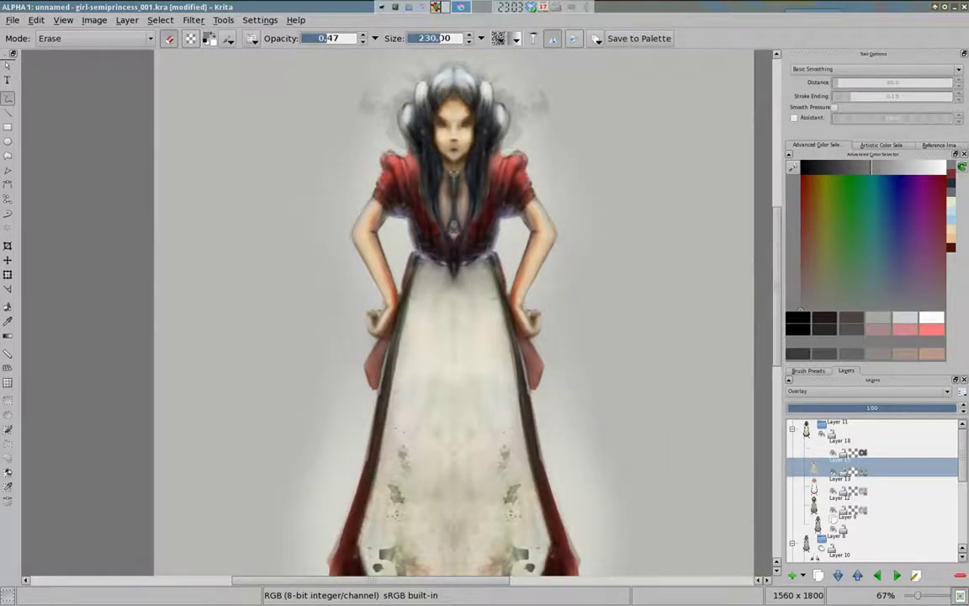
key("Page_Up")
key("e")
Load a large soft brush preset and paint grey smoky haze around the figure.
left_click(808, 370)
left_click(862, 405)
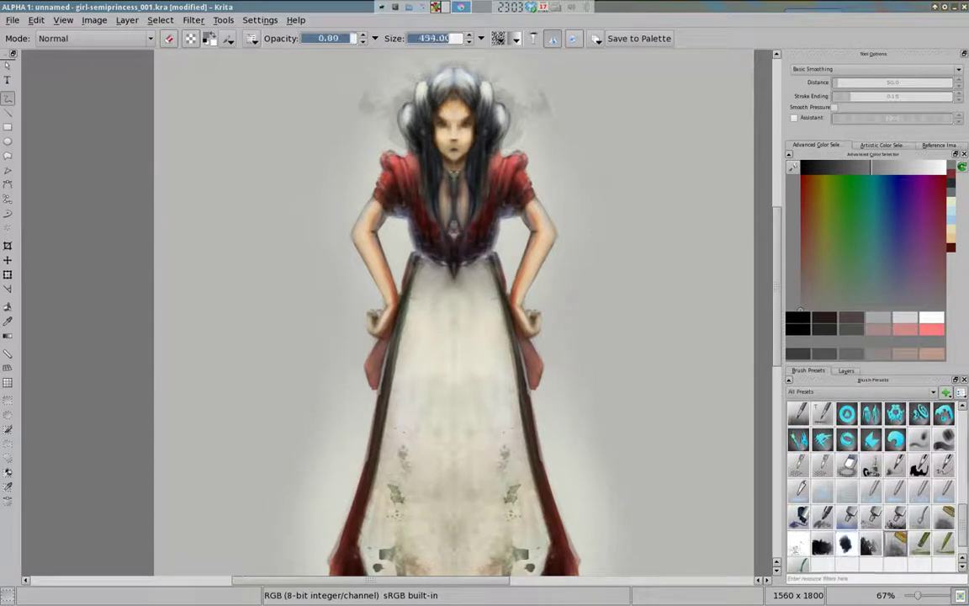
left_click(845, 370)
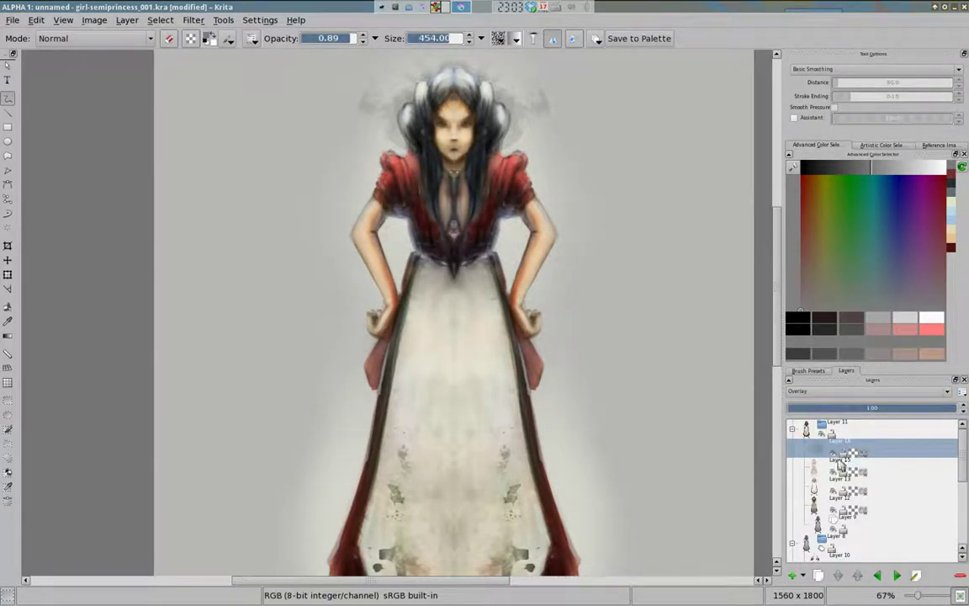
scroll(961, 539, "down", 5)
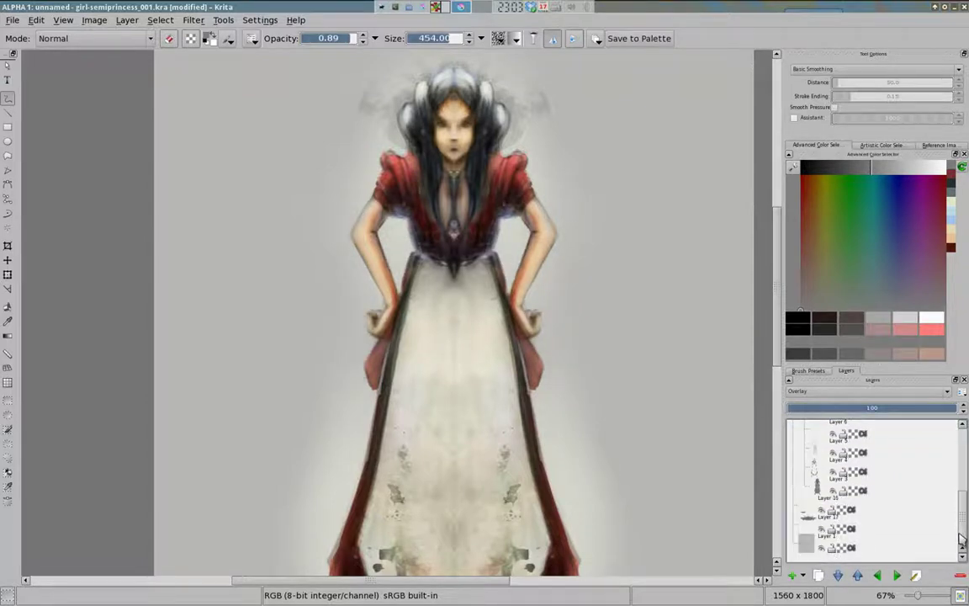
left_click_drag(961, 539, 967, 461)
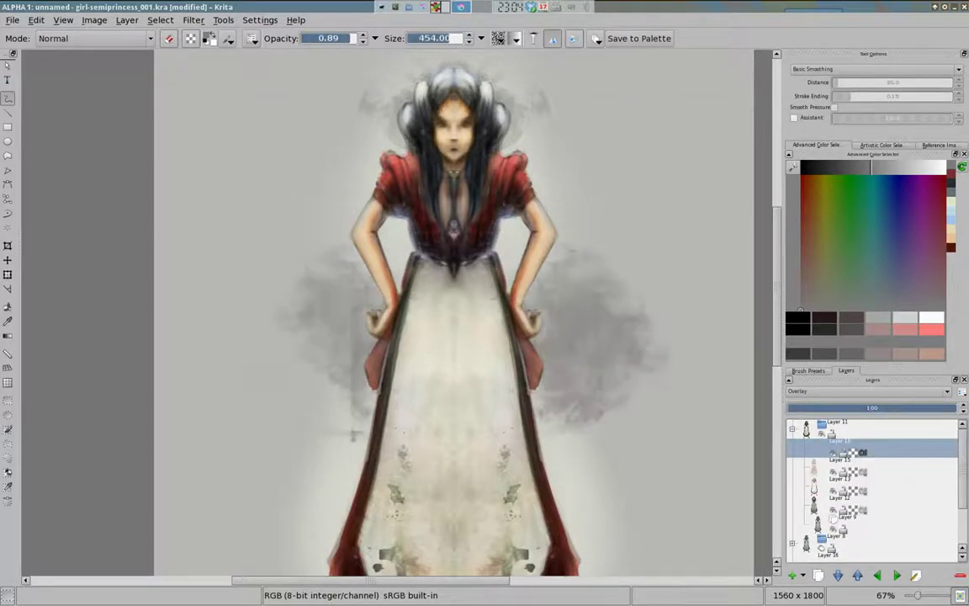
left_click_drag(545, 310, 659, 326)
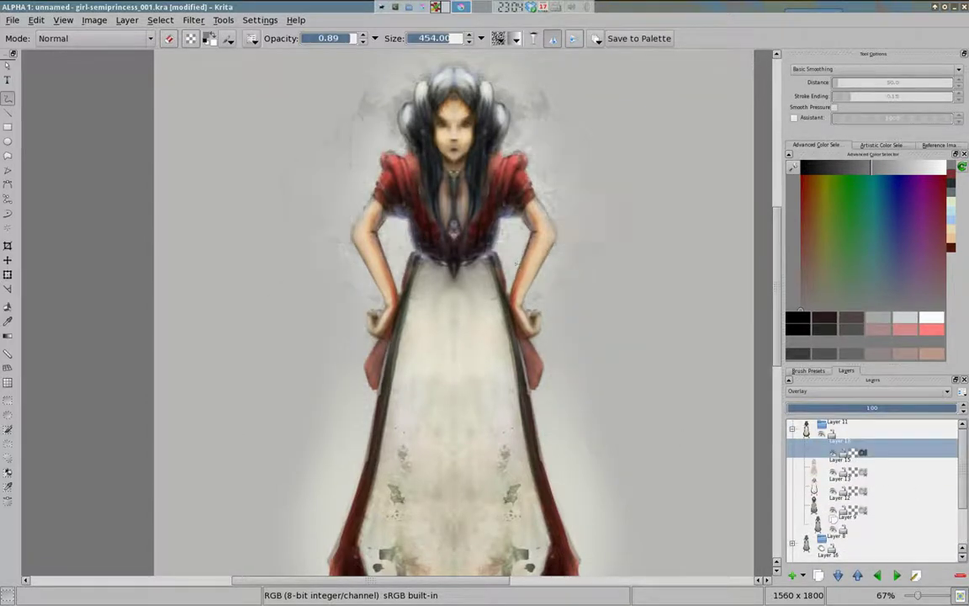
key("minus")
key("minus")
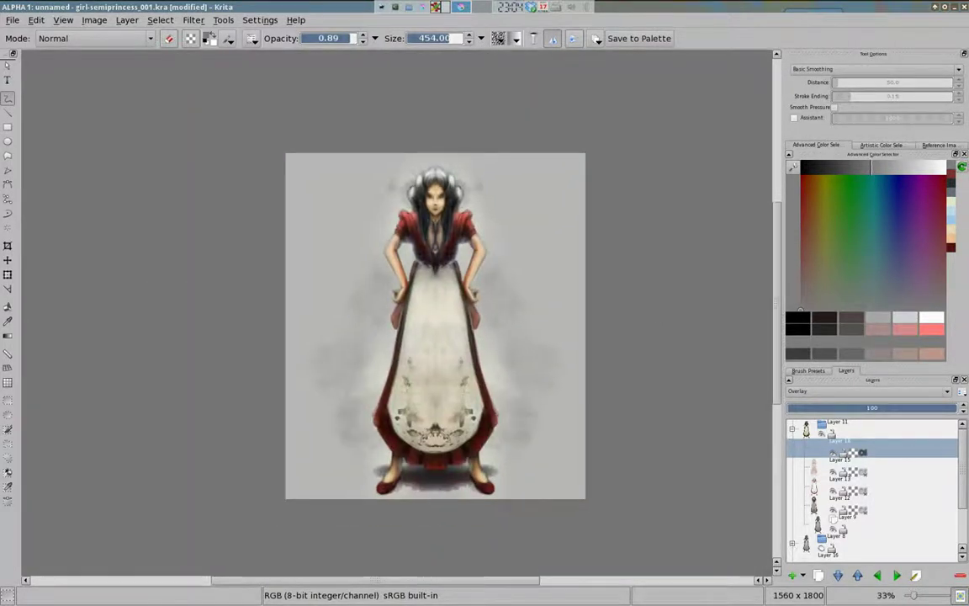
Try the haze layer in Normal blending, then set it back to Overlay.
left_click(850, 446)
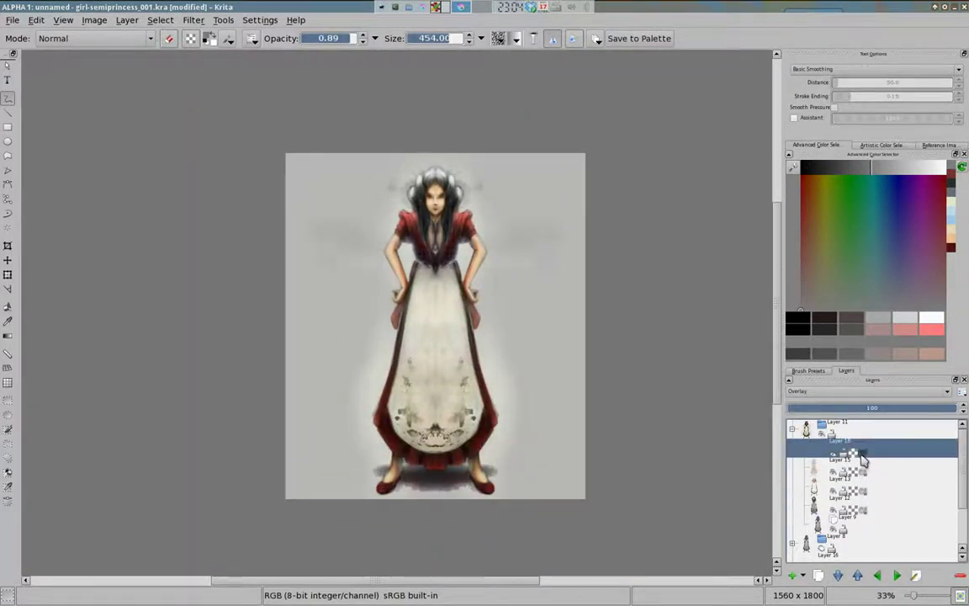
left_click(871, 391)
left_click(849, 474)
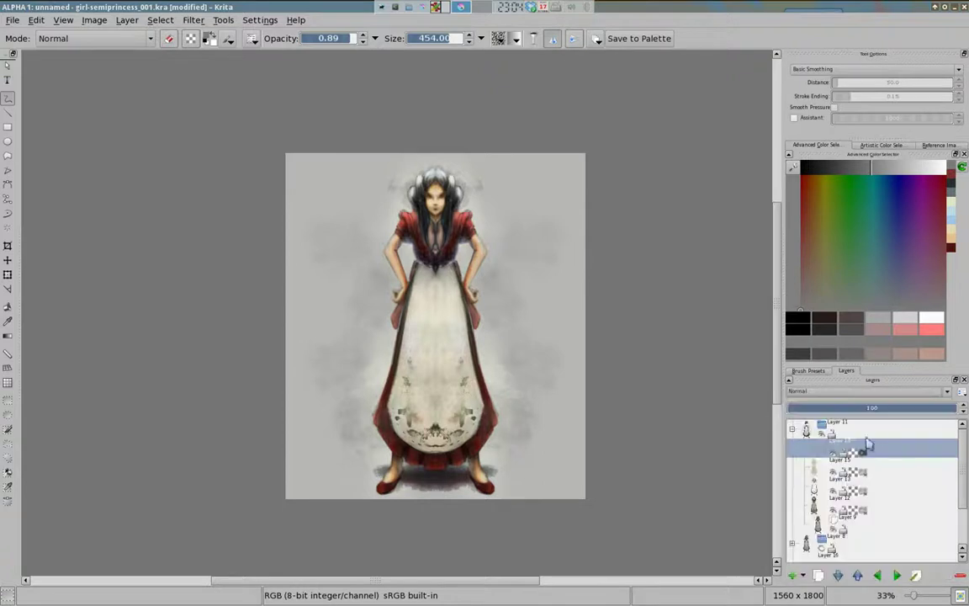
left_click(871, 391)
left_click(850, 484)
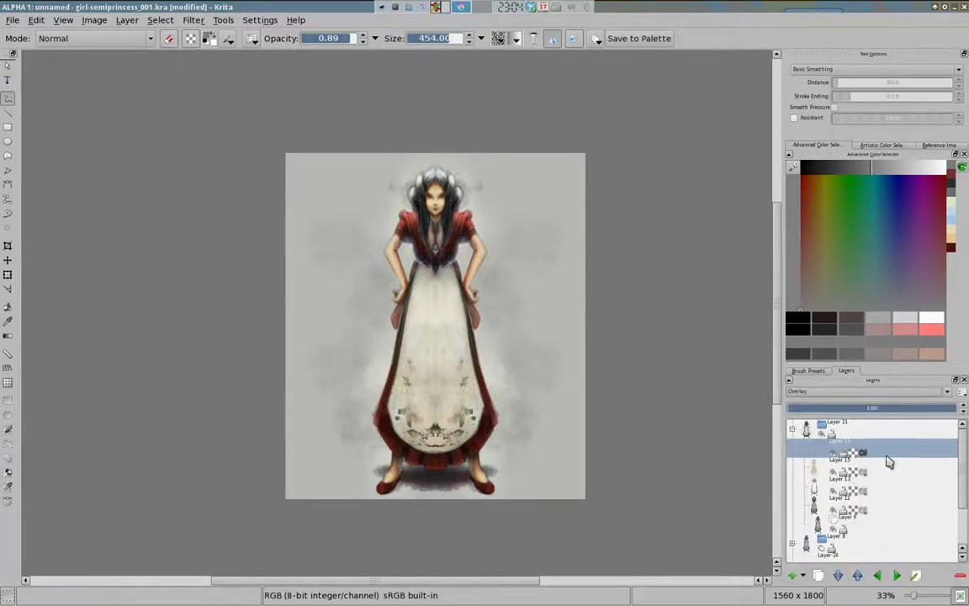
right_click(795, 456)
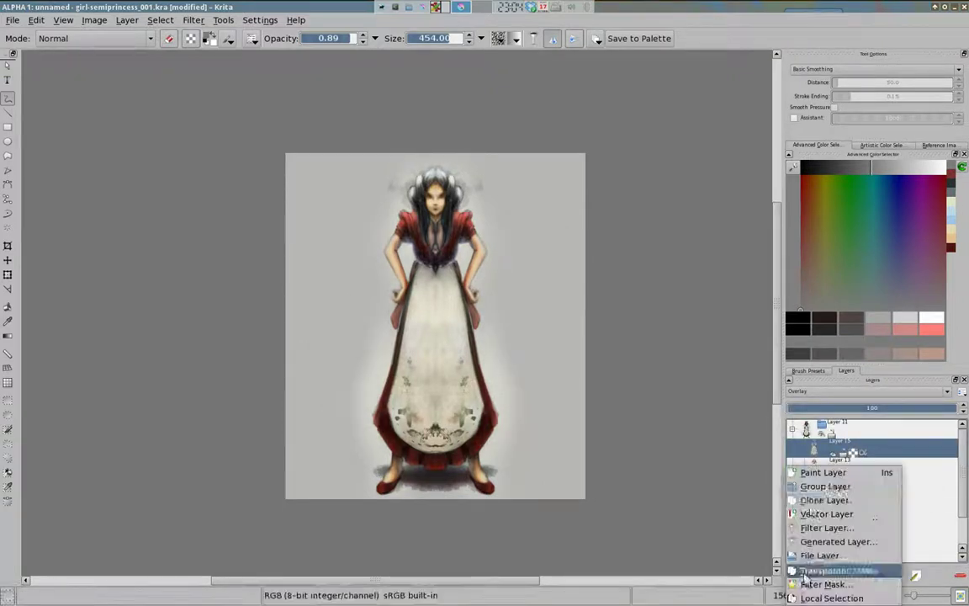
left_click(862, 440)
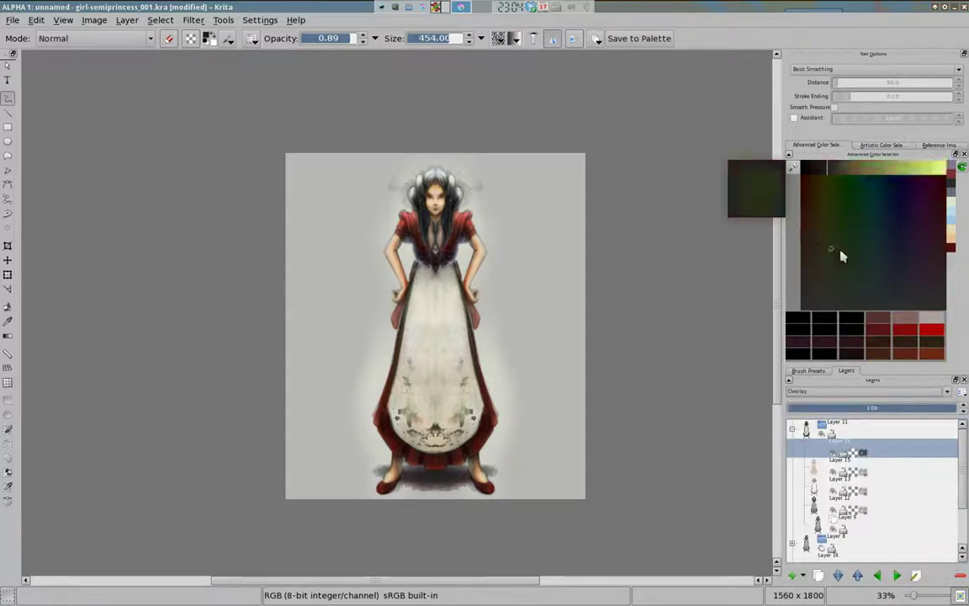
Sample dark blue, red and green in the Advanced Color Selector, settling on magenta-pink.
left_click_drag(839, 253, 890, 248)
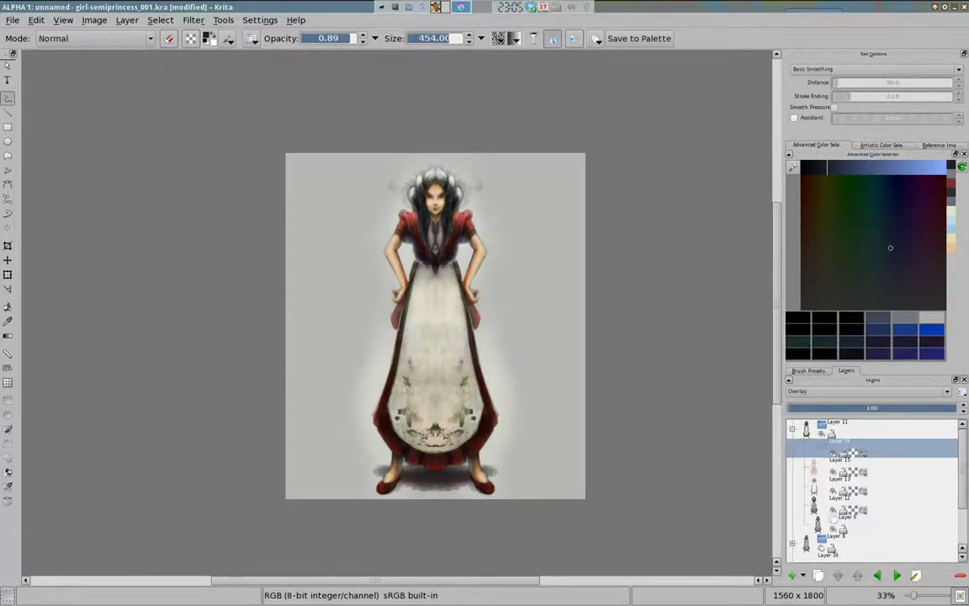
left_click_drag(837, 255, 800, 223)
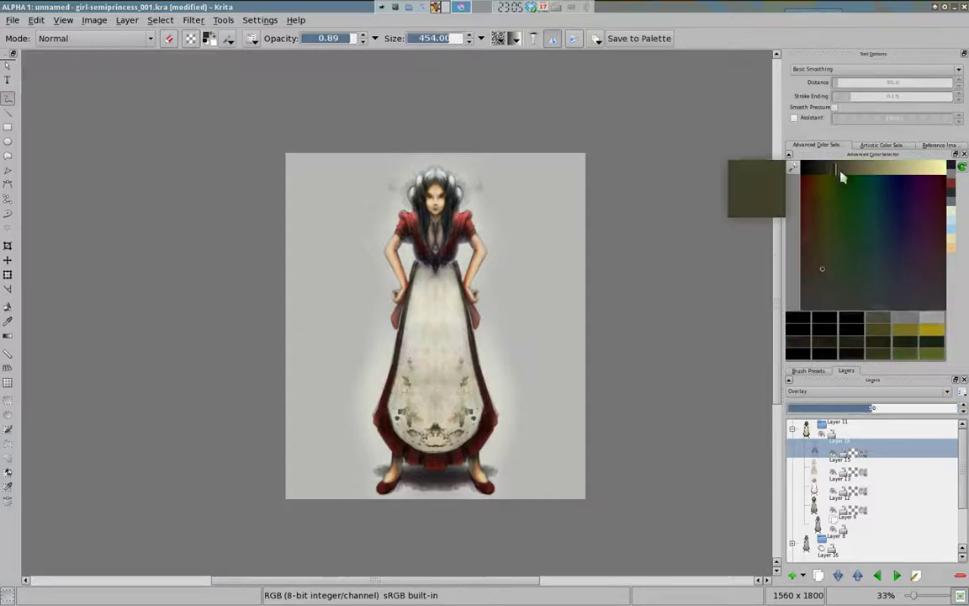
left_click(839, 223)
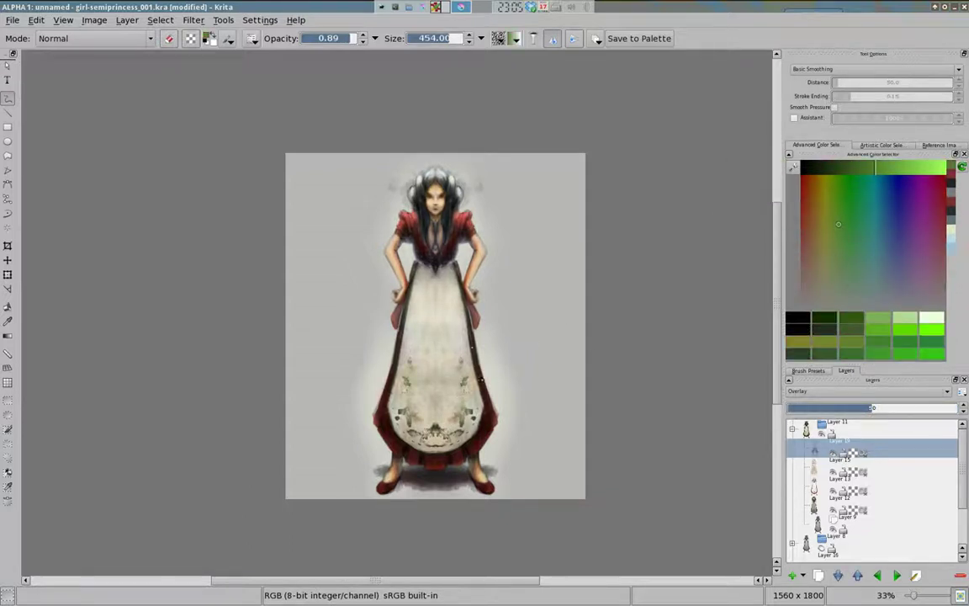
left_click(925, 264)
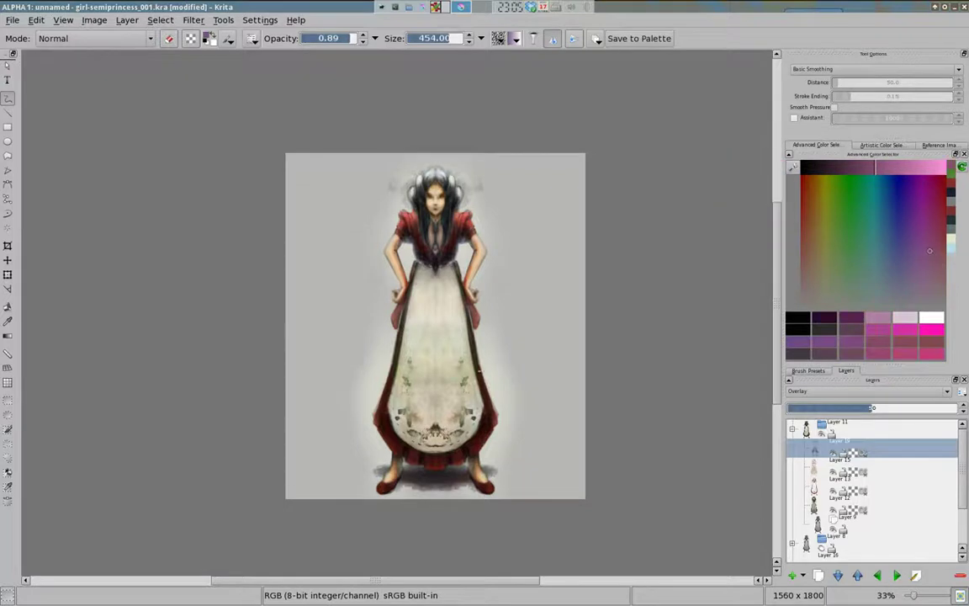
left_click_drag(438, 160, 457, 175)
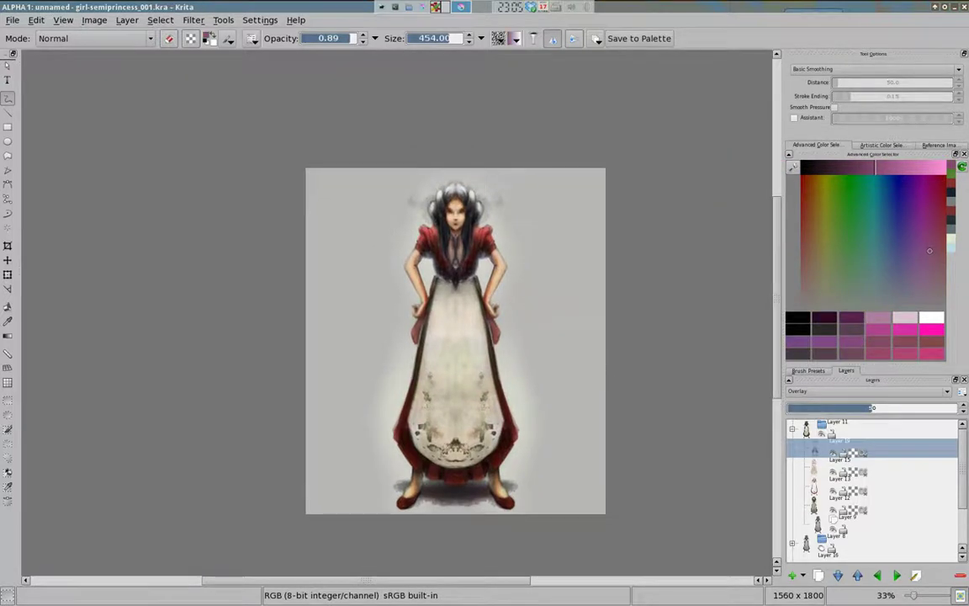
left_click_drag(454, 336, 371, 279)
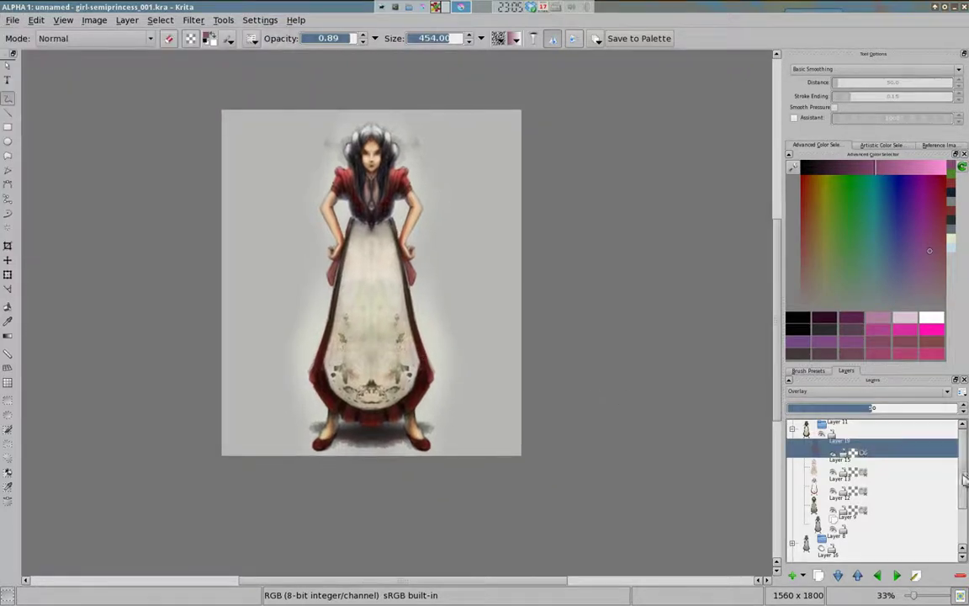
left_click(885, 435)
Duplicate Layer 11 and move the copy, Layer 21, to the top of the stack.
right_click(885, 435)
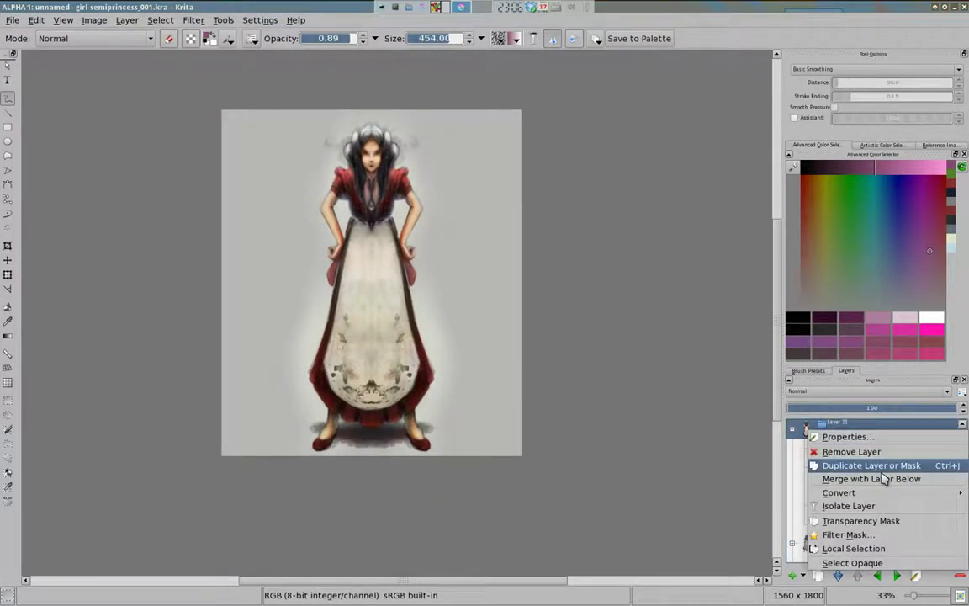
left_click(874, 521)
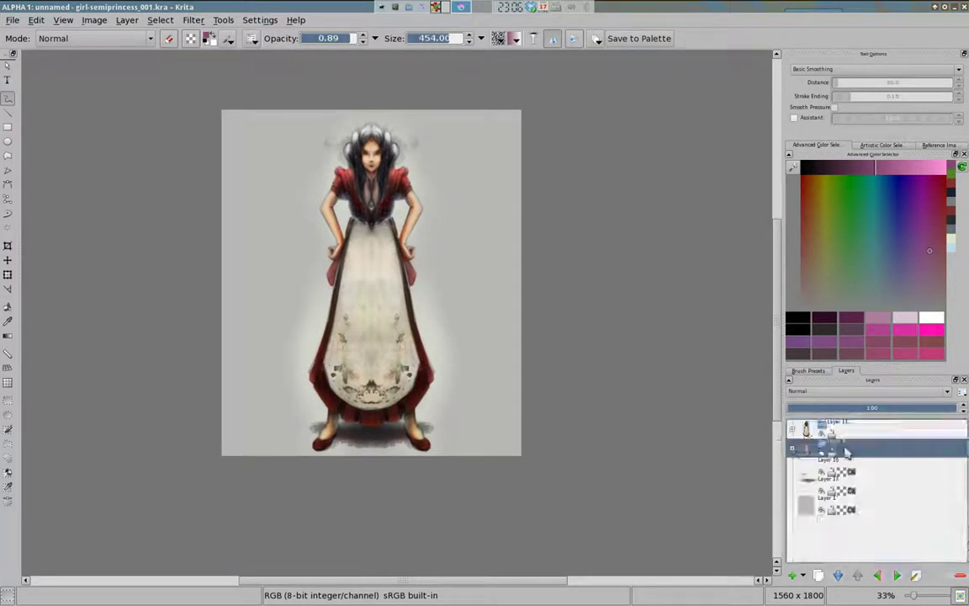
mouse_move(847, 452)
left_mouse_down()
mouse_move(858, 435)
mouse_move(872, 441)
left_mouse_up()
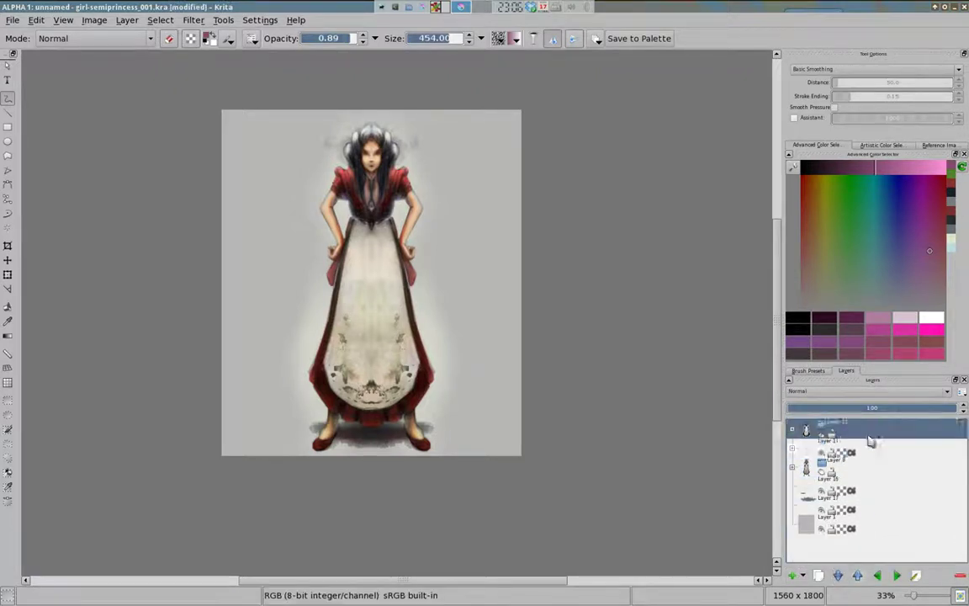
left_click_drag(871, 442, 854, 454)
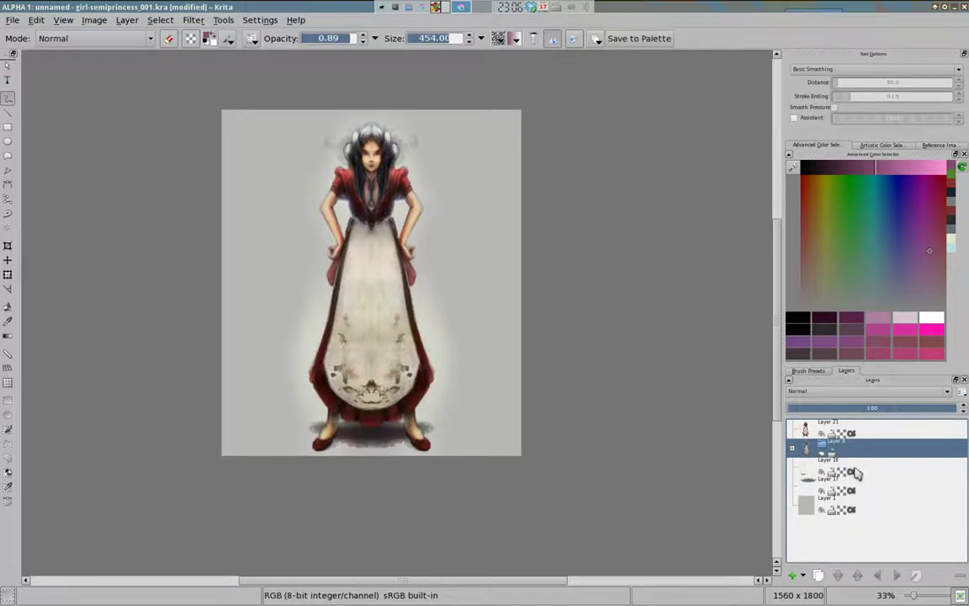
left_click(884, 433)
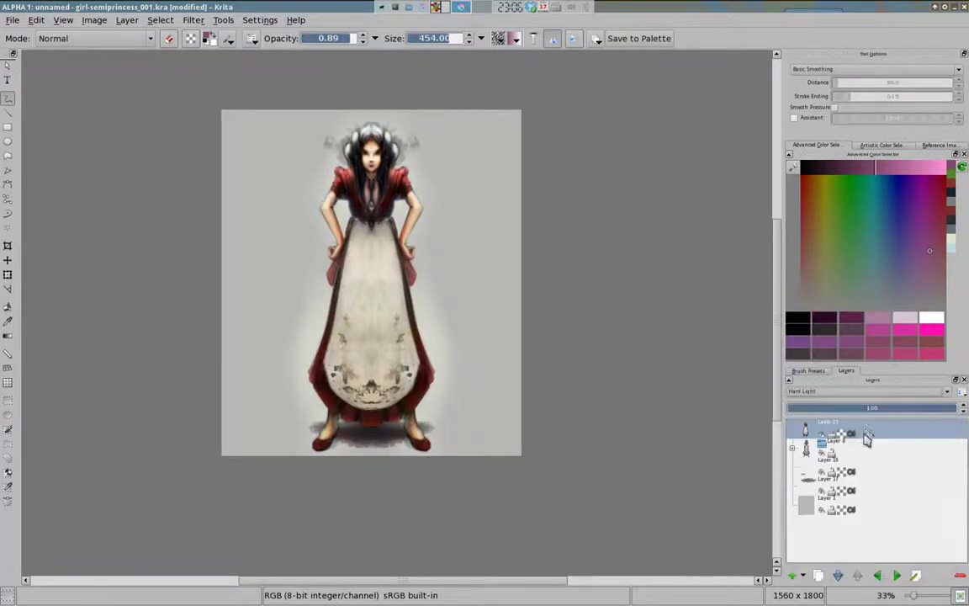
Try Pin Light, Overlay and Multiply on the copy, keep Normal, and save girl-semiprincess_002.kra.
scroll(875, 394, "down", 1)
scroll(875, 393, "down", 1)
scroll(875, 394, "down", 1)
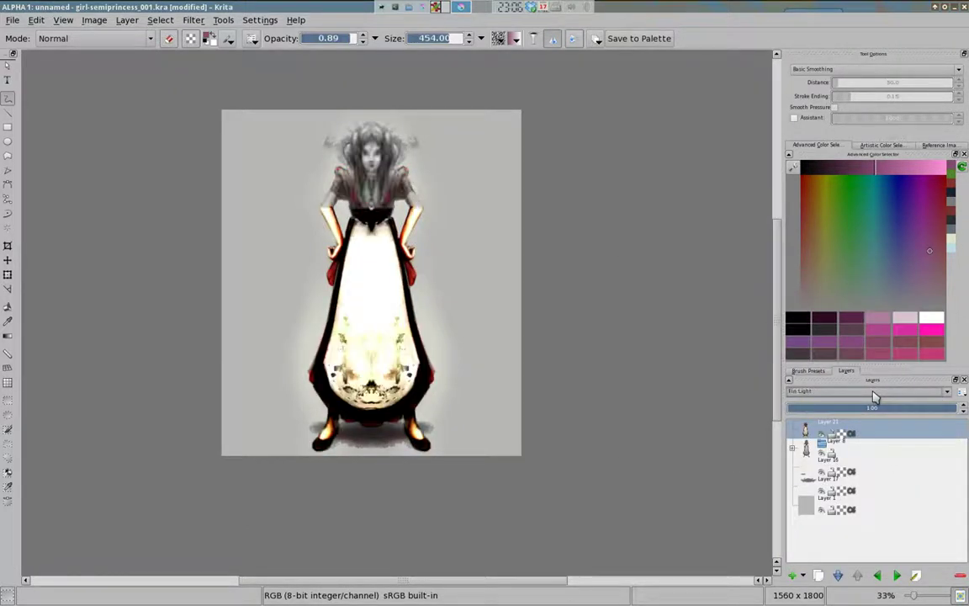
left_click(875, 394)
scroll(872, 395, "down", 1)
left_click(872, 396)
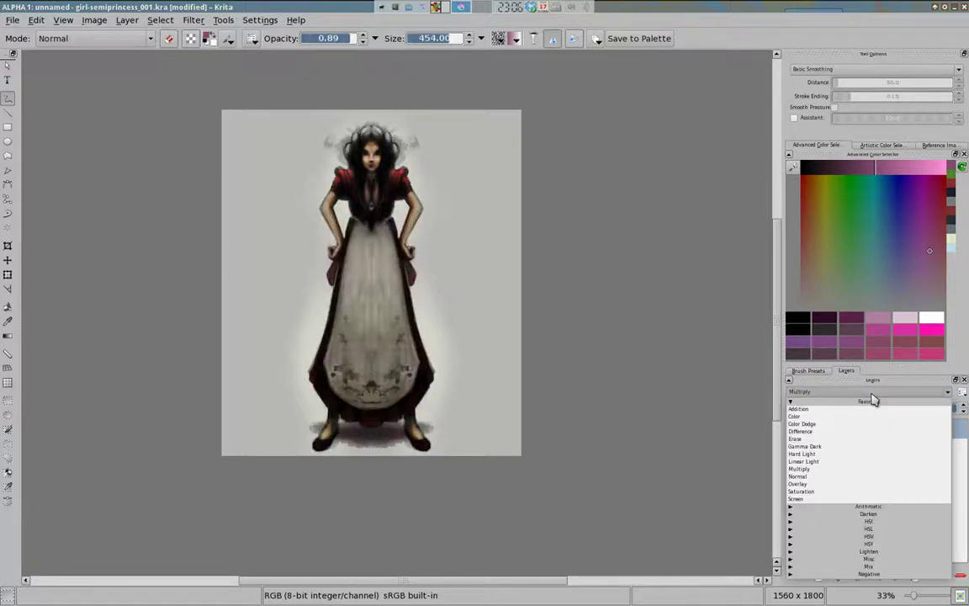
left_click(867, 450)
left_click(875, 391)
left_click(841, 421)
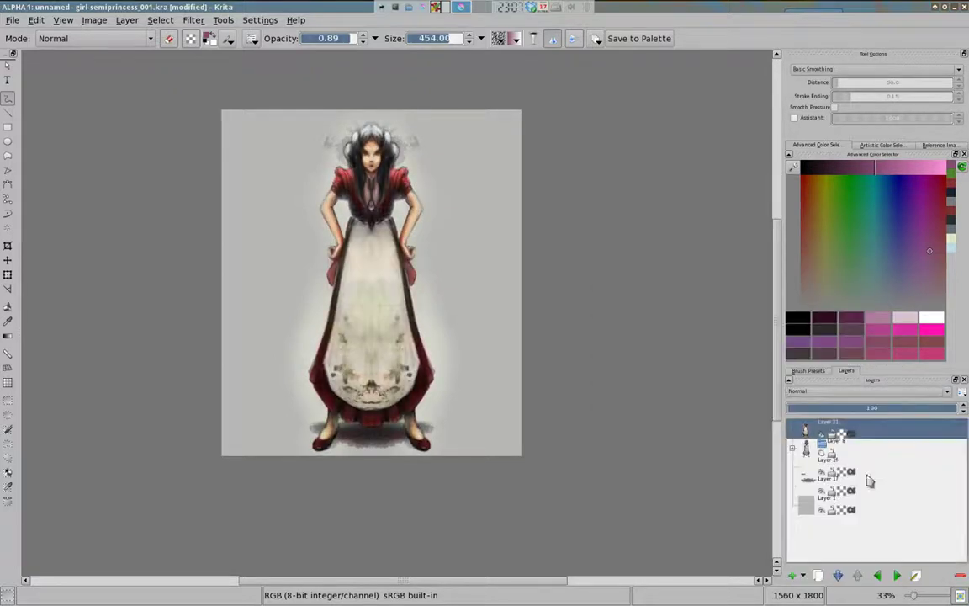
left_click(875, 488)
key("ctrl+alt+s")
Glance at the brush presets and select Layer 21 at the top of the stack.
left_click(807, 370)
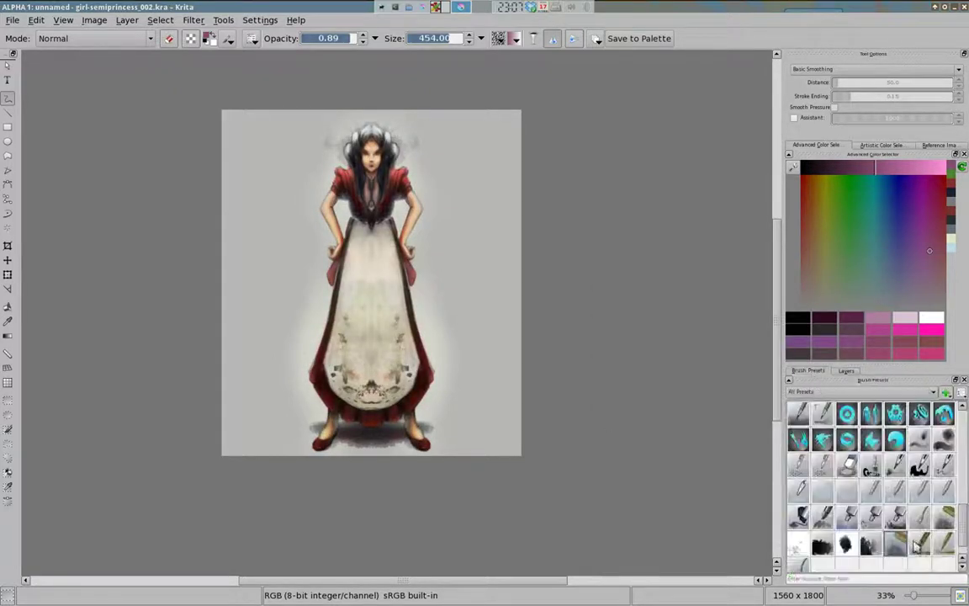
left_click(845, 370)
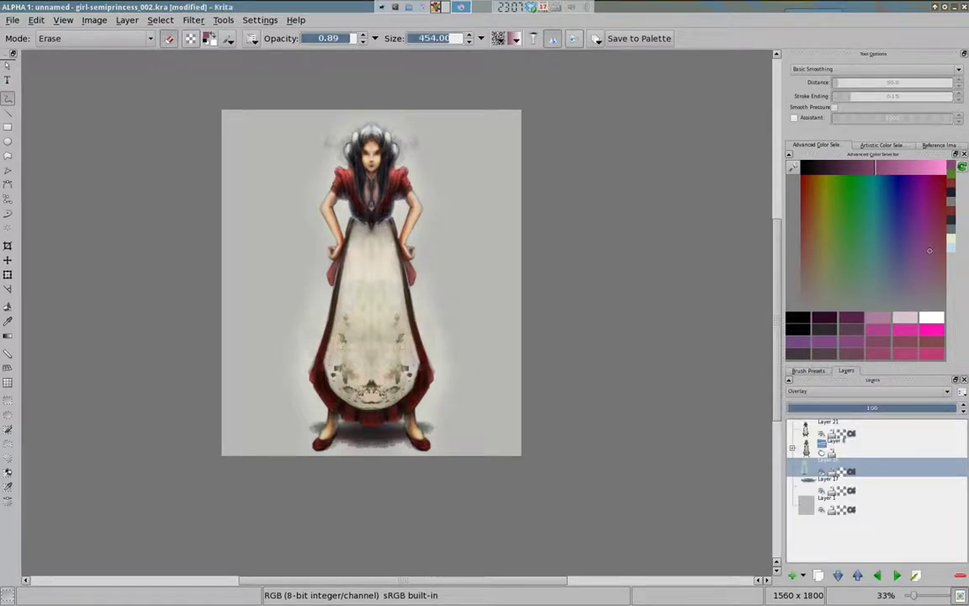
left_click(883, 431)
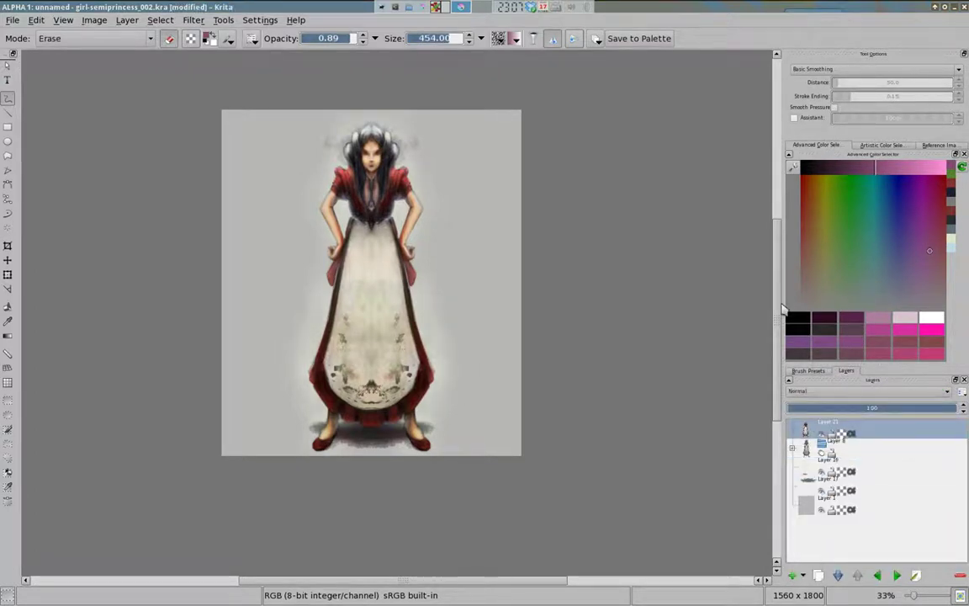
Export the painting in OpenRaster archiving image format as 13chardes_002.ora.
left_click(12, 20)
left_click(47, 145)
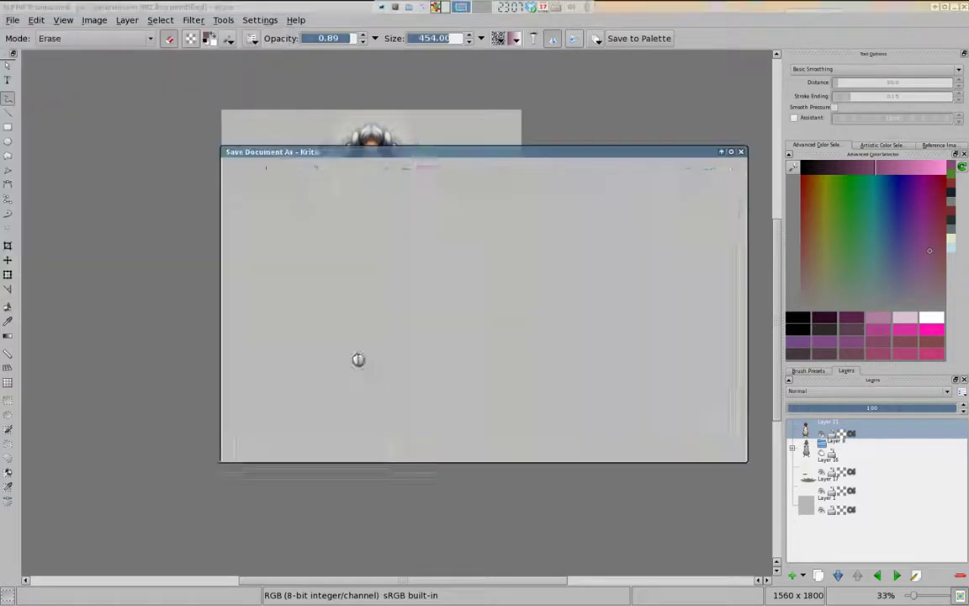
left_click(521, 429)
scroll(477, 505, "down", 3)
left_click(478, 517)
left_click(474, 408)
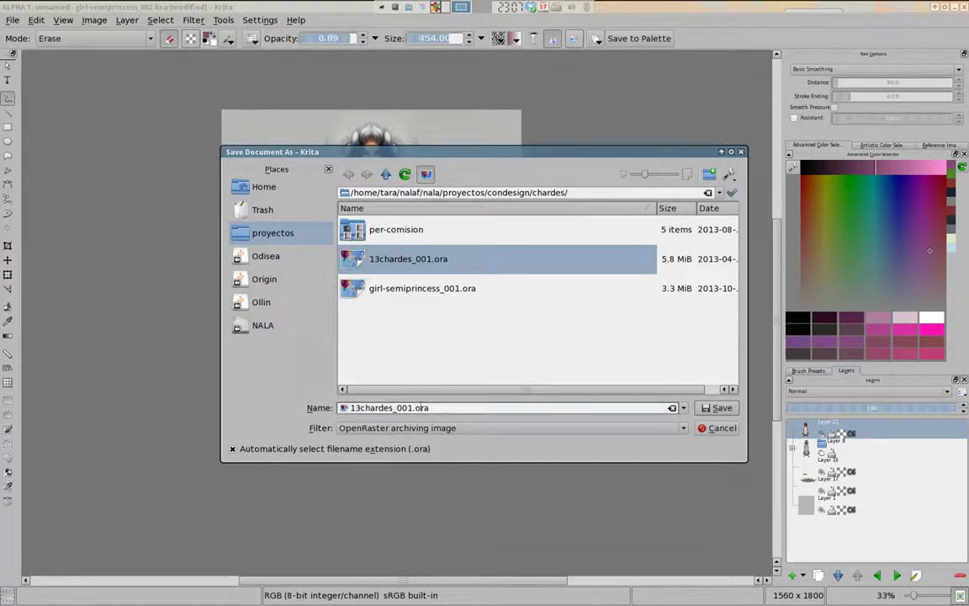
key("Return")
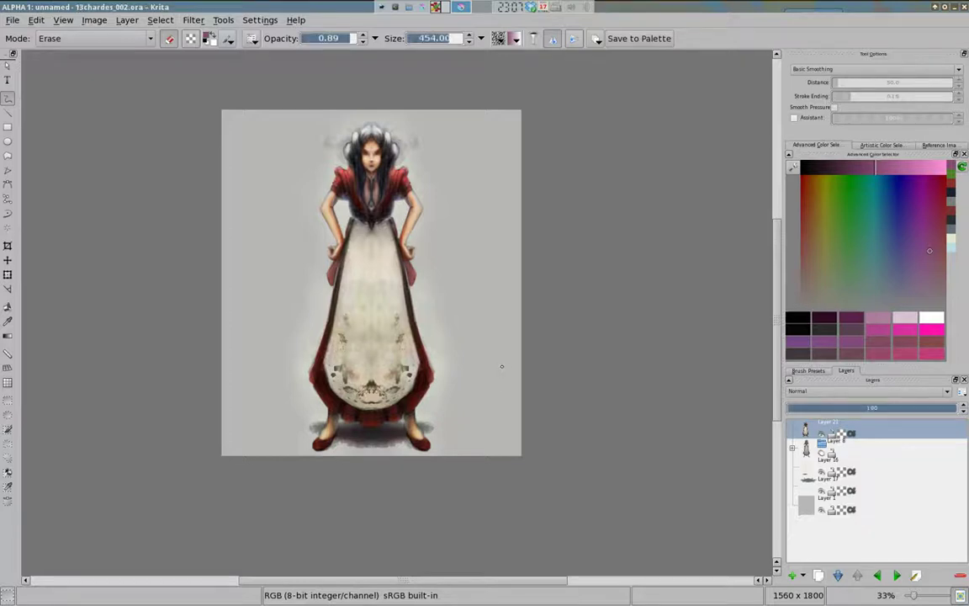
Zoom in on the dress and toggle layer visibility to compare the colouring with the sketch.
left_click_drag(459, 343, 555, 383)
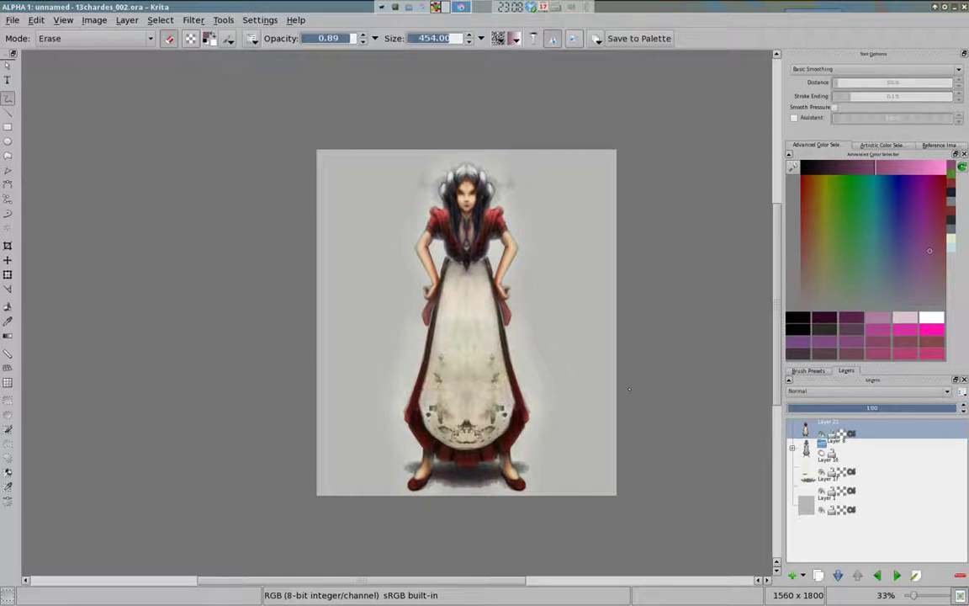
key("1")
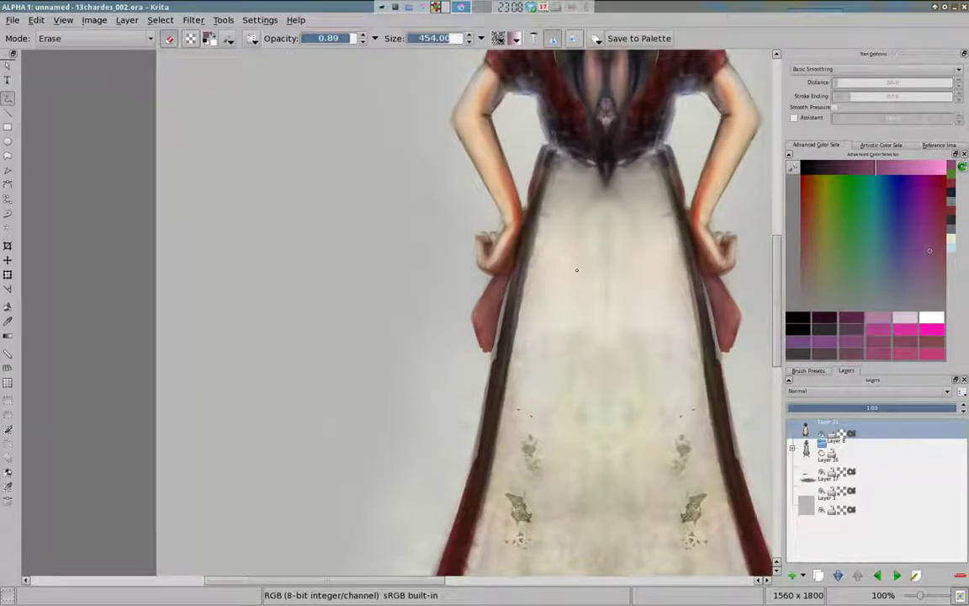
left_click_drag(577, 269, 523, 179)
left_click(821, 434)
left_click(823, 455)
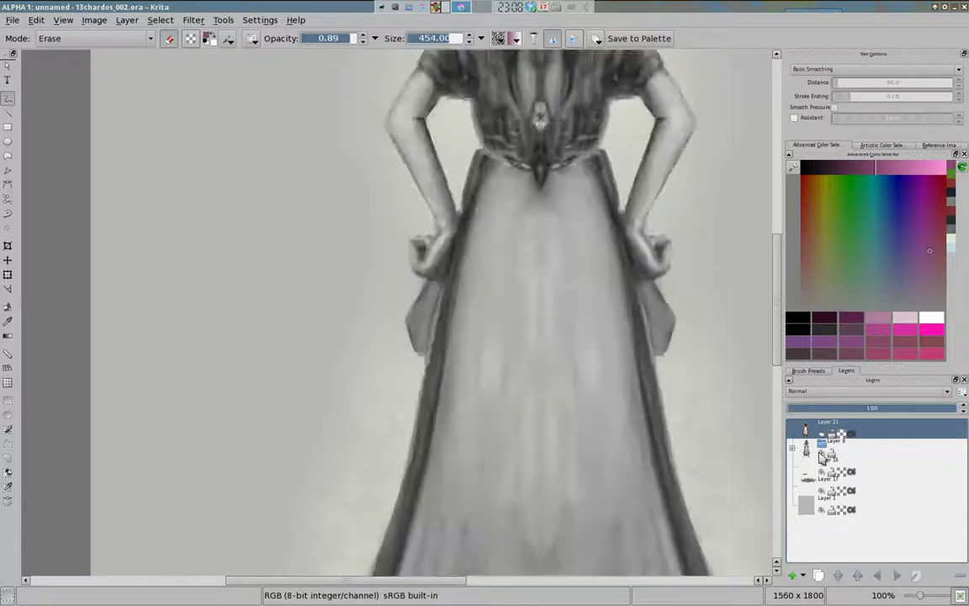
left_click(822, 437)
key("2")
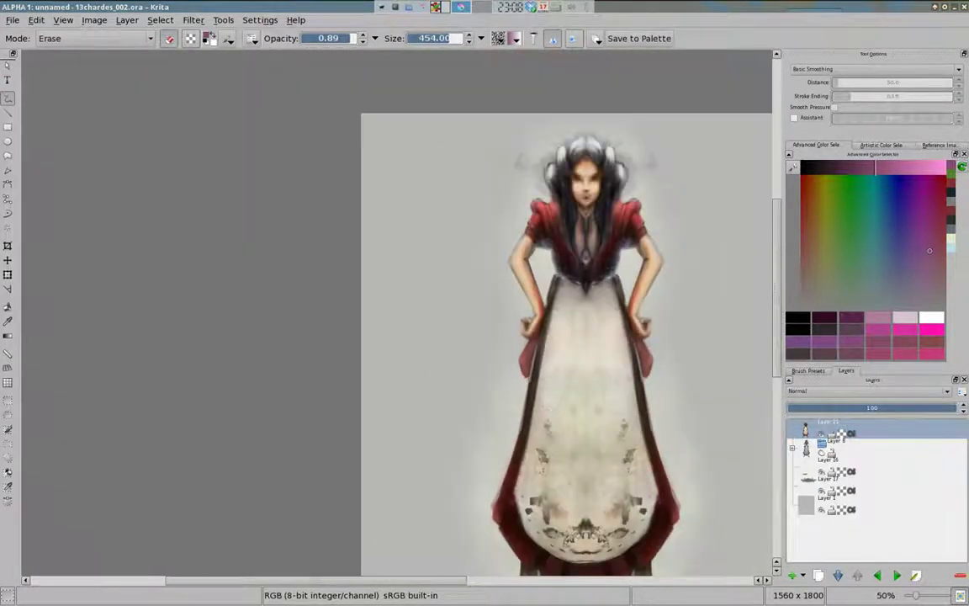
key("1")
scroll(510, 376, "up", 2)
scroll(511, 258, "up", 1)
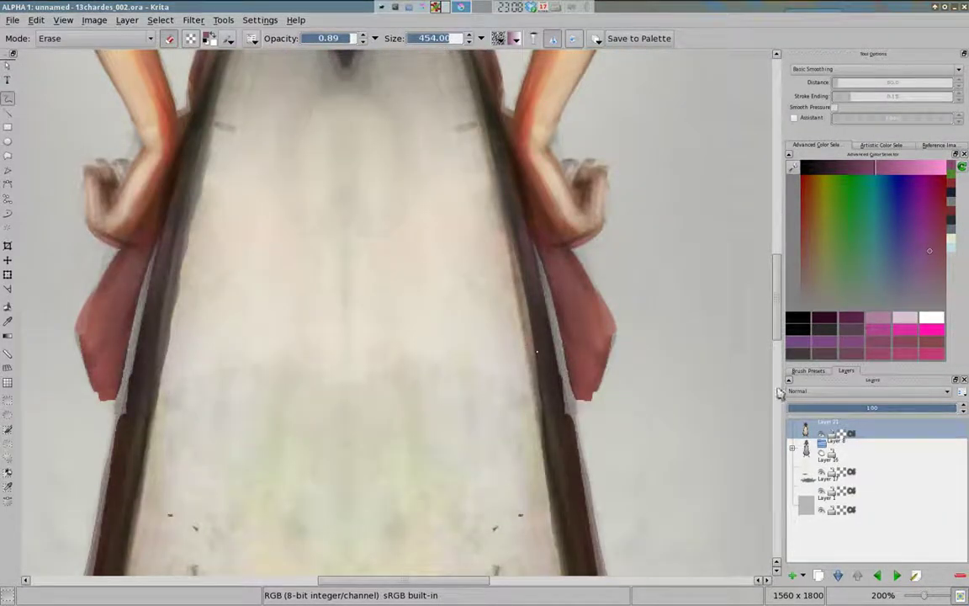
Add new Layer 22 on top, set the brush to painting, and sample a light apron colour.
key("Insert")
key("slash")
left_click(538, 269, "ctrl")
Paint mirrored strokes along the dress edges using sampled orange-brown, pinkish and dark reds.
left_click_drag(542, 252, 547, 286)
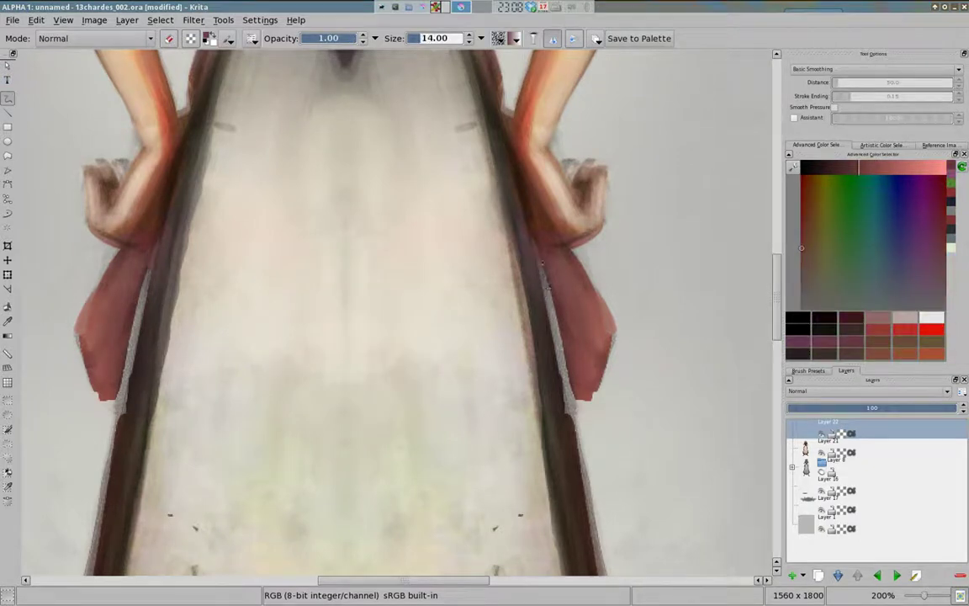
left_click(543, 238, "ctrl")
key("bracketleft")
key("bracketleft")
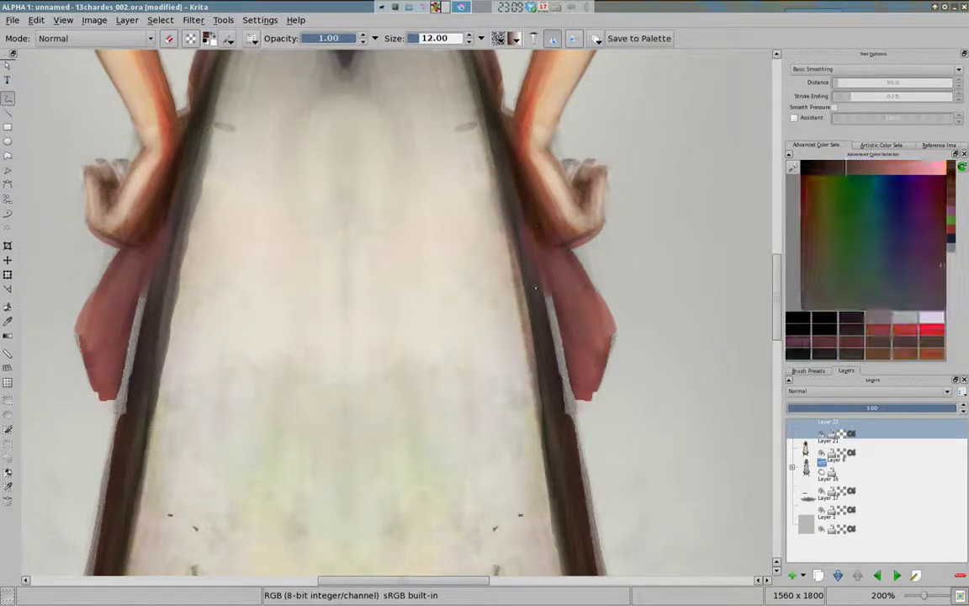
left_click(558, 340, "ctrl")
left_click(508, 195, "ctrl")
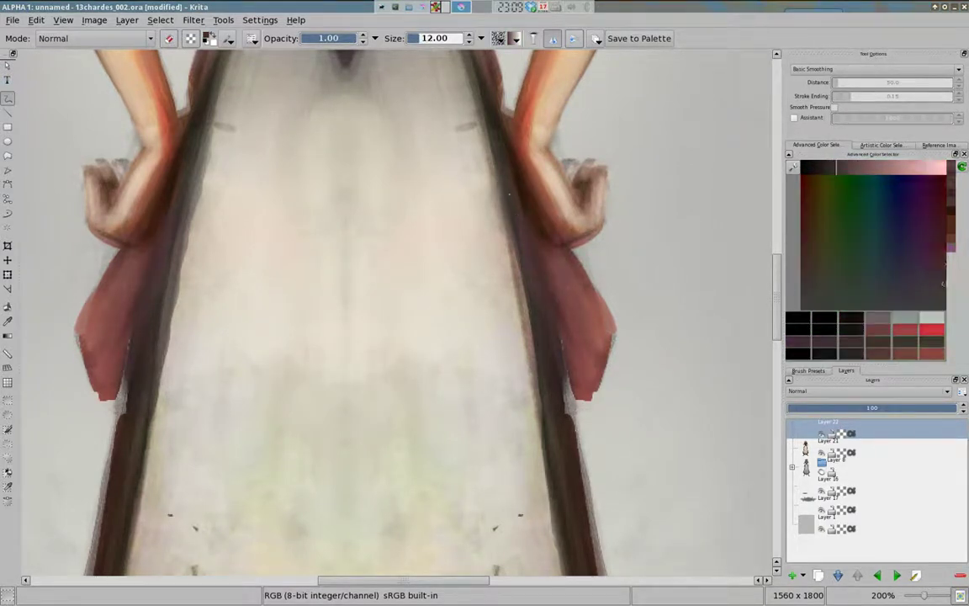
scroll(558, 386, "down", 3)
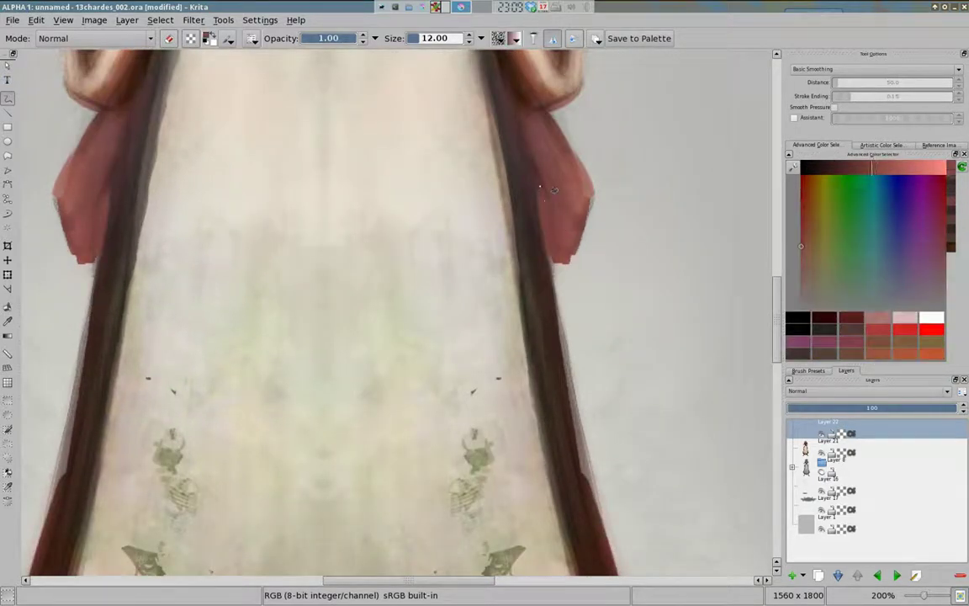
key("bracketleft")
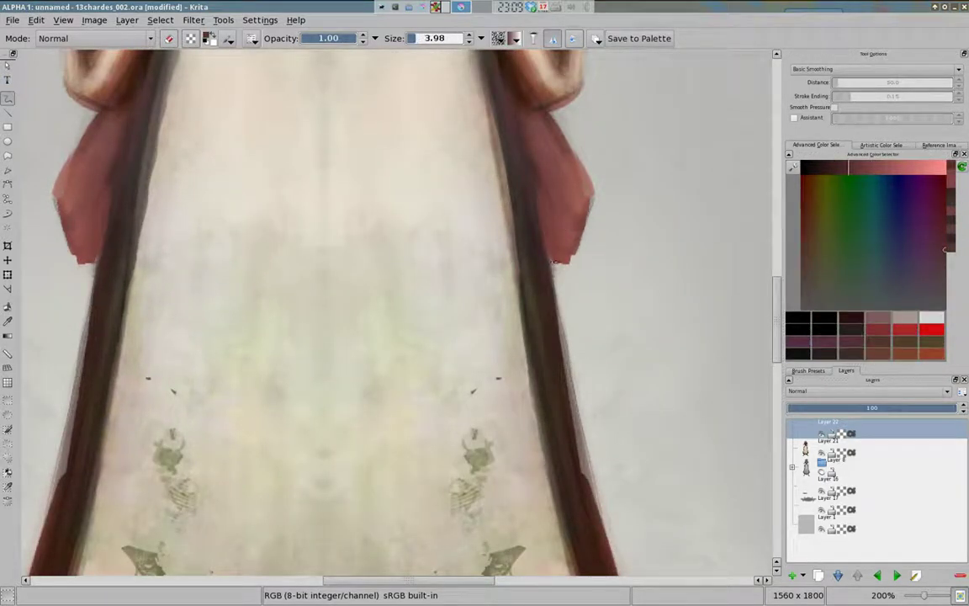
scroll(589, 200, "down", 2)
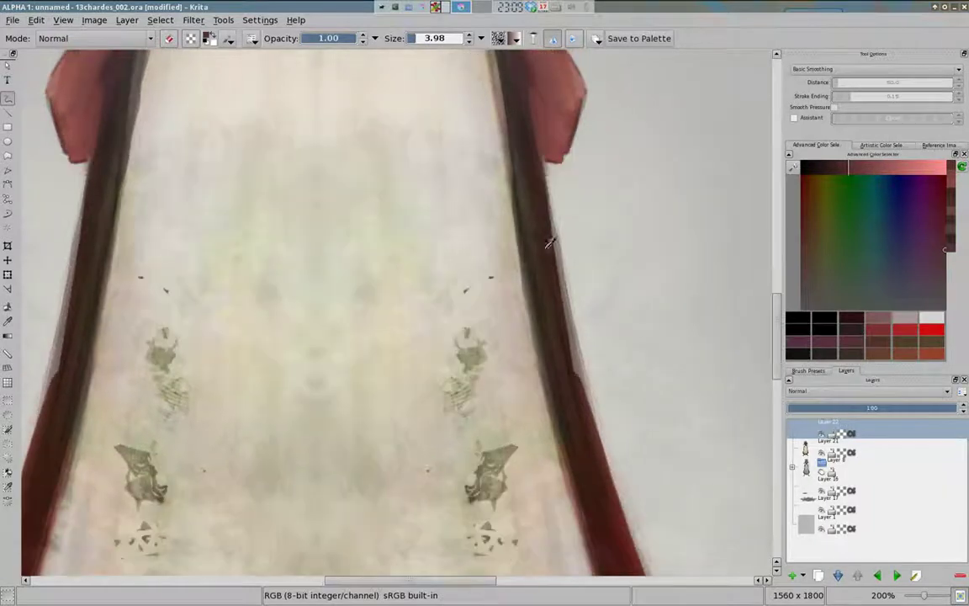
key("bracketright")
key("bracketright")
key("bracketright")
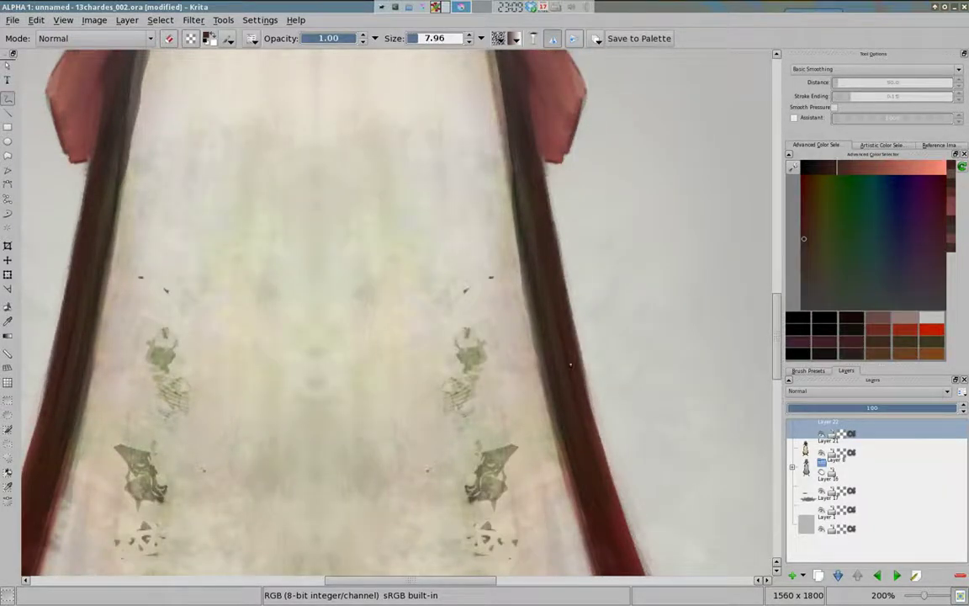
scroll(563, 312, "down", 2)
scroll(563, 312, "down", 2)
key("bracketright")
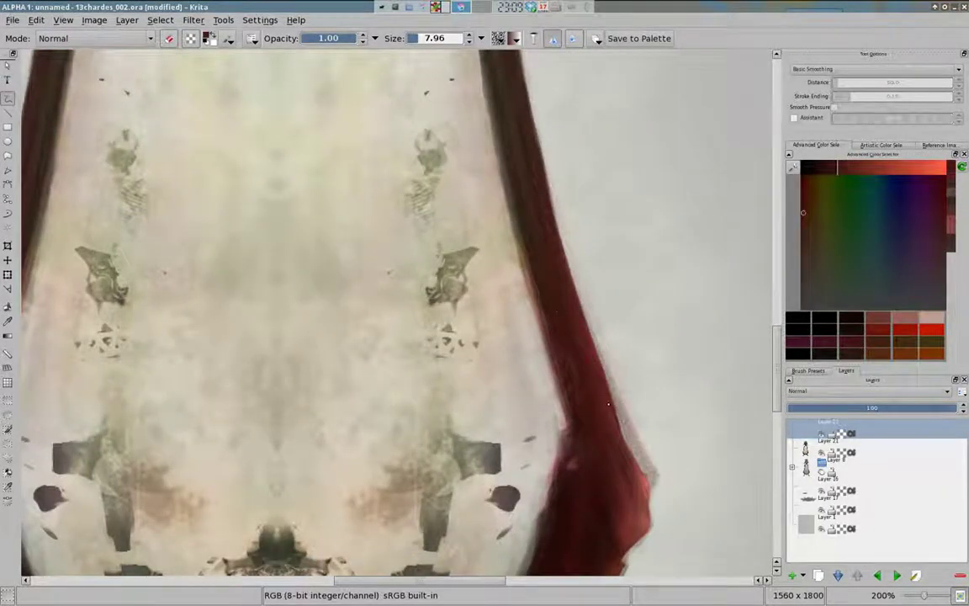
scroll(569, 258, "down", 2)
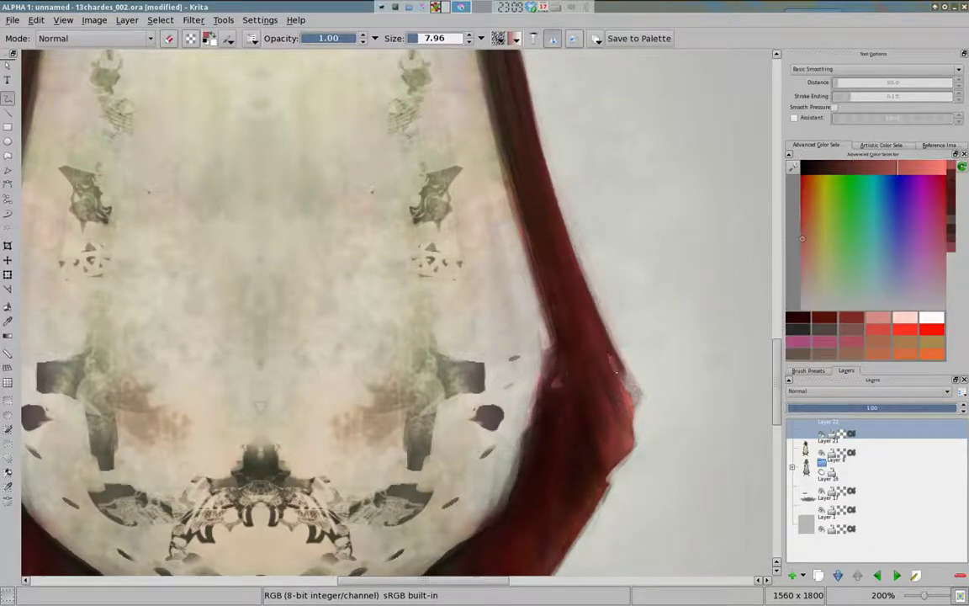
Sample muted dress reds, resize the brush, and bring the skirt hem and shoes into view.
left_click(600, 335, "ctrl")
left_click(588, 318, "ctrl")
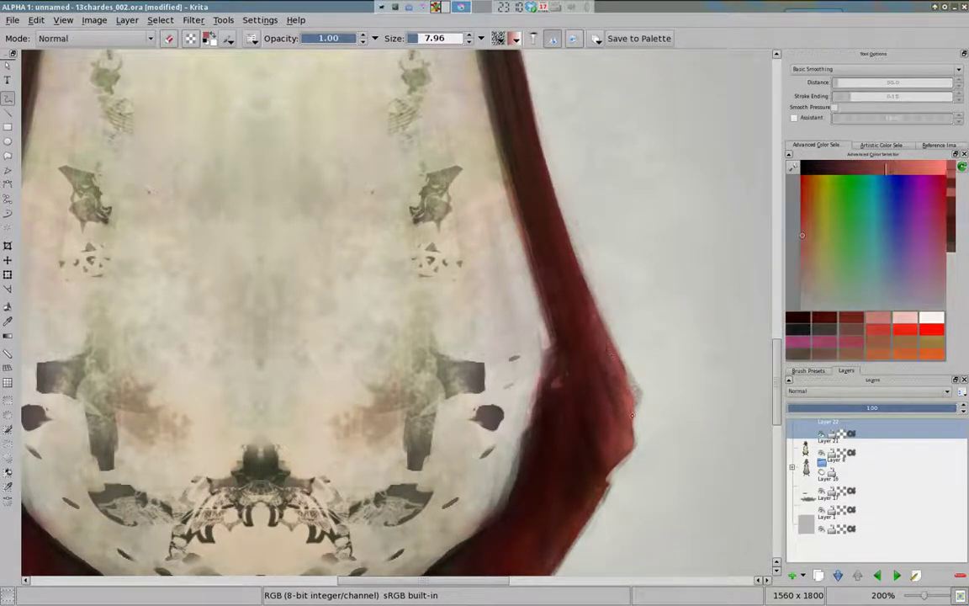
key("bracketright")
key("bracketright")
key("bracketright")
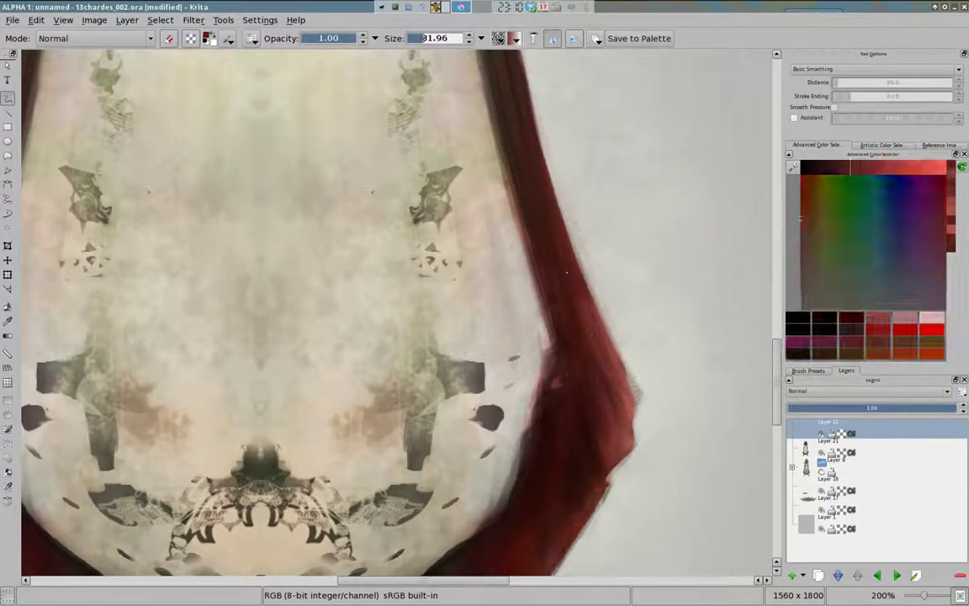
key("e")
left_click_drag(594, 287, 613, 169)
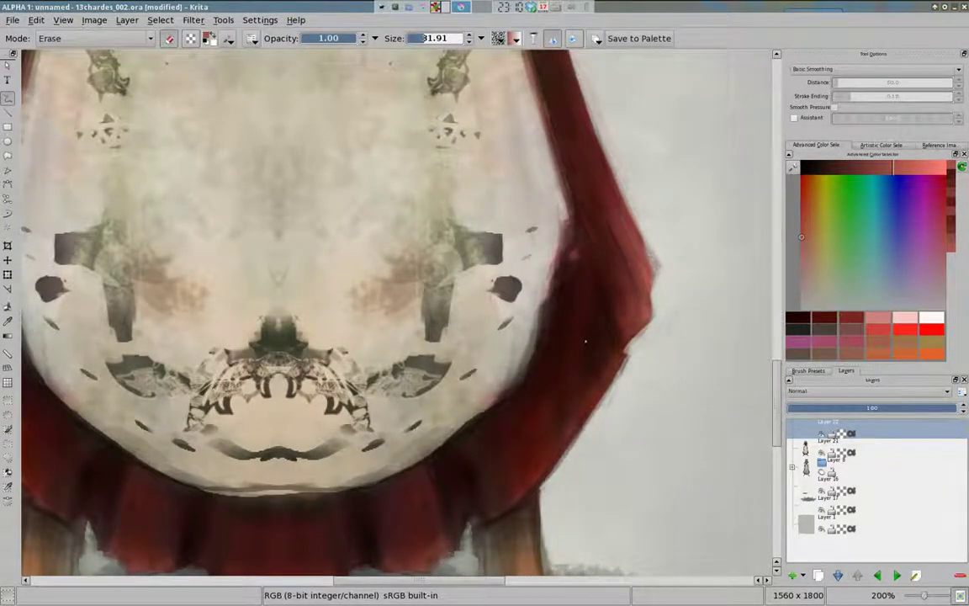
key("e")
mouse_move(400, 567)
left_mouse_down()
mouse_move(566, 399)
mouse_move(645, 388)
left_mouse_up()
Sample skirt reds and apron beige, enlarge the brush to about 22, and view the lower apron.
left_click(577, 408, "ctrl")
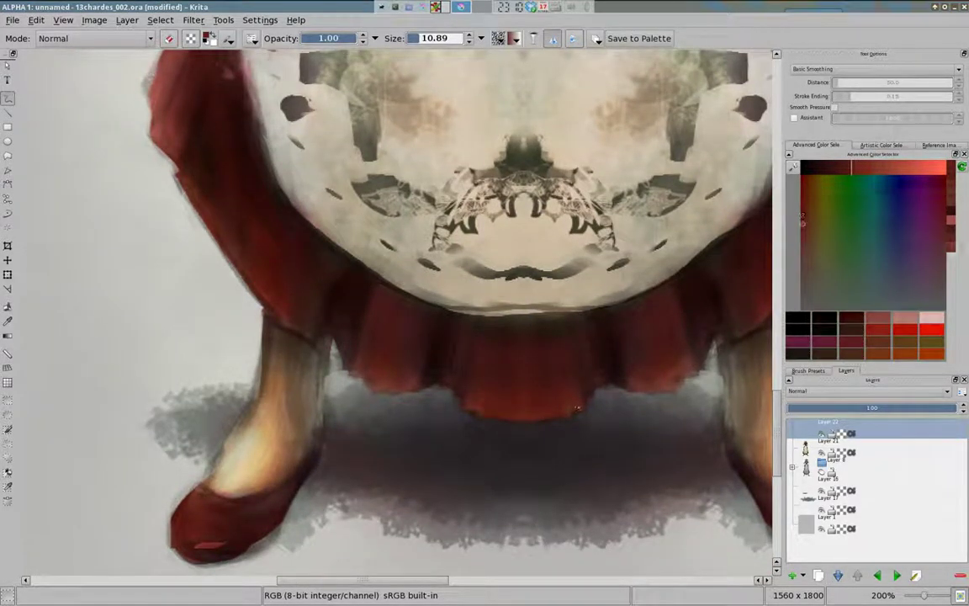
left_click(507, 402, "ctrl")
left_click_drag(478, 378, 480, 322)
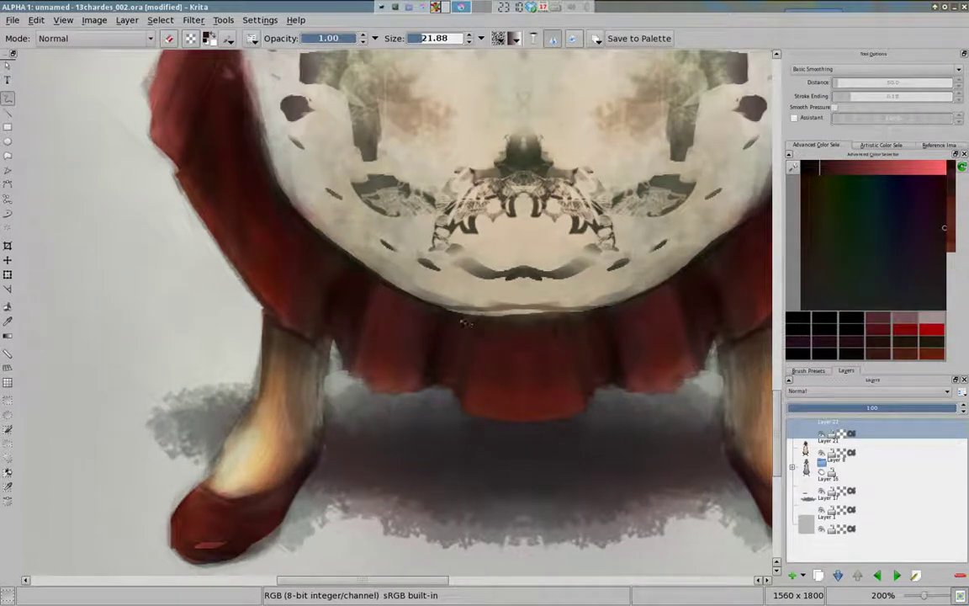
left_click(524, 321, "ctrl")
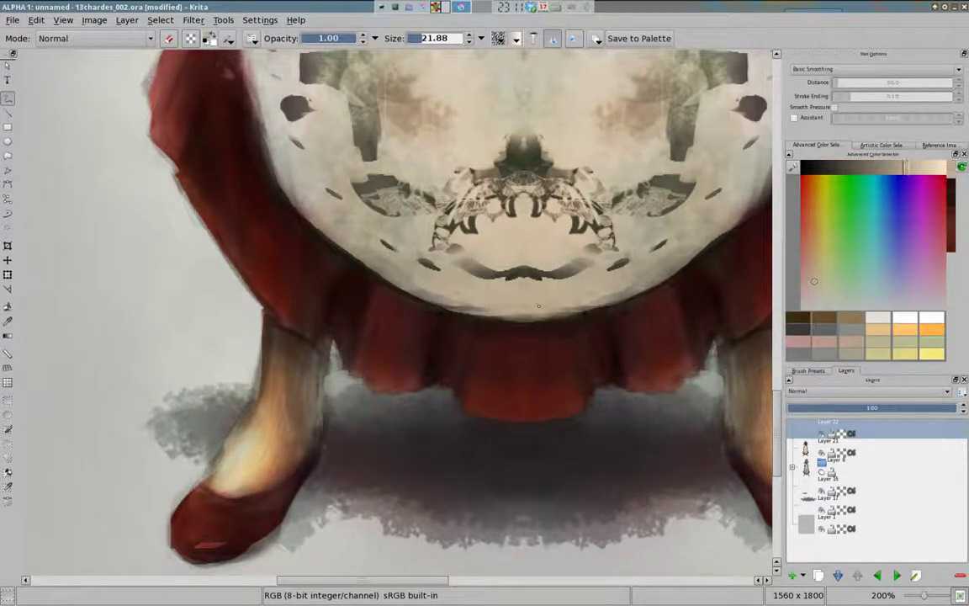
mouse_move(755, 186)
left_mouse_down()
mouse_move(553, 354)
mouse_move(492, 320)
mouse_move(538, 223)
left_mouse_up()
Paint mirrored beige strokes along the apron's outer edges, resampling cream tones as you go.
left_click(513, 333, "ctrl")
left_click_drag(589, 223, 577, 264)
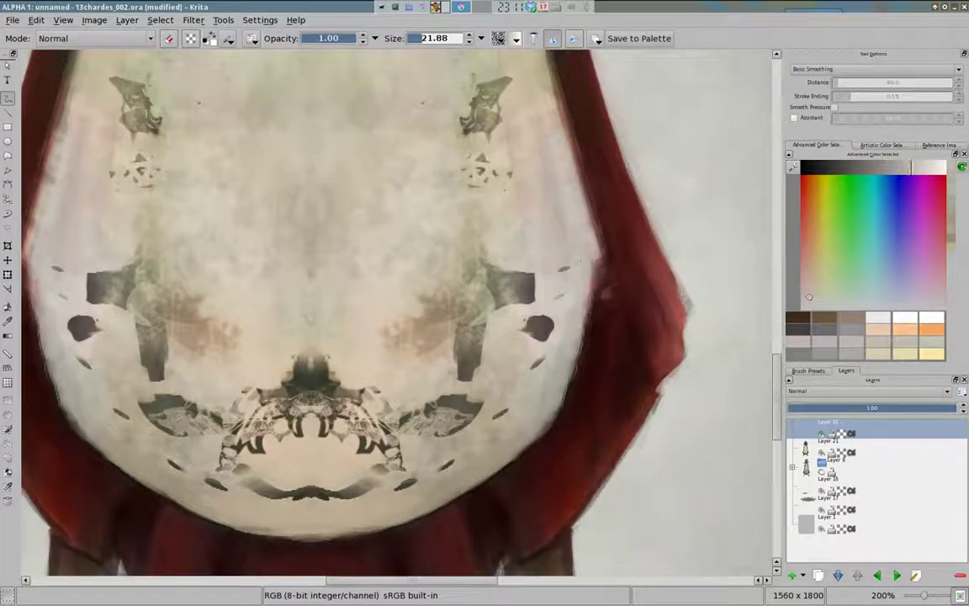
left_click_drag(538, 220, 505, 360)
left_click(537, 269, "ctrl")
left_click_drag(505, 244, 548, 213)
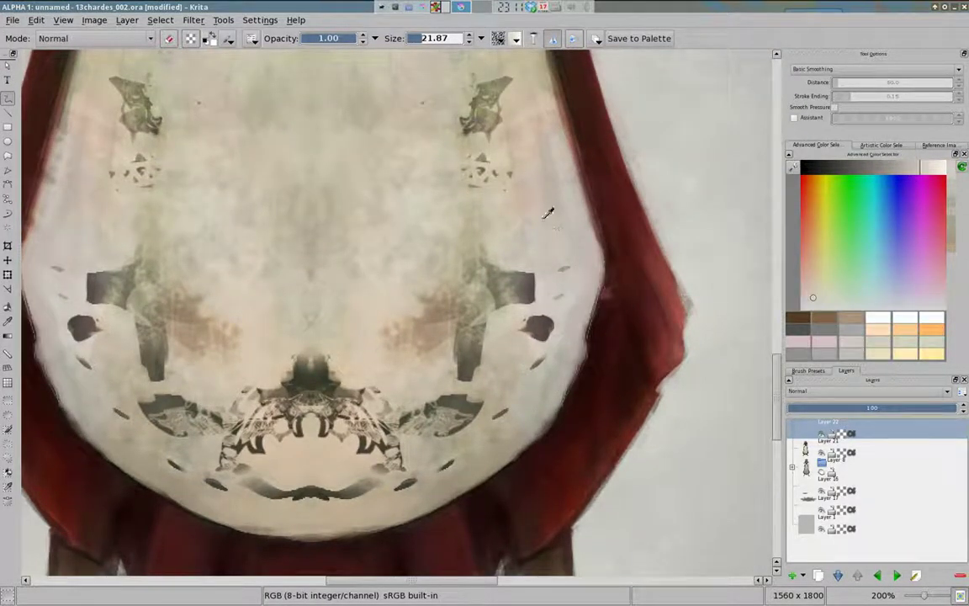
left_click(554, 246, "ctrl")
scroll(586, 249, "up", 5)
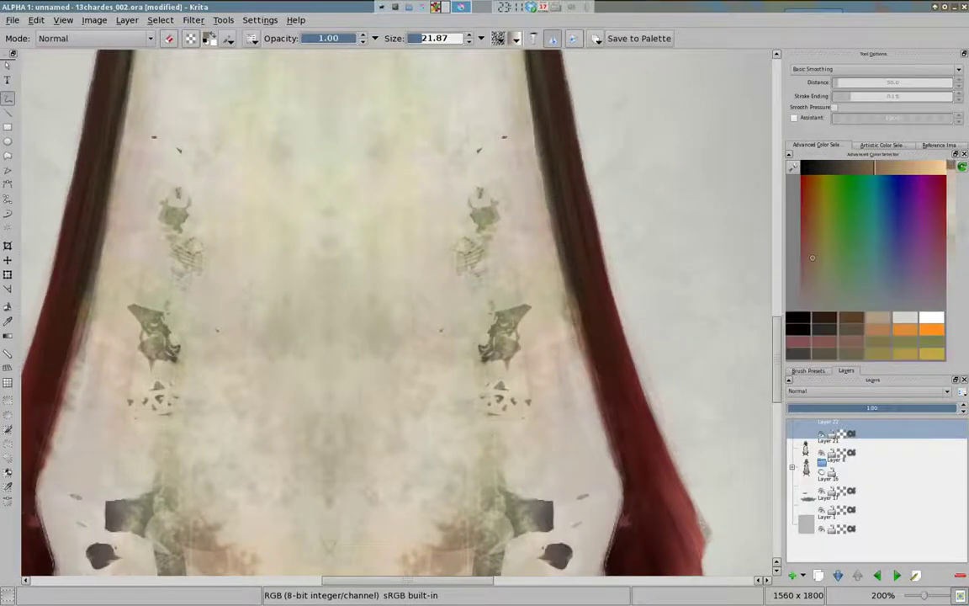
left_click(580, 362, "ctrl")
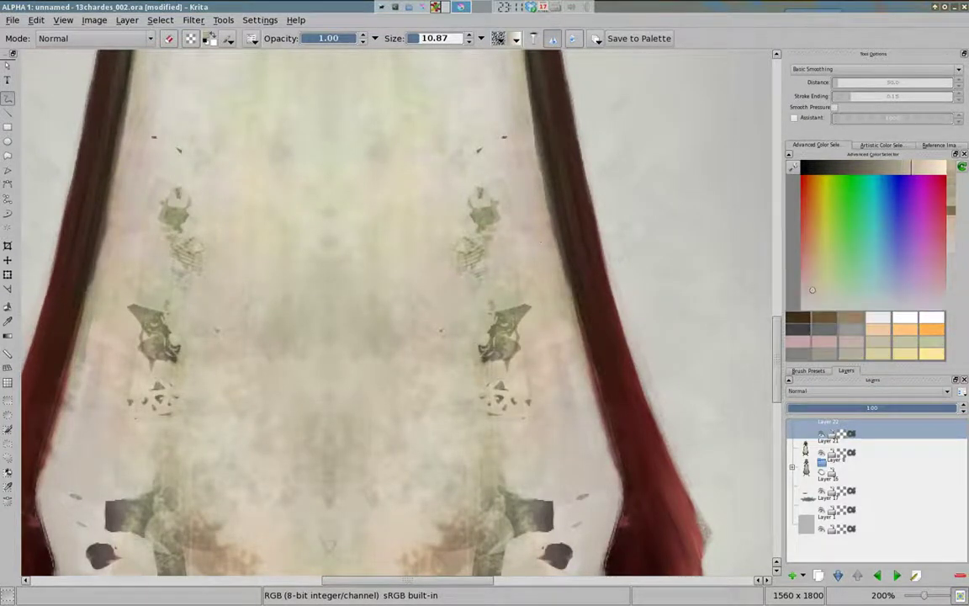
scroll(564, 360, "up", 3)
scroll(560, 360, "up", 3)
Sample dress reds, lower brush opacity to 0.75, and load a light peach skin colour.
scroll(505, 337, "up", 3)
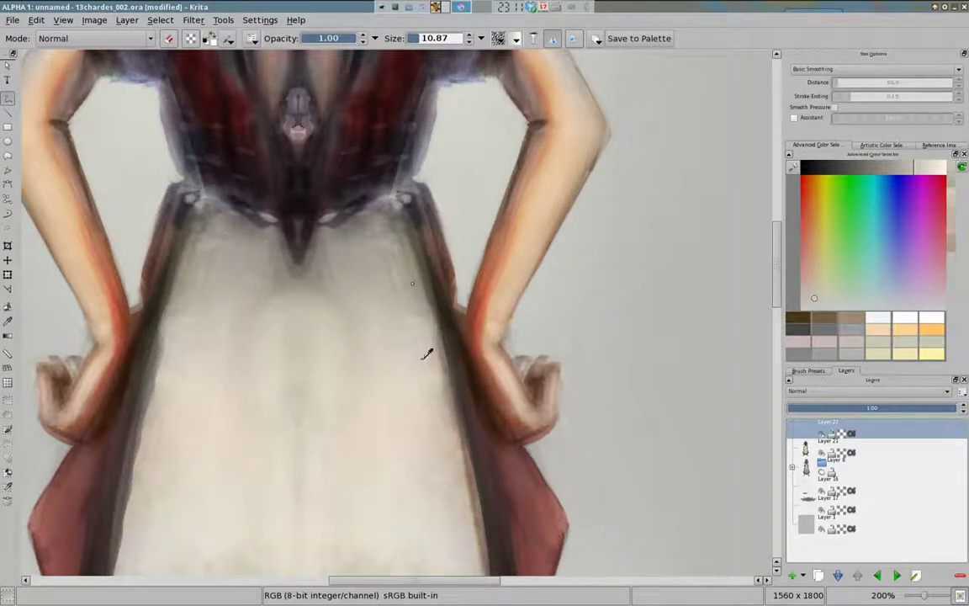
left_click(443, 281, "ctrl")
key("bracketleft")
key("bracketleft")
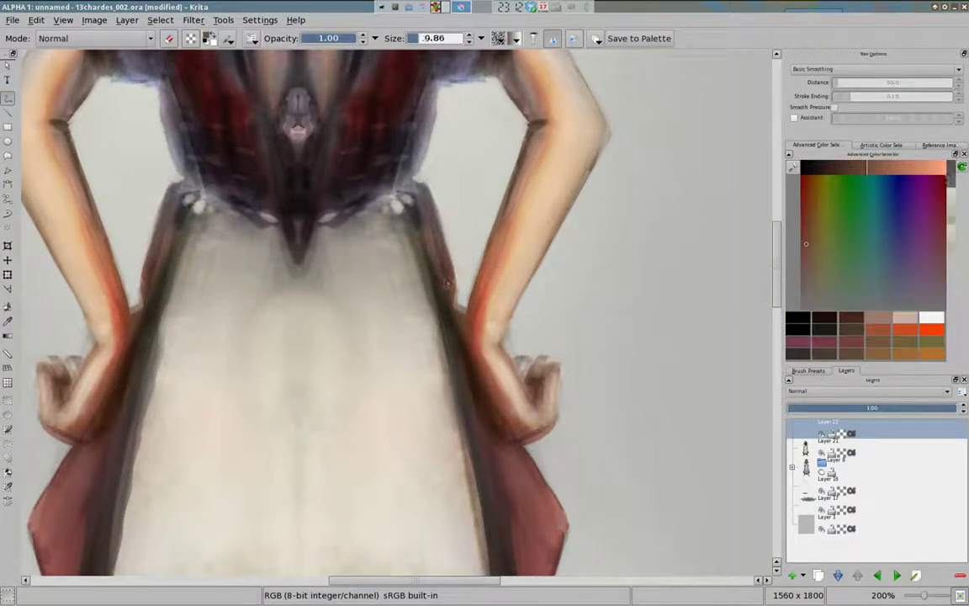
left_click(452, 310, "ctrl")
key("i")
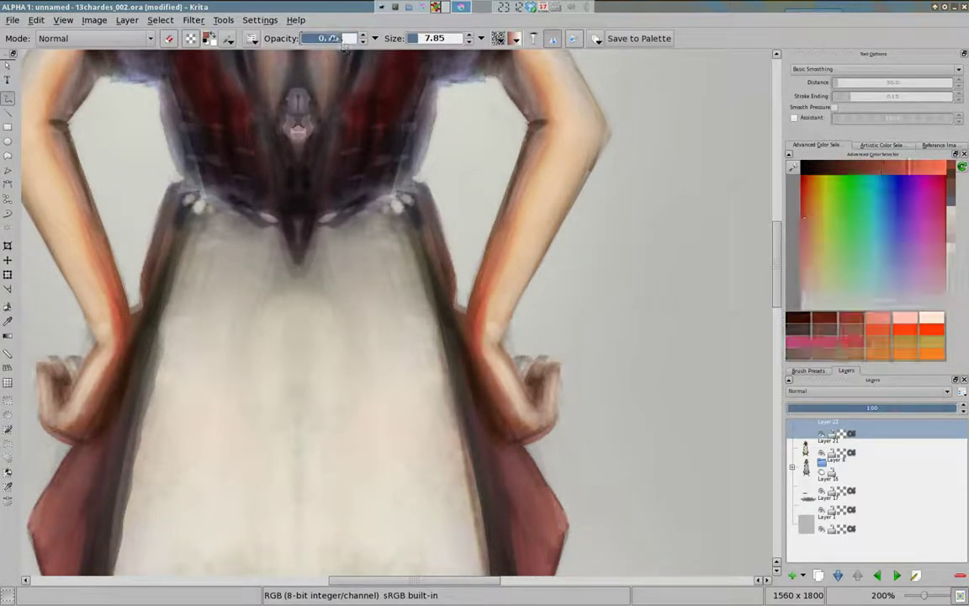
left_click(430, 286, "ctrl")
key("bracketright")
key("bracketright")
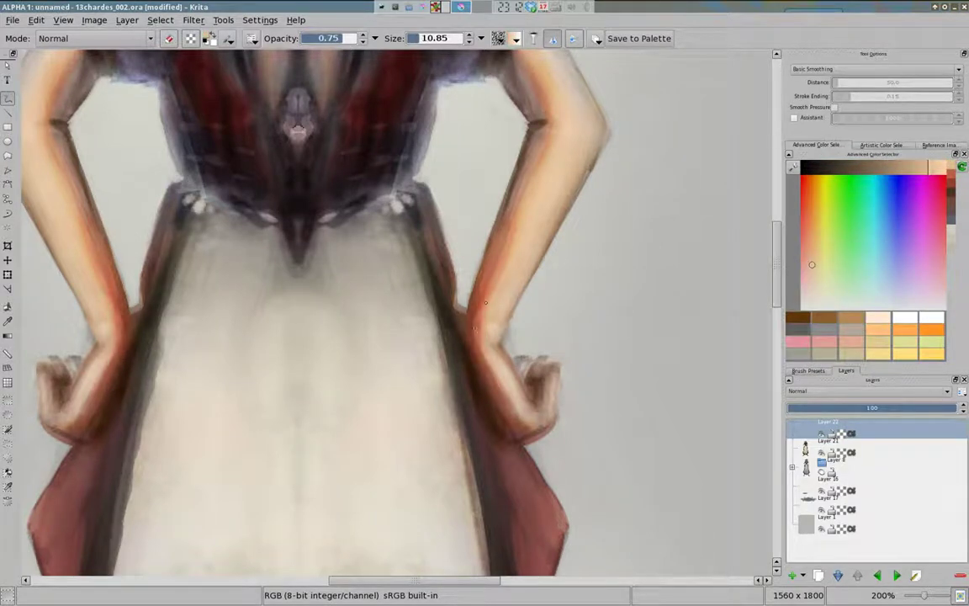
With shoulders in view, pick paler skin tones for the arms and pinkish red for sleeve edges.
left_click_drag(489, 299, 447, 393)
left_click(448, 393, "ctrl")
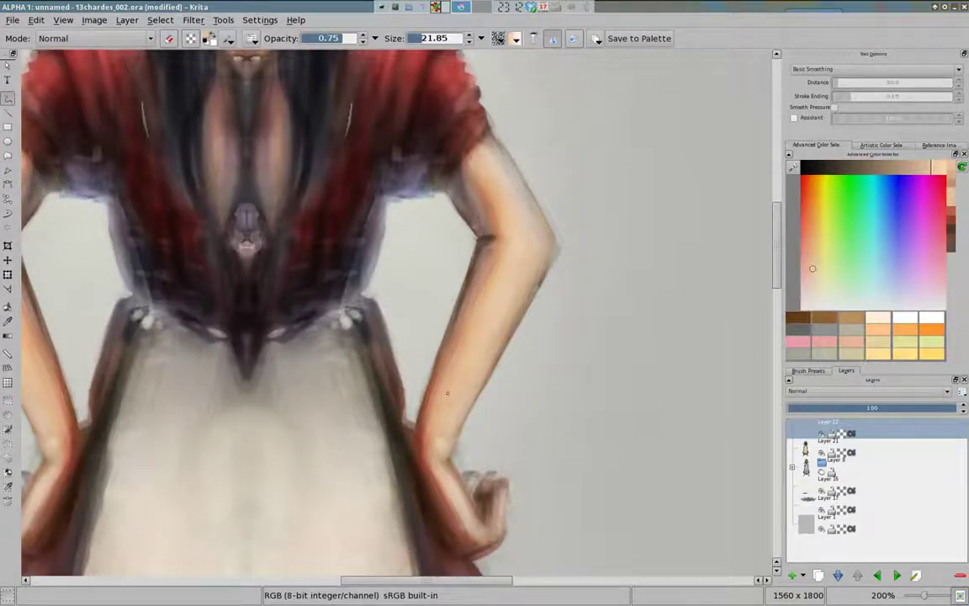
left_click(489, 208, "ctrl")
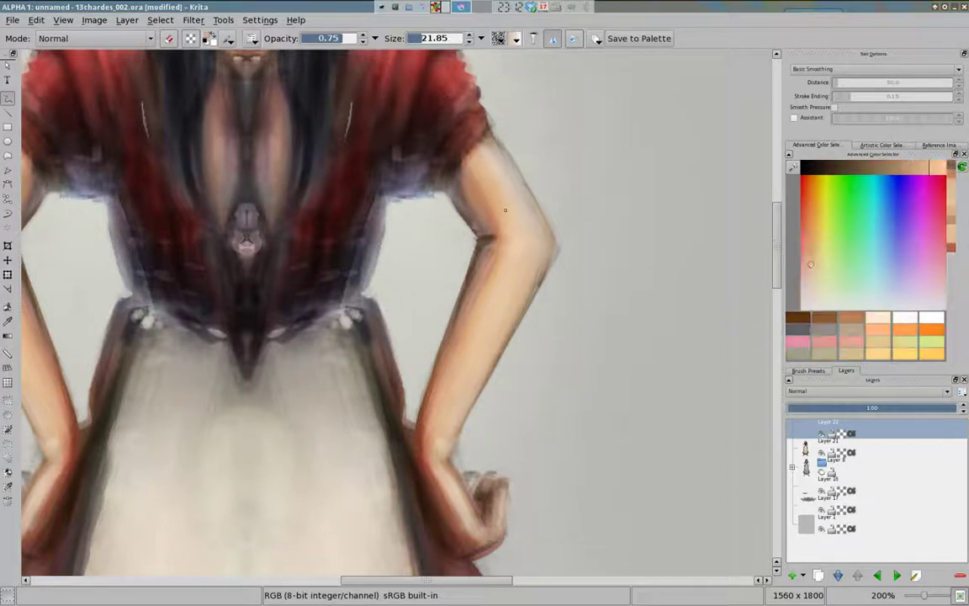
left_click(500, 183, "ctrl")
left_click(414, 143, "ctrl")
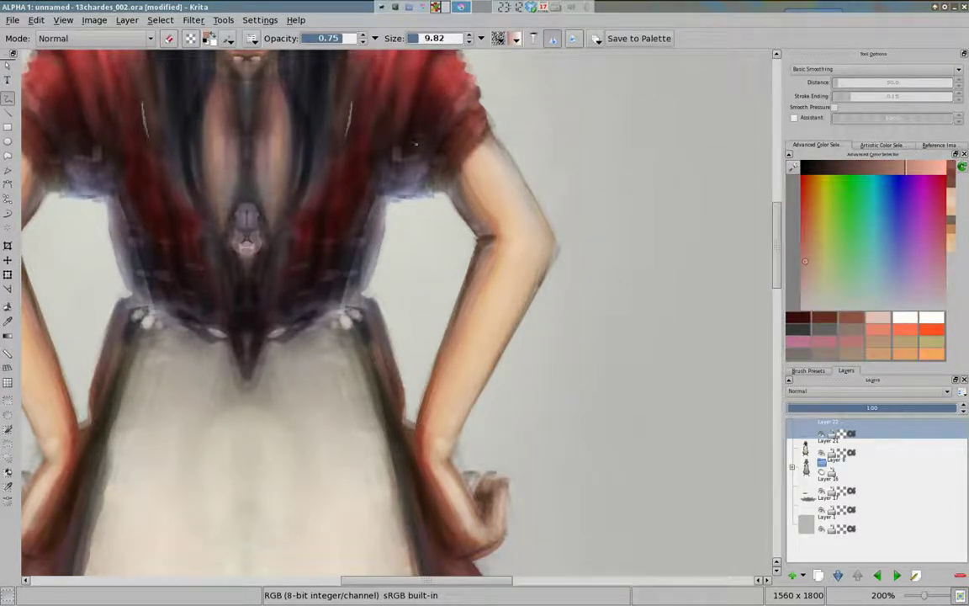
left_click(445, 183, "ctrl")
key("bracketright")
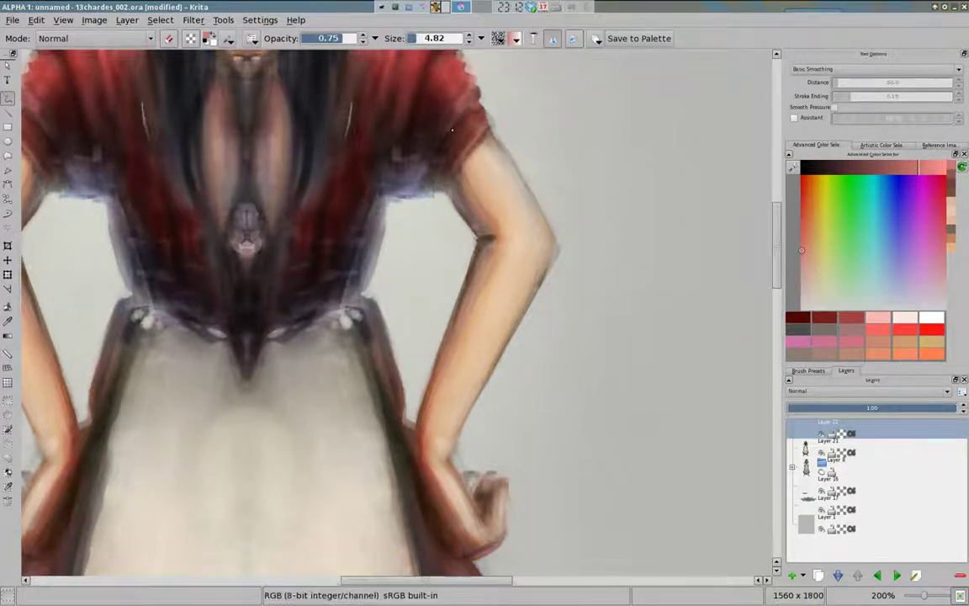
scroll(450, 173, "up", 3)
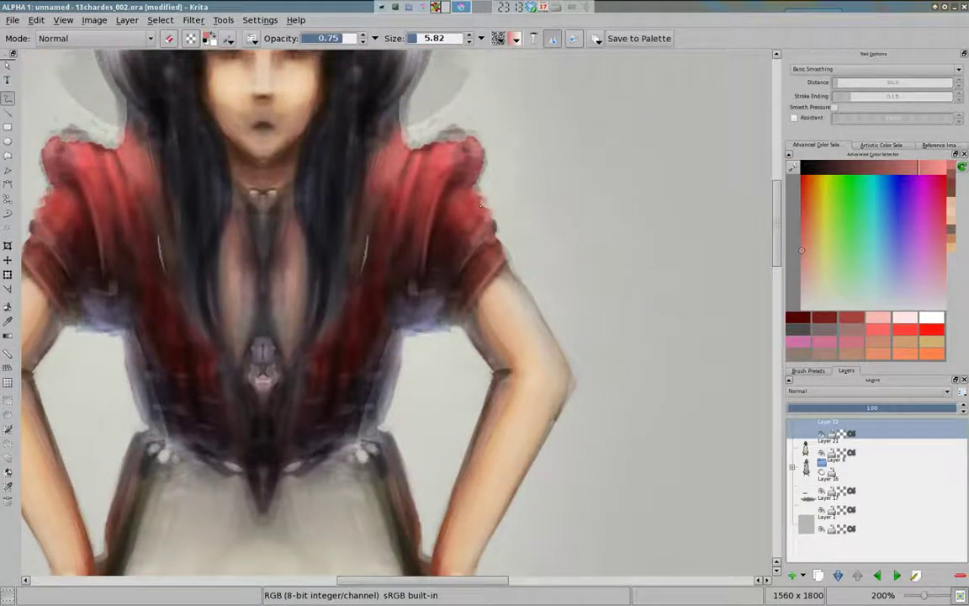
Try the Overlay blend mode, revert to Normal, and pick a near-black colour.
left_click(93, 38)
left_click(126, 181)
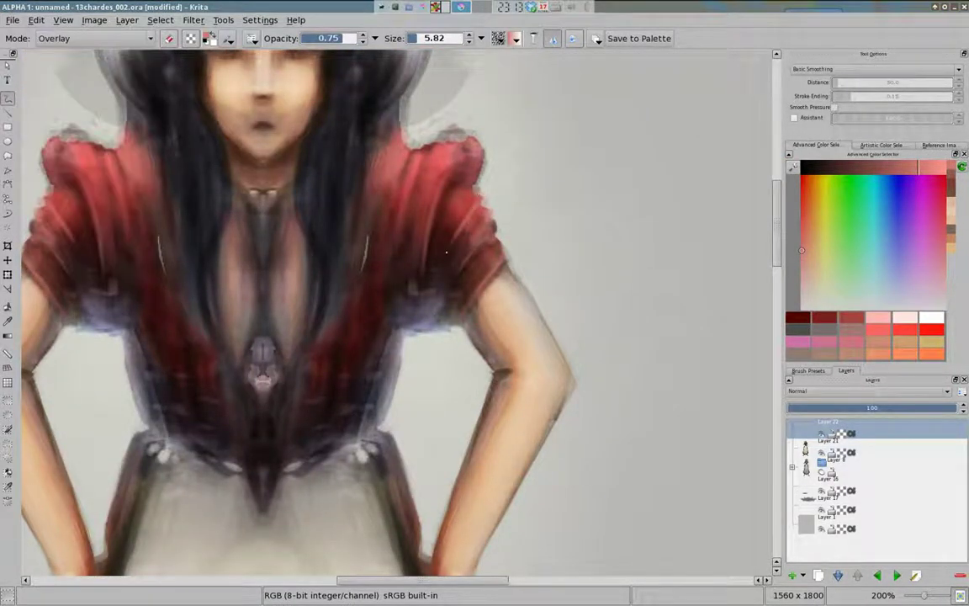
left_click(93, 38)
left_click(51, 144)
left_click(341, 287, "ctrl")
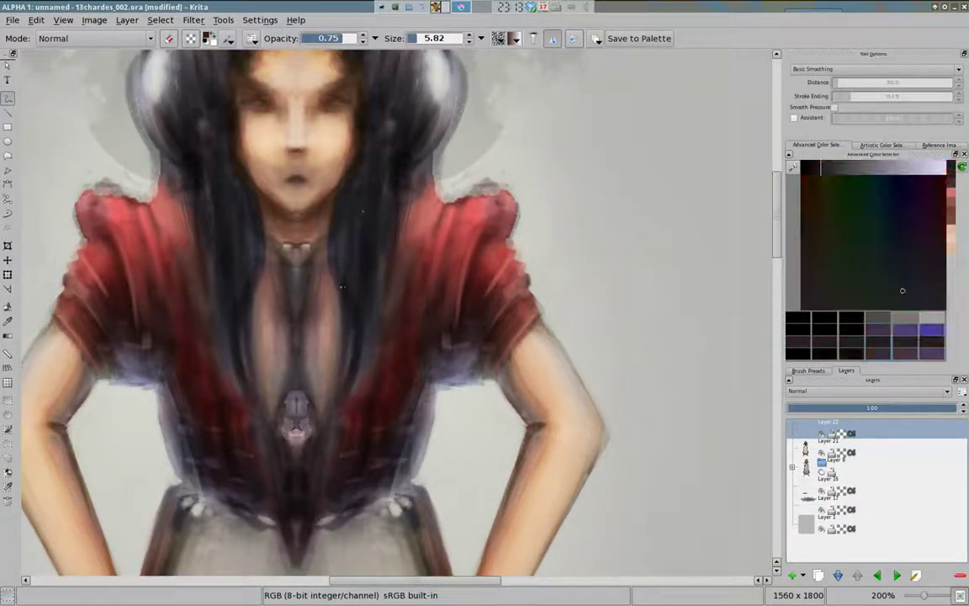
Slightly enlarge the brush and paint a small dark purple stroke in the hair above the forehead.
scroll(310, 211, "up", 2)
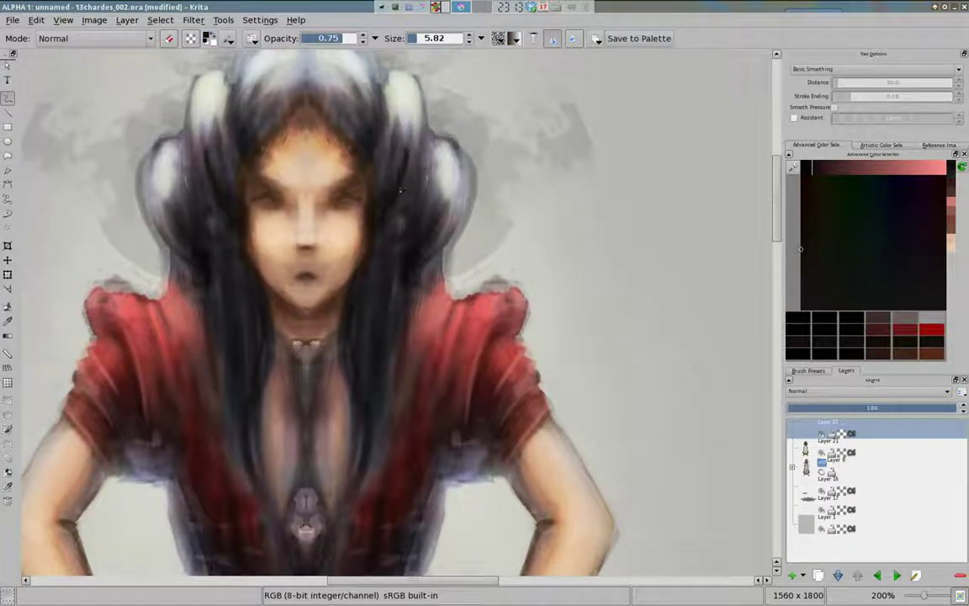
key("bracketright")
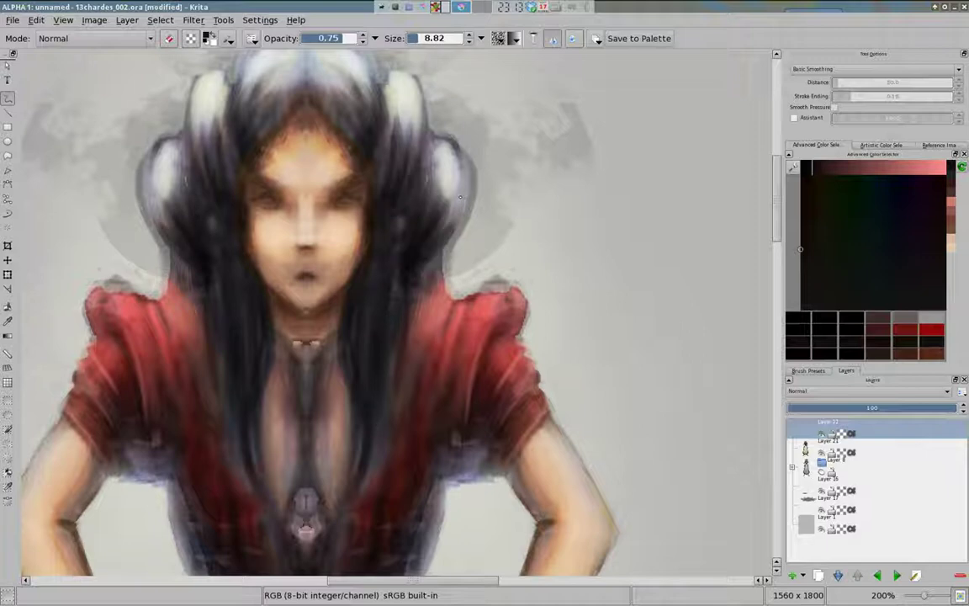
scroll(392, 253, "down", 3)
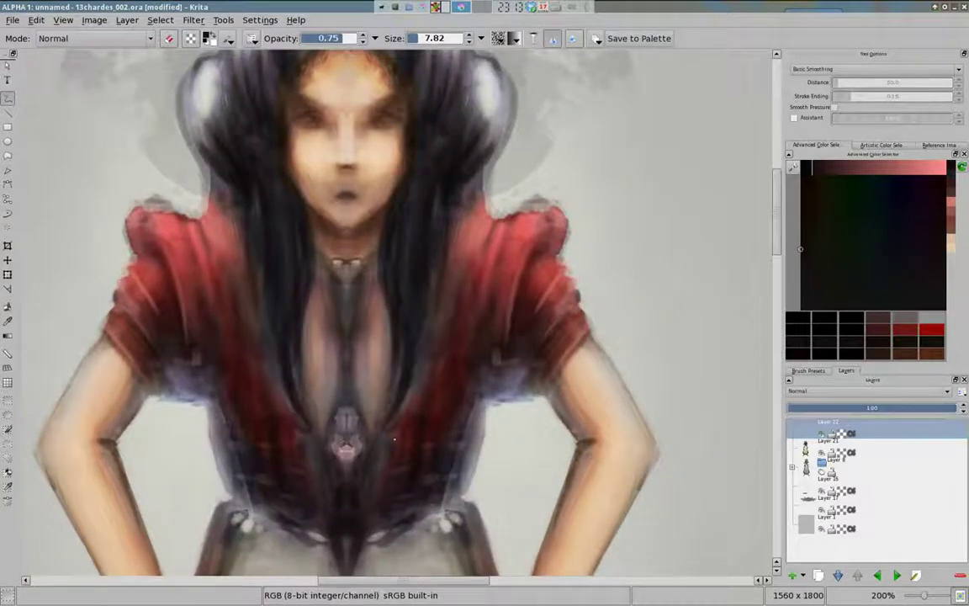
left_click_drag(393, 438, 537, 581)
left_click(900, 282)
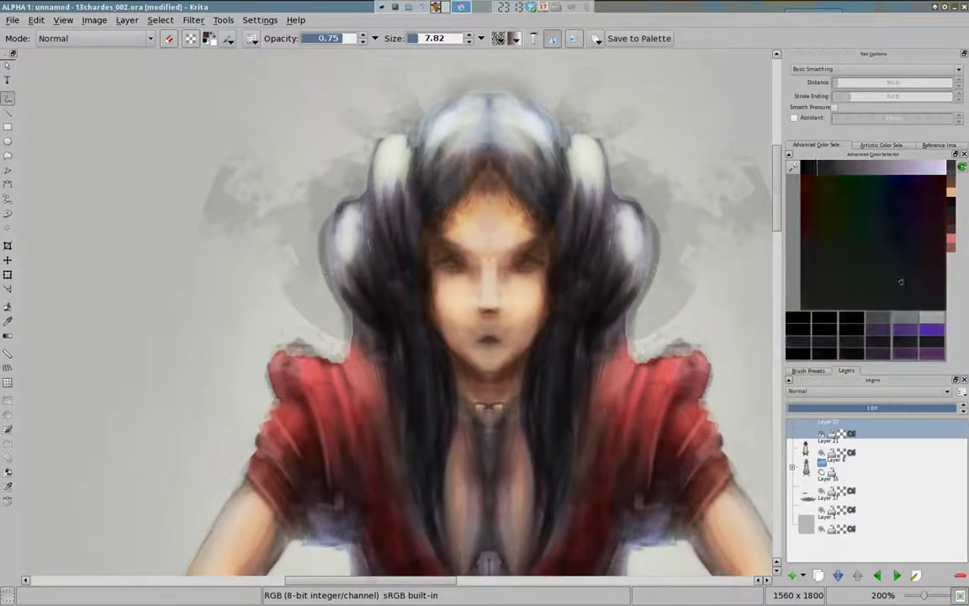
left_click_drag(488, 177, 465, 196)
Sample skin and hair tones from the painting, ending on the near-black hair colour.
left_click(457, 254, "ctrl")
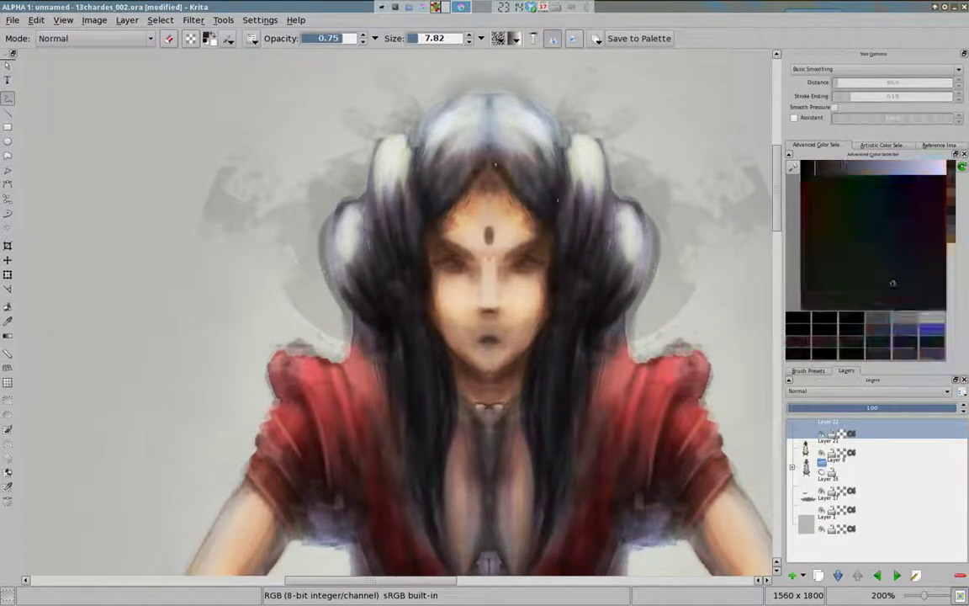
left_click(492, 166, "ctrl")
left_click(447, 189, "ctrl")
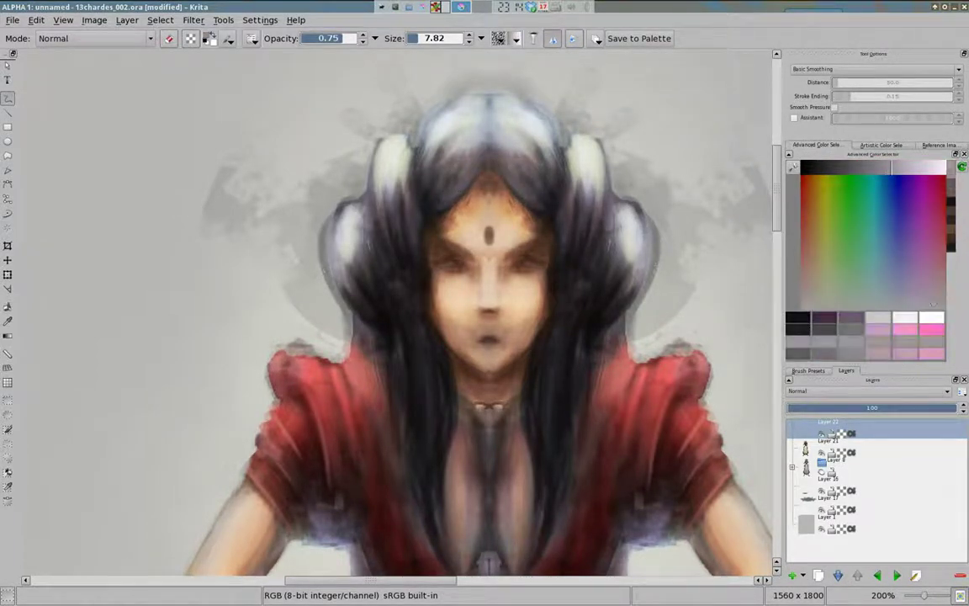
left_click(458, 190, "ctrl")
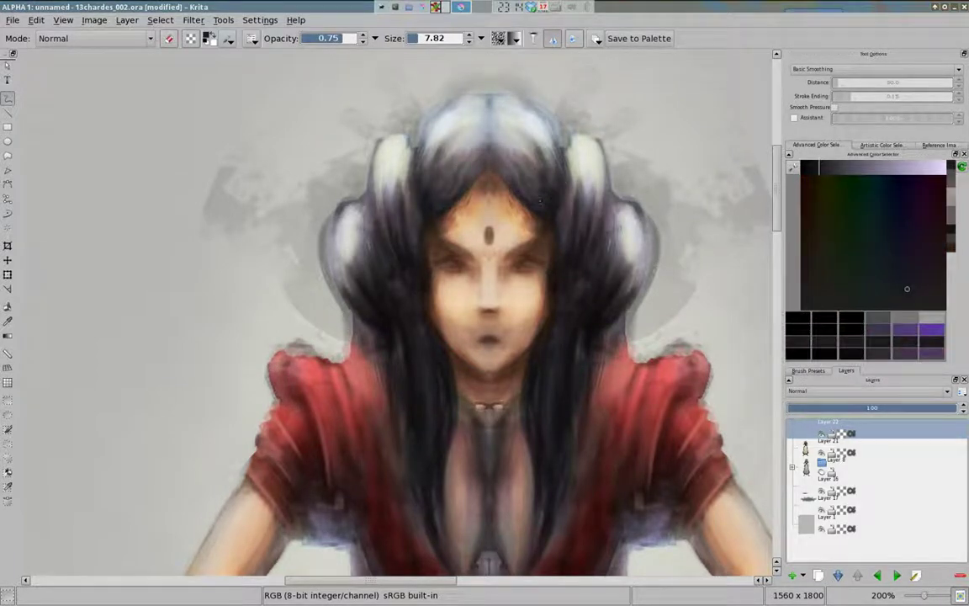
scroll(554, 196, "down", 2)
scroll(550, 197, "down", 2)
Frame the whole figure including the feet and choose a pen brush preset for signing.
left_click_drag(550, 197, 574, 109)
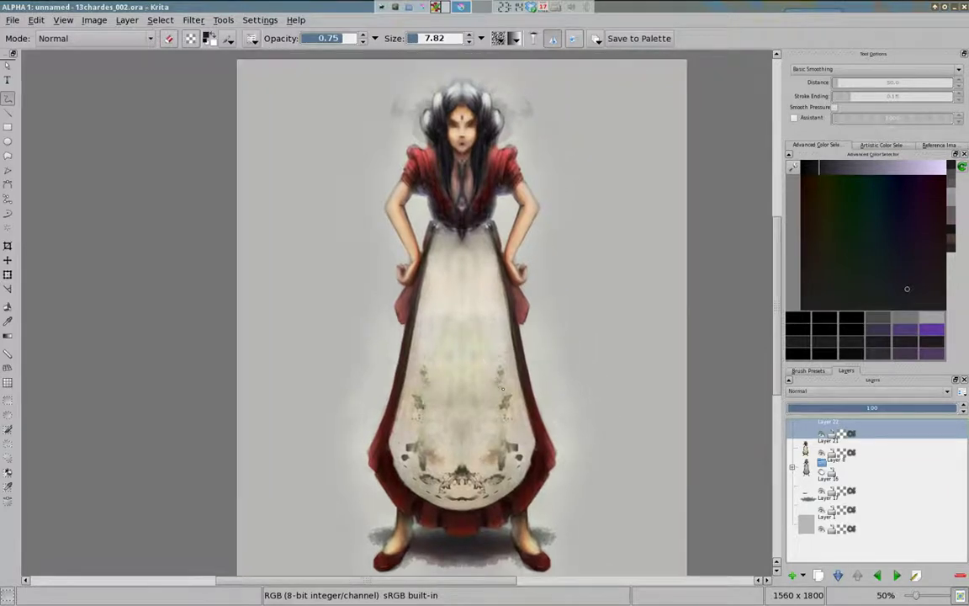
left_click_drag(502, 388, 521, 317)
scroll(686, 503, "up", 2)
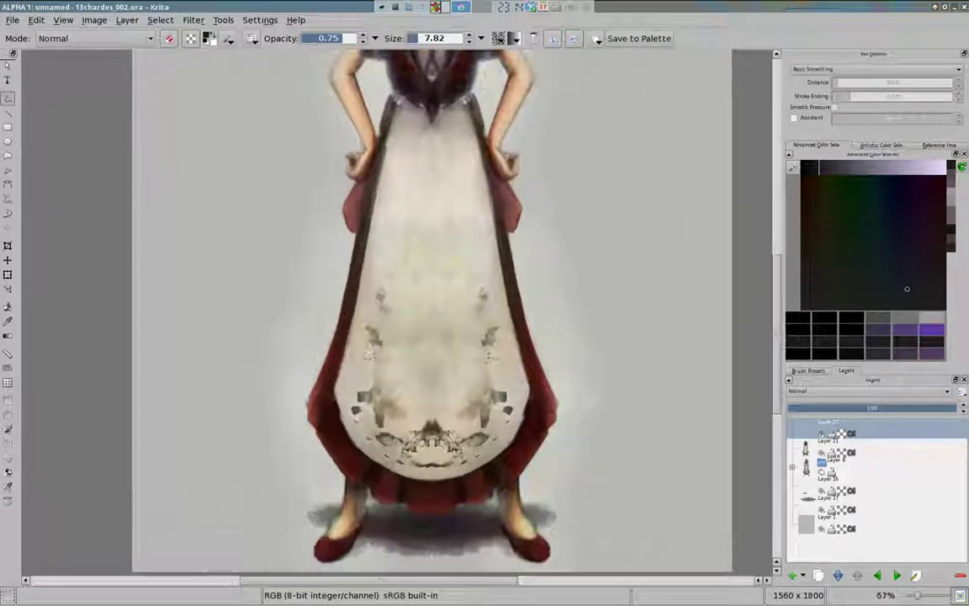
scroll(686, 503, "up", 2)
right_click(398, 313)
left_click(461, 376)
left_click(227, 38)
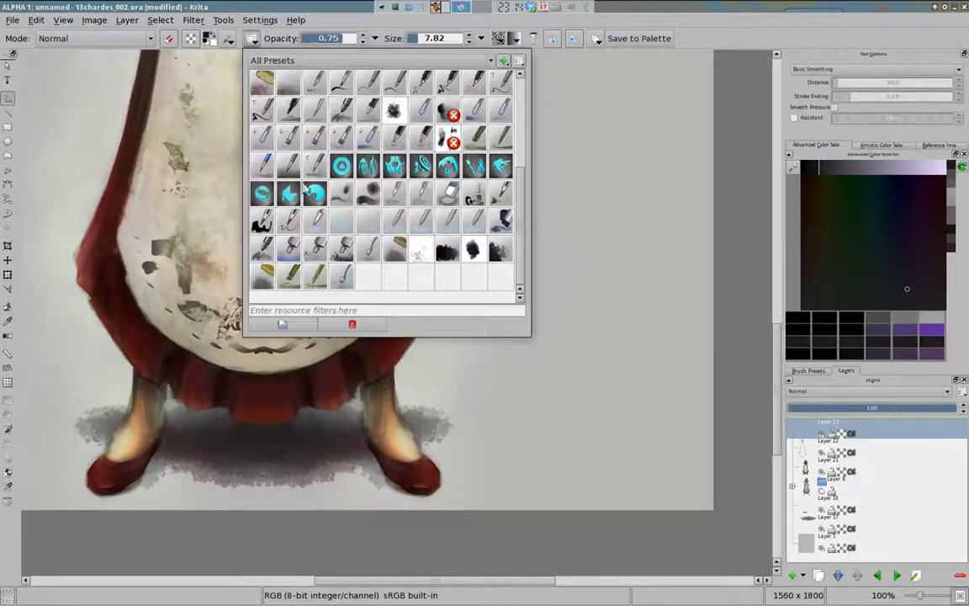
scroll(345, 168, "down", 3)
Pick red and sign '13' beside the girl's feet.
left_click(395, 253)
left_click(402, 360, "ctrl")
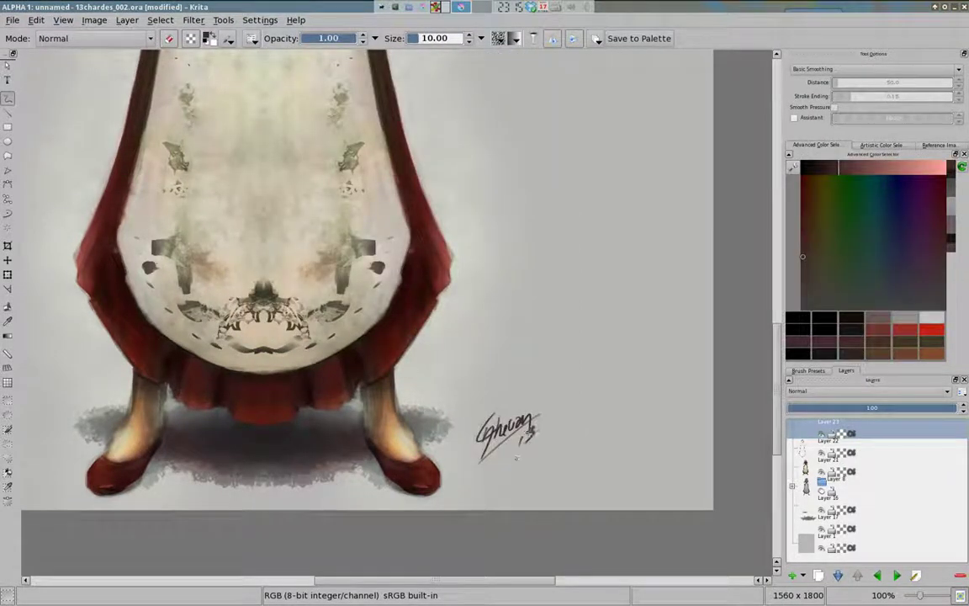
scroll(449, 427, "down", 2)
scroll(449, 426, "down", 1)
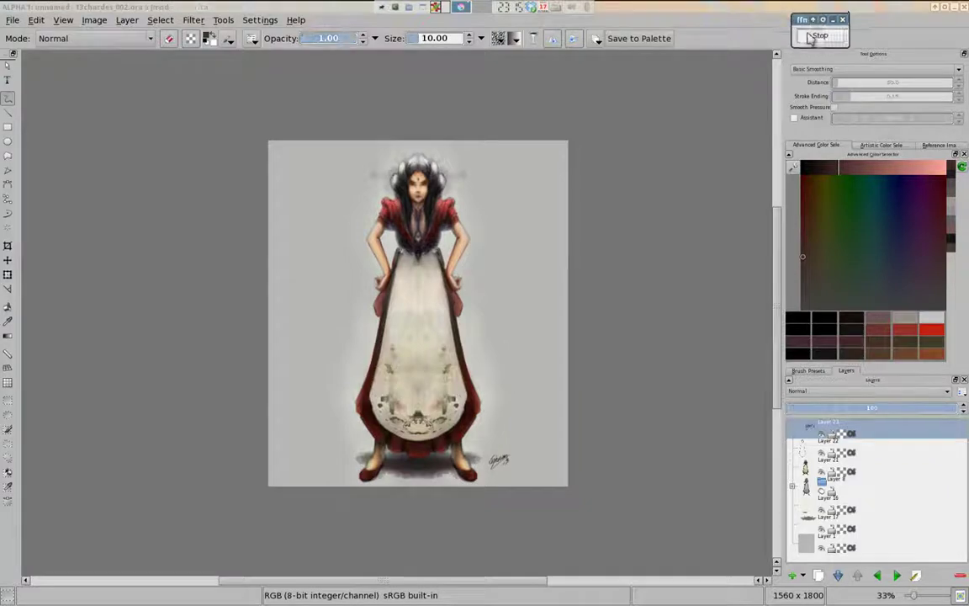
Switch to the file manager, open the home folder in a new tab, and select scr_tmlps_1017_1.mp4.
key("alt+Tab")
key("alt+Tab")
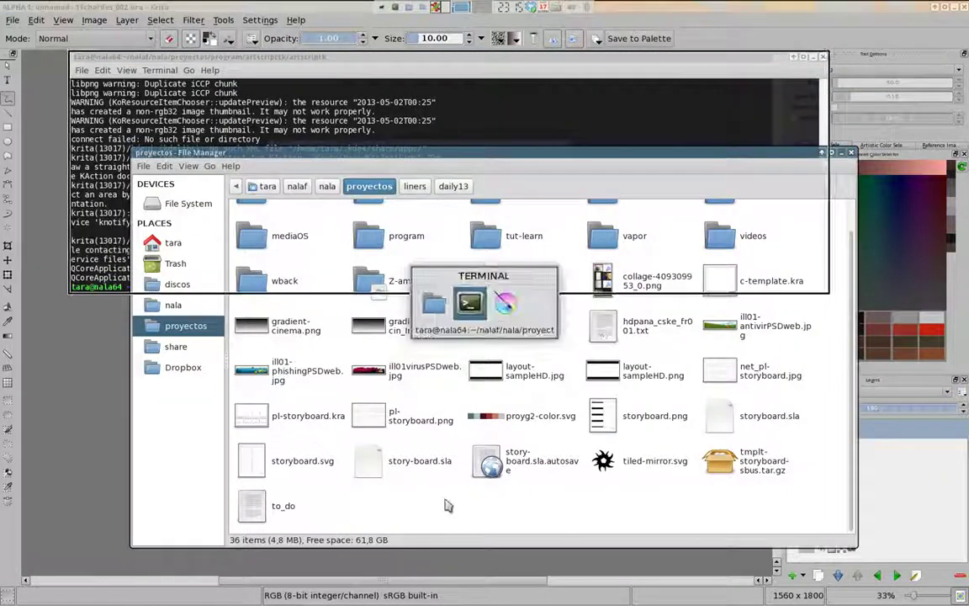
middle_click(173, 244)
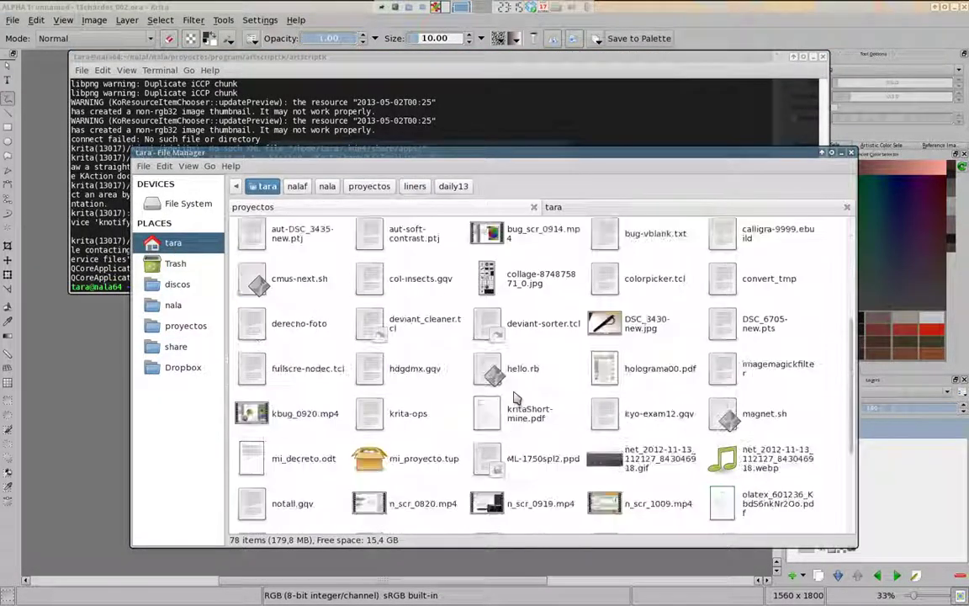
scroll(379, 370, "down", 5)
left_click(322, 418)
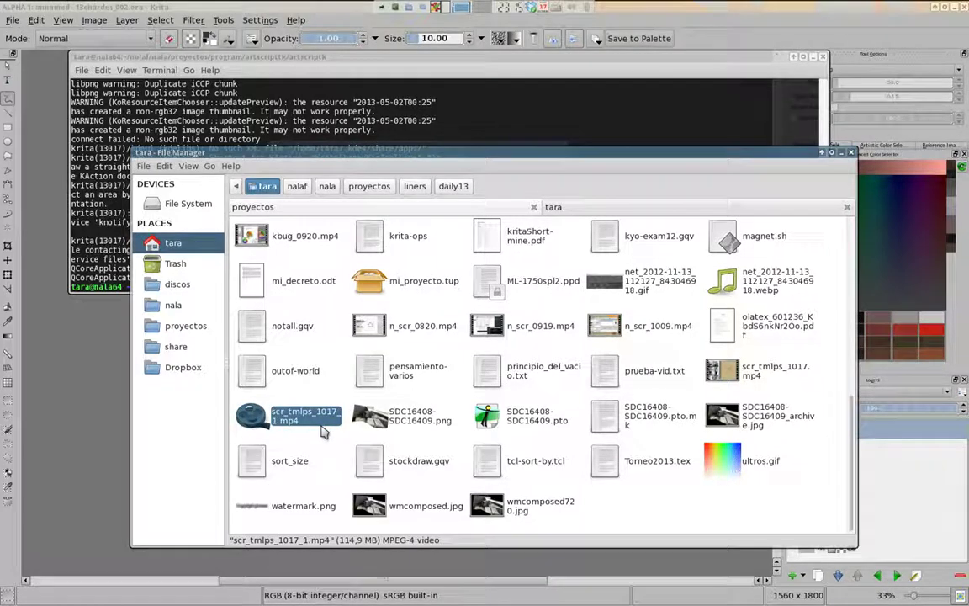